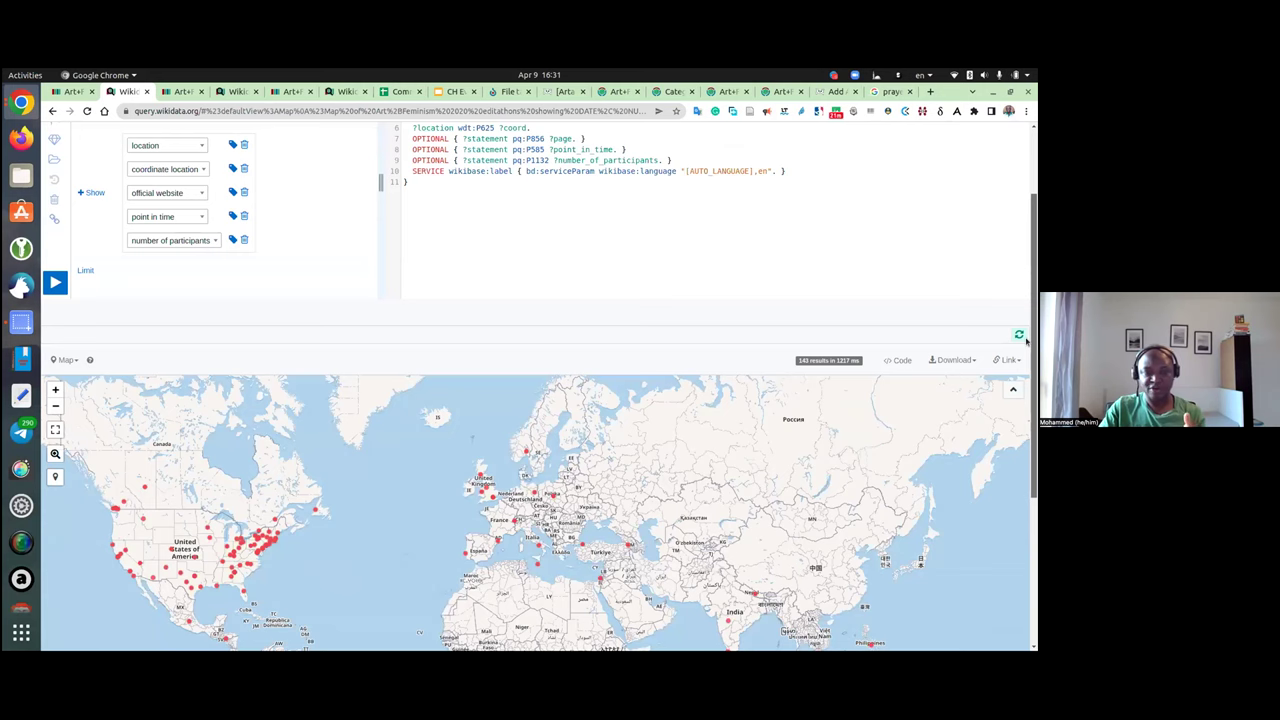
# Step: Examine the world map of Art+Feminism 2020 editathons and return to the query that produces it
pyautogui.scroll(-3, 1026, 341)
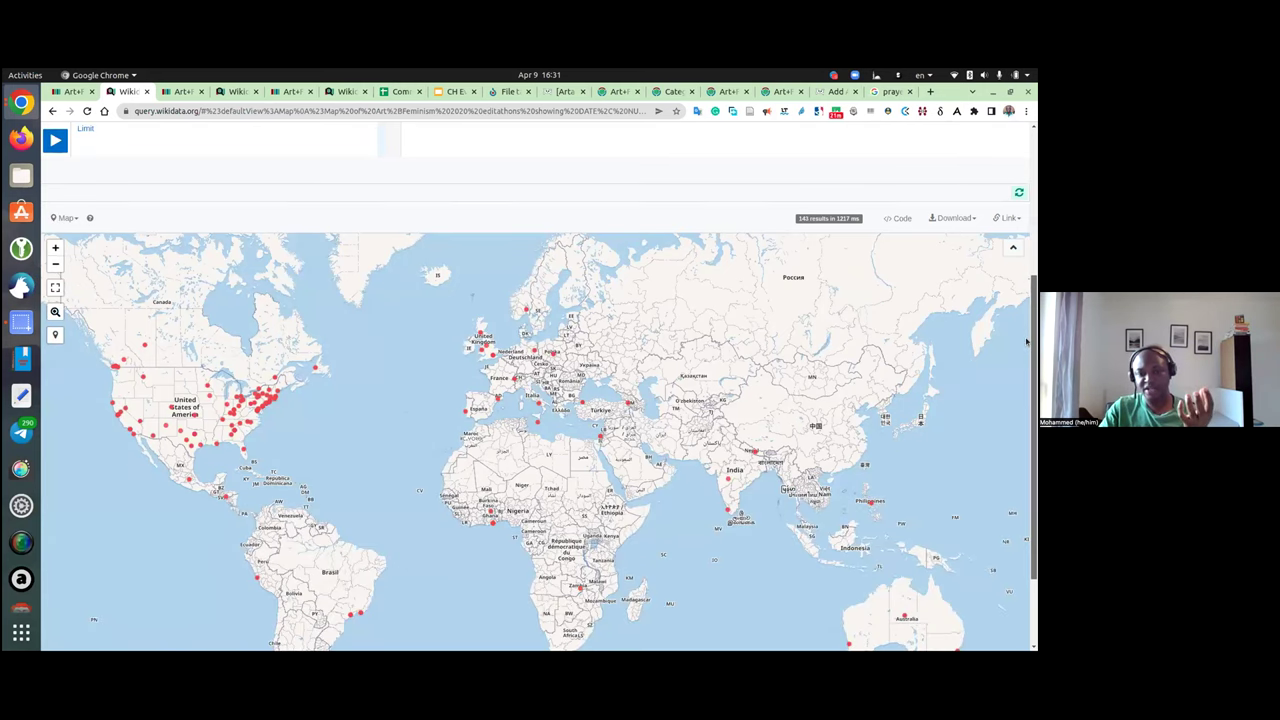
pyautogui.scroll(-1, 1026, 341)
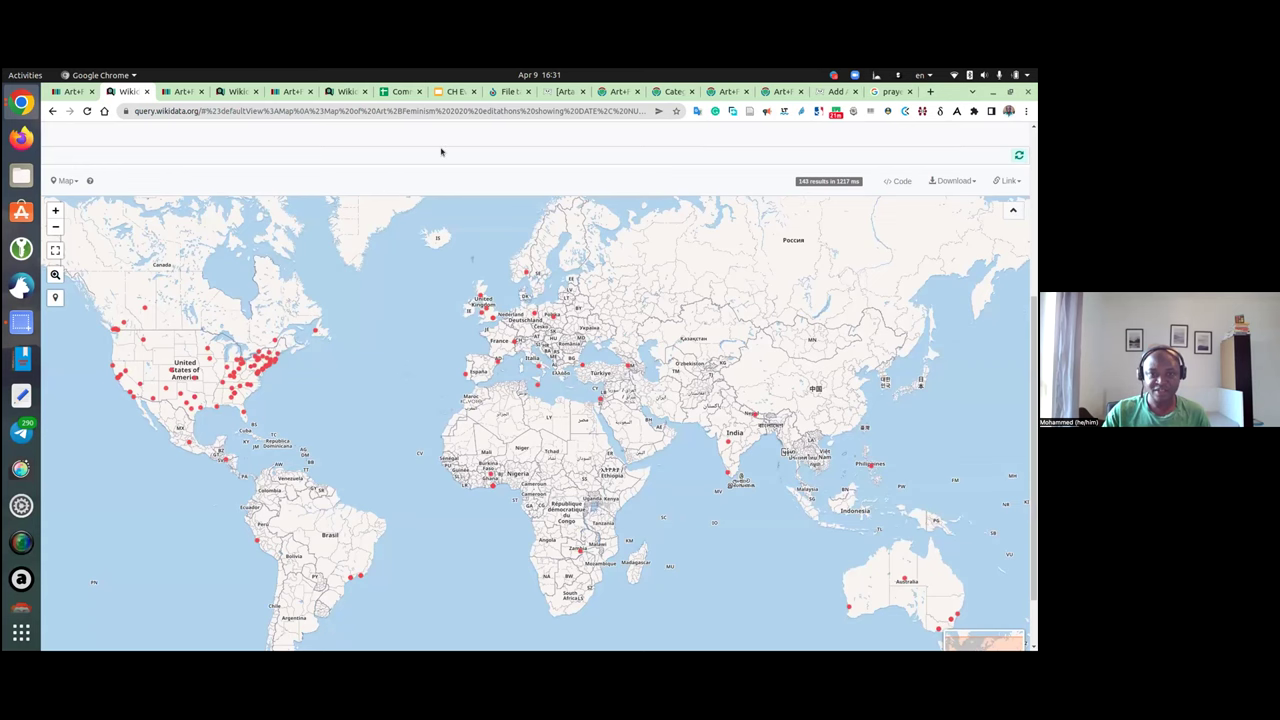
pyautogui.scroll(1, 407, 129)
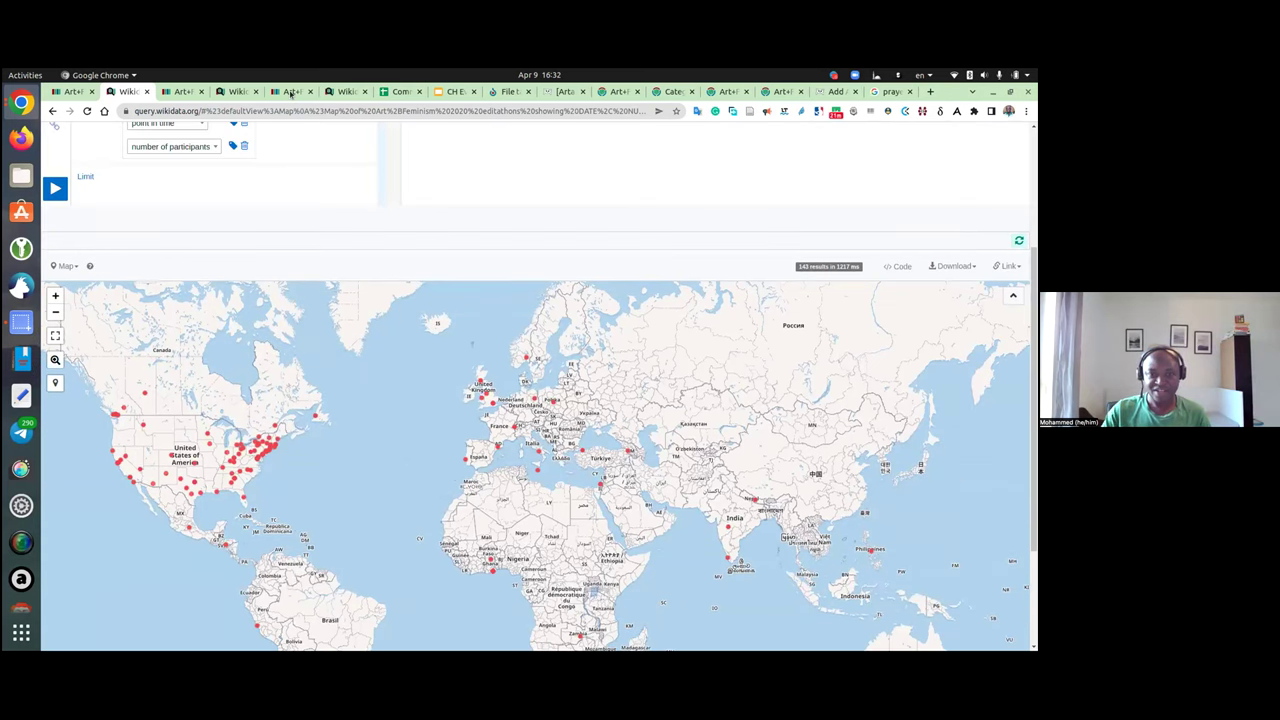
pyautogui.press('Home')
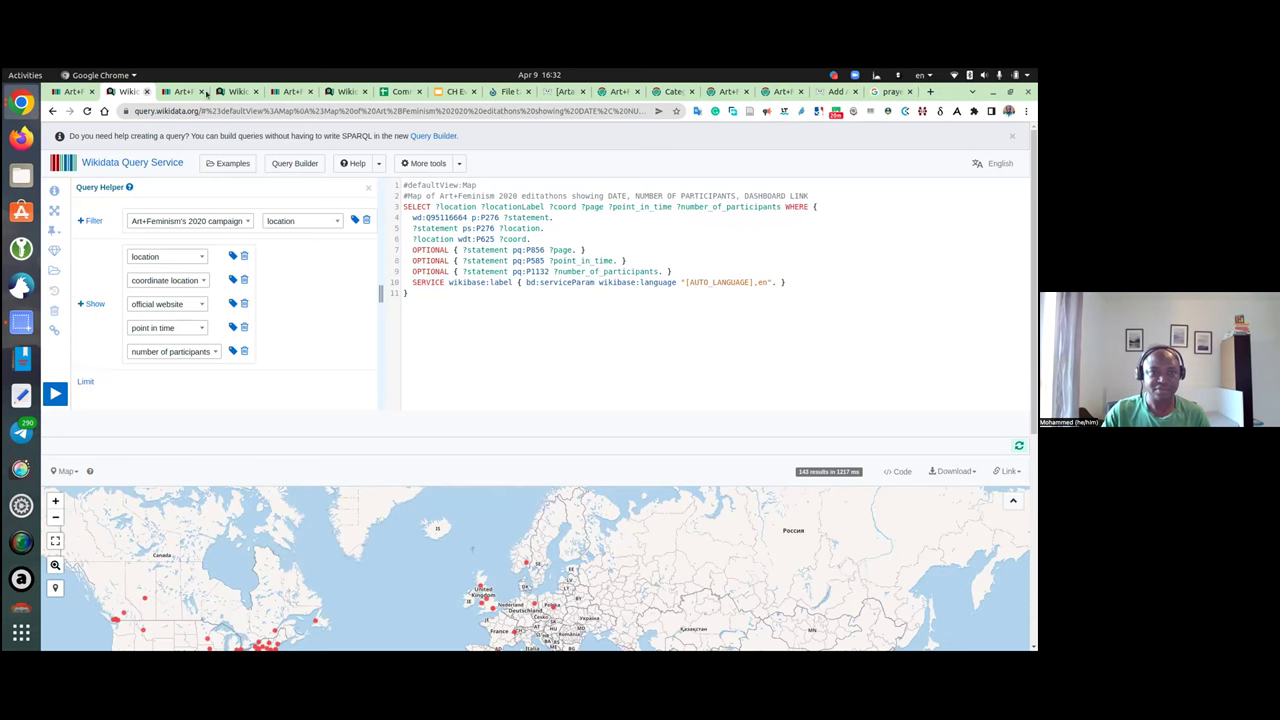
# Step: Open the Wikidata item for Art+Feminism's 2022 campaign, highlight its title and review its existing statements
pyautogui.click(182, 91)
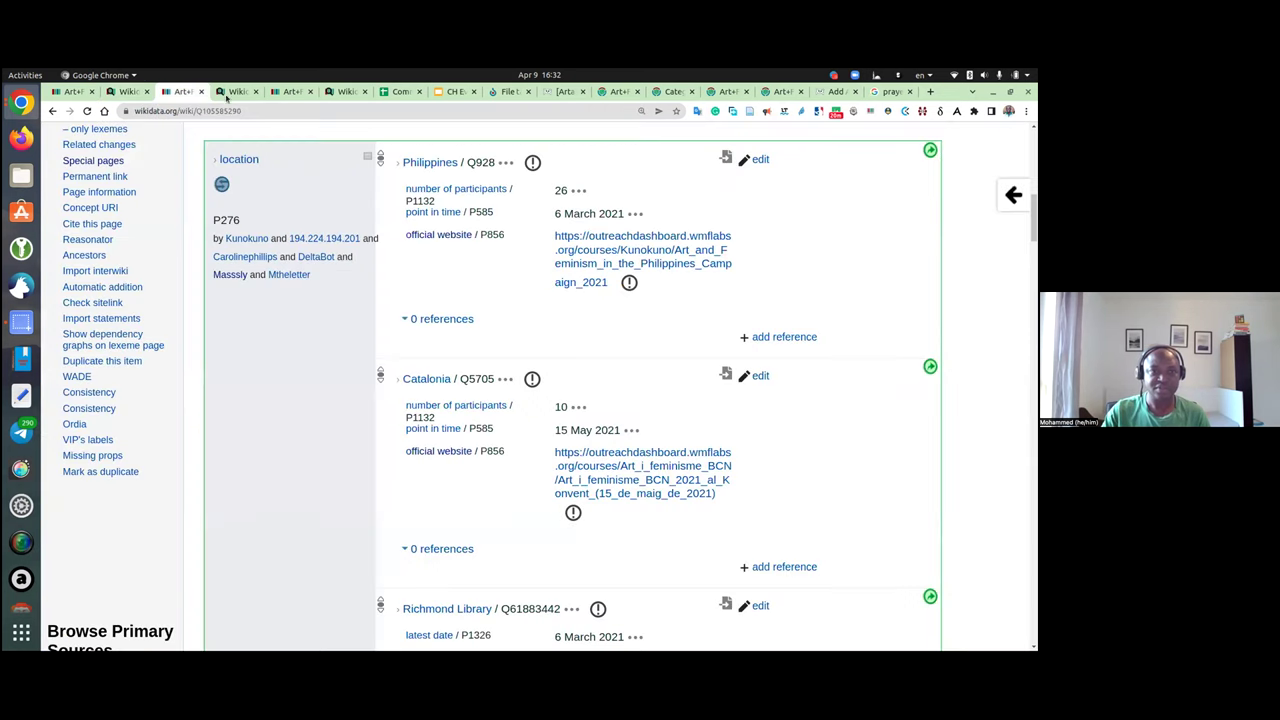
pyautogui.click(245, 91)
pyautogui.hotkey('ctrl', 'Tab')
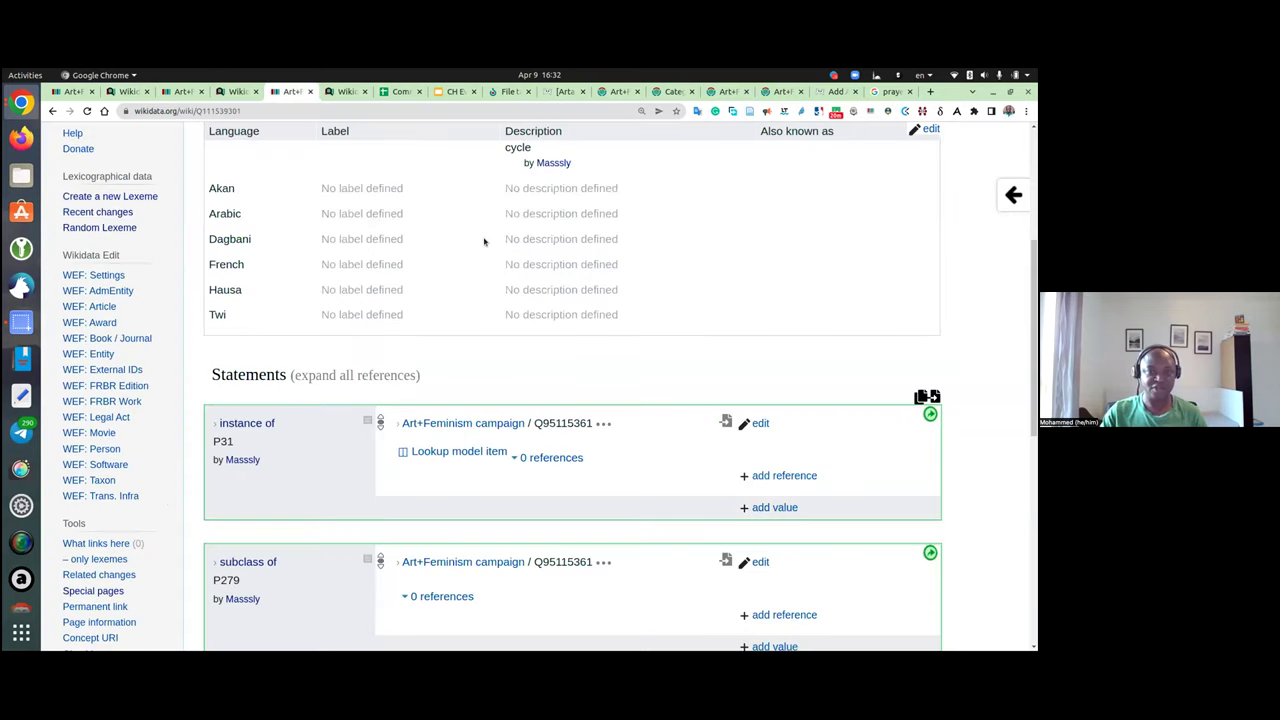
pyautogui.scroll(3, 326, 222)
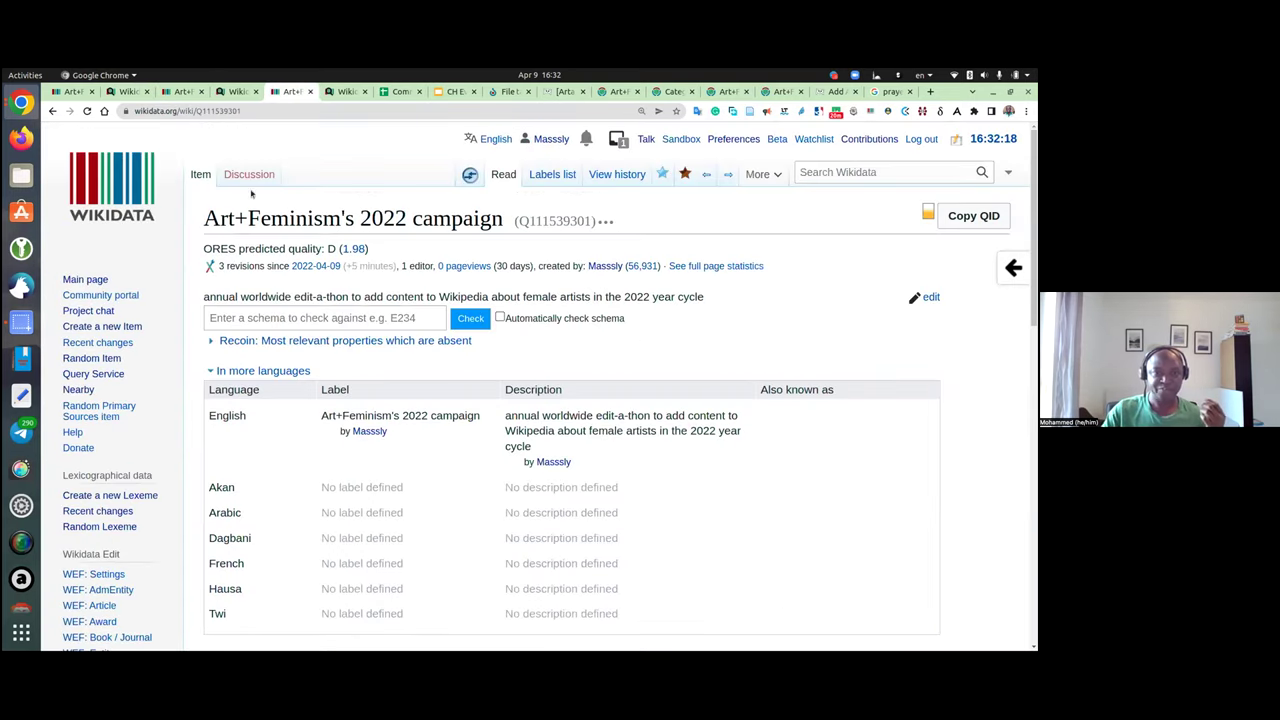
pyautogui.tripleClick(345, 218)
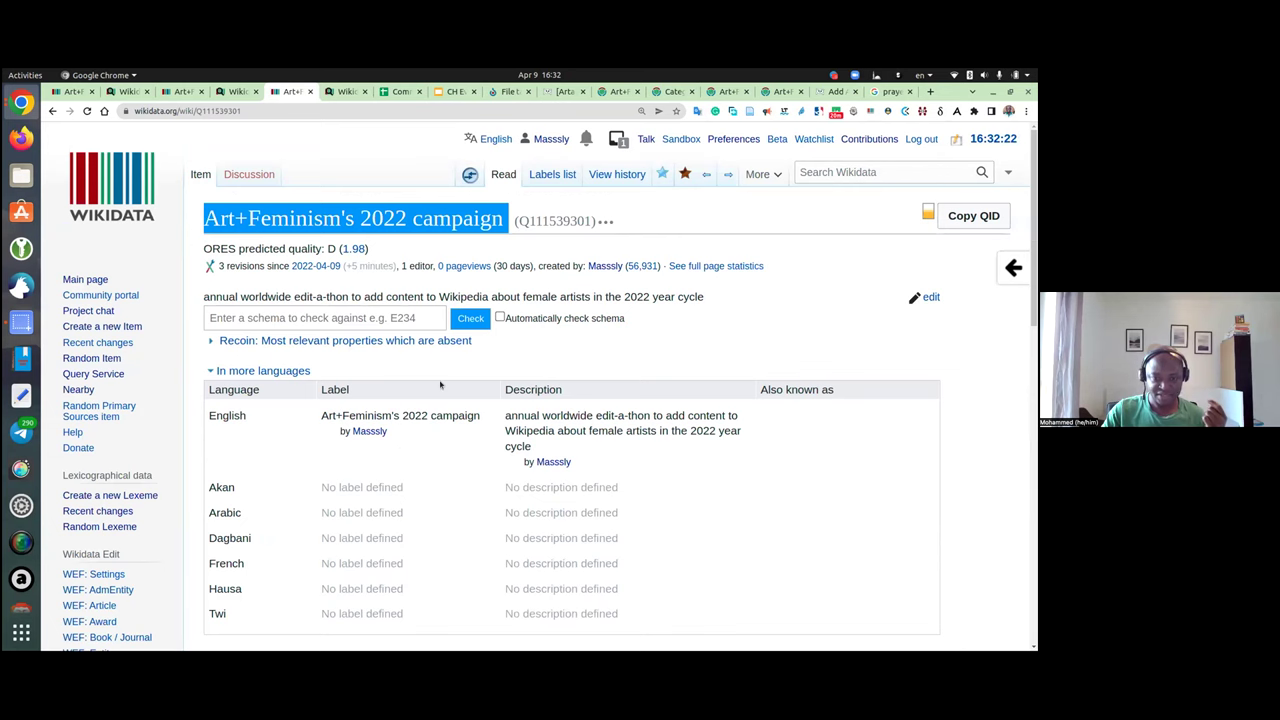
pyautogui.scroll(-1, 440, 384)
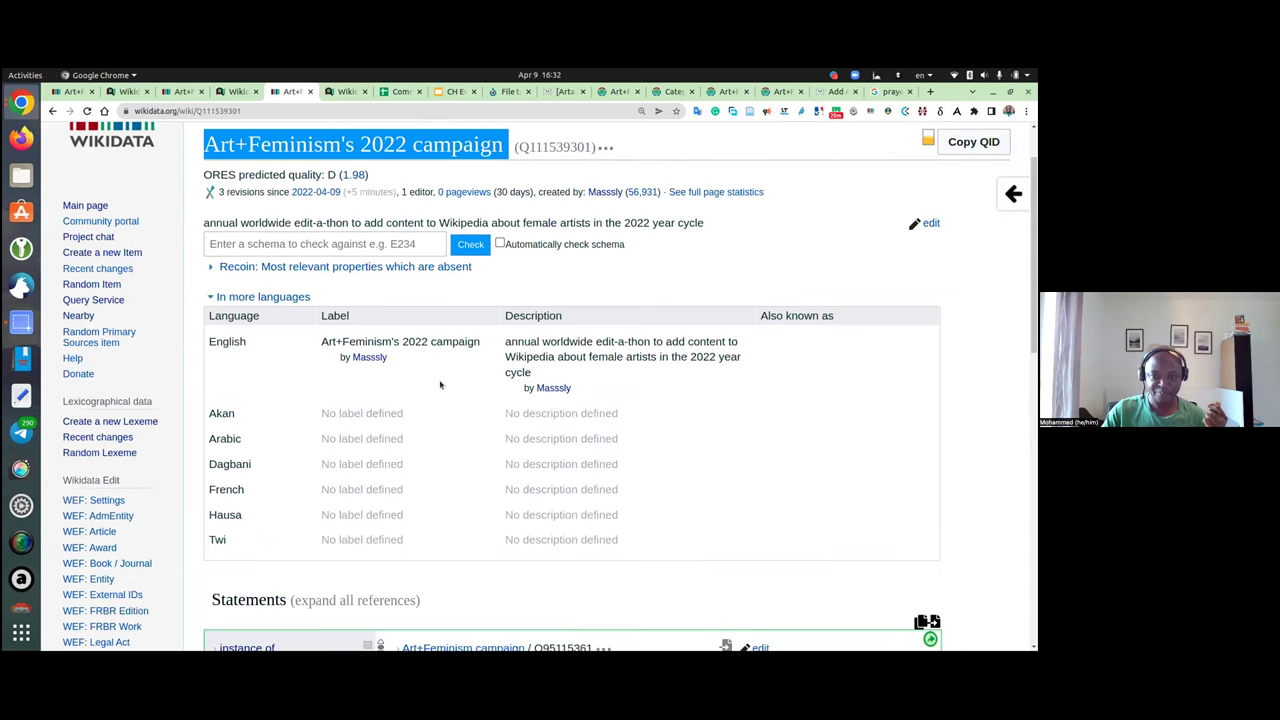
pyautogui.scroll(-5, 440, 384)
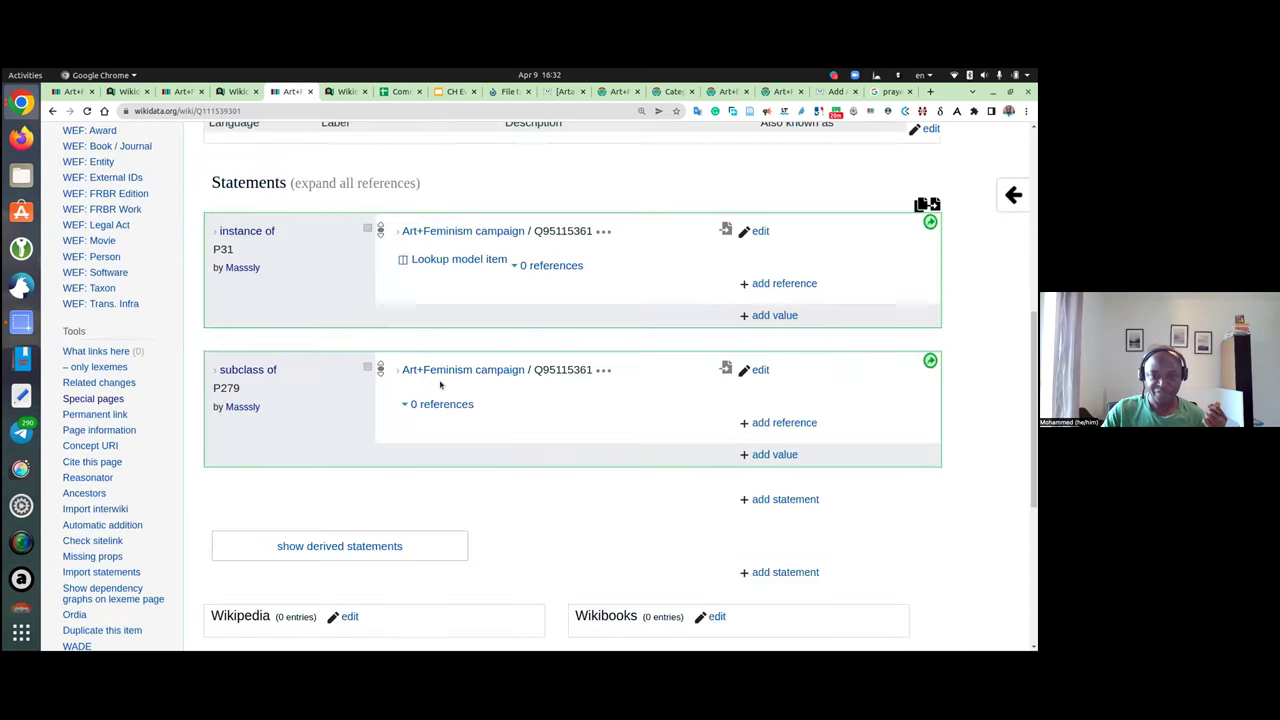
pyautogui.scroll(-2, 1020, 405)
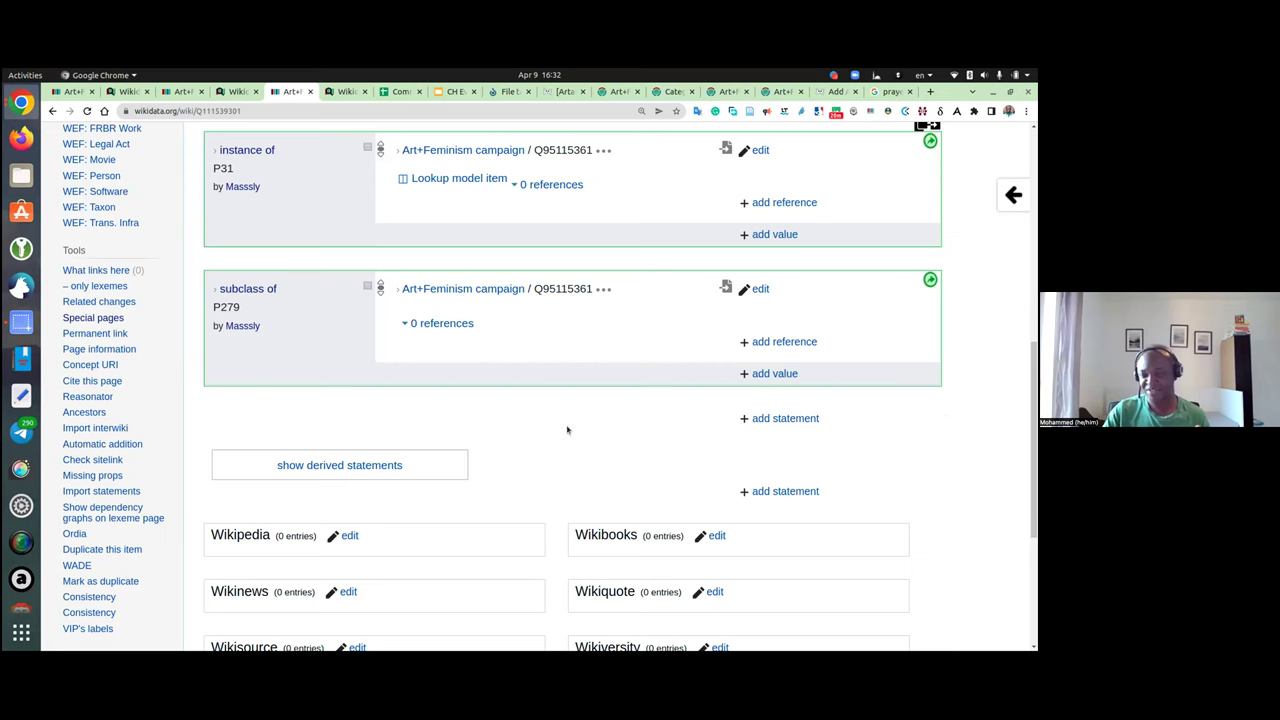
# Step: Add a new location statement to the 2022 campaign item with University of Nigeria as its value
pyautogui.scroll(2, 567, 430)
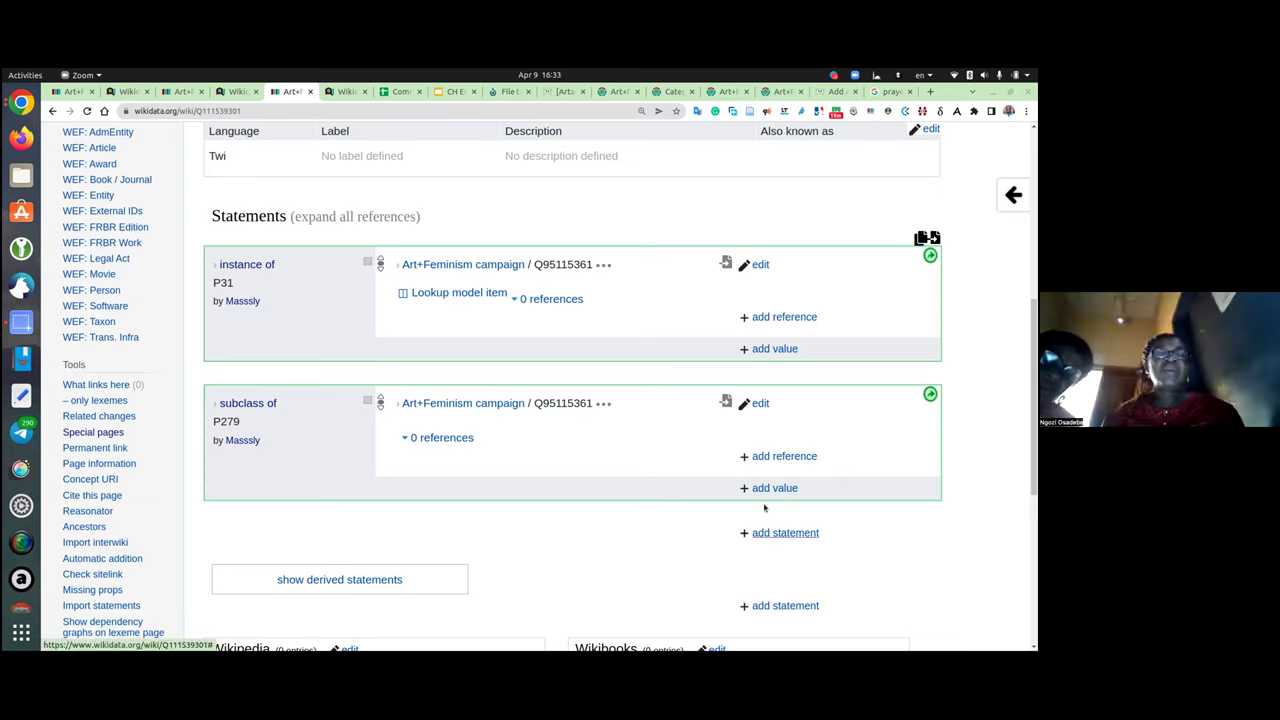
pyautogui.scroll(-1, 778, 560)
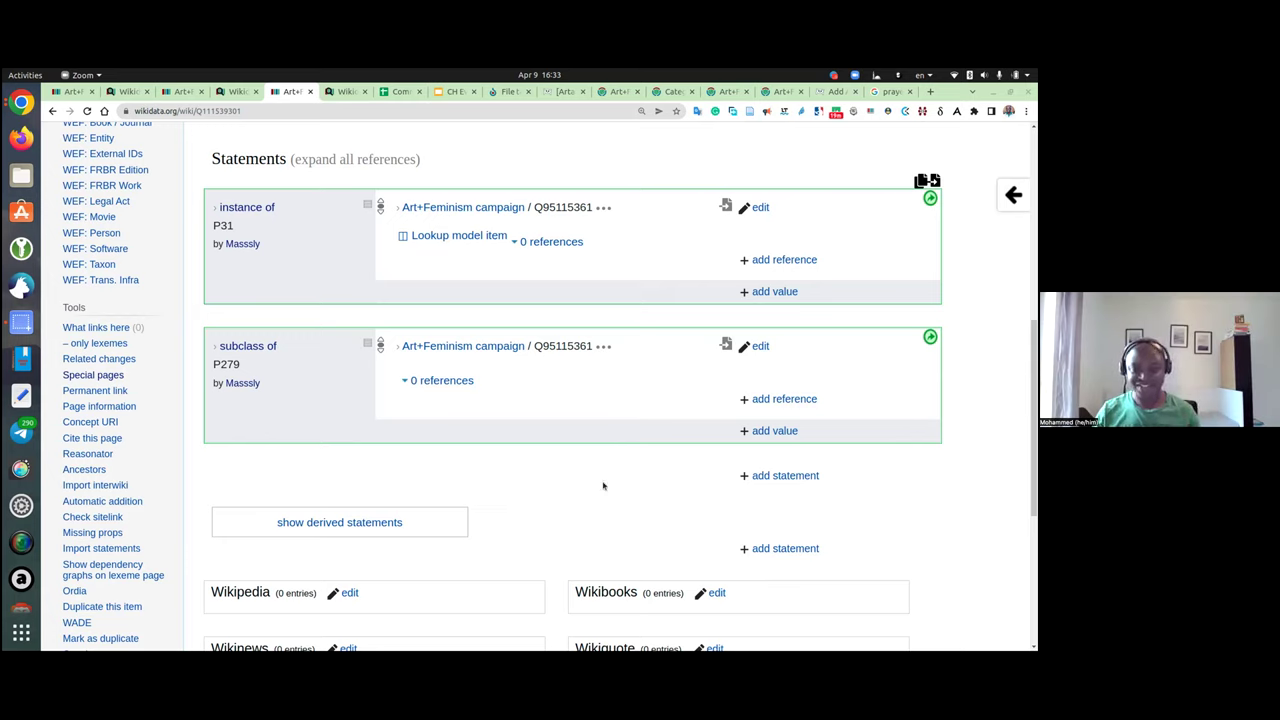
pyautogui.scroll(-1, 772, 476)
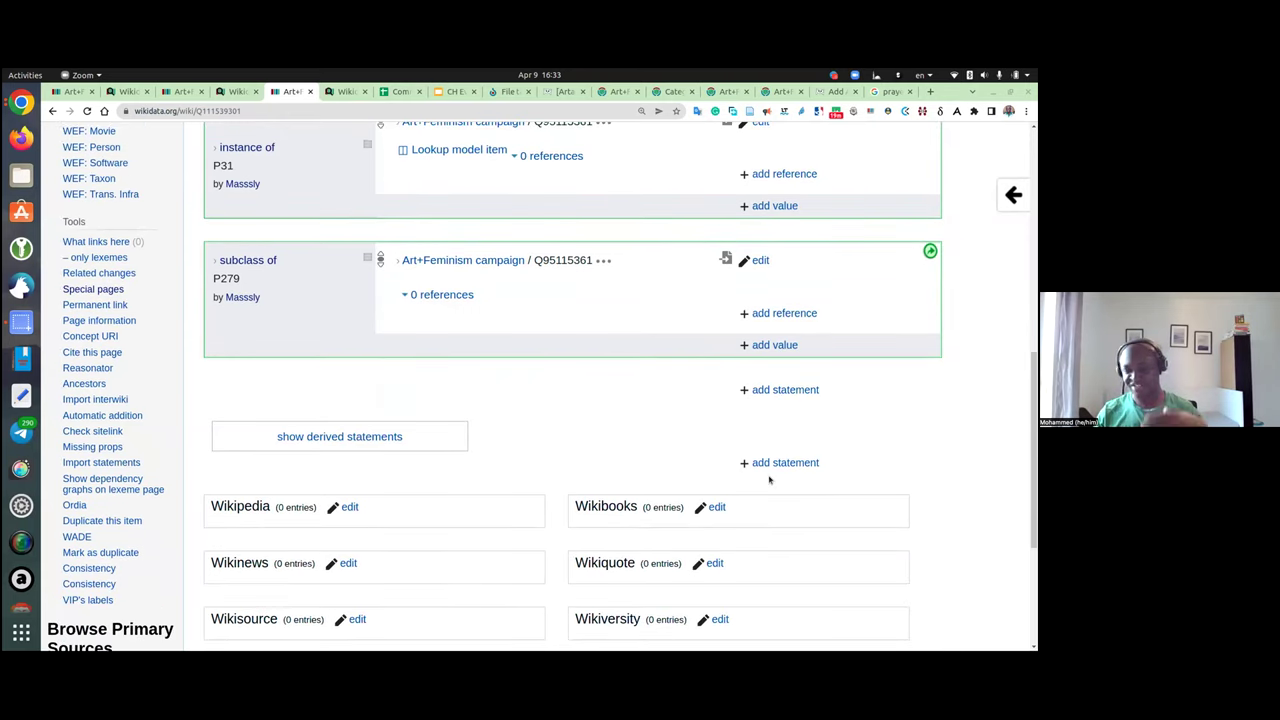
pyautogui.click(772, 462)
pyautogui.write('location')
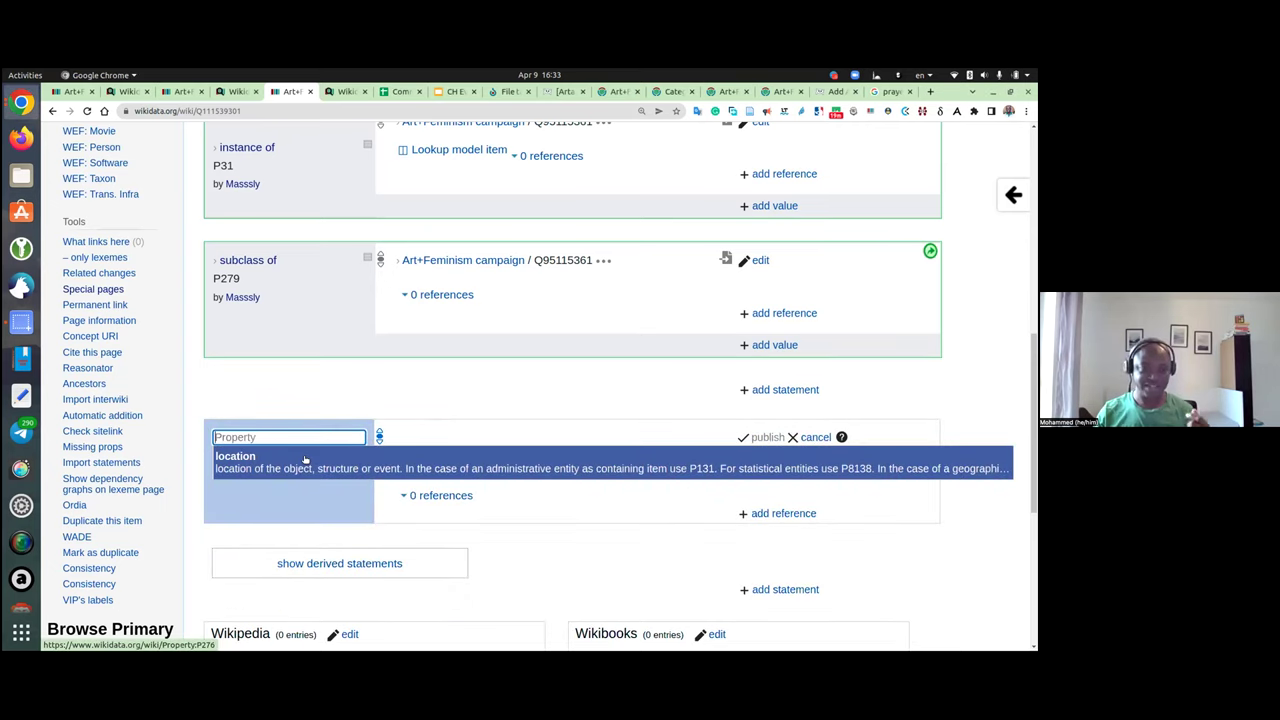
pyautogui.press('Return')
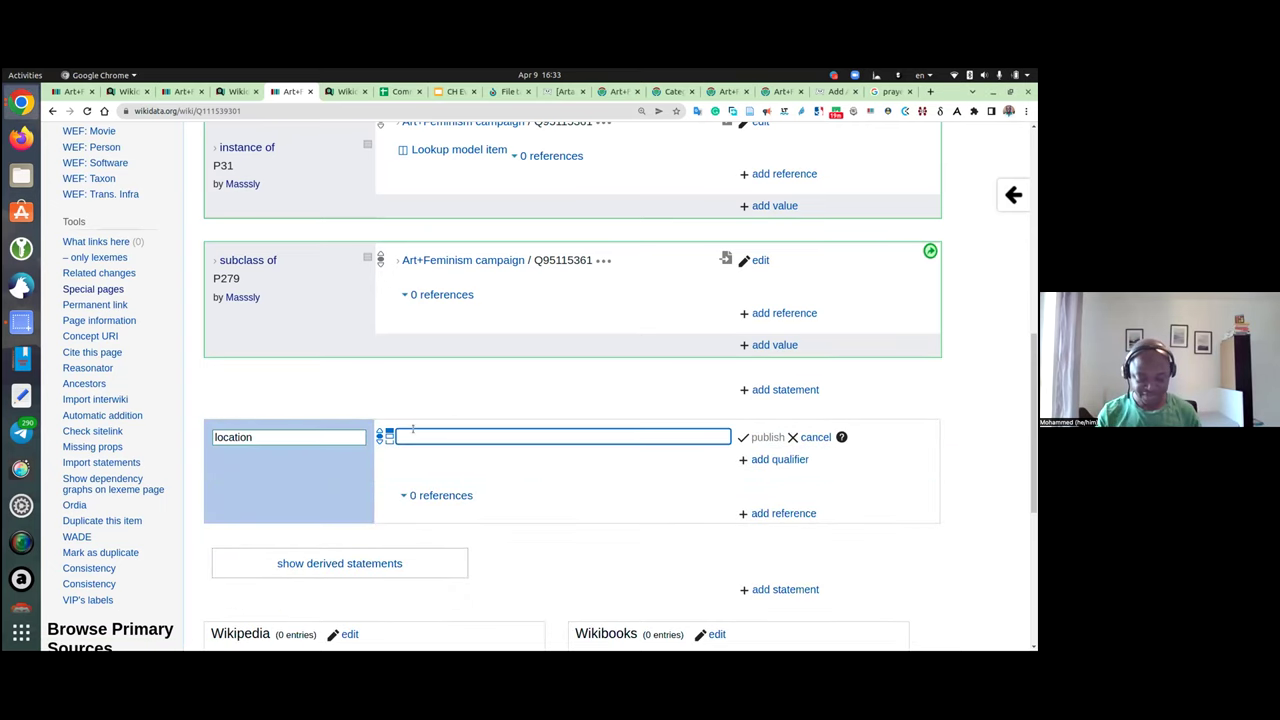
pyautogui.write('UN')
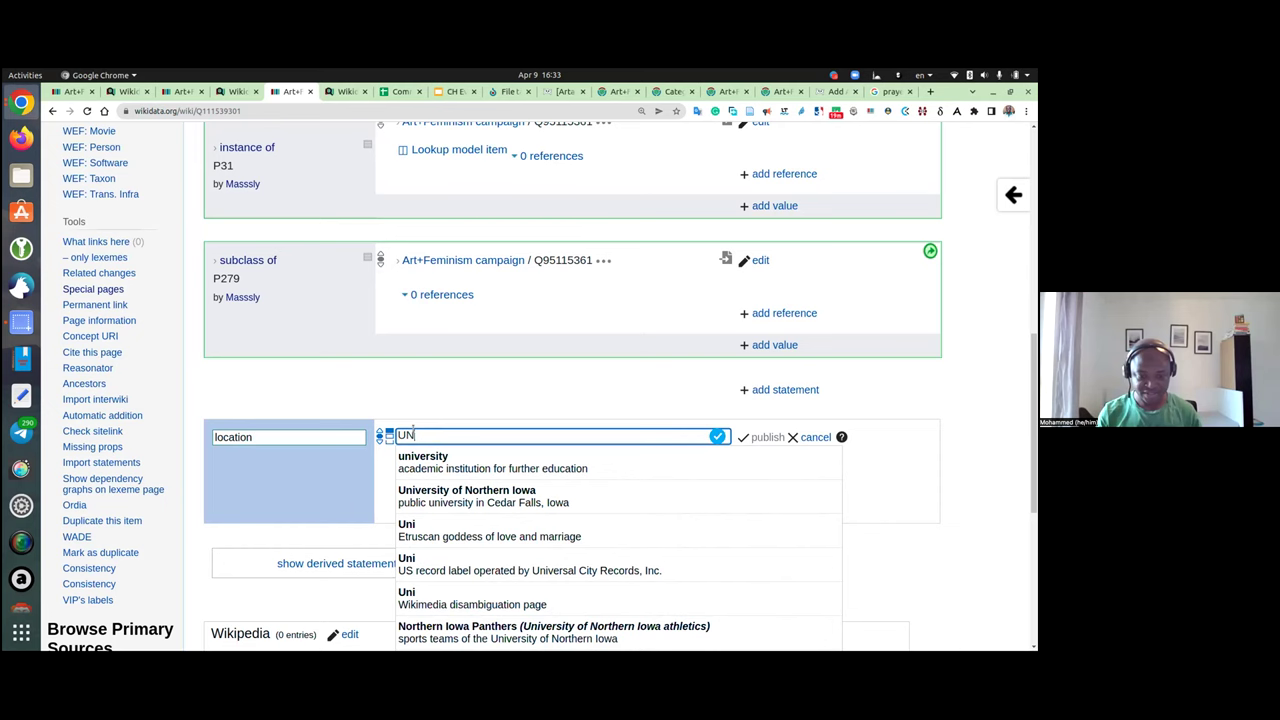
pyautogui.press('BackSpace')
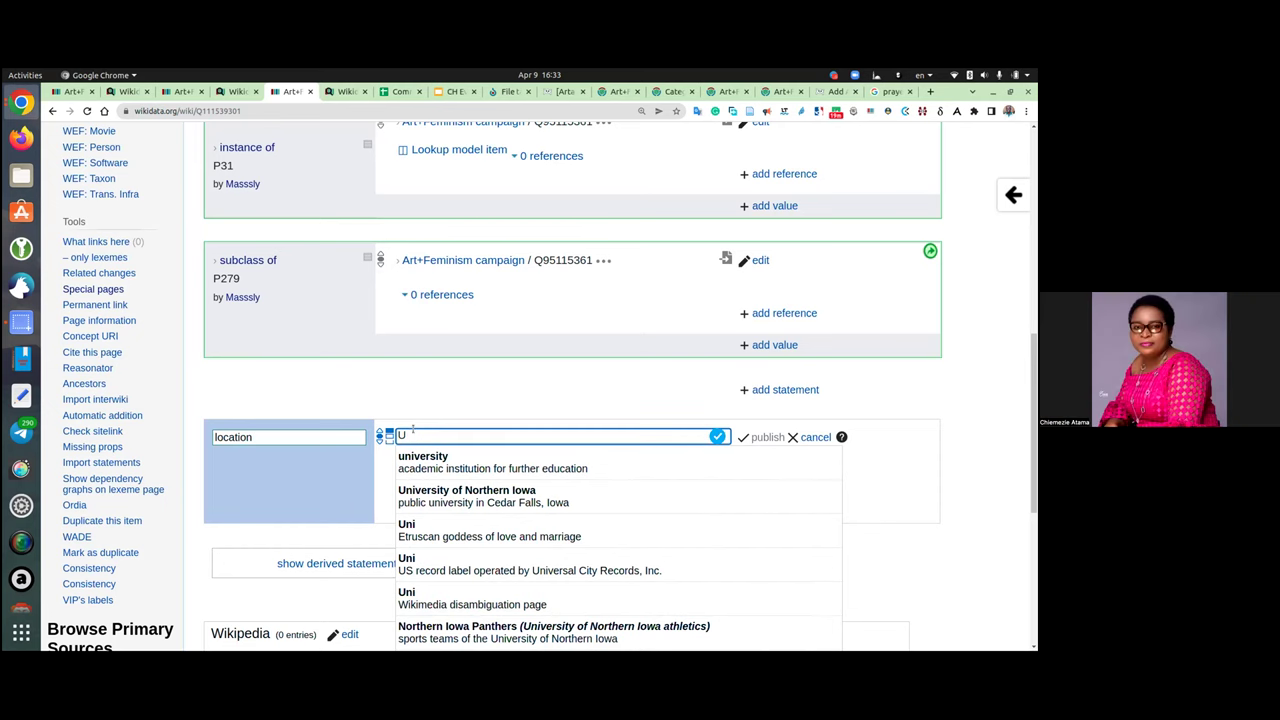
pyautogui.write('nn')
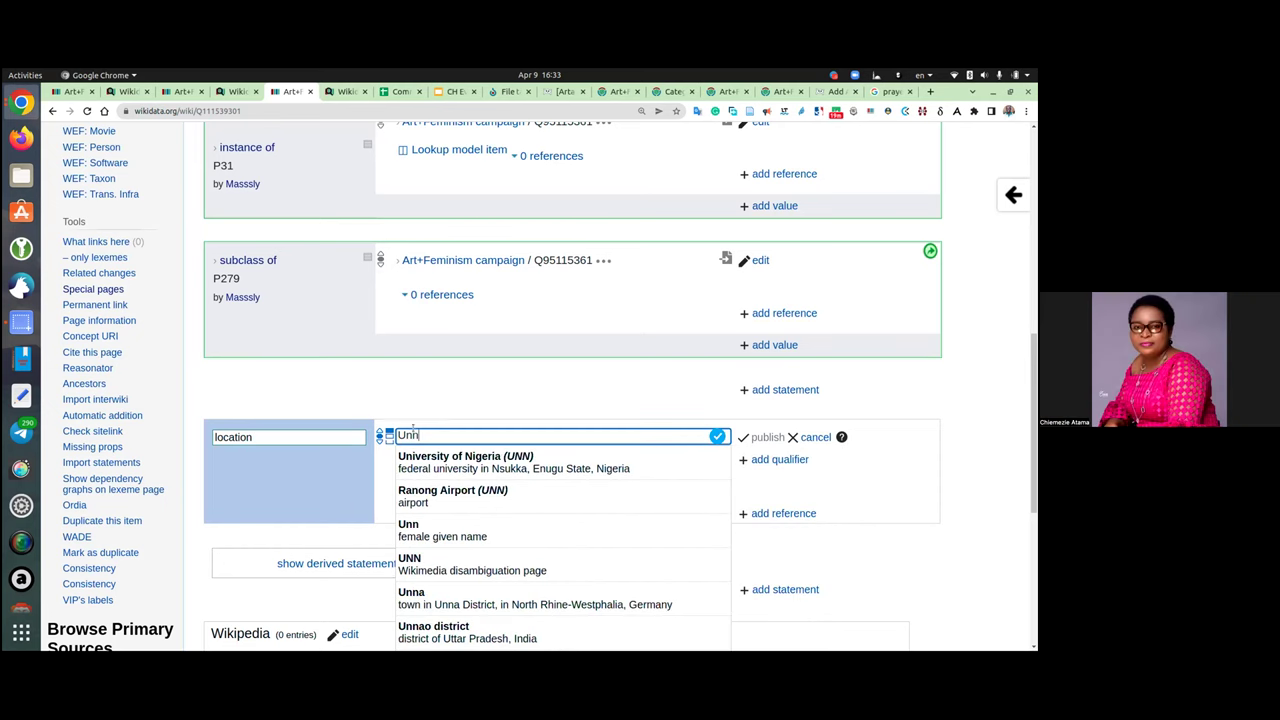
pyautogui.click(508, 466)
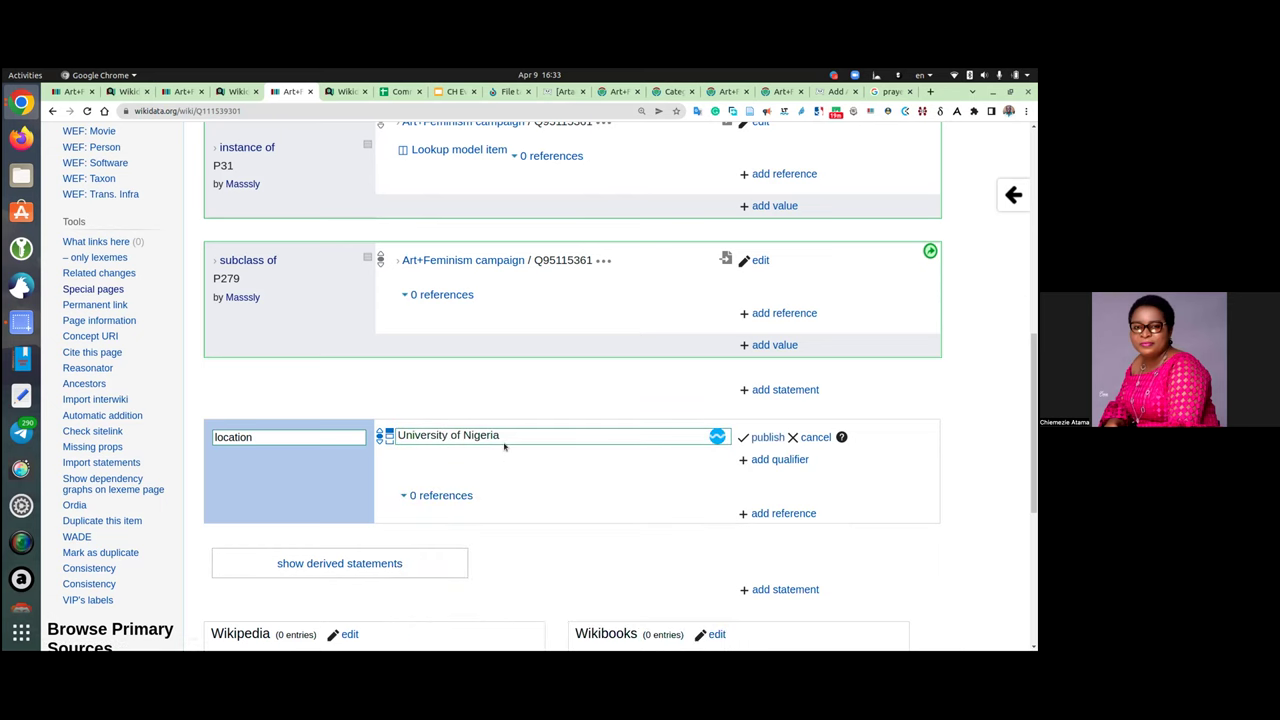
# Step: Look up the location value again, select the federal university entry University of Nigeria and publish the statement
pyautogui.scroll(-1, 595, 430)
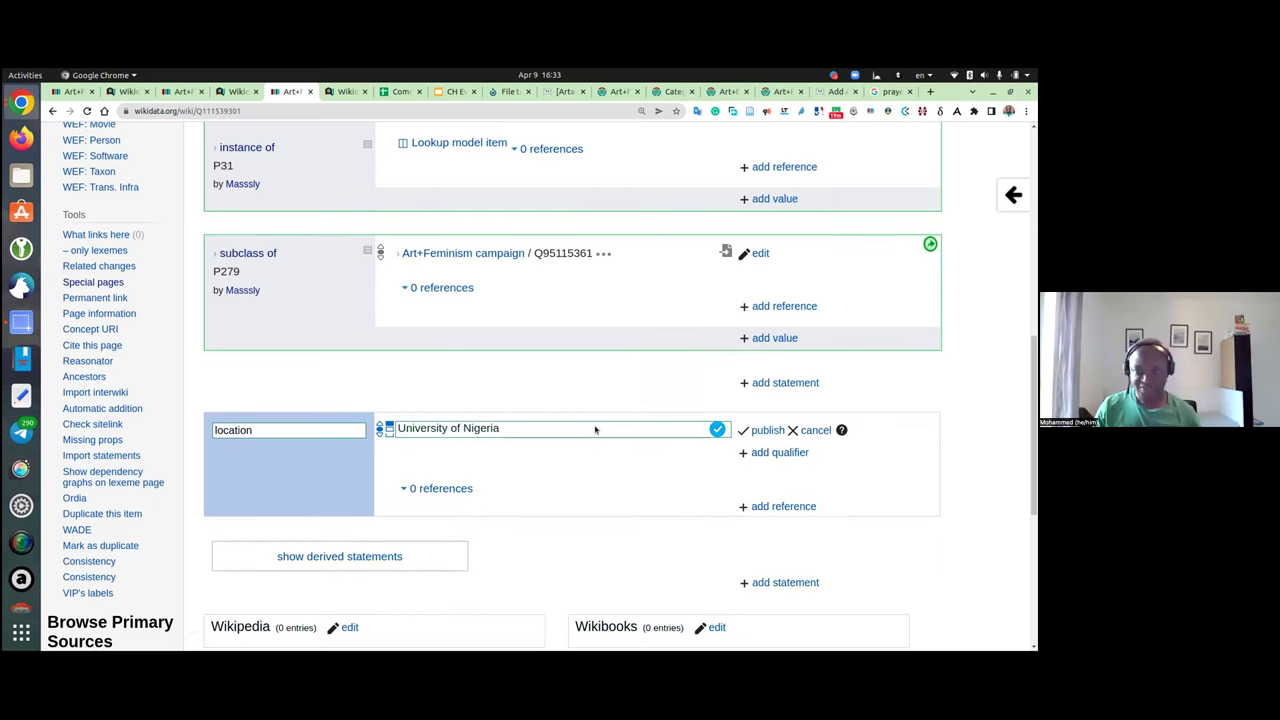
pyautogui.scroll(-2, 595, 428)
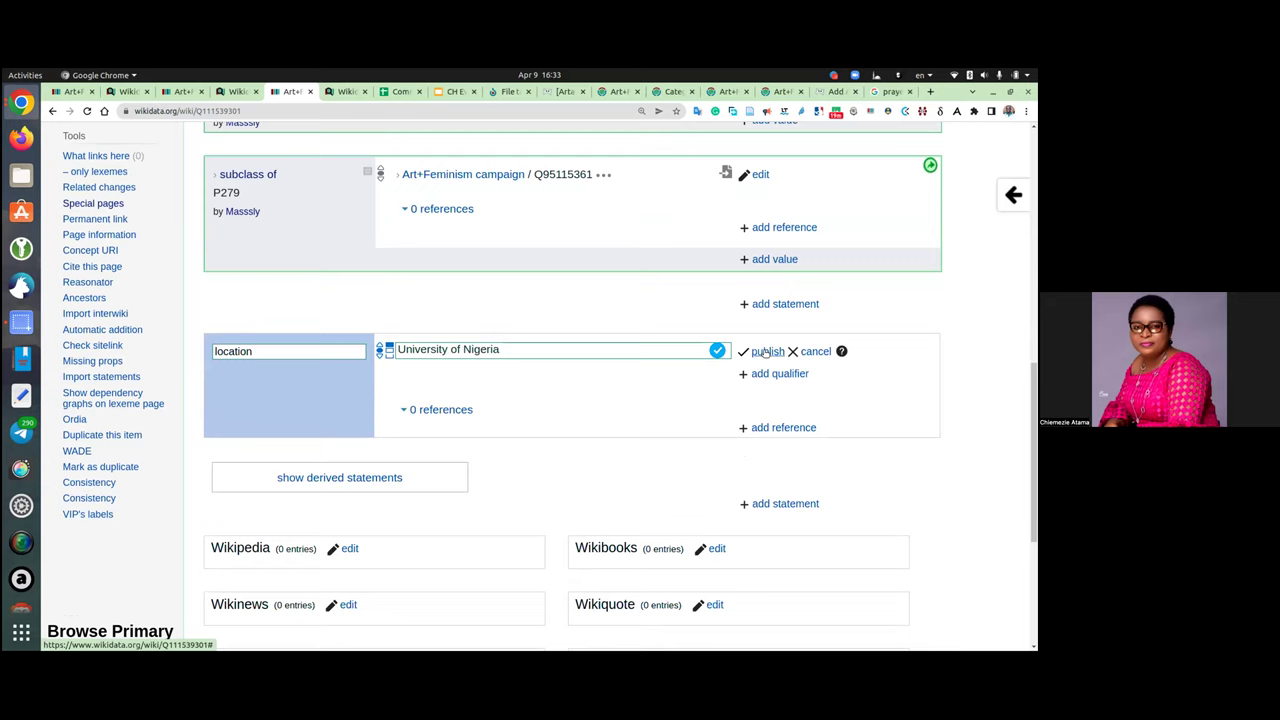
pyautogui.click(629, 344)
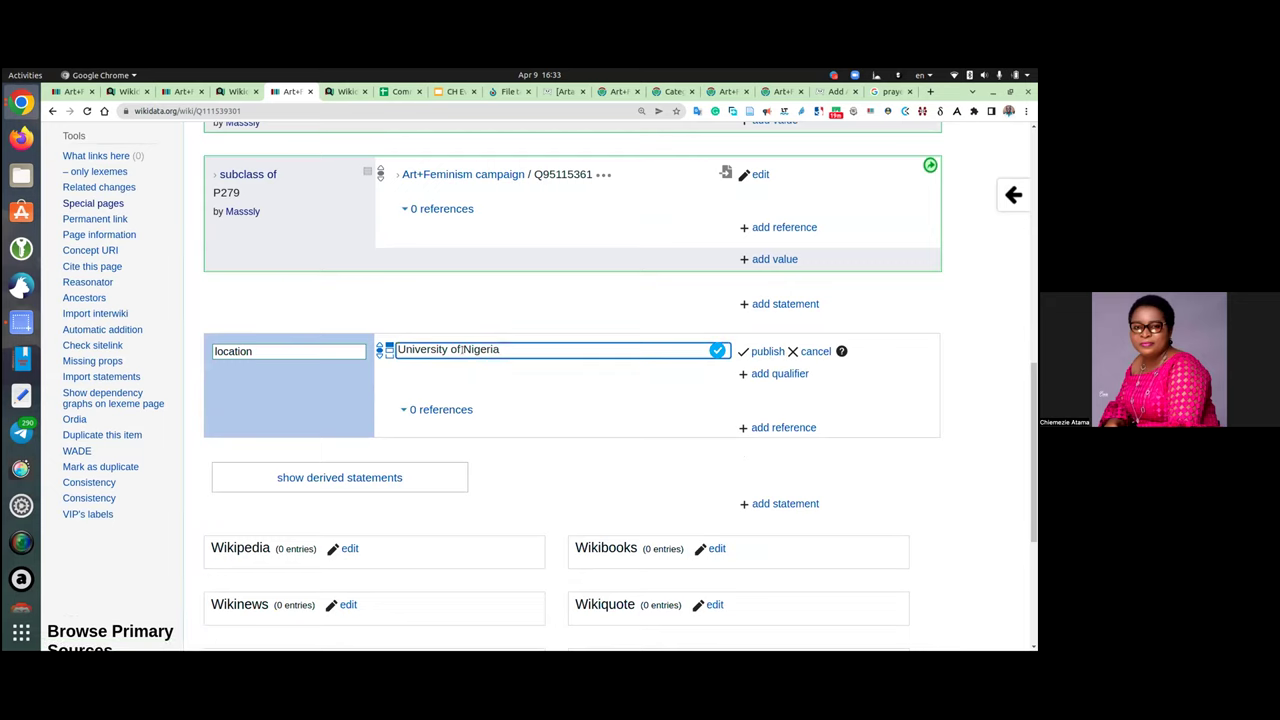
pyautogui.moveTo(500, 349); pyautogui.dragTo(450, 350)
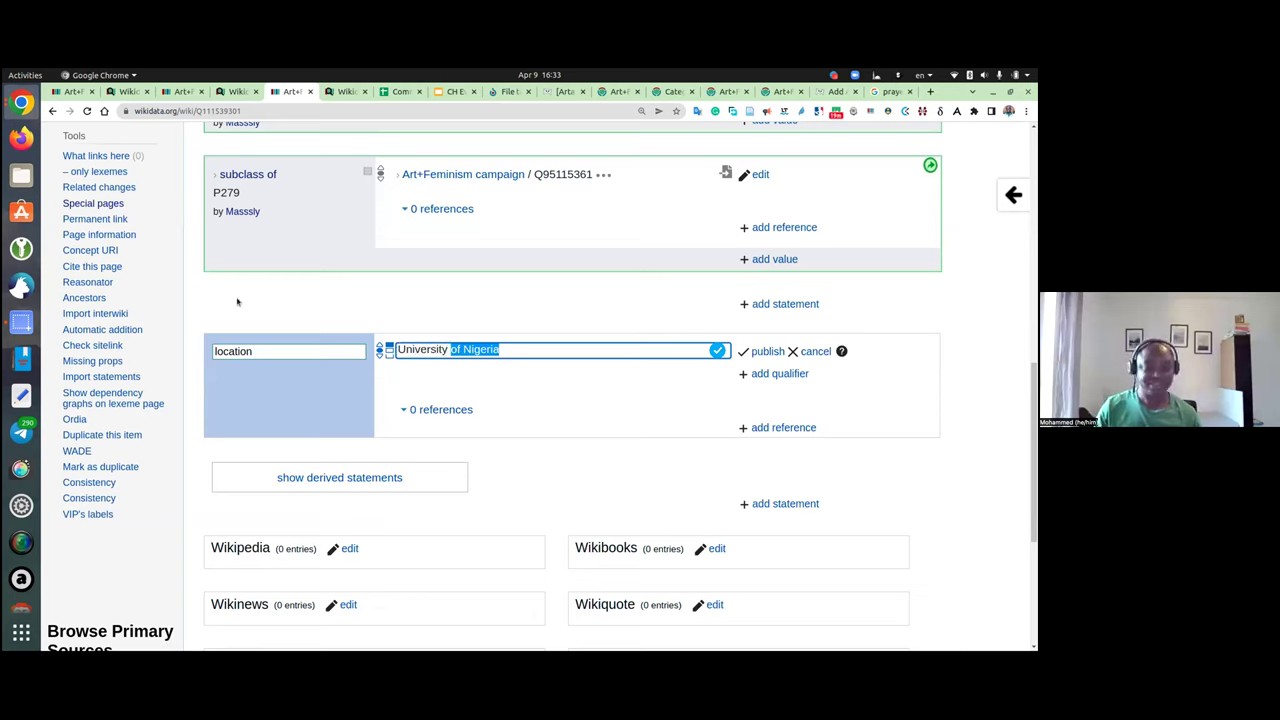
pyautogui.click(530, 352)
pyautogui.press('BackSpace')
pyautogui.press('BackSpace')
pyautogui.press('BackSpace')
pyautogui.press('BackSpace')
pyautogui.press('BackSpace')
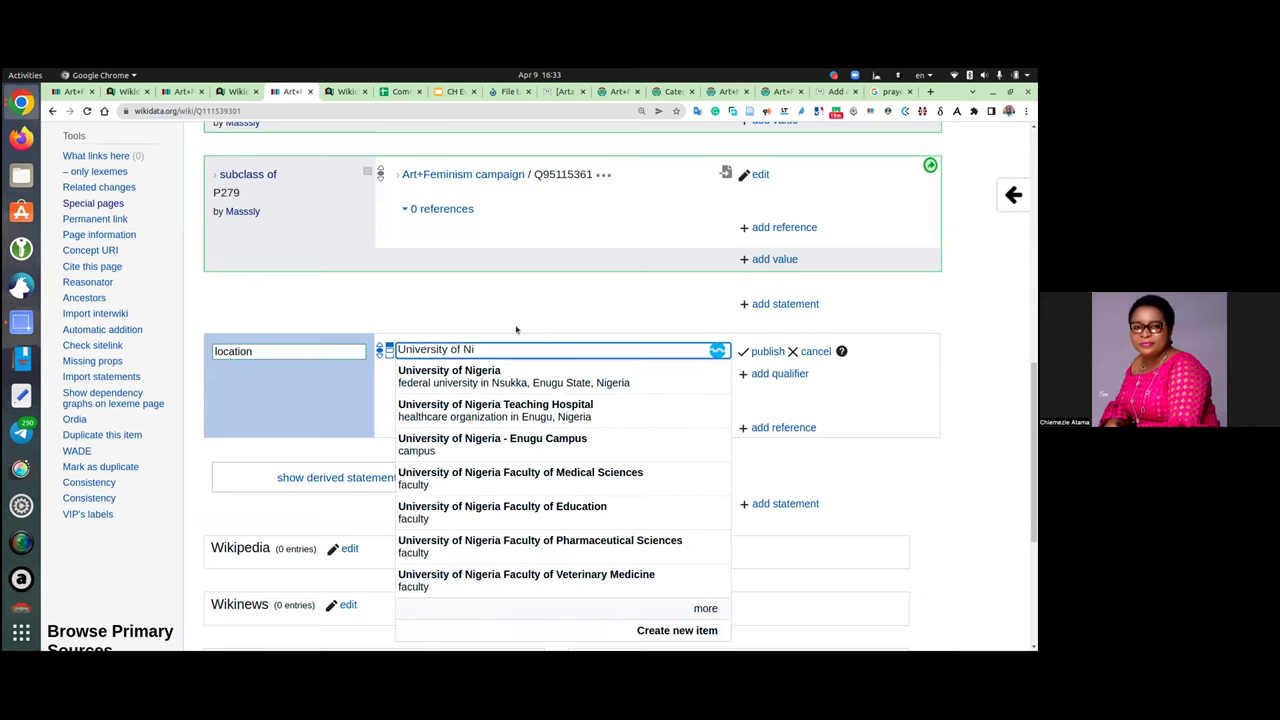
pyautogui.write('geria')
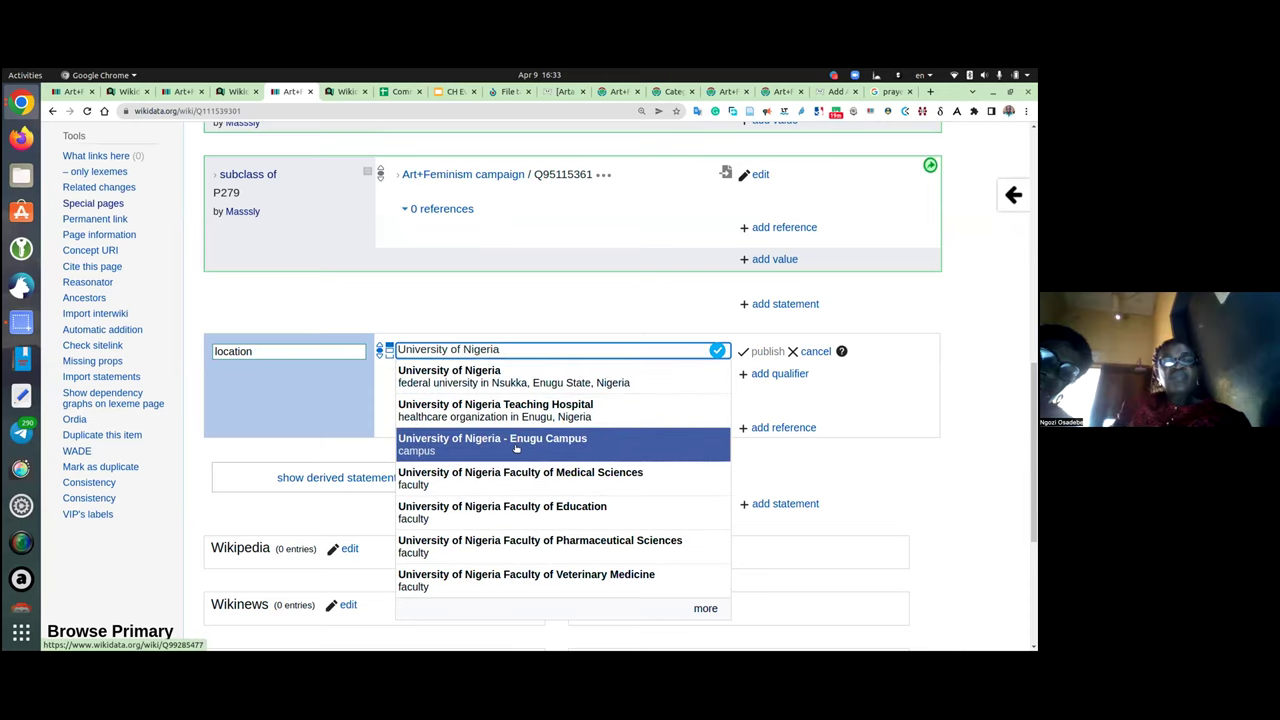
pyautogui.click(505, 378)
pyautogui.click(767, 352)
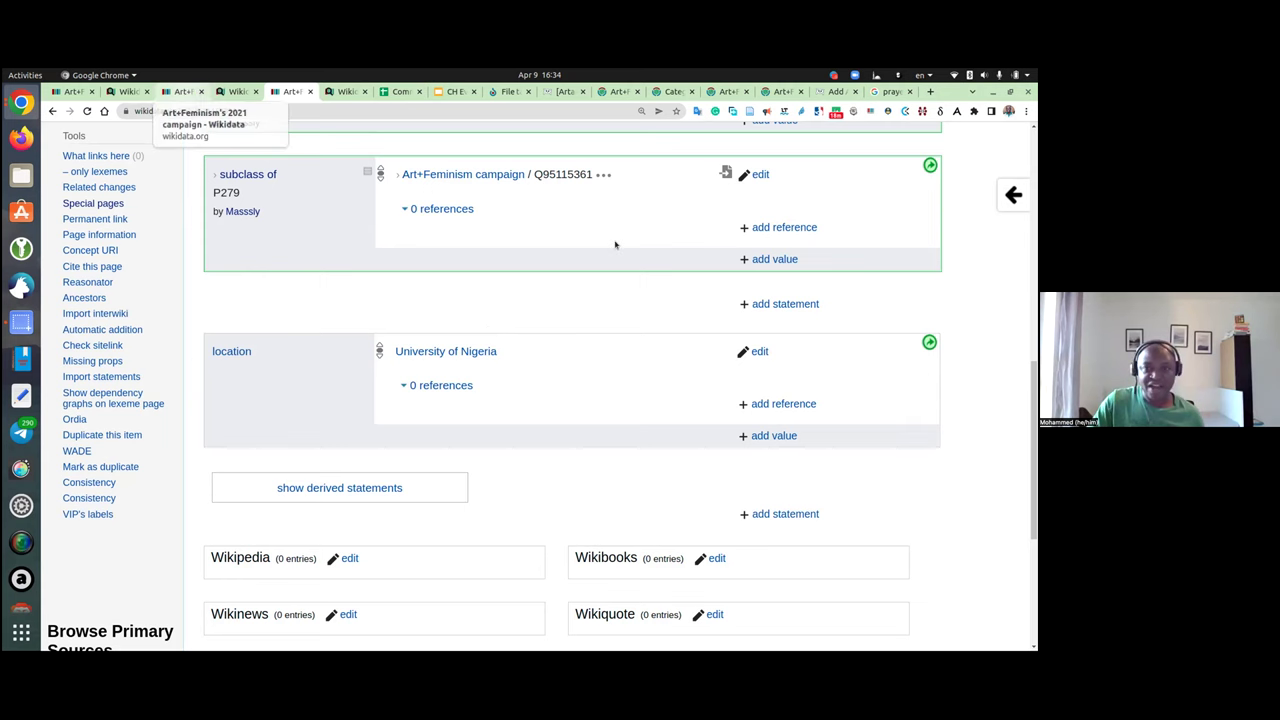
# Step: Review the participants, point in time and official website qualifiers of the Philippines location on the 2021 campaign item
pyautogui.hotkey('ctrl', '3')
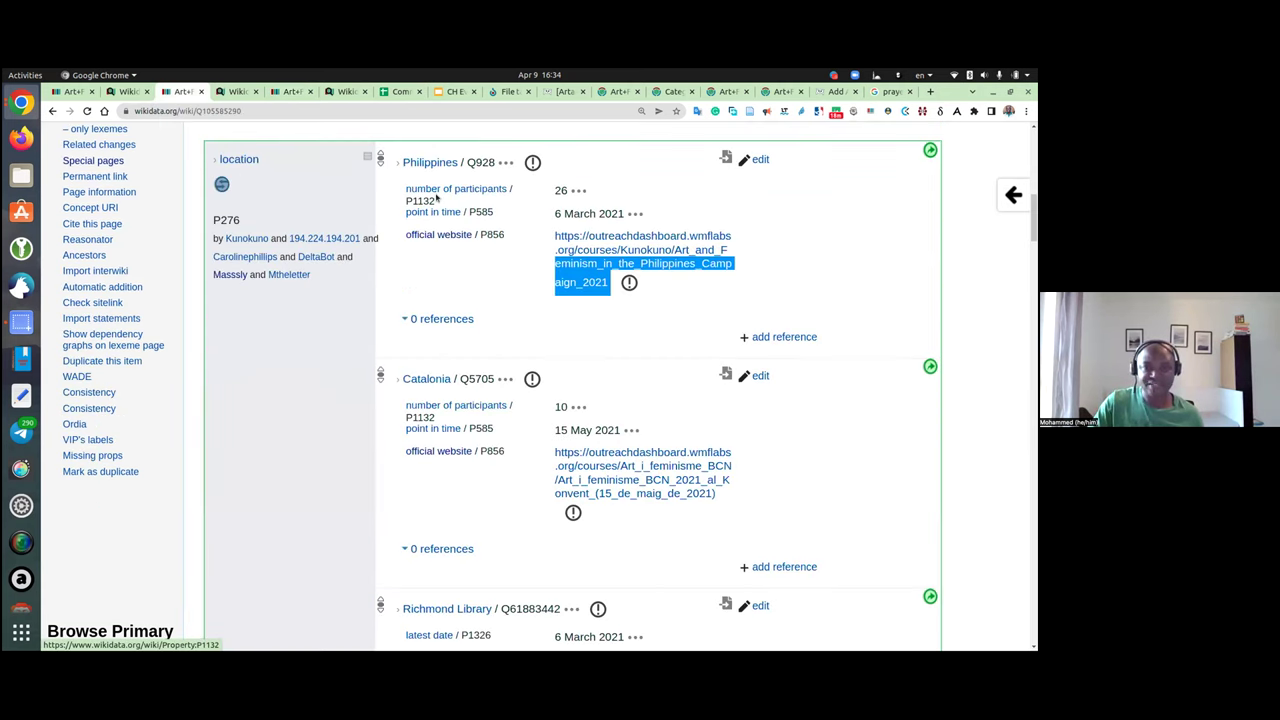
pyautogui.moveTo(412, 213)
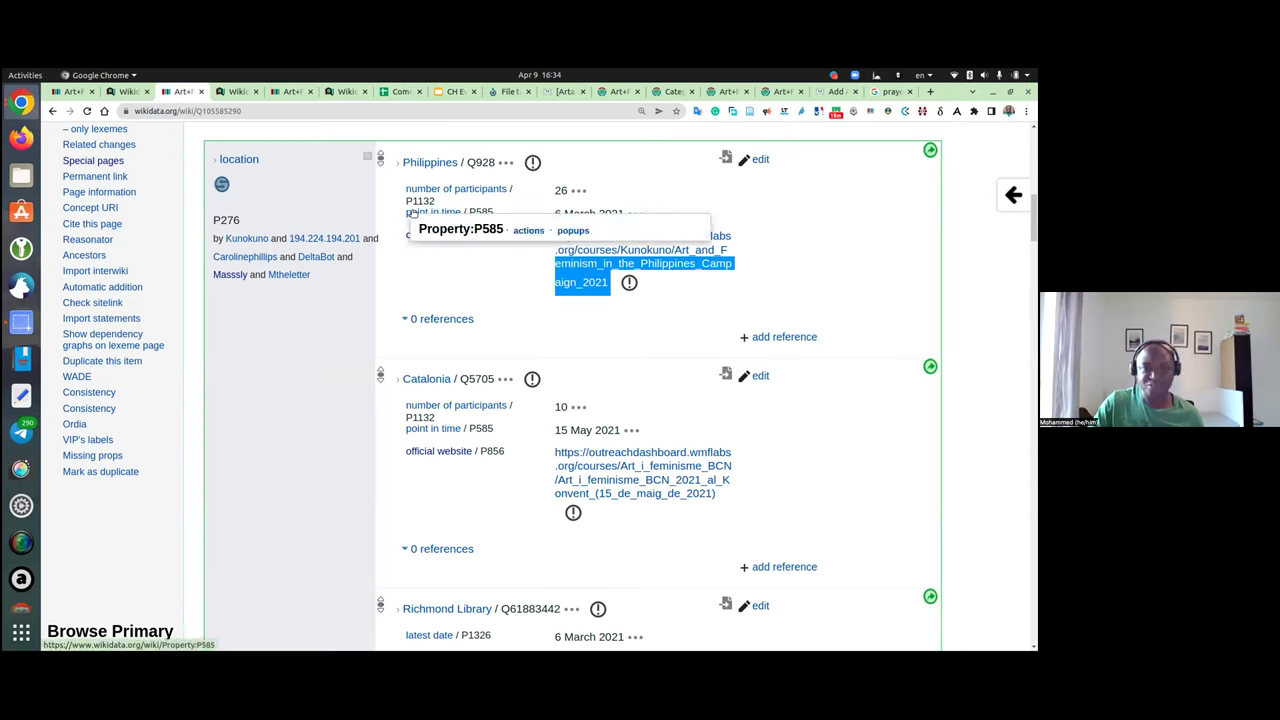
pyautogui.click(399, 241)
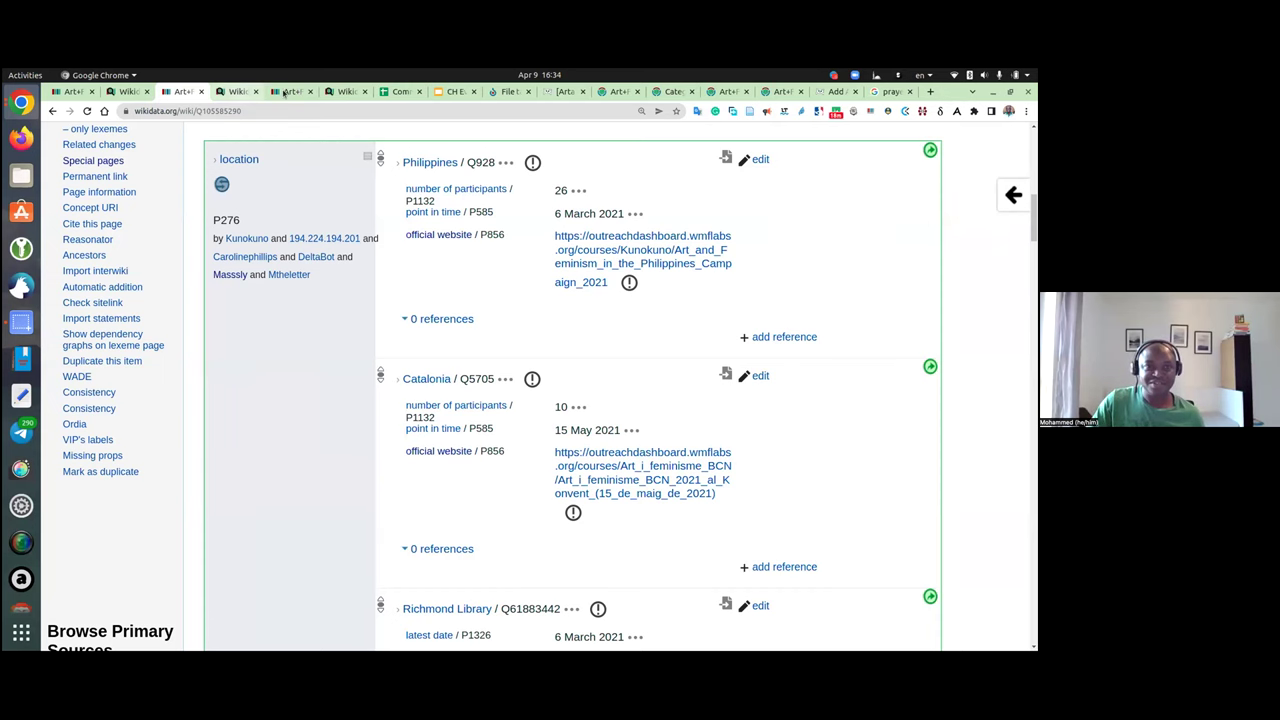
# Step: Check the Art+Feminism 2021 editathons map query, return to the 2021 campaign item and highlight its title
pyautogui.hotkey('ctrl', 'Tab')
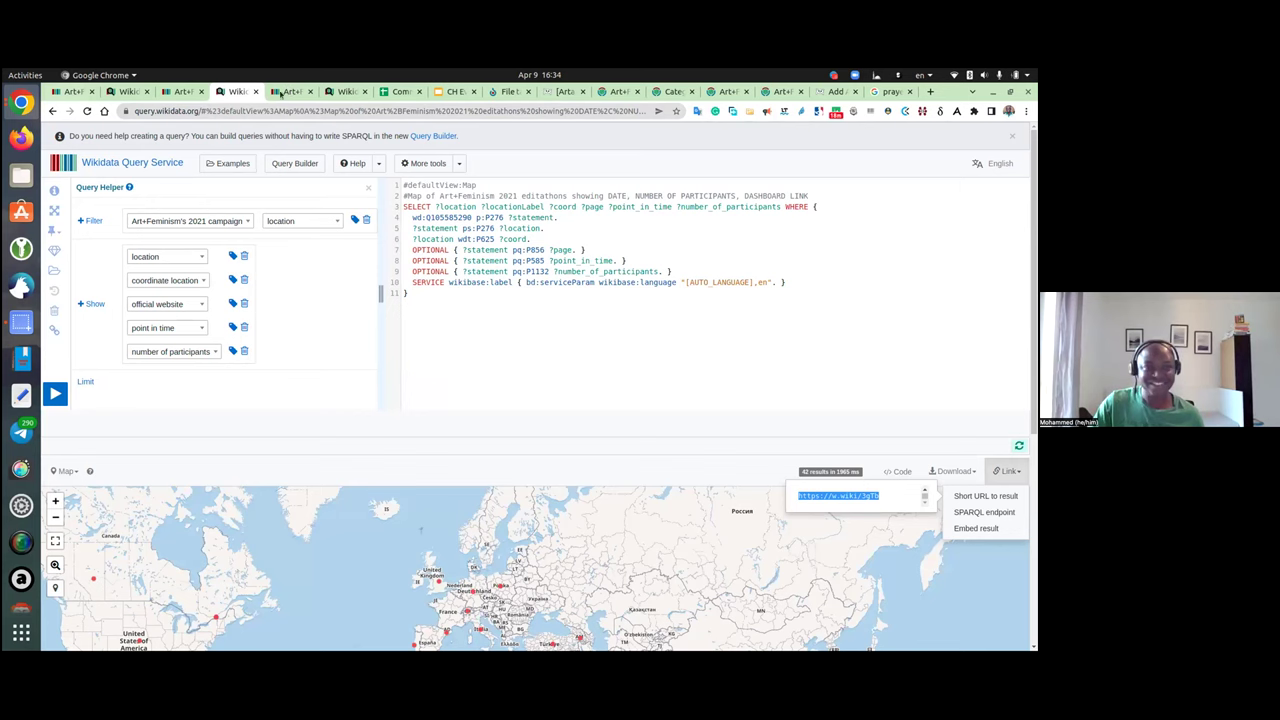
pyautogui.click(272, 91)
pyautogui.click(230, 92)
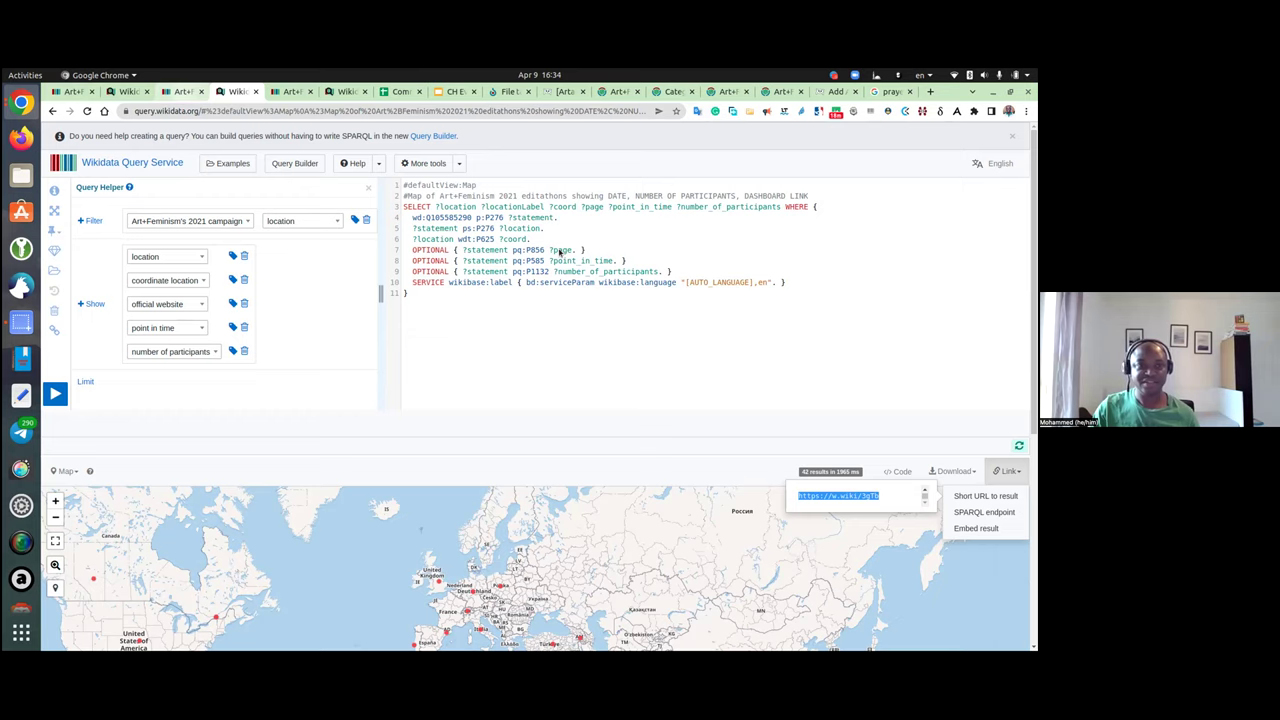
pyautogui.hotkey('ctrl', 'pageup')
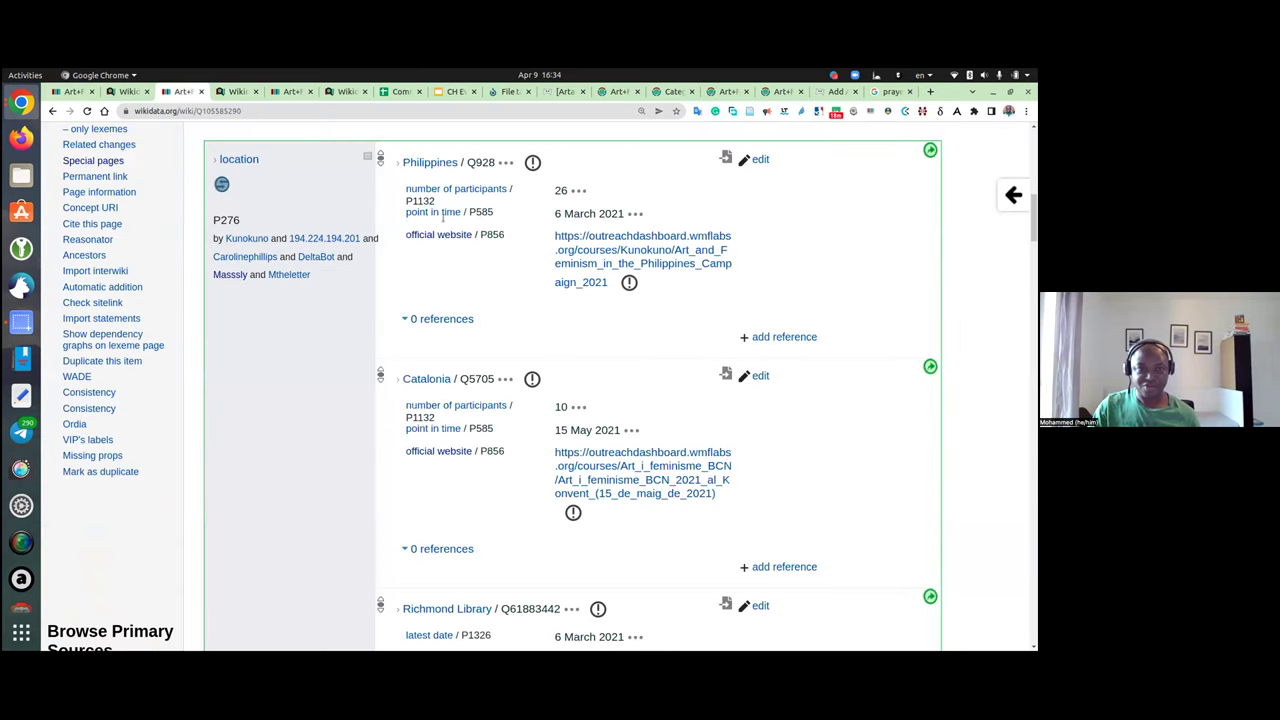
pyautogui.press('Home')
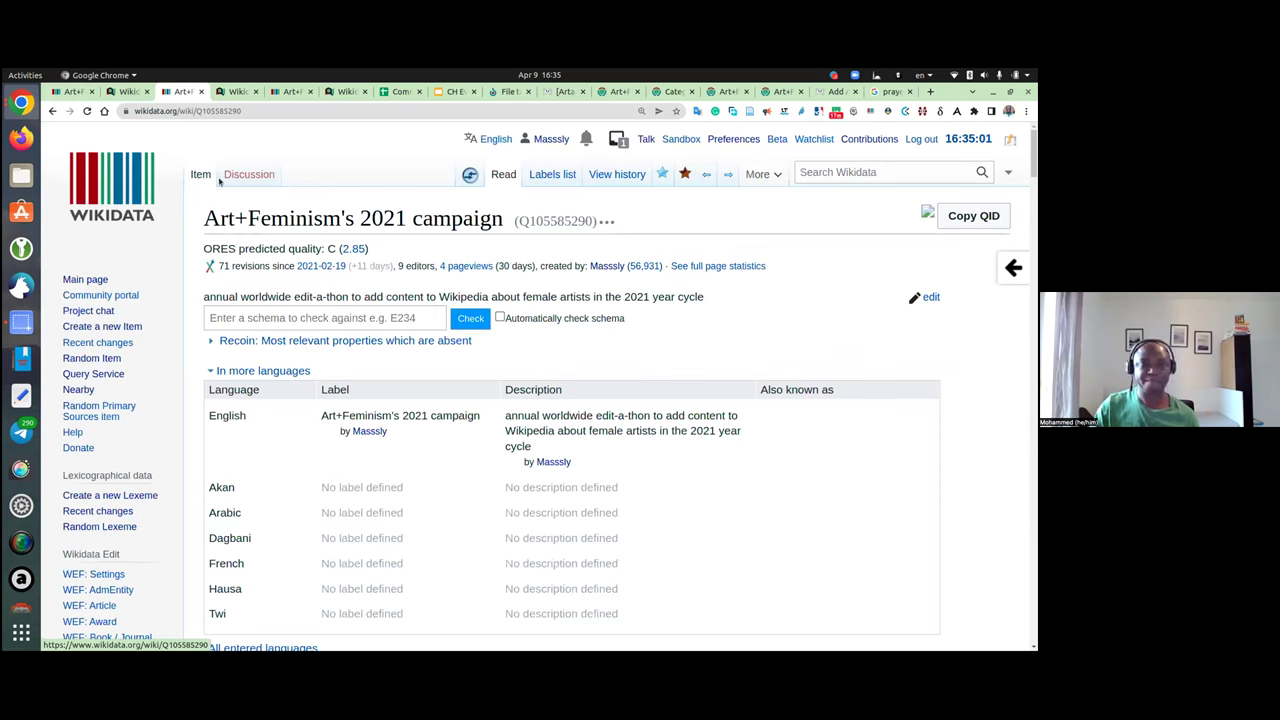
pyautogui.moveTo(205, 219); pyautogui.dragTo(502, 219)
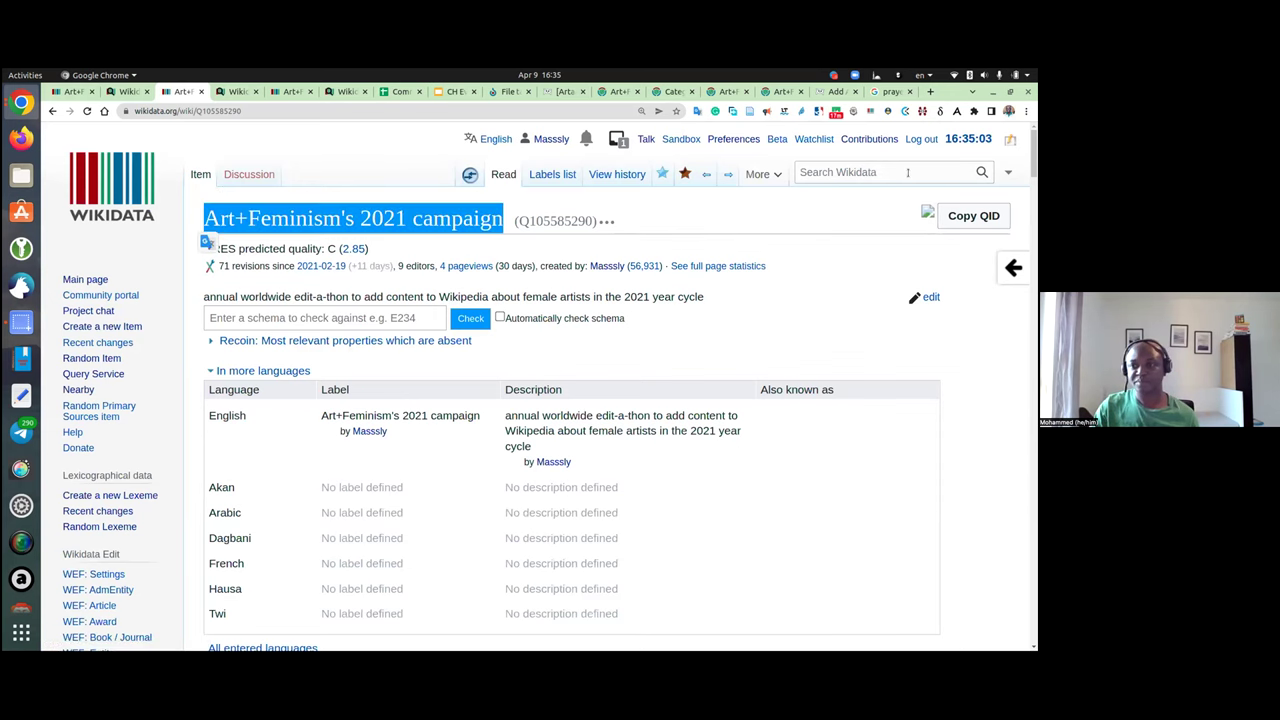
# Step: Search Wikidata for Art+Feminism's 2022 campaign and open that campaign item
pyautogui.write("Art+Feminism's 2021 campaign")
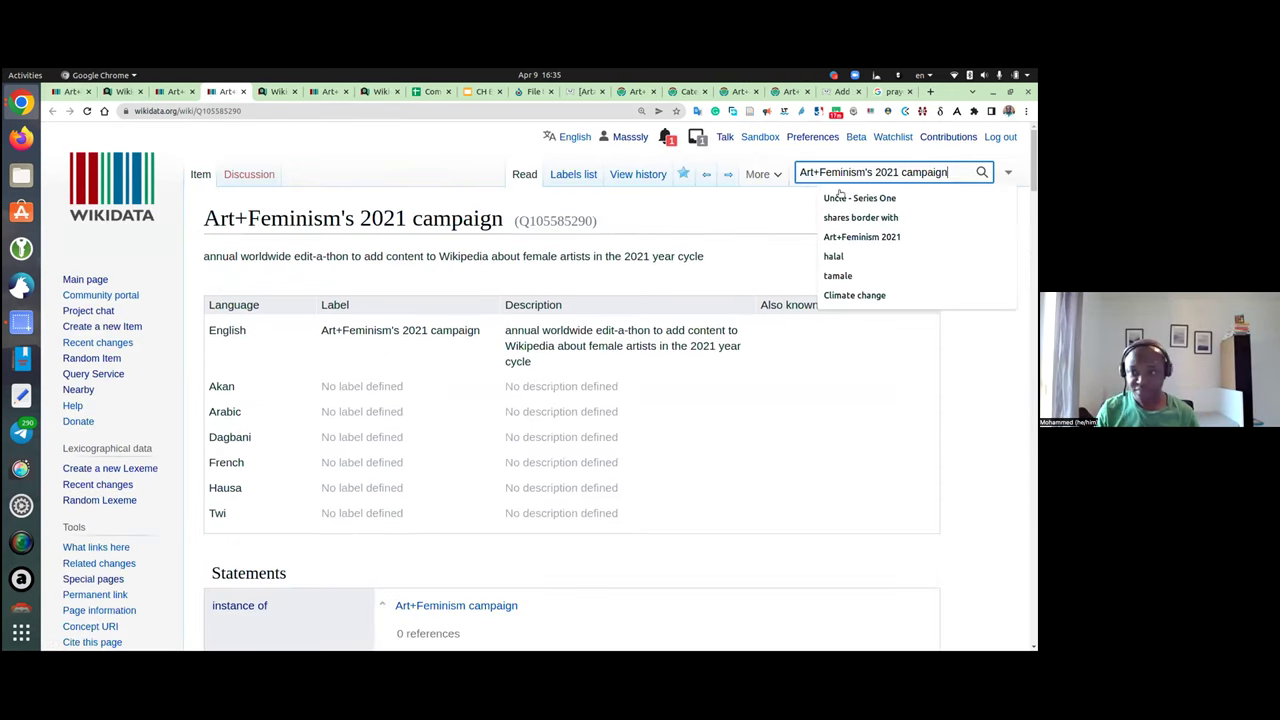
pyautogui.press('Left')
pyautogui.press('Left')
pyautogui.press('Left')
pyautogui.press('Left')
pyautogui.press('Left')
pyautogui.press('Left')
pyautogui.press('Left')
pyautogui.press('Left')
pyautogui.press('Left')
pyautogui.press('BackSpace')
pyautogui.write('2')
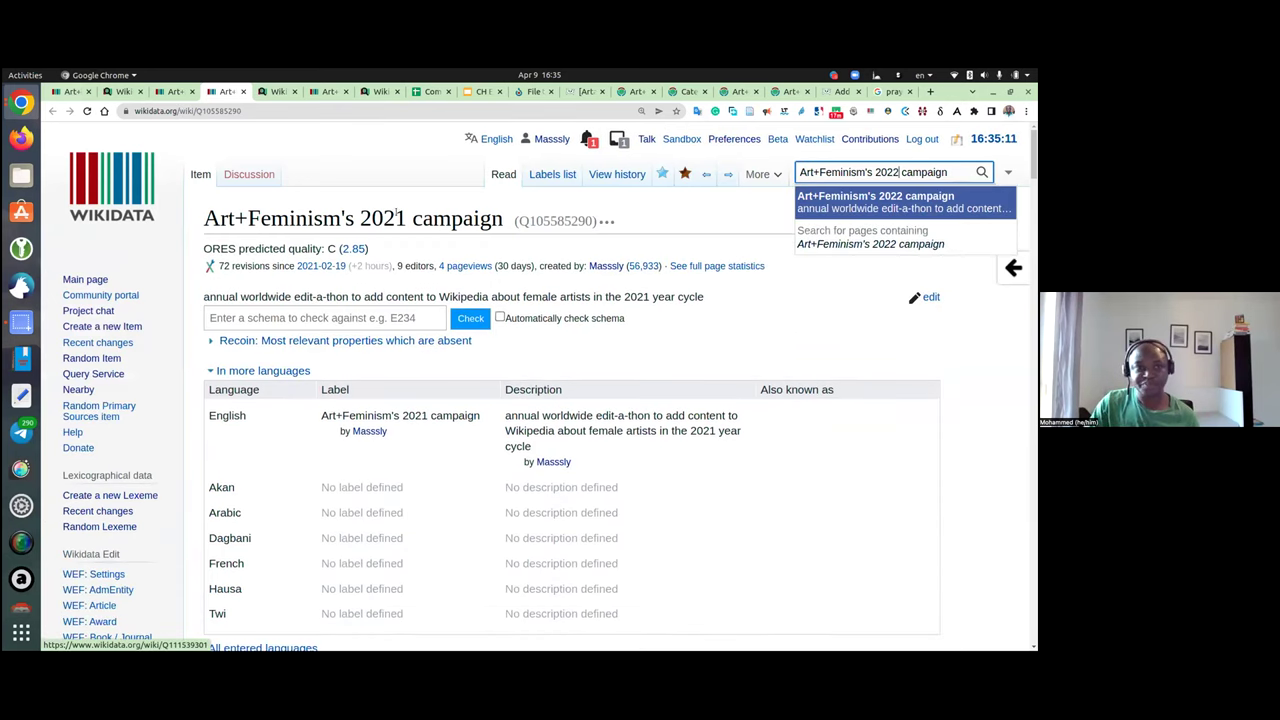
pyautogui.press('Return')
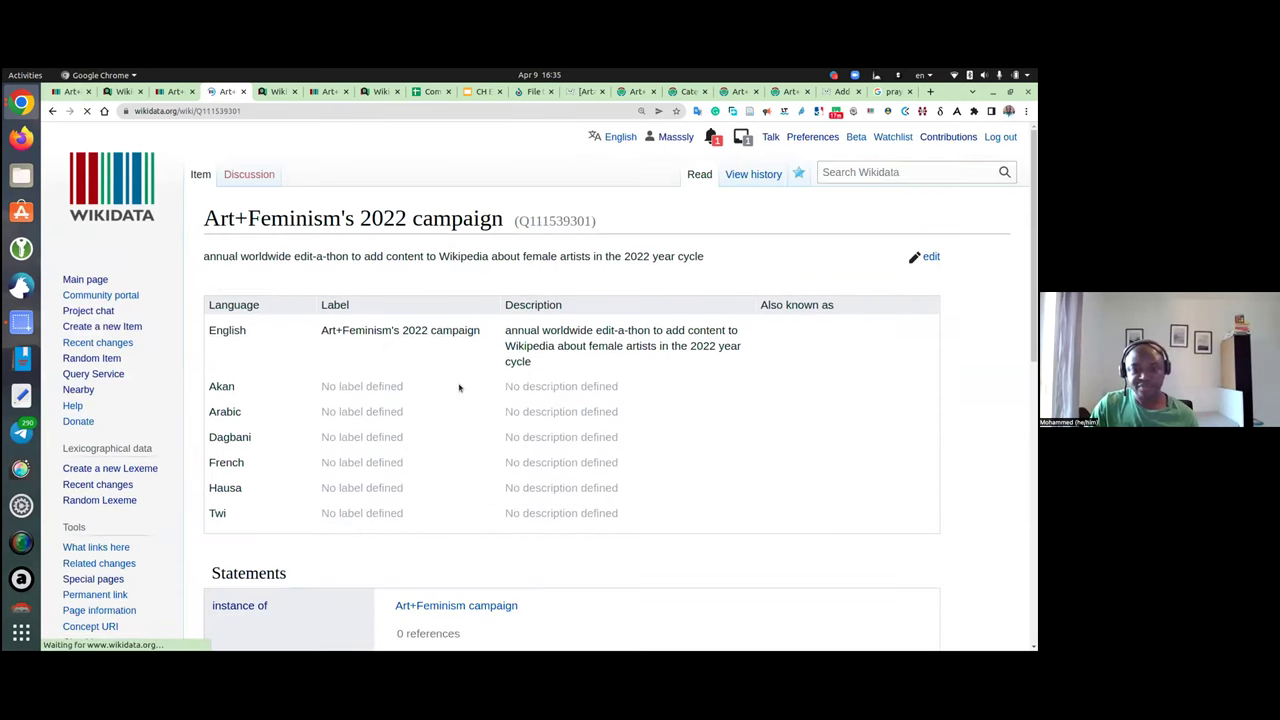
# Step: Add a point in time qualifier of 5 April 2022 to the University of Nigeria location and publish it
pyautogui.scroll(-3, 460, 386)
pyautogui.scroll(-2, 403, 362)
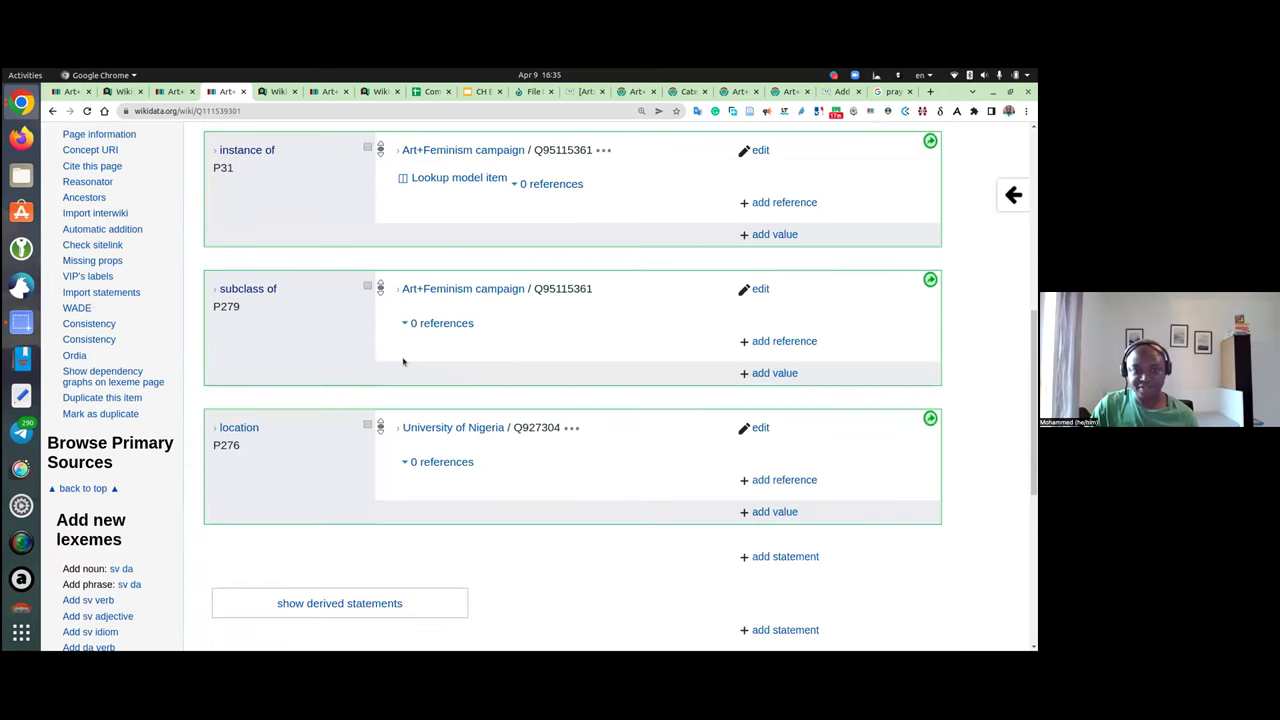
pyautogui.scroll(-2, 757, 410)
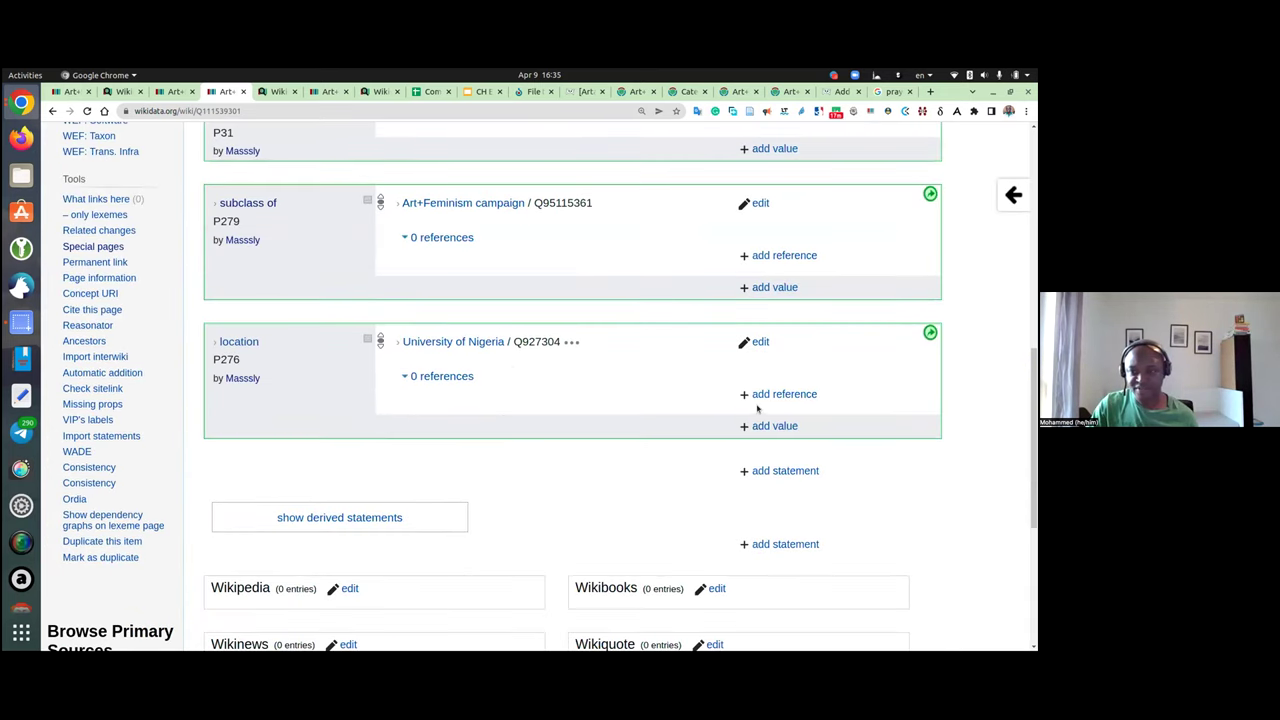
pyautogui.click(758, 342)
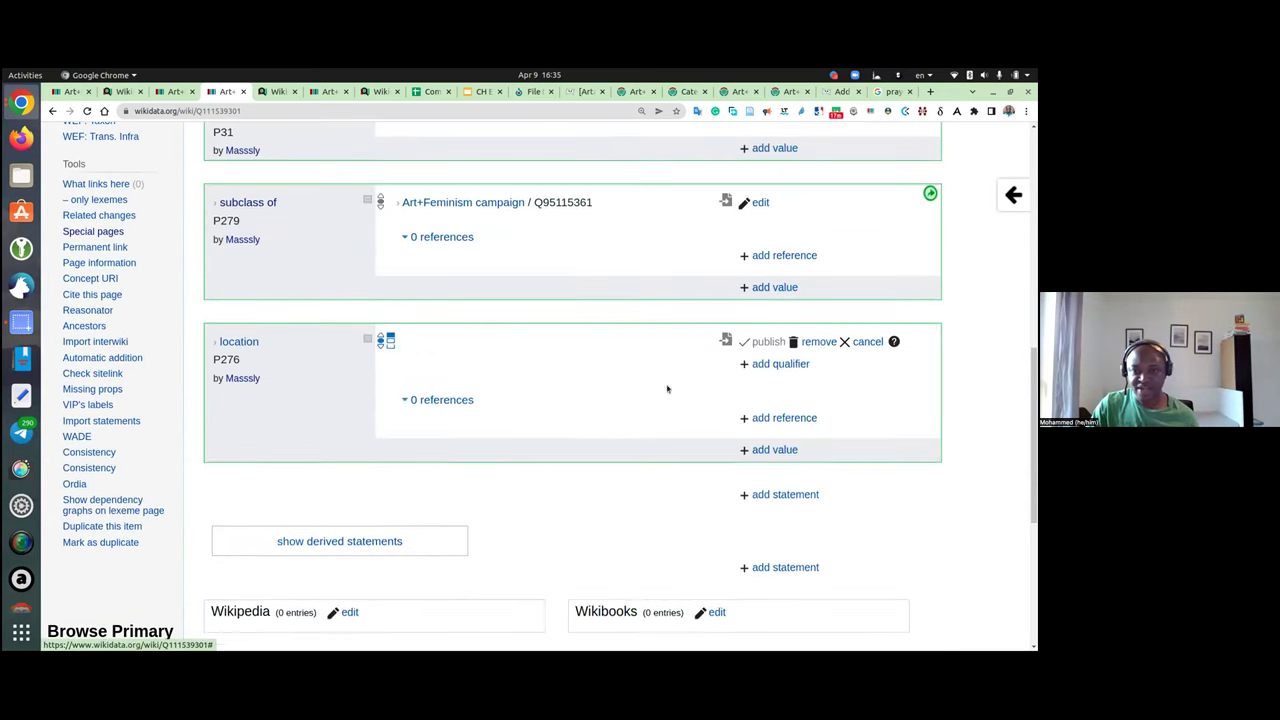
pyautogui.write('University of Nigeria')
pyautogui.click(772, 375)
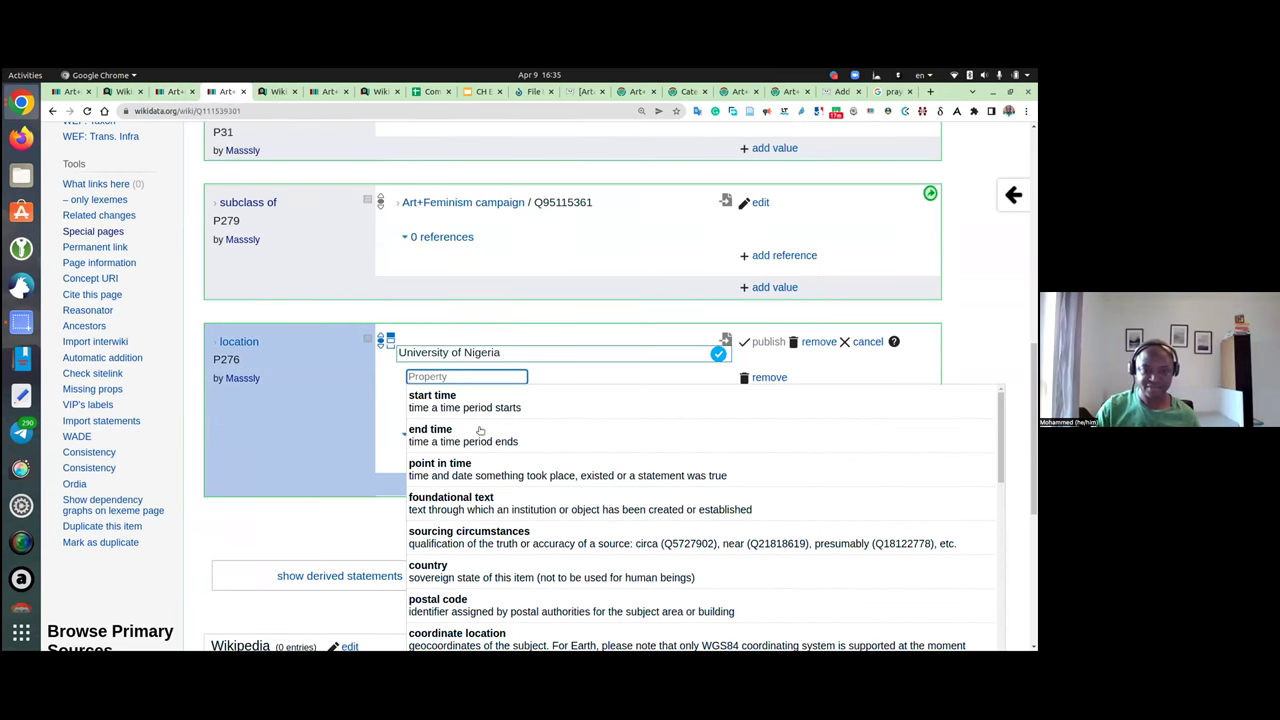
pyautogui.click(480, 468)
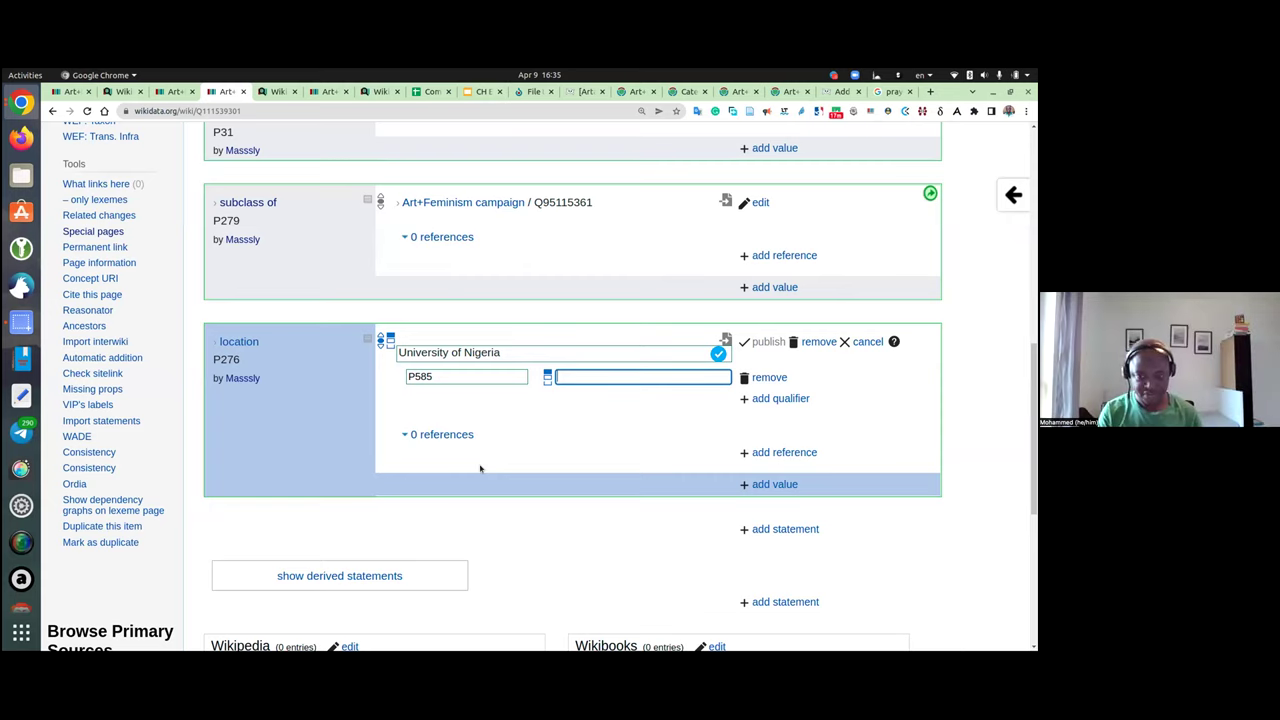
pyautogui.write('5')
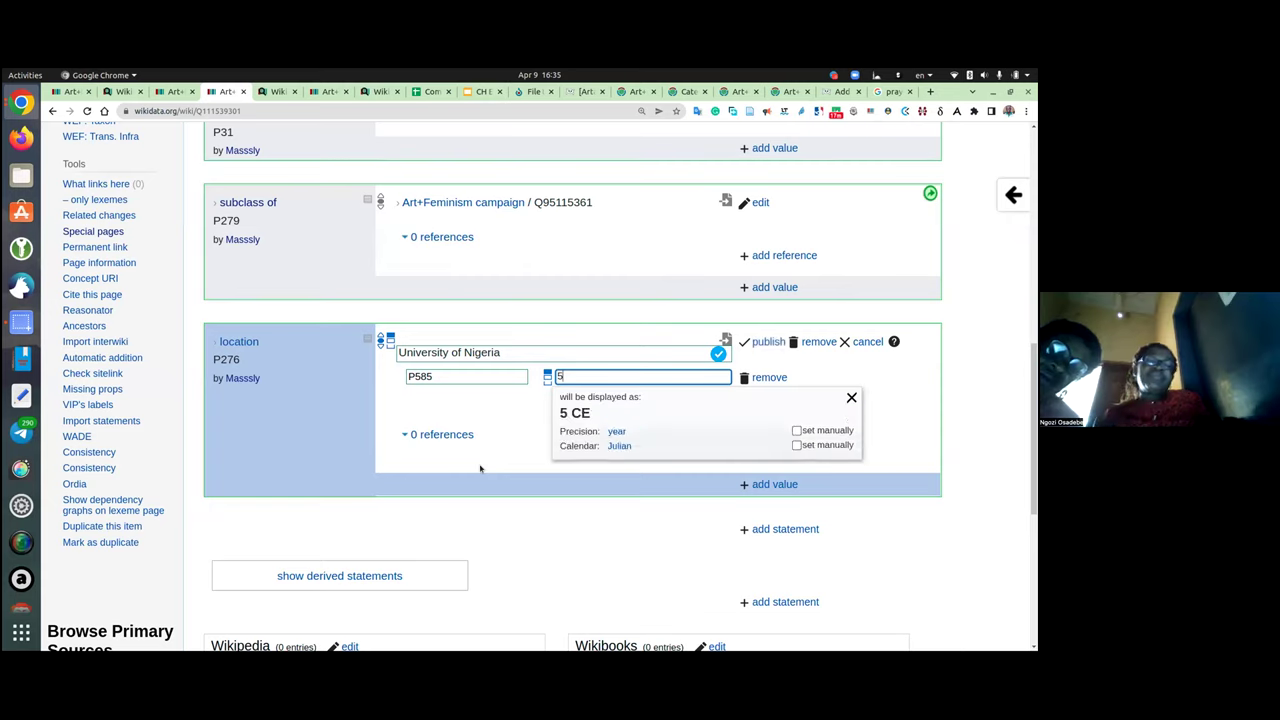
pyautogui.write(' april')
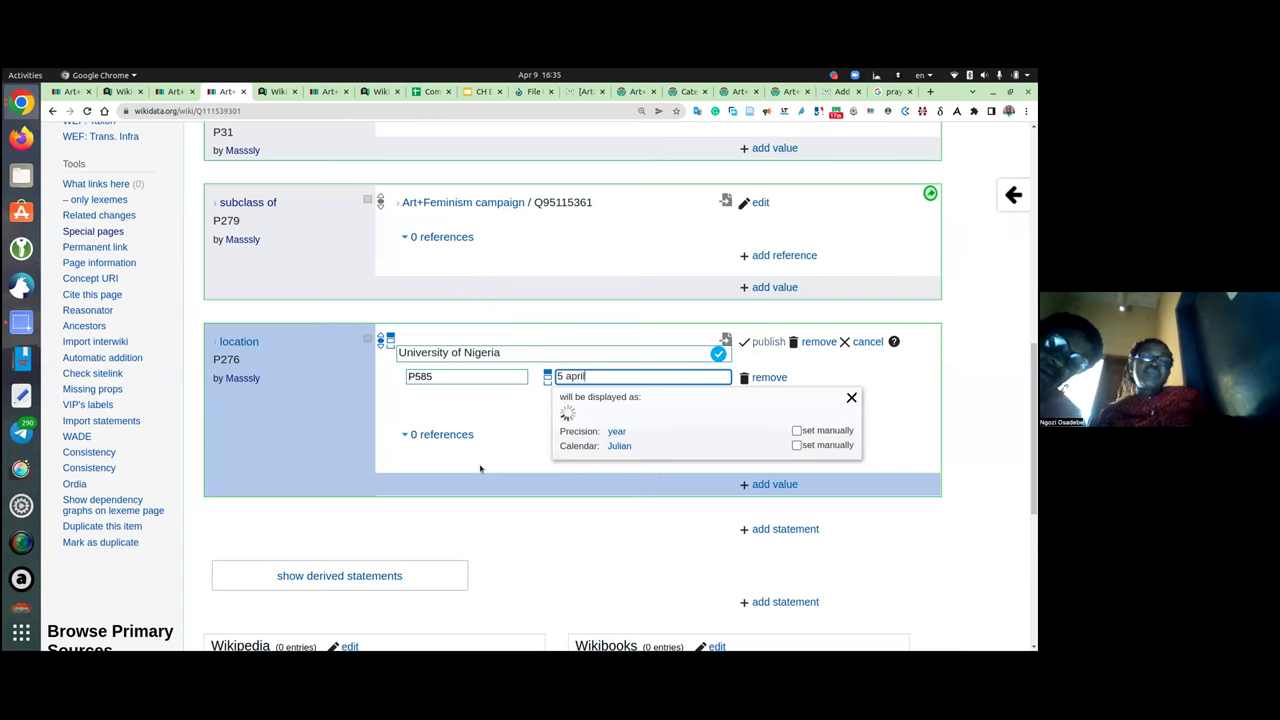
pyautogui.write(' 2022')
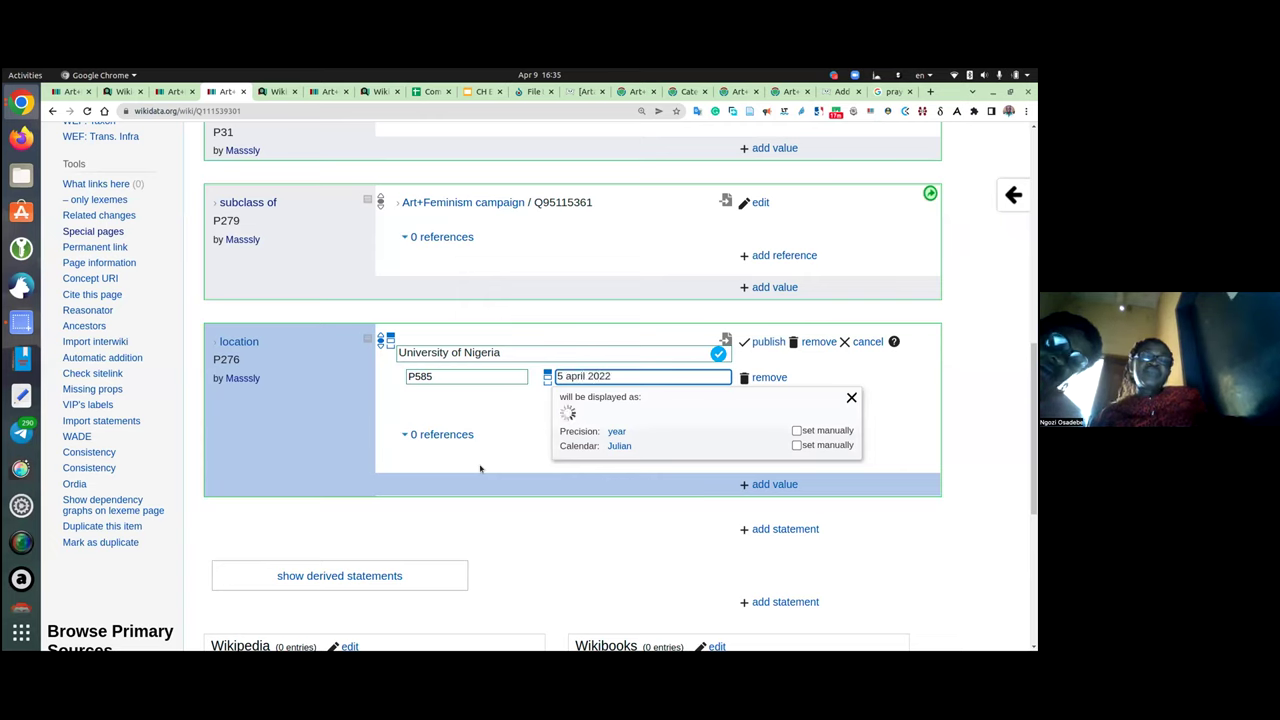
pyautogui.click(763, 341)
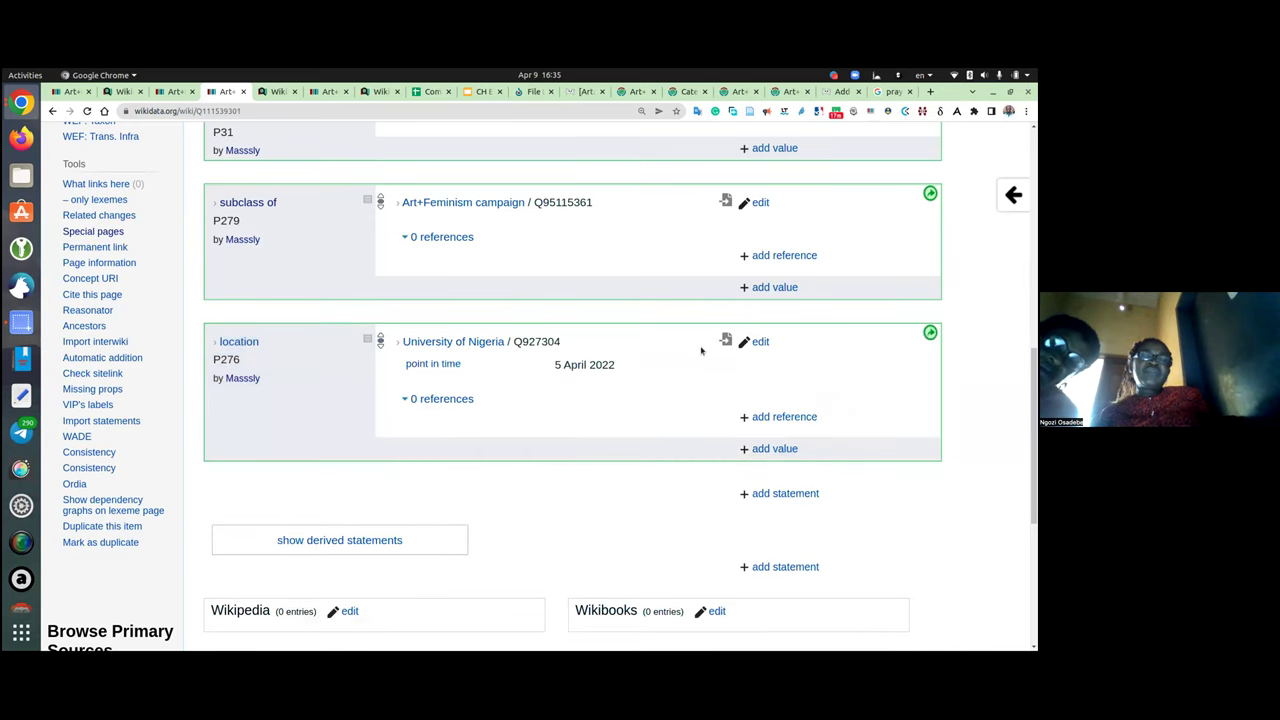
pyautogui.click(760, 343)
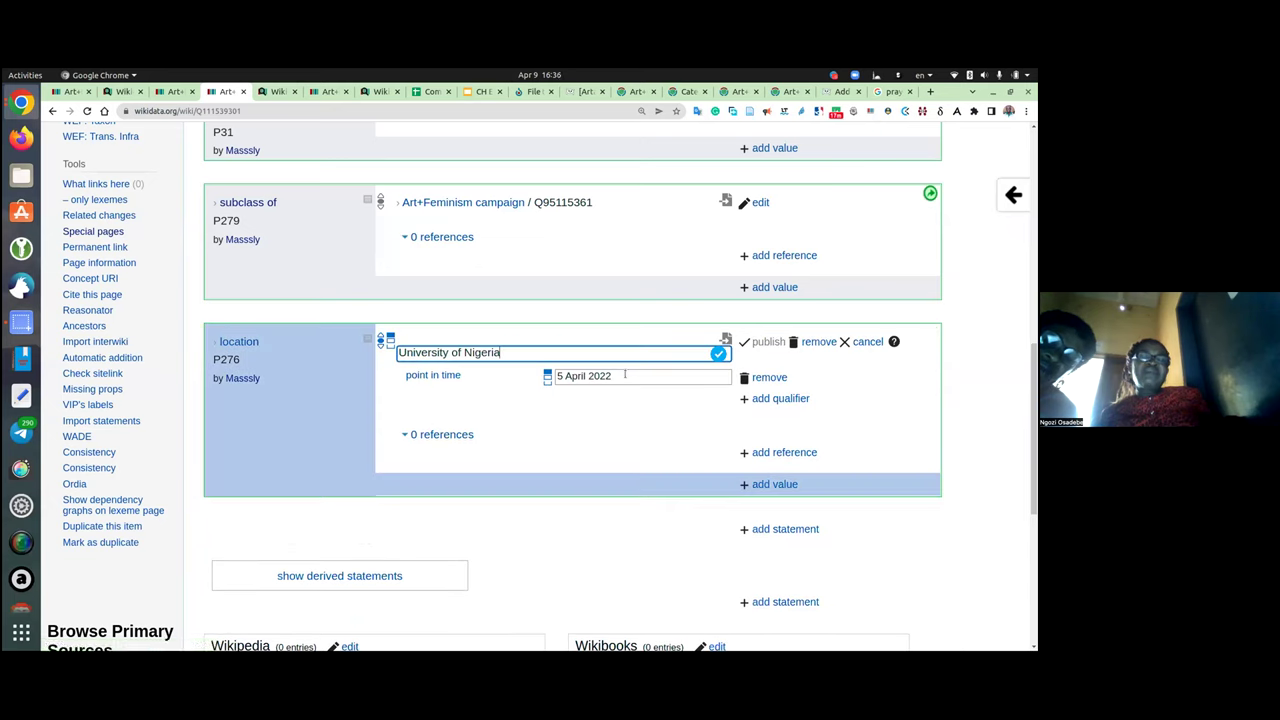
pyautogui.click(625, 374)
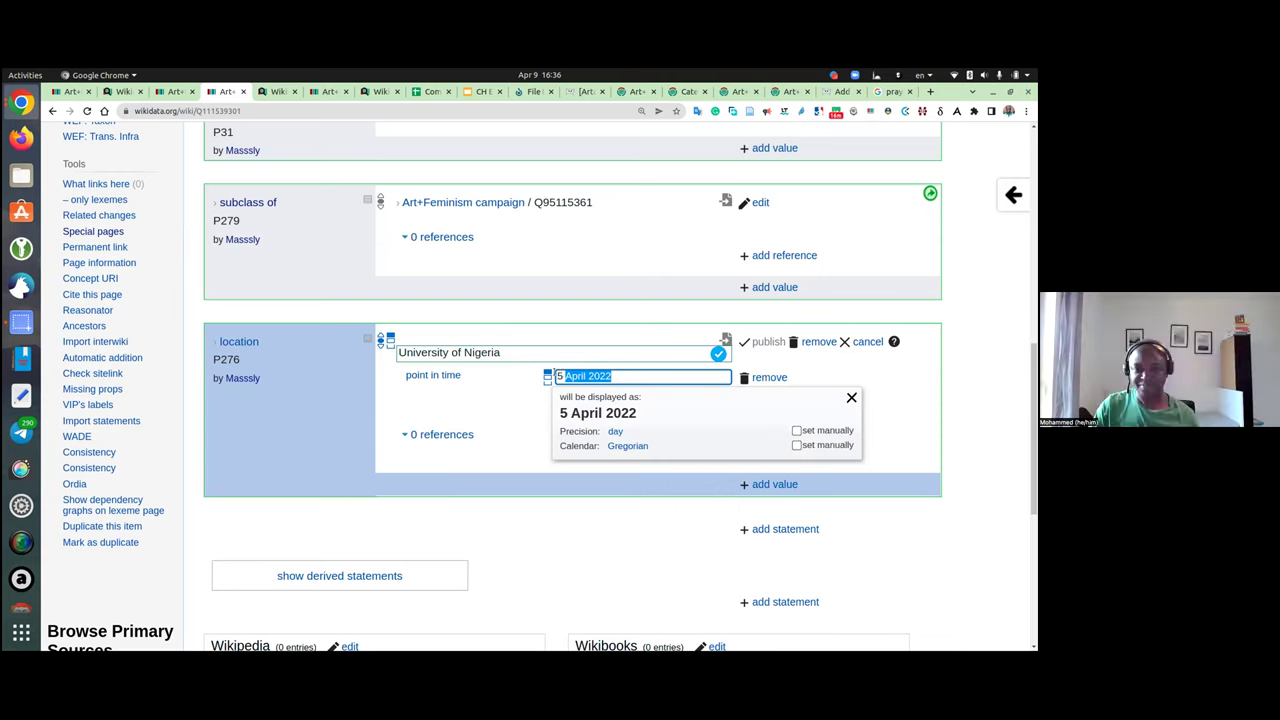
pyautogui.write('5')
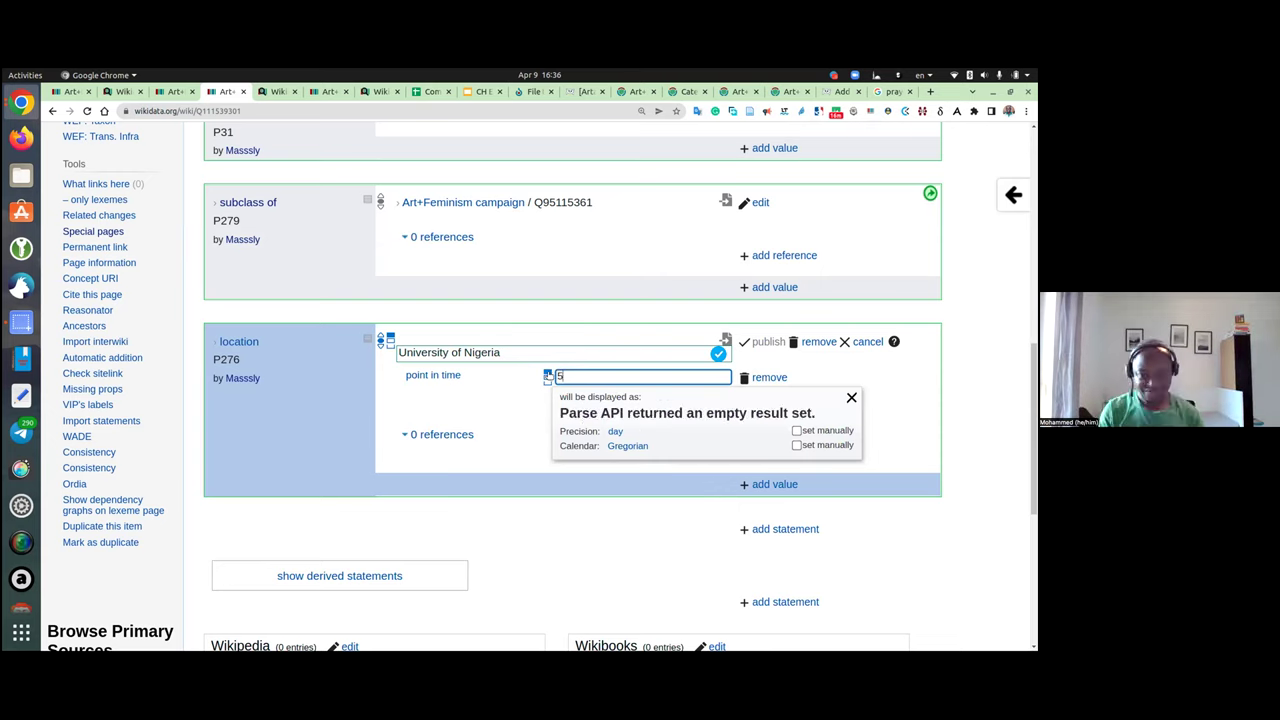
pyautogui.write(' april 2022')
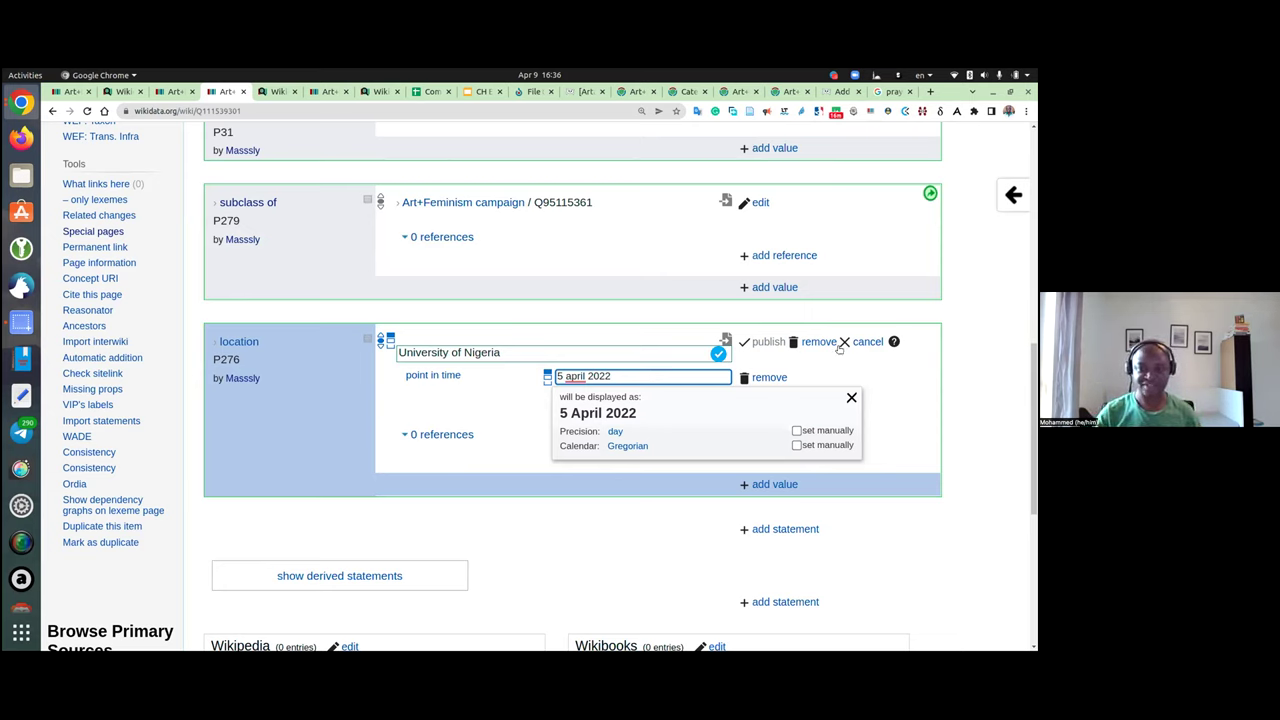
pyautogui.click(866, 342)
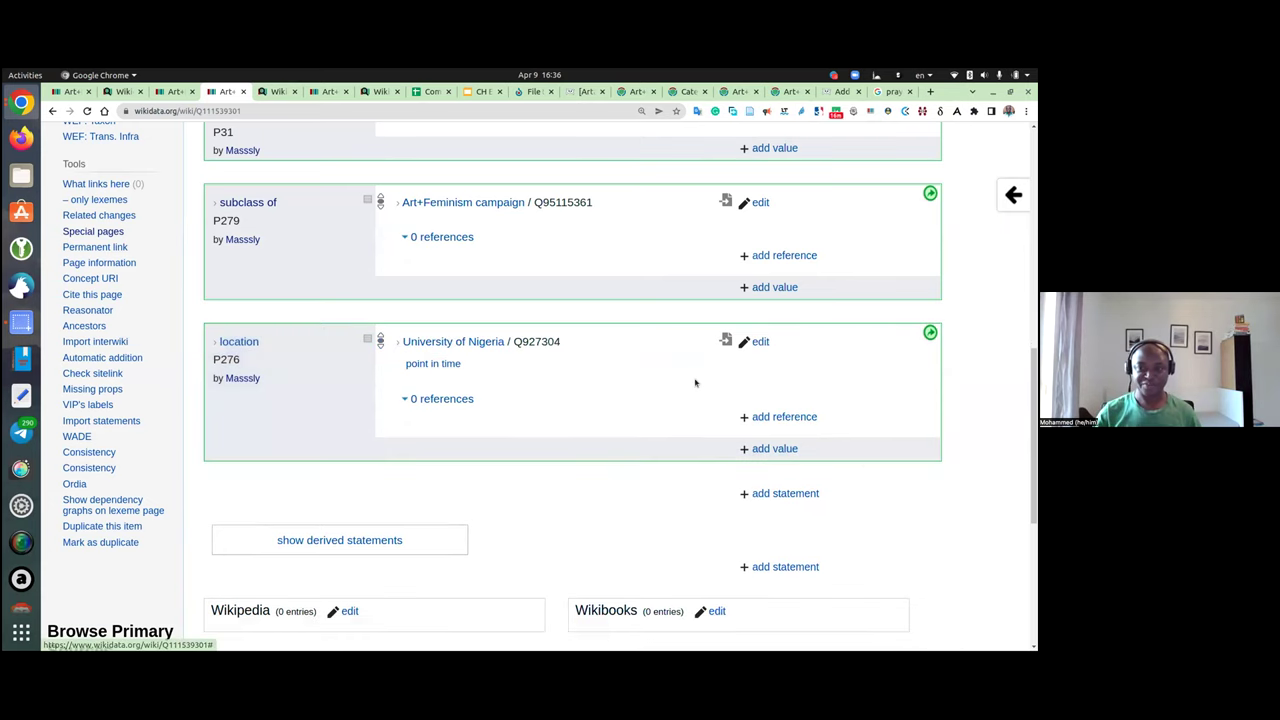
# Step: Replace the University of Nigeria location's point in time qualifier with a start time of 5 April 2022 and publish the change
pyautogui.click(760, 342)
pyautogui.click(765, 399)
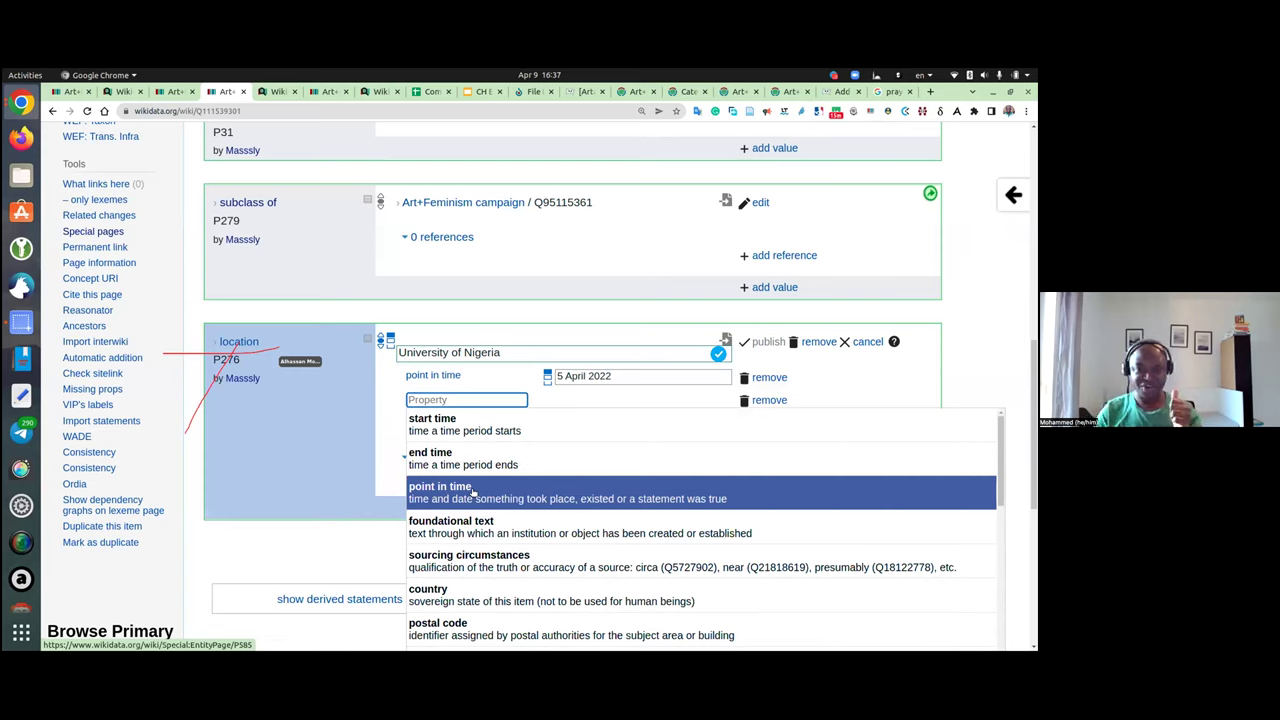
pyautogui.click(752, 378)
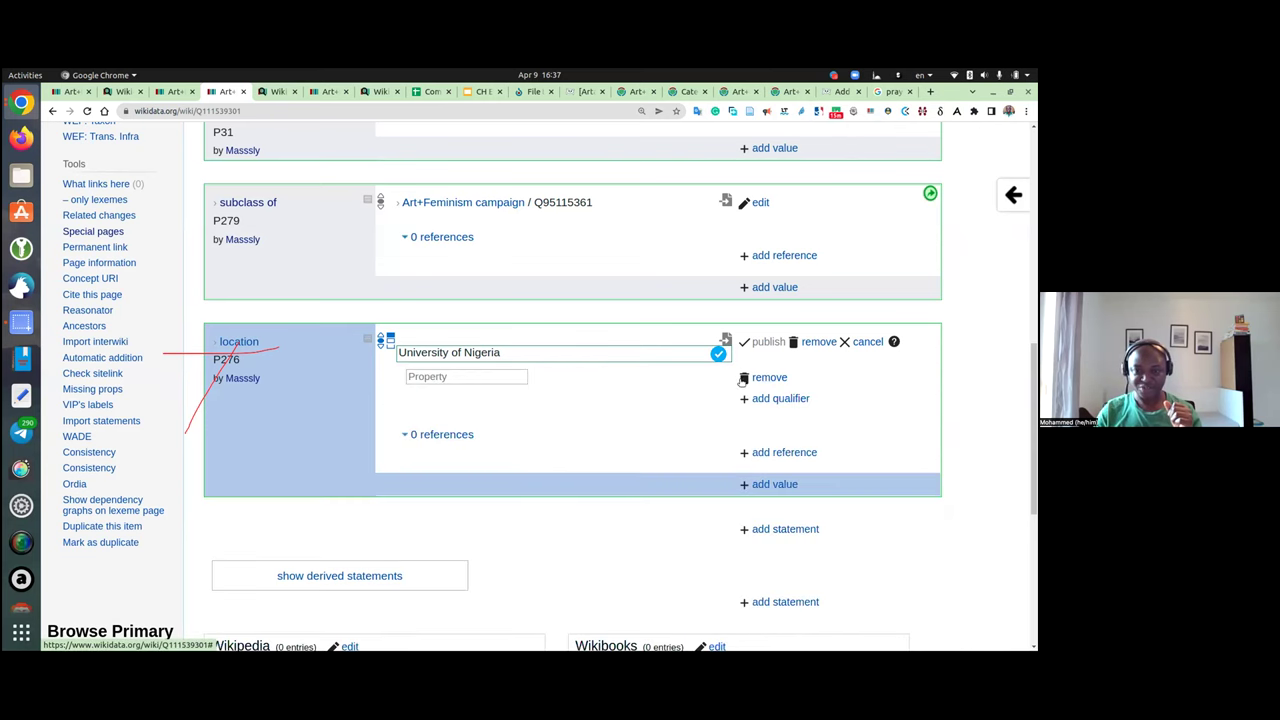
pyautogui.click(485, 376)
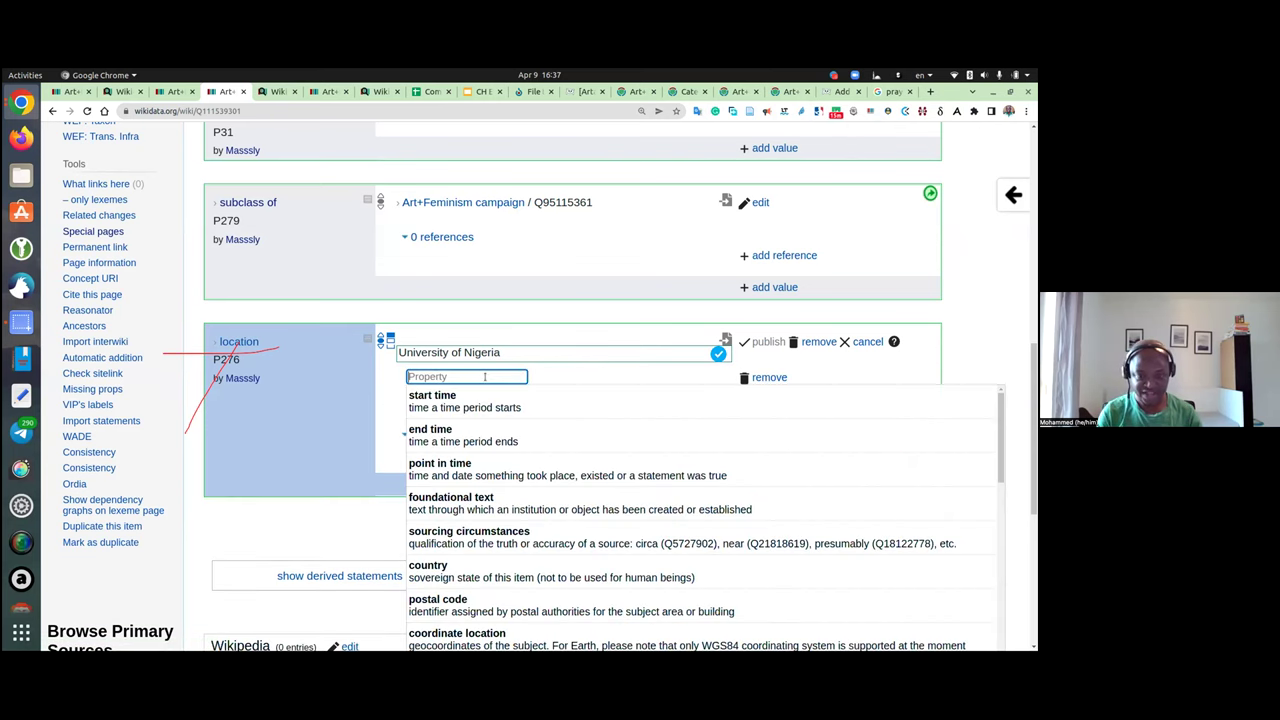
pyautogui.write('P580')
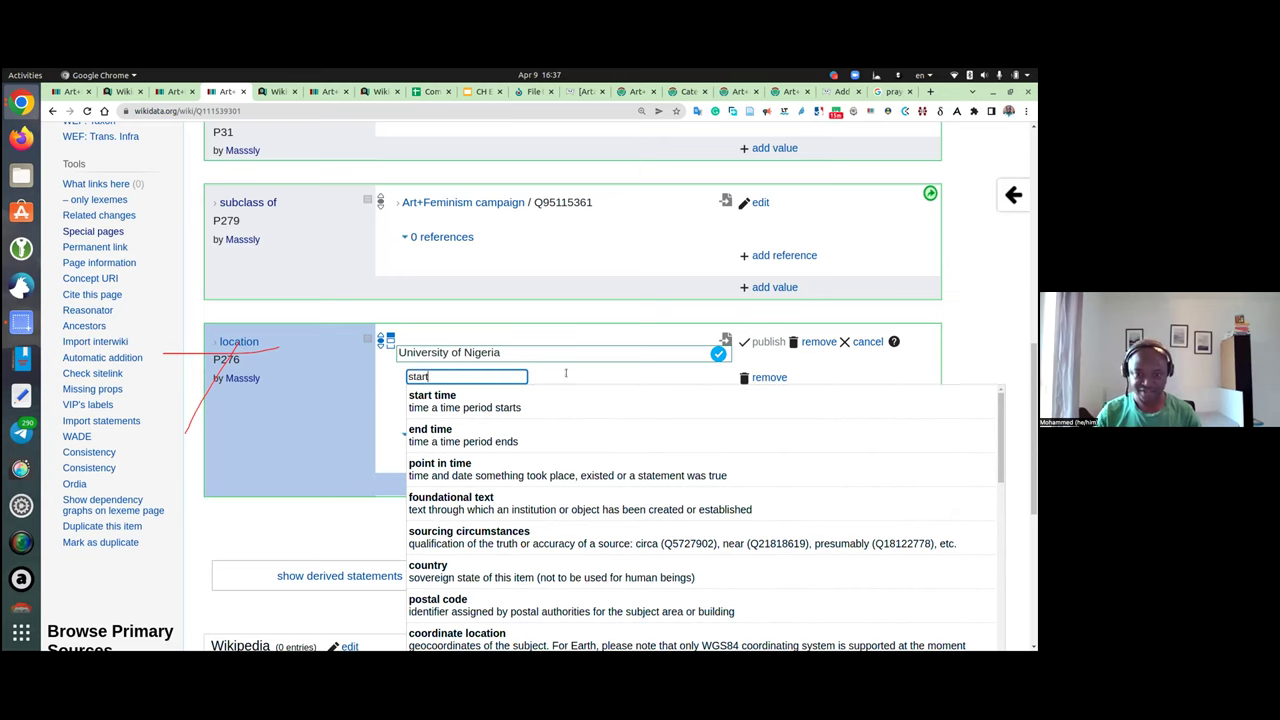
pyautogui.press('Tab')
pyautogui.write('5 april 2022')
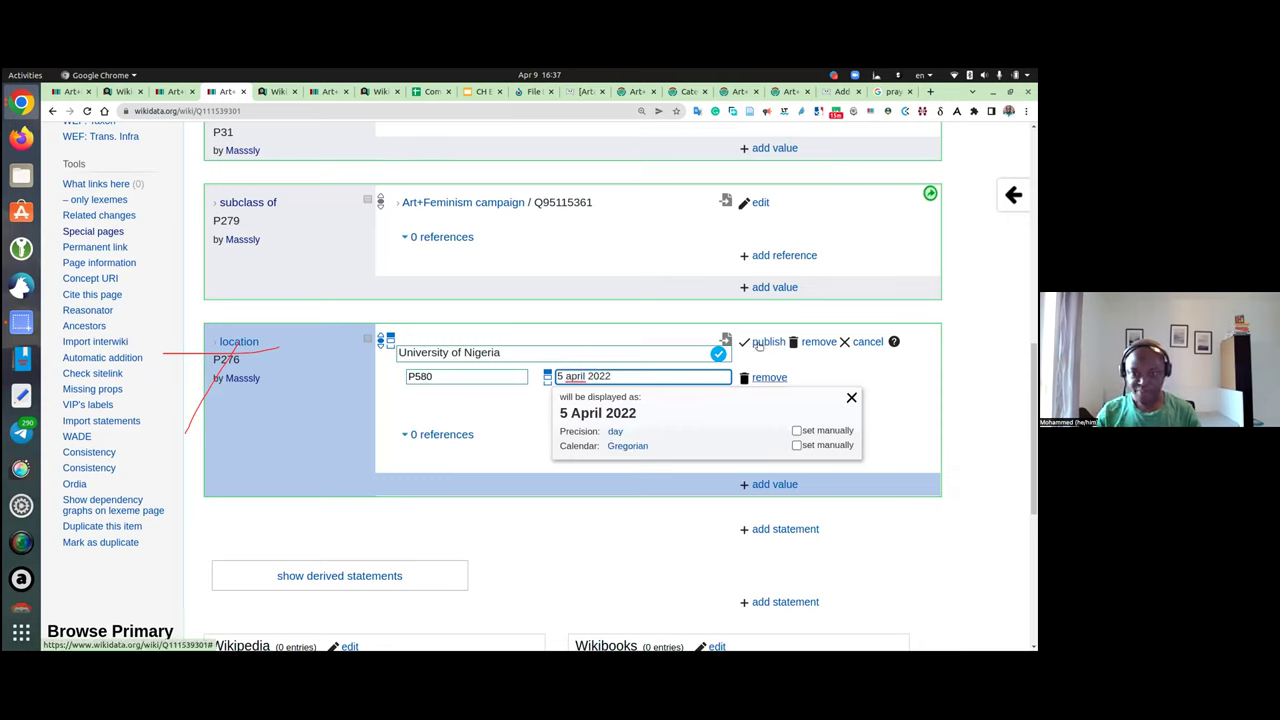
pyautogui.press('Return')
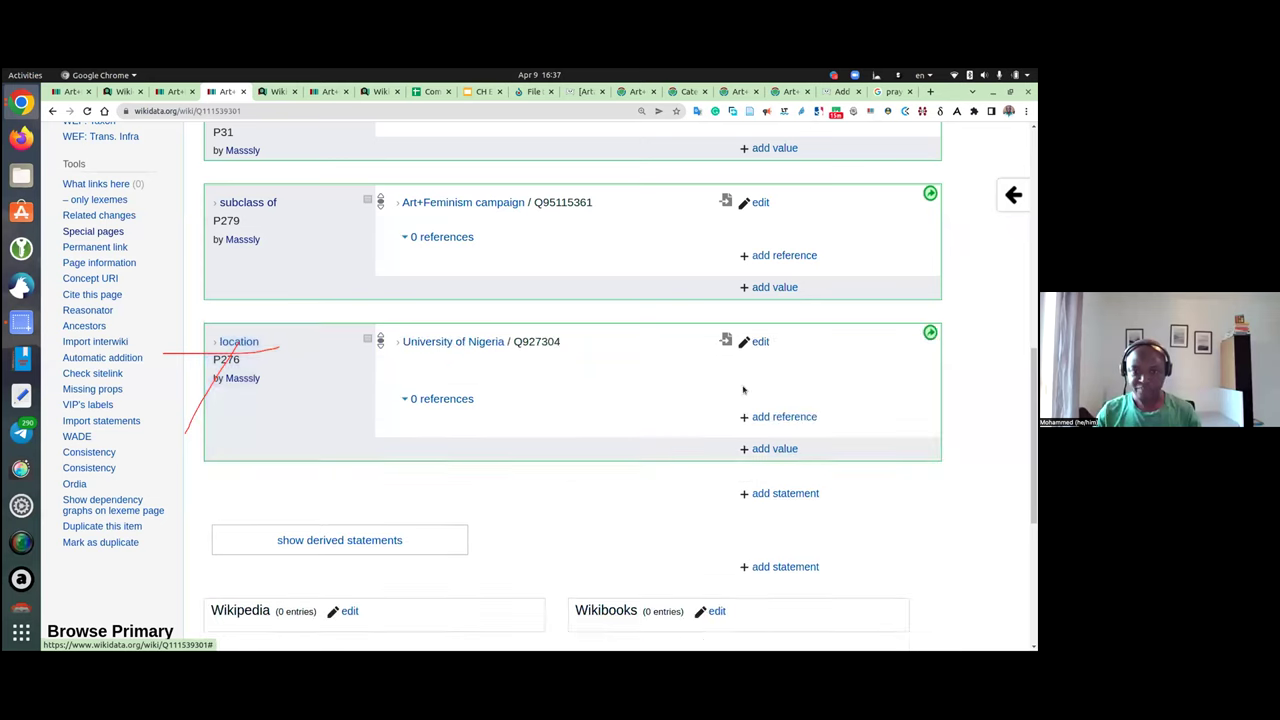
# Step: Add an end time qualifier of 6 April 2022 to the University of Nigeria location and publish it
pyautogui.click(757, 342)
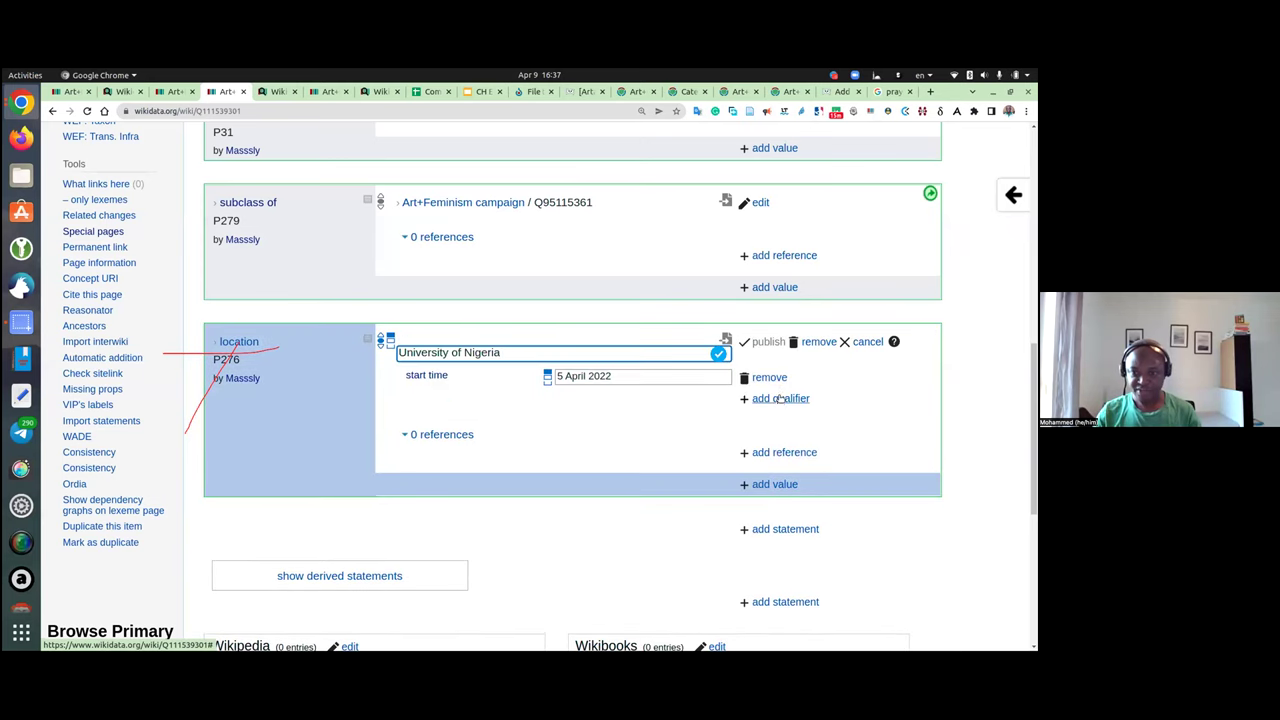
pyautogui.click(777, 399)
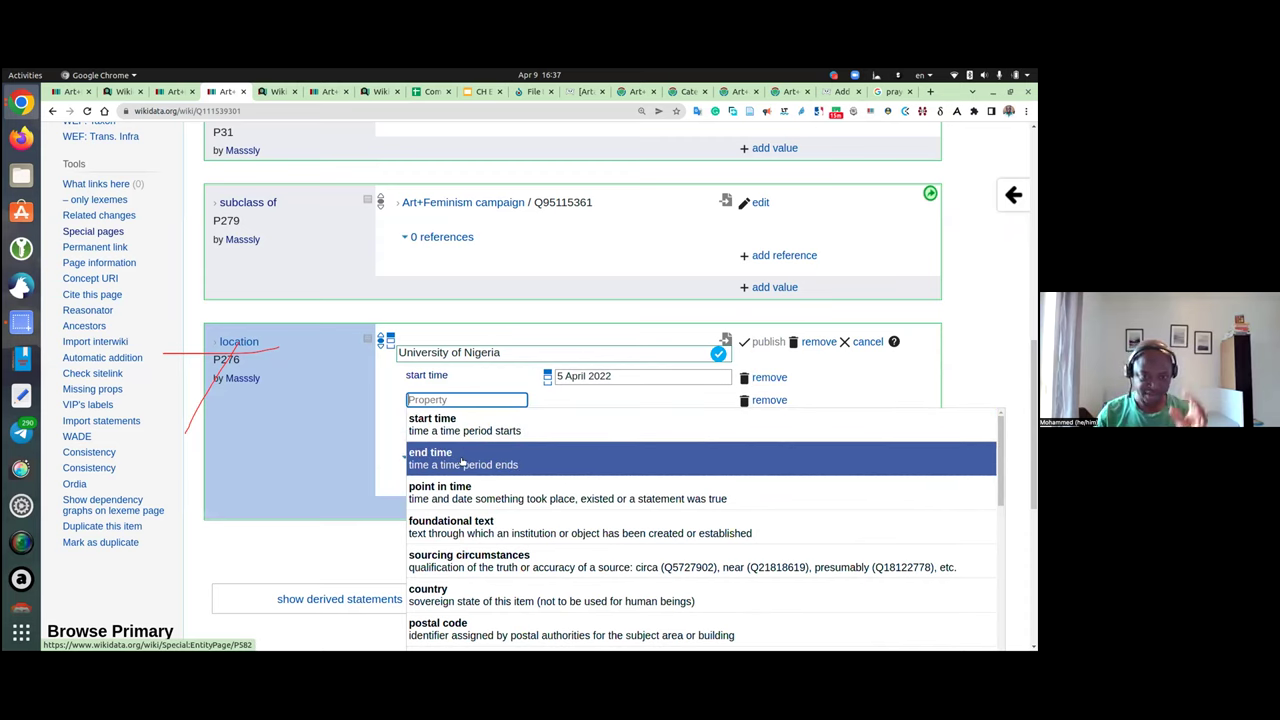
pyautogui.click(462, 462)
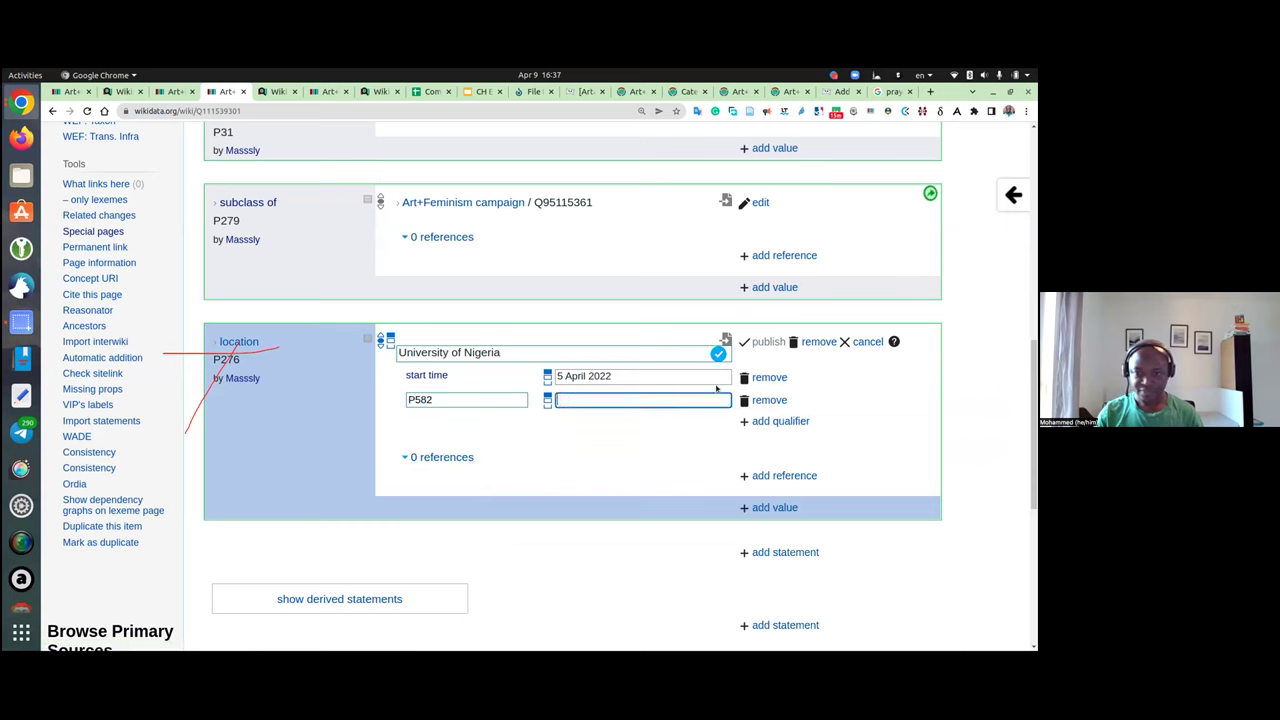
pyautogui.click(776, 400)
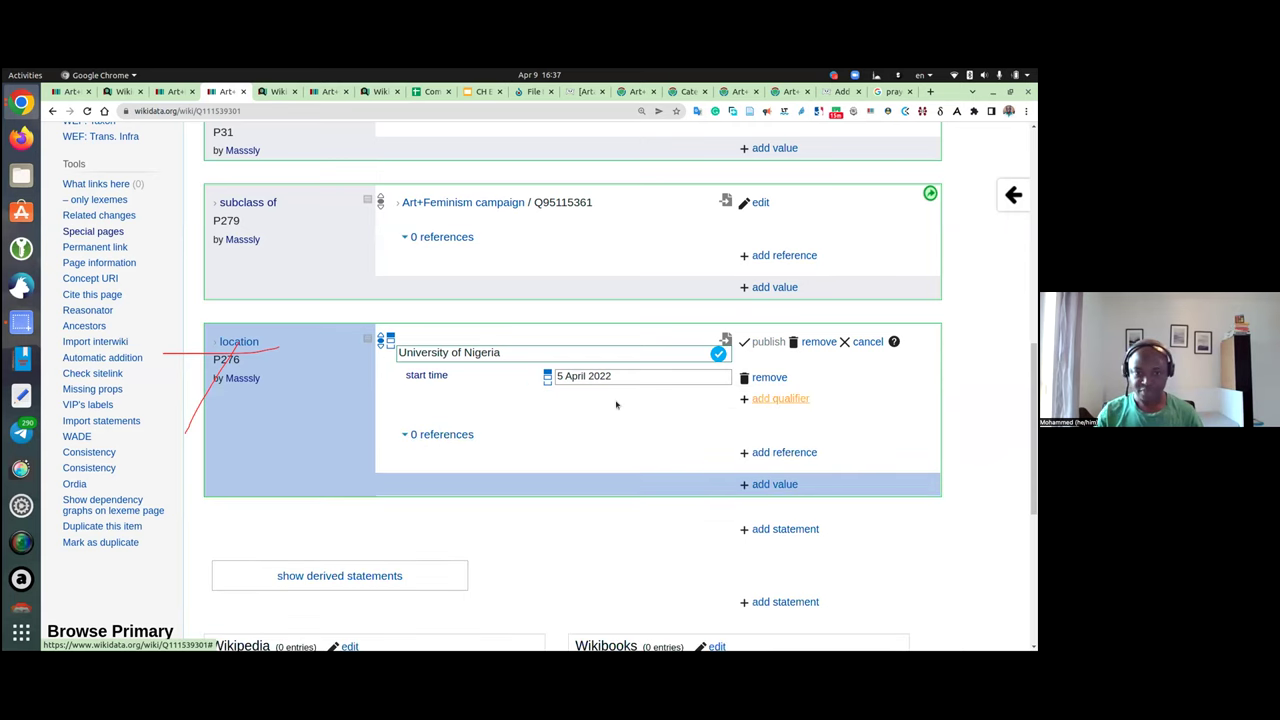
pyautogui.press('Return')
pyautogui.press('Down')
pyautogui.press('Return')
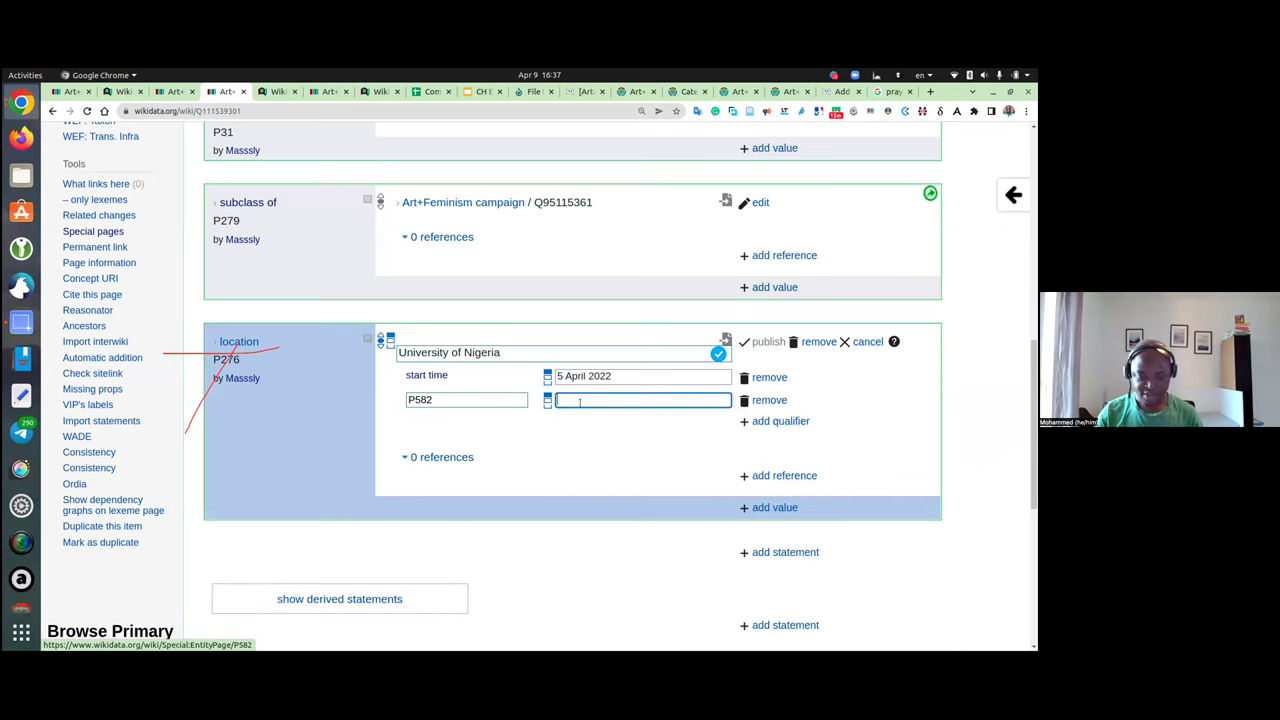
pyautogui.write('6 april2022')
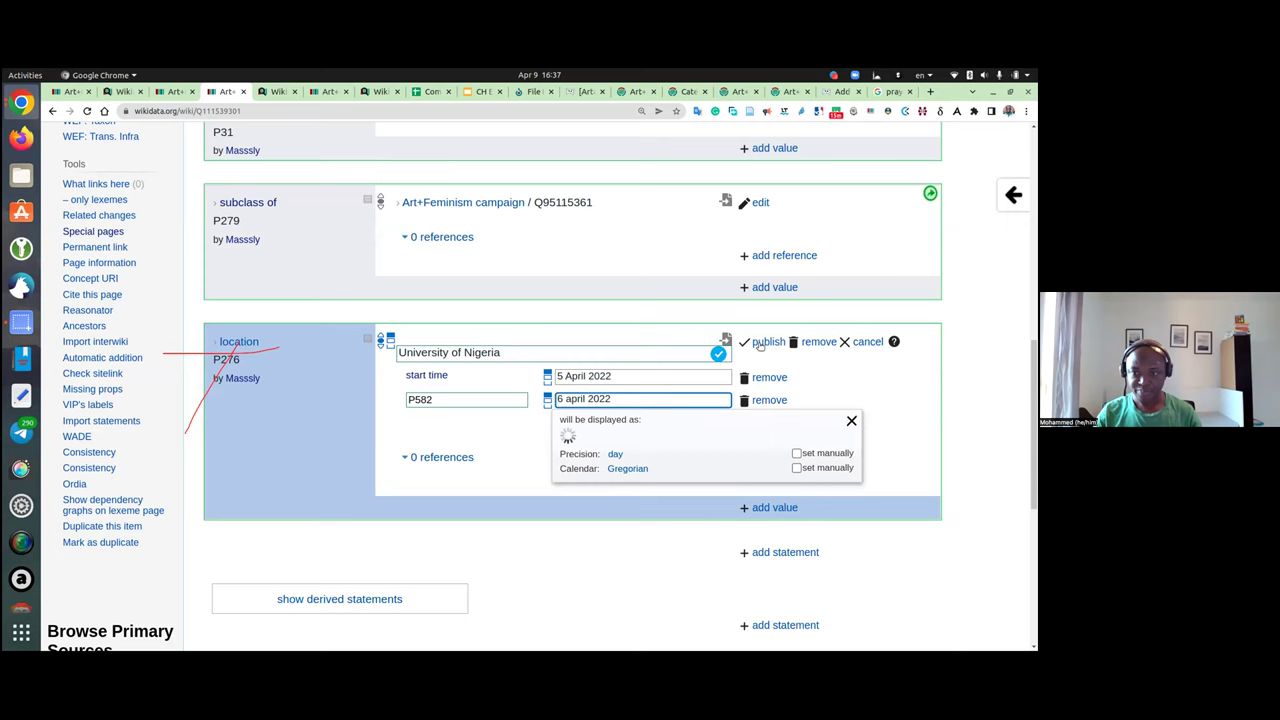
pyautogui.press('Return')
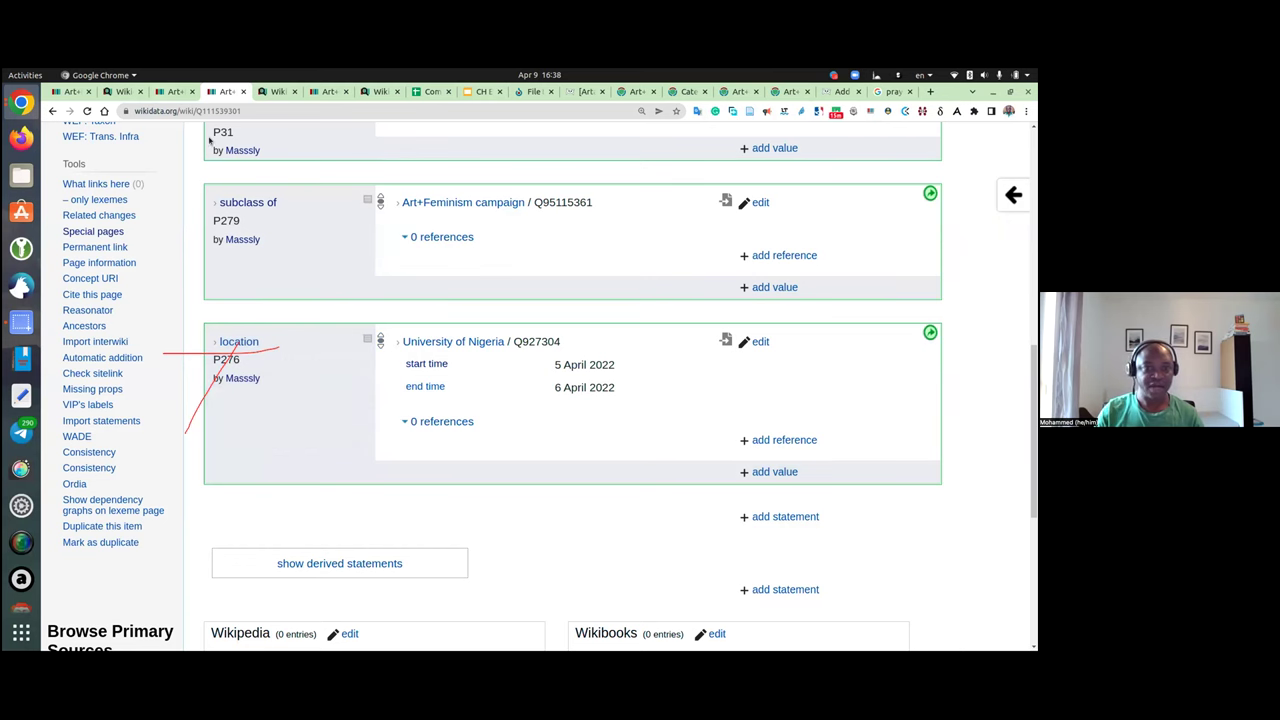
# Step: Check which qualifiers the Philippines location uses in the 2021 campaign item, and return to the 2022 campaign item
pyautogui.click(176, 92)
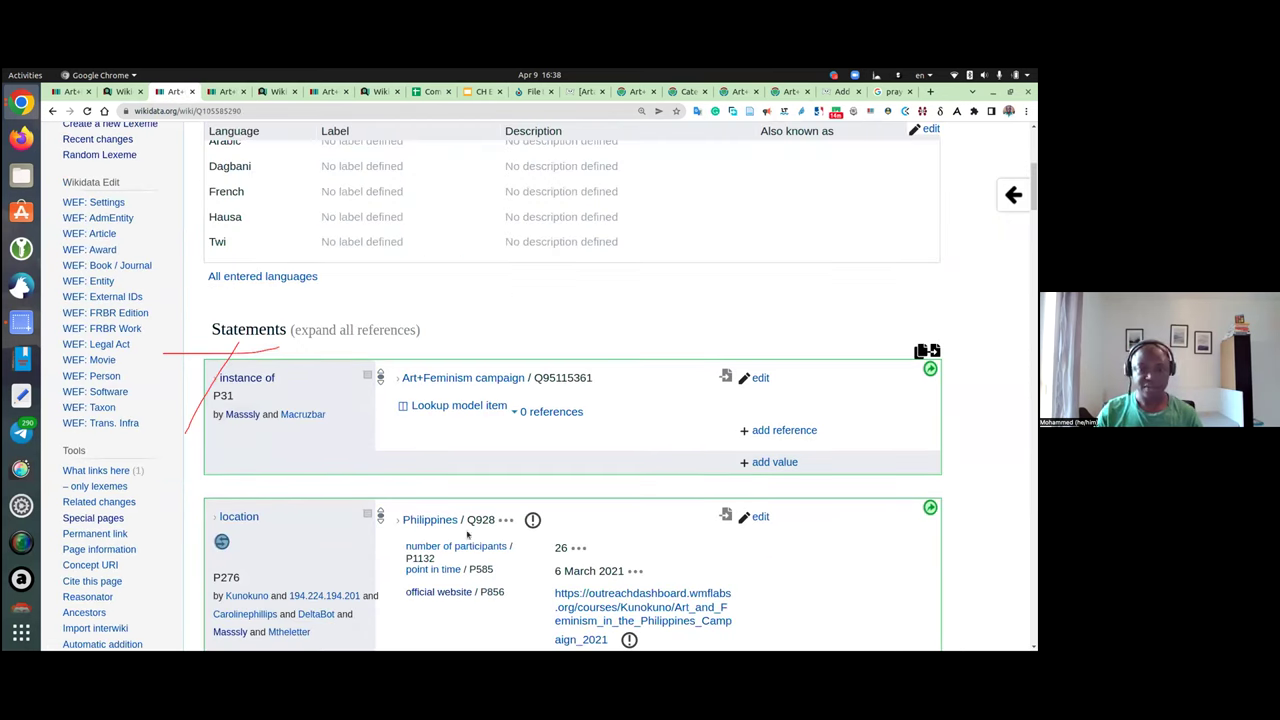
pyautogui.scroll(-2, 461, 452)
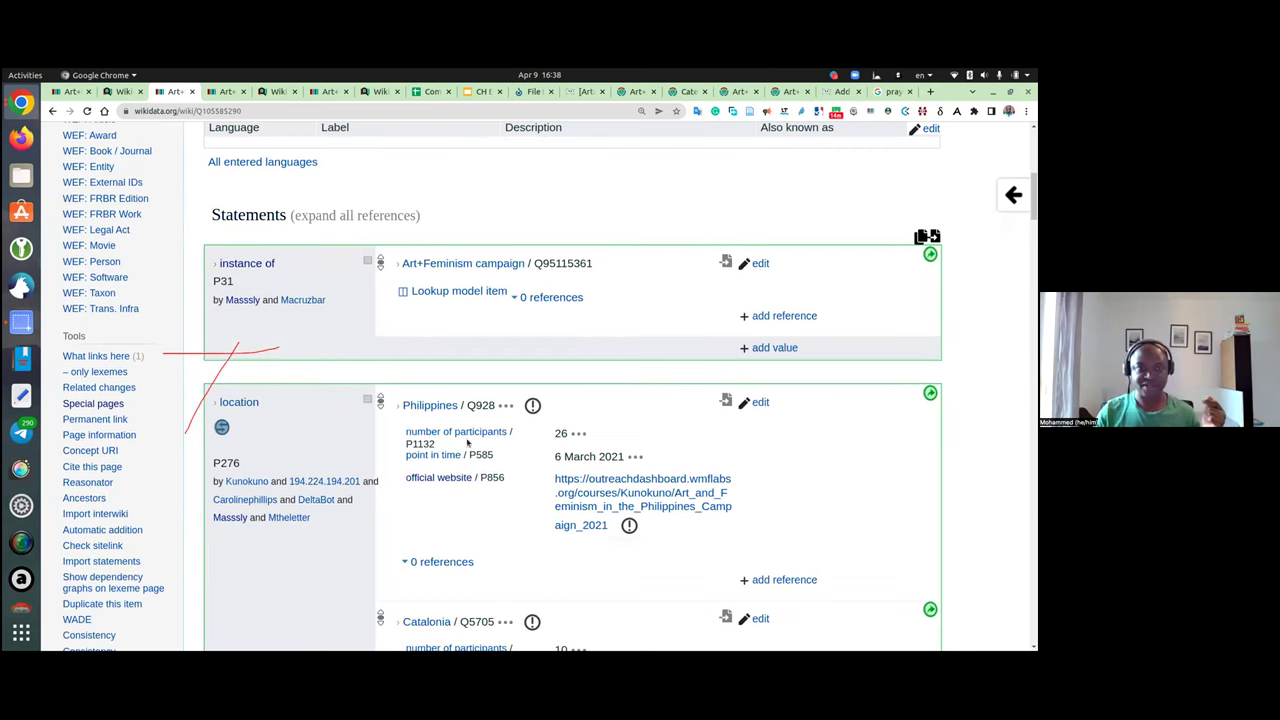
pyautogui.click(226, 91)
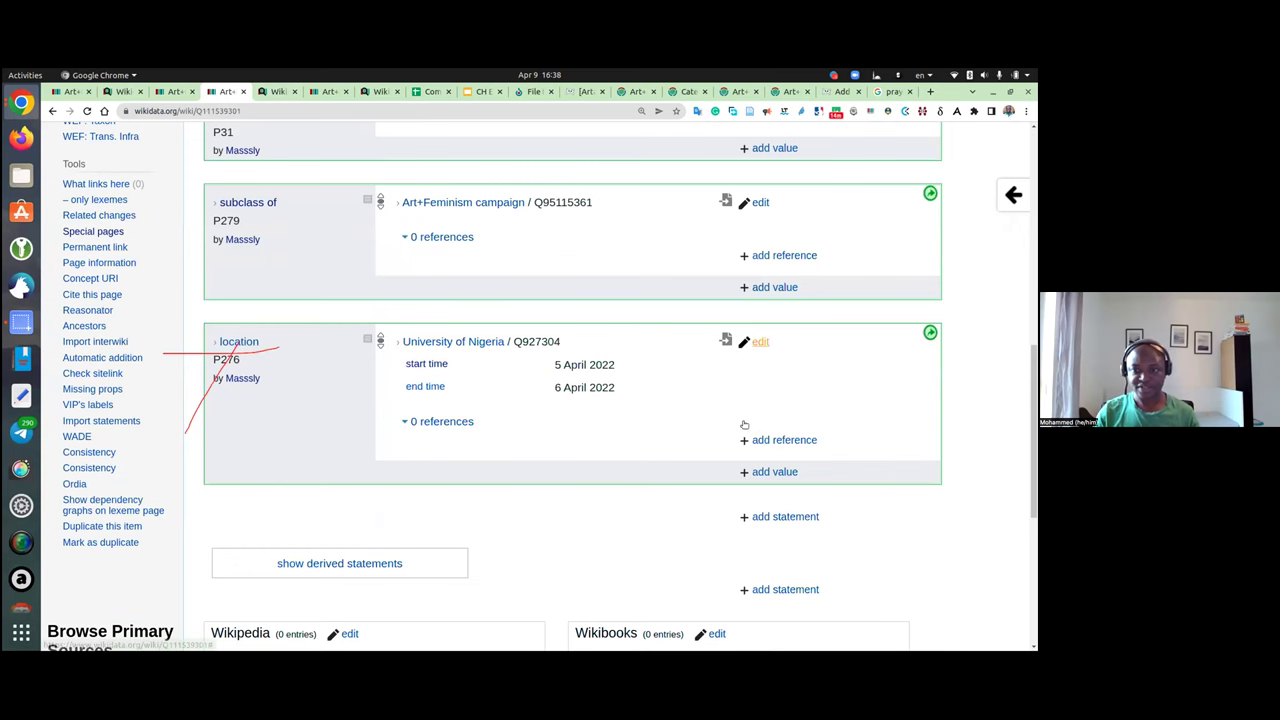
# Step: Add a number of participants qualifier of 36 to the University of Nigeria location and publish it
pyautogui.click(757, 341)
pyautogui.click(778, 424)
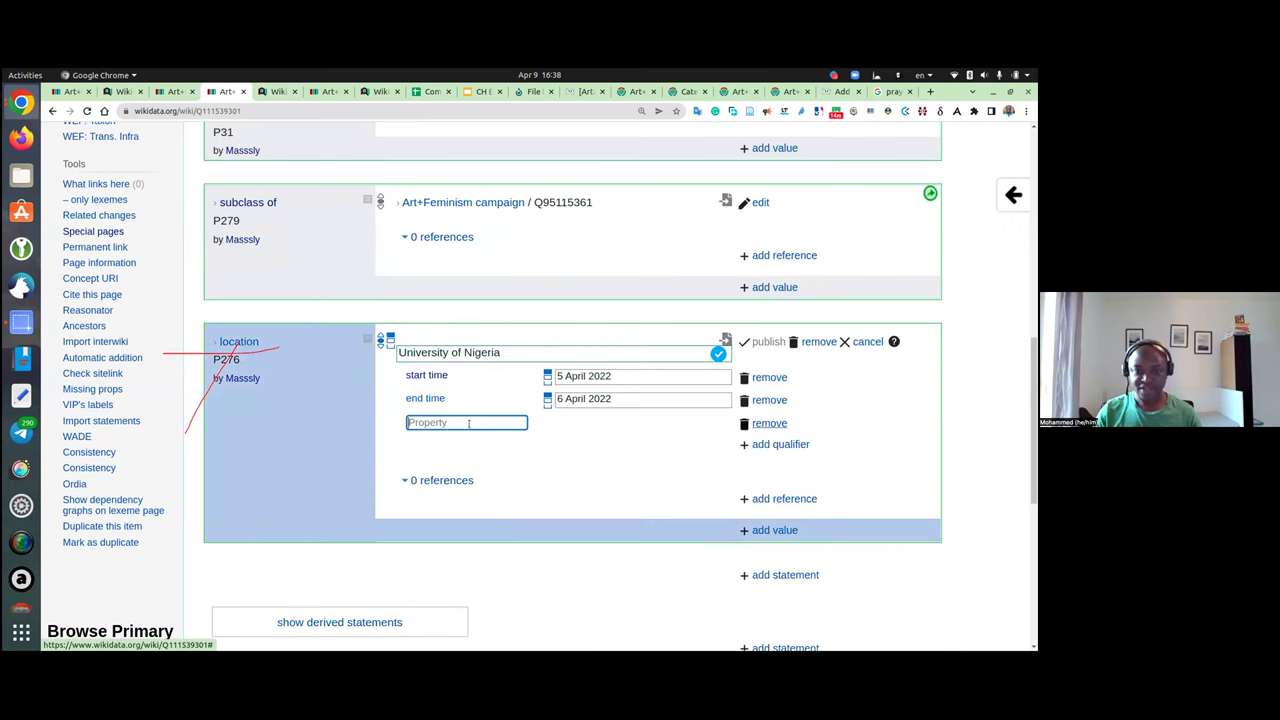
pyautogui.click(468, 423)
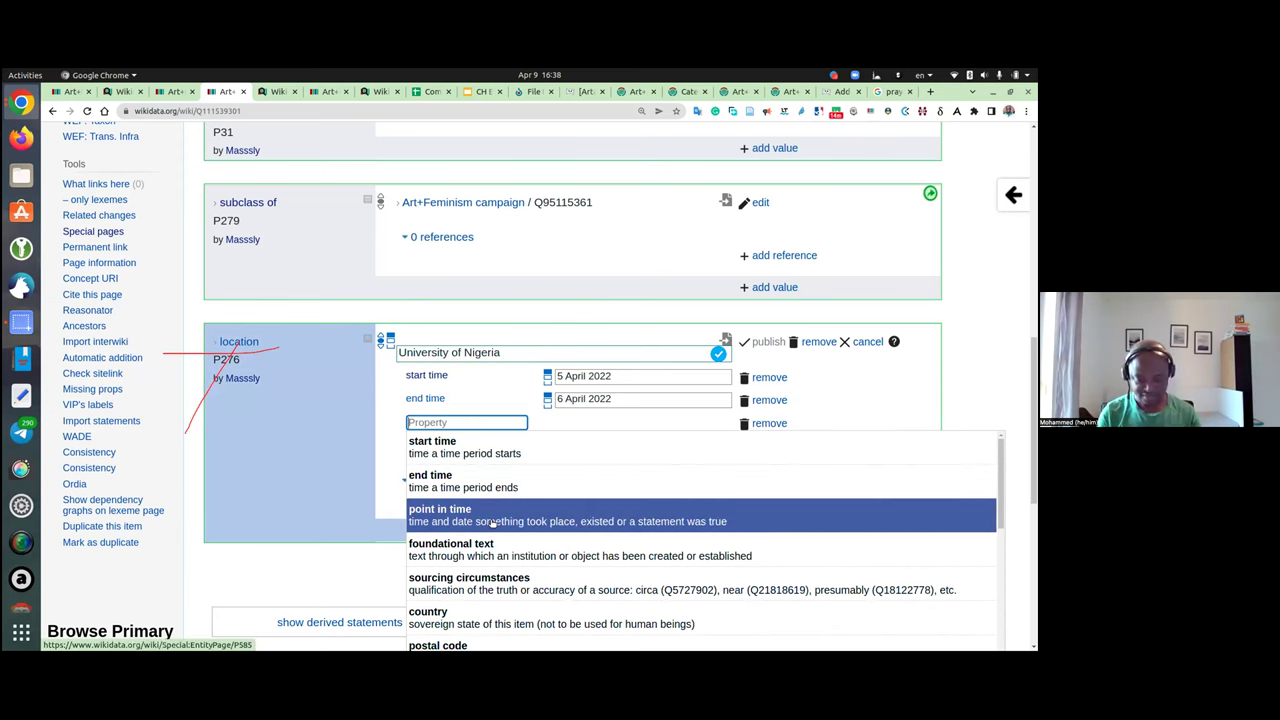
pyautogui.write('pa')
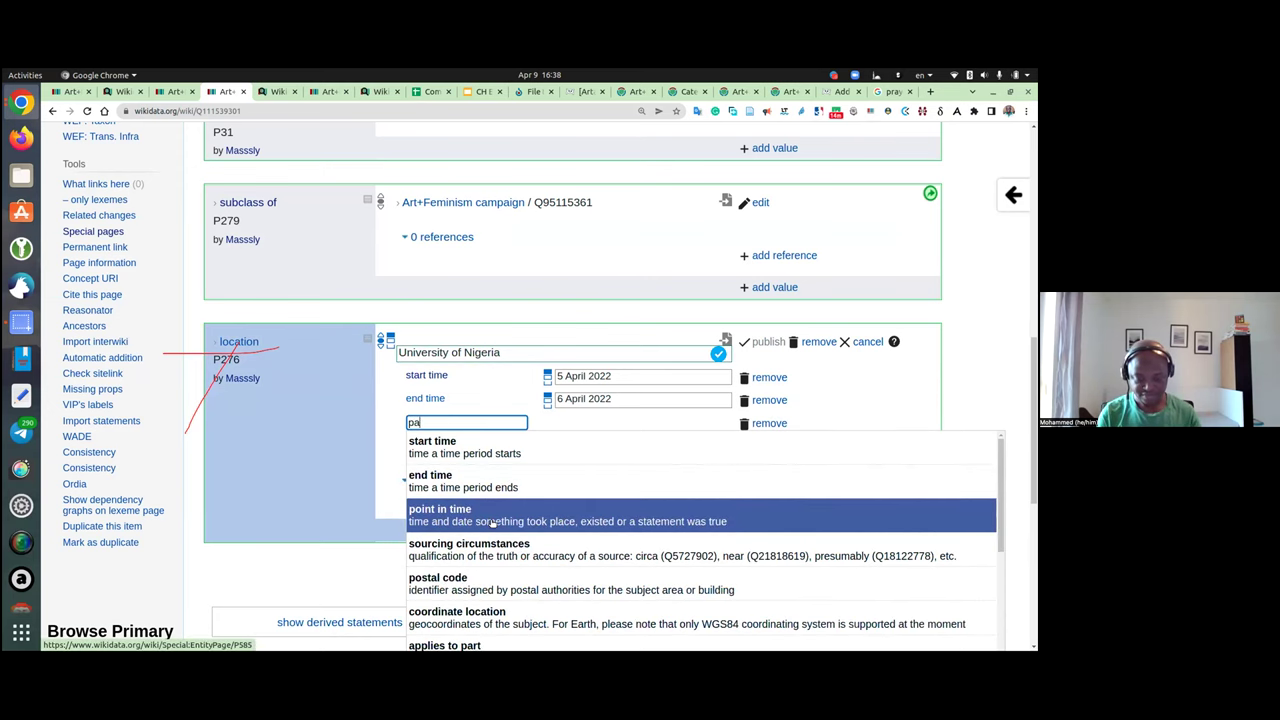
pyautogui.write('rti')
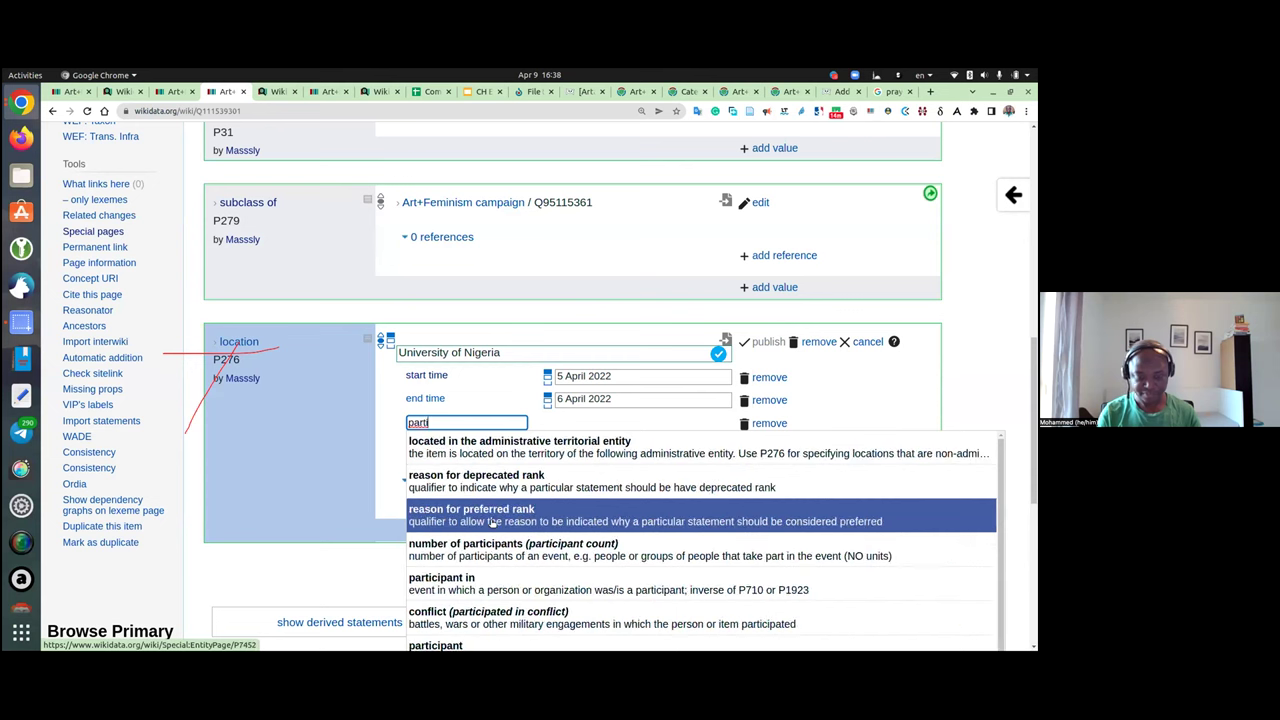
pyautogui.write('ciopant')
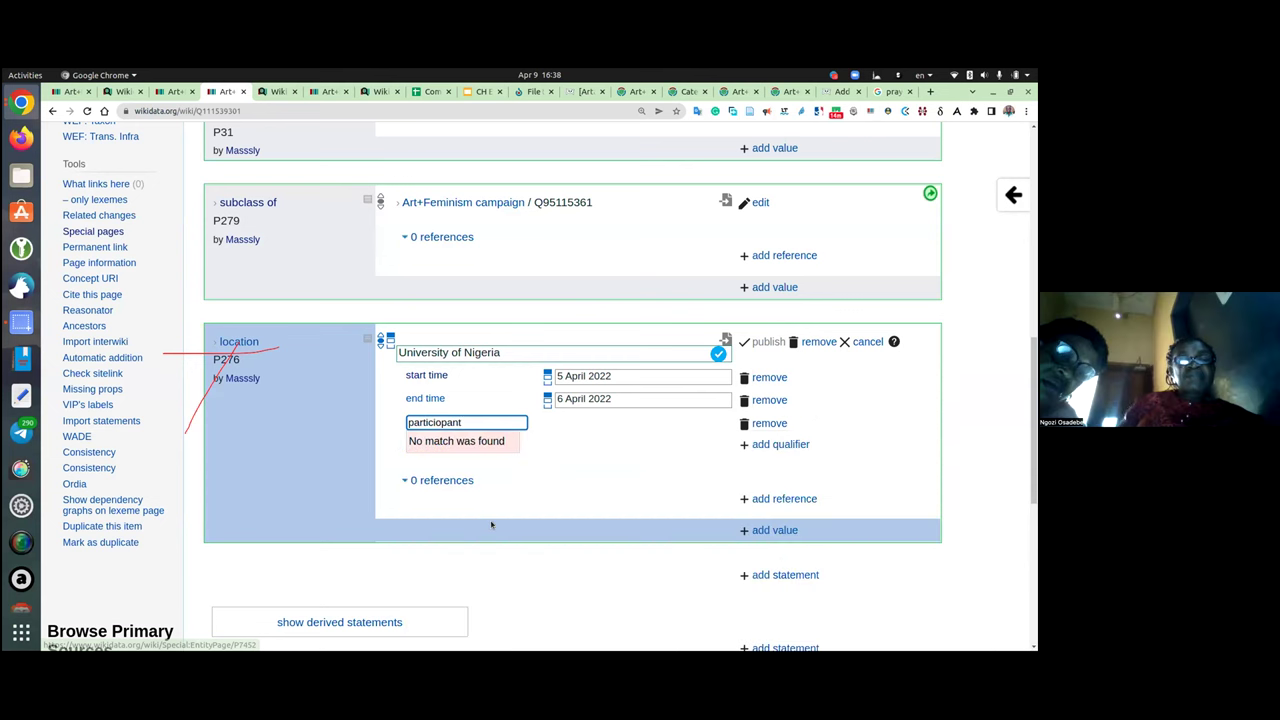
pyautogui.press('BackSpace')
pyautogui.press('BackSpace')
pyautogui.press('BackSpace')
pyautogui.write('p')
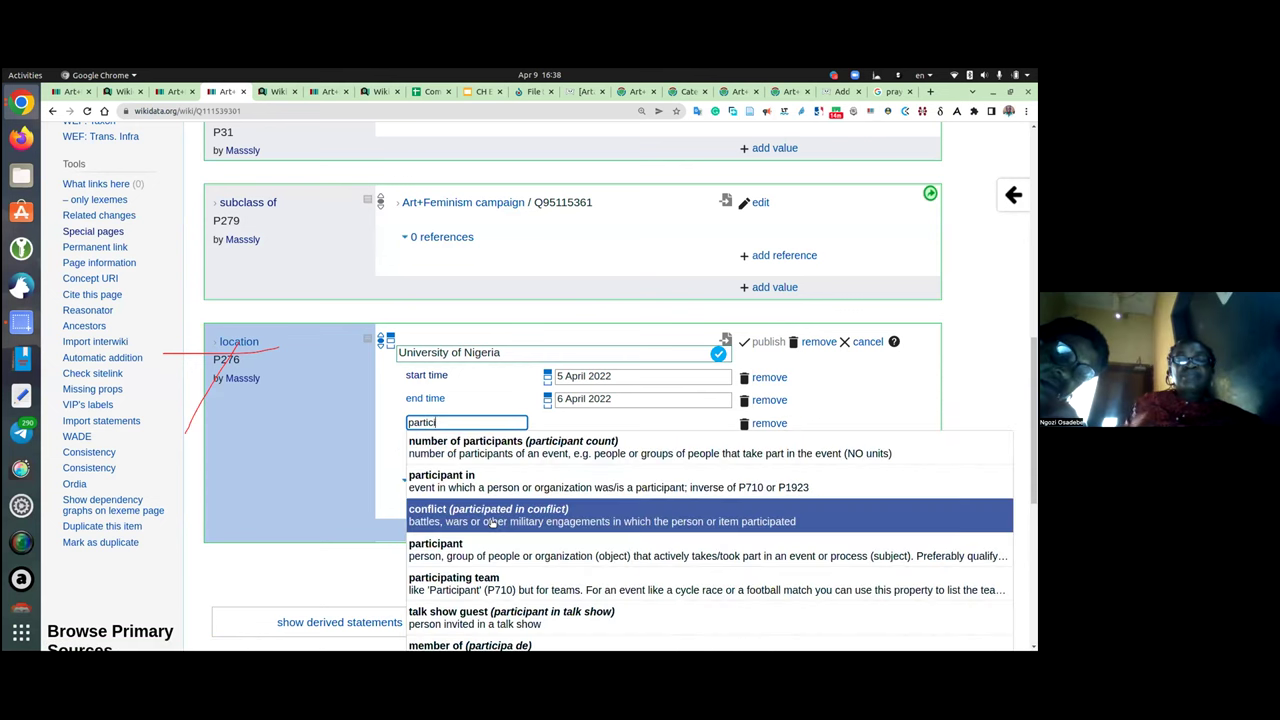
pyautogui.write('an')
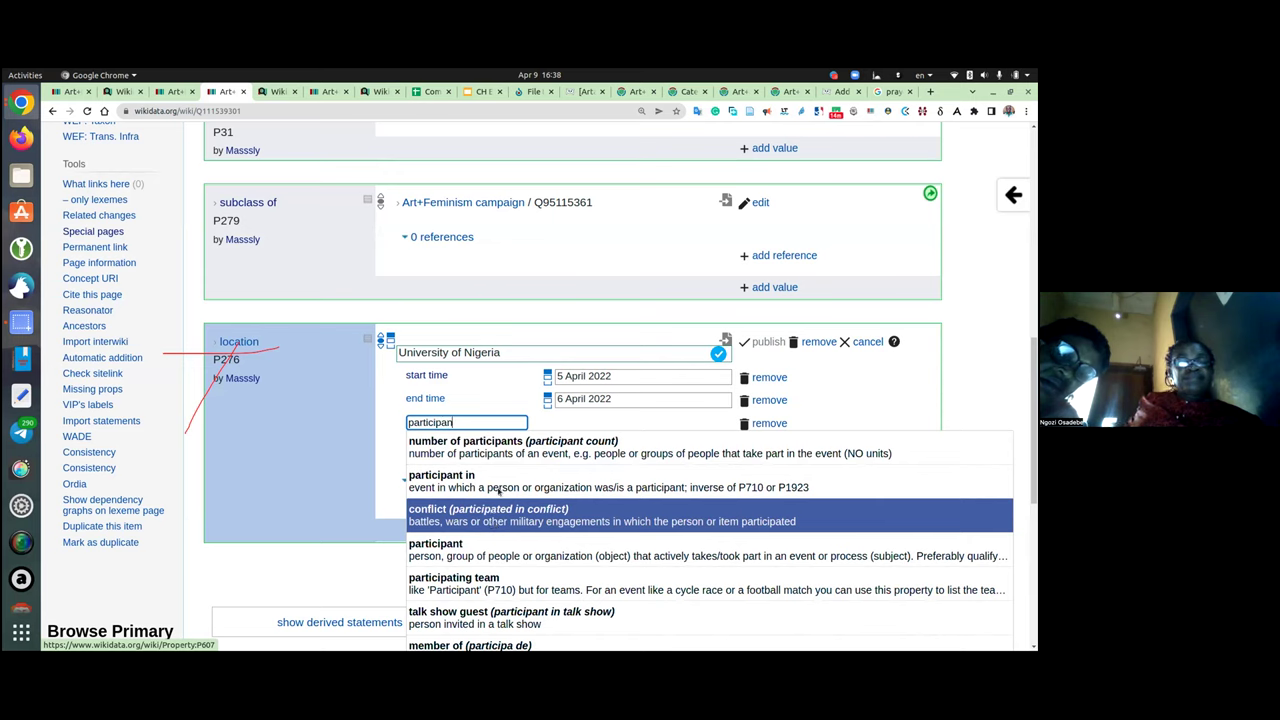
pyautogui.write('ts')
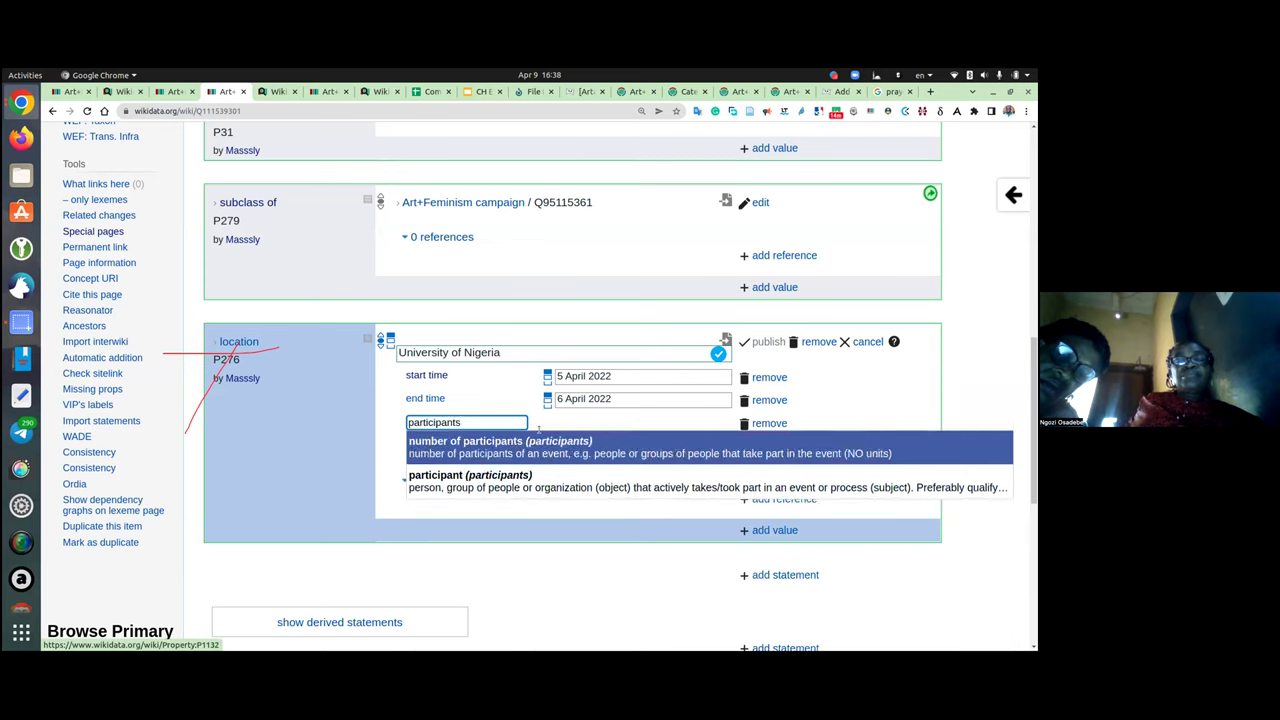
pyautogui.click(513, 441)
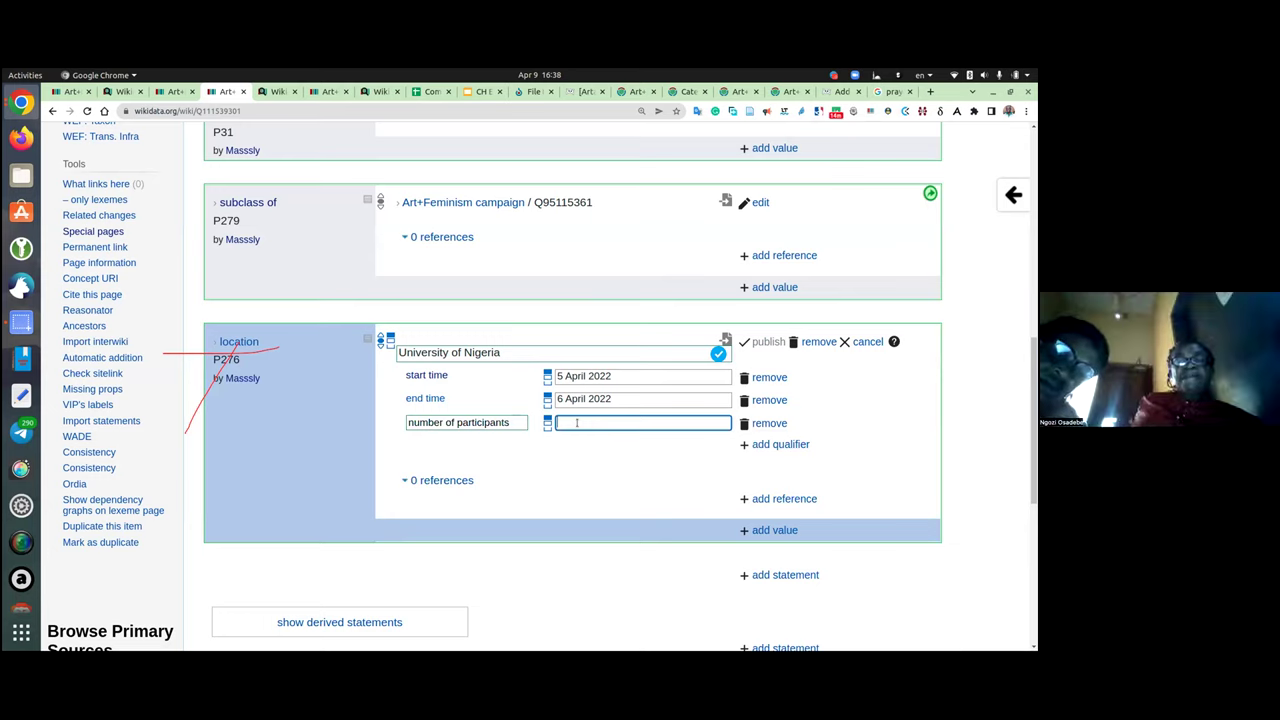
pyautogui.write('36')
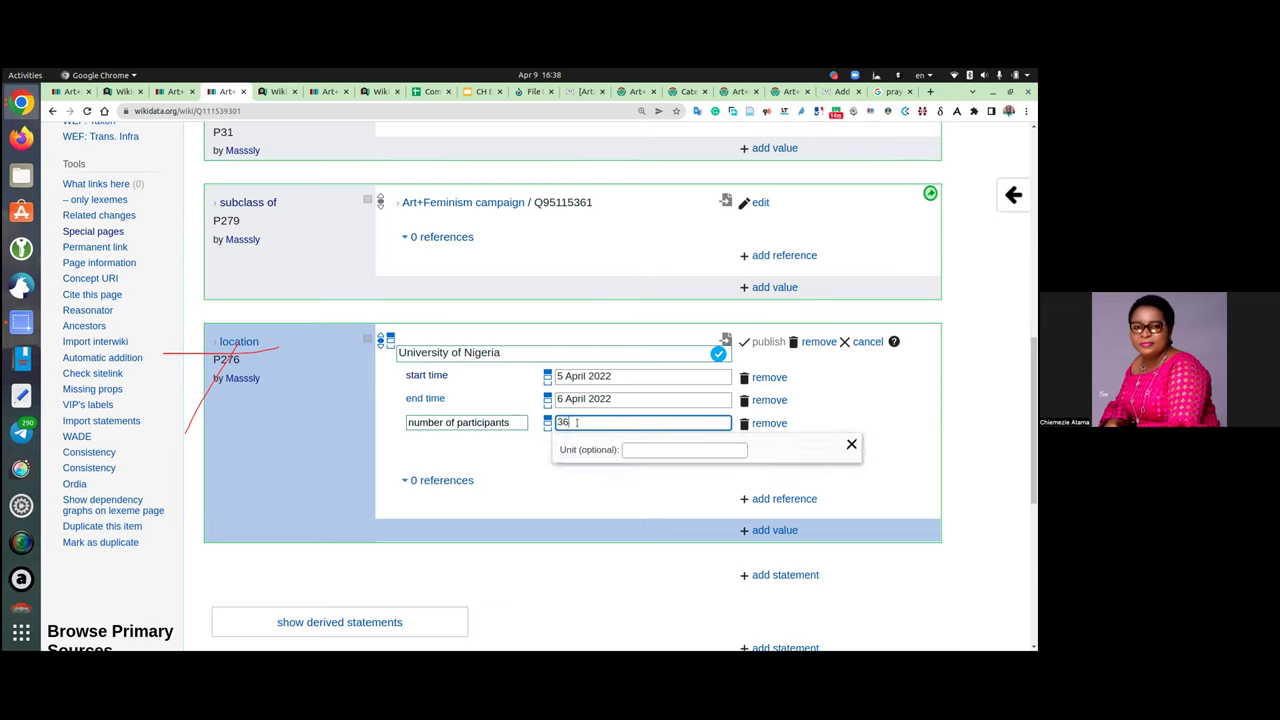
pyautogui.press('Tab')
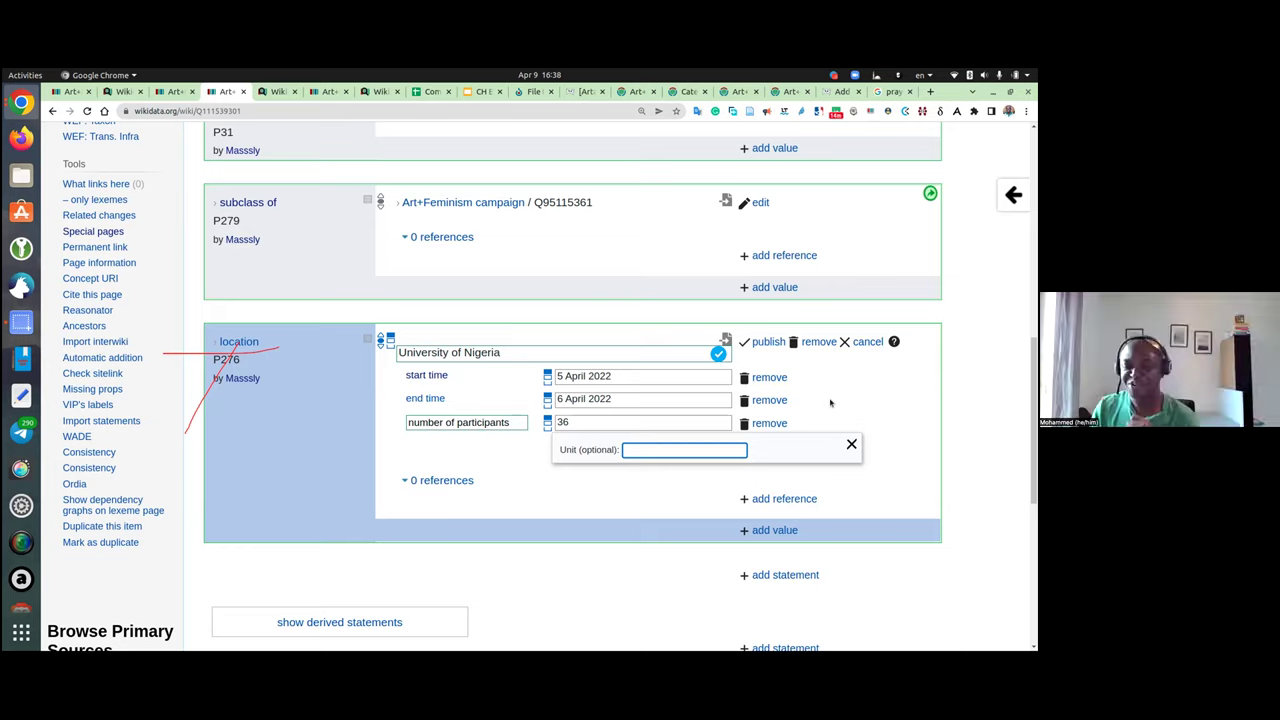
pyautogui.click(768, 342)
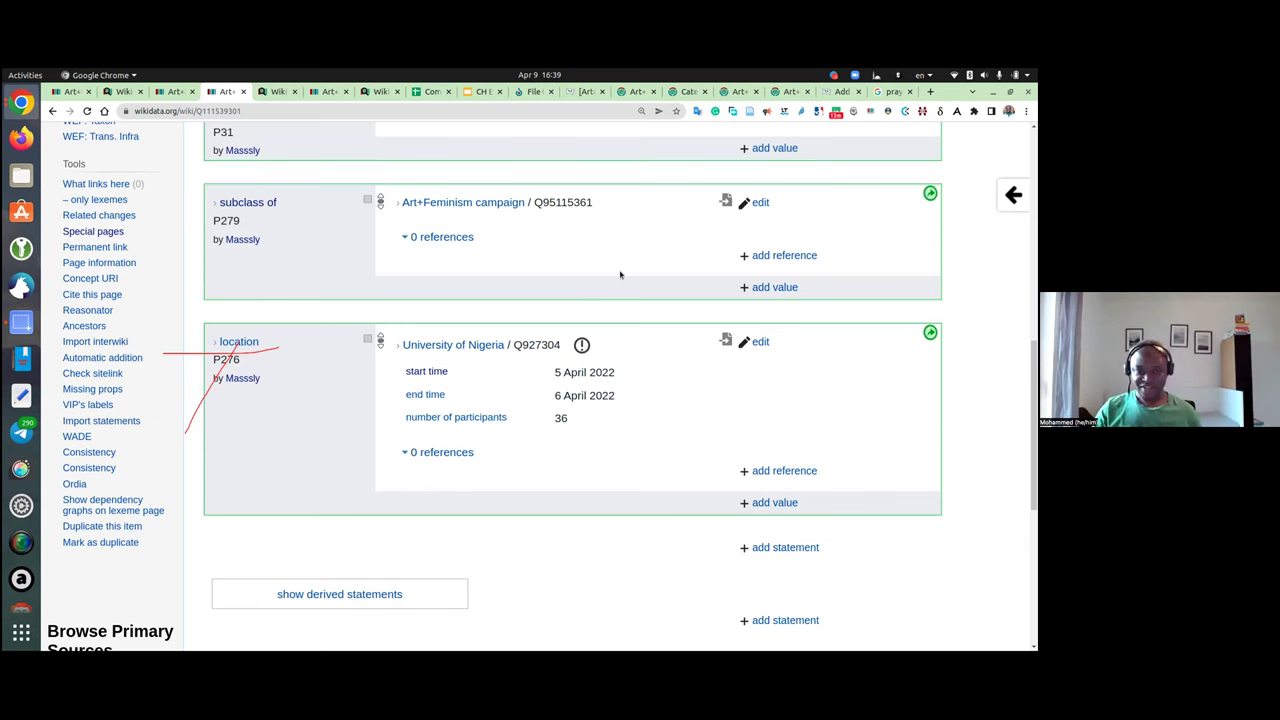
# Step: Review the 2022 campaign item's labels, descriptions and statements, including the qualifiers of its University of Nigeria location
pyautogui.scroll(2, 620, 275)
pyautogui.scroll(4, 620, 275)
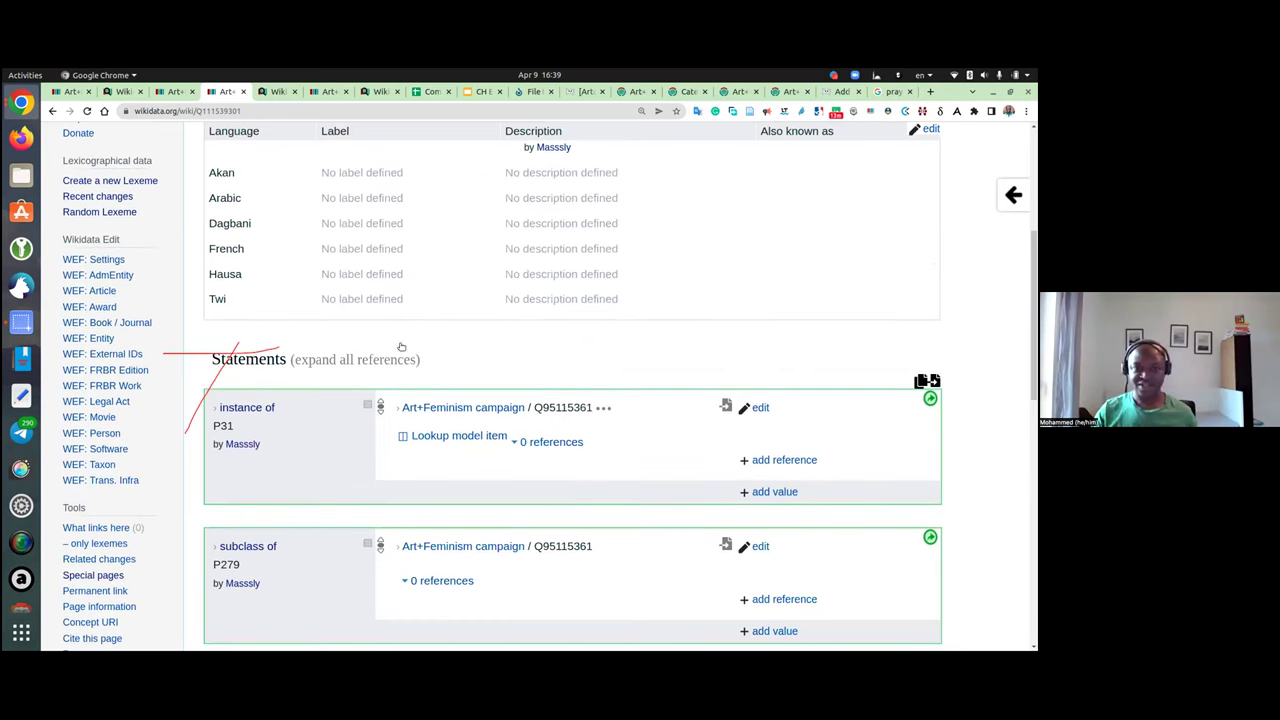
pyautogui.scroll(6, 401, 346)
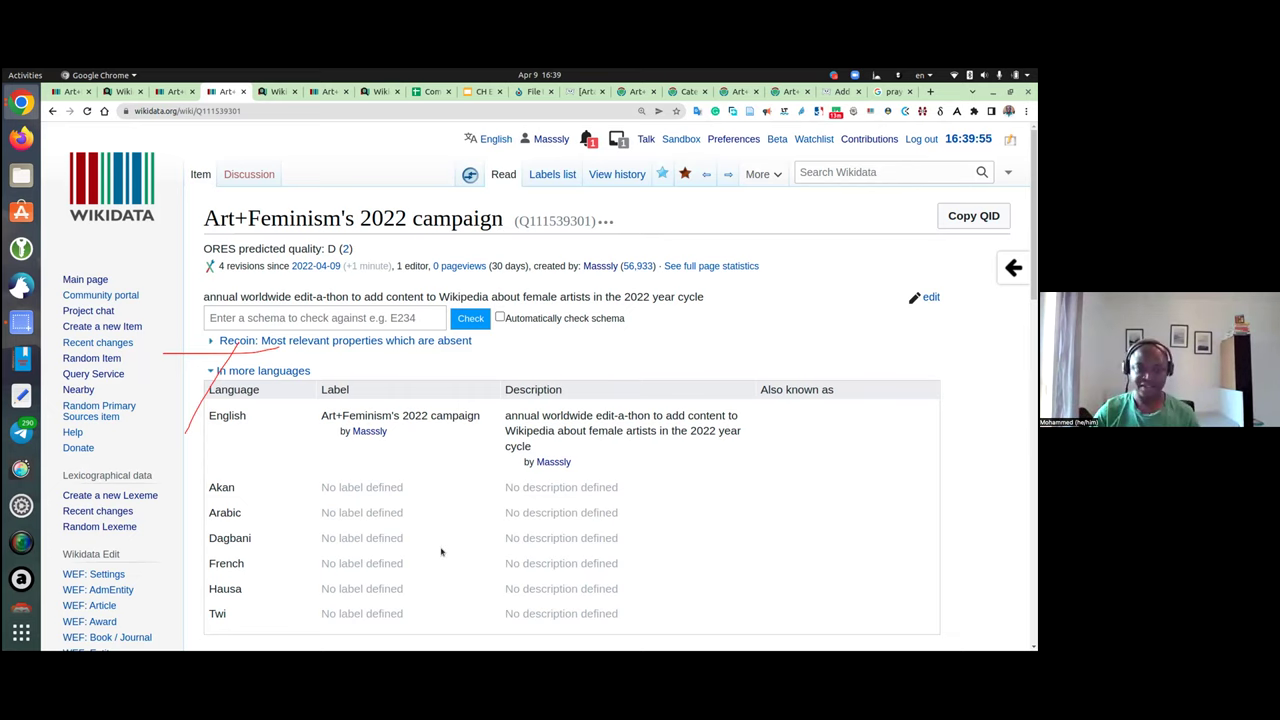
pyautogui.scroll(-5, 441, 551)
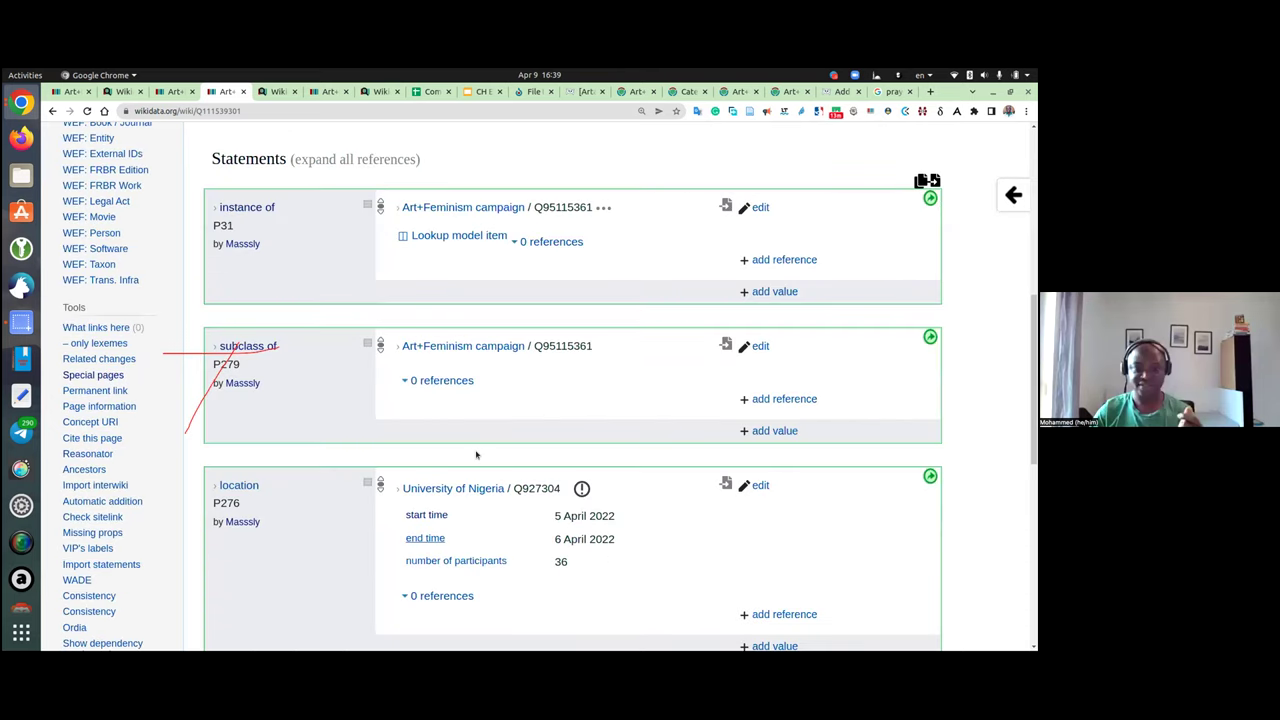
pyautogui.scroll(2, 476, 455)
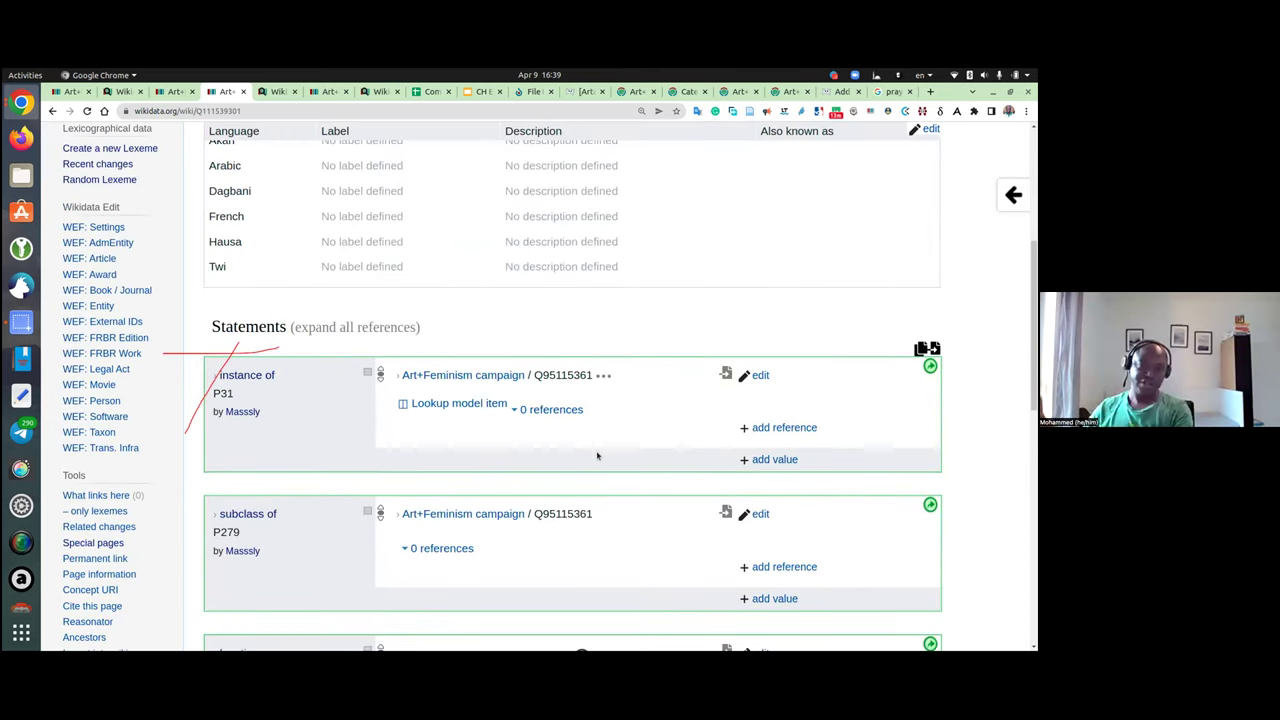
pyautogui.scroll(2, 597, 456)
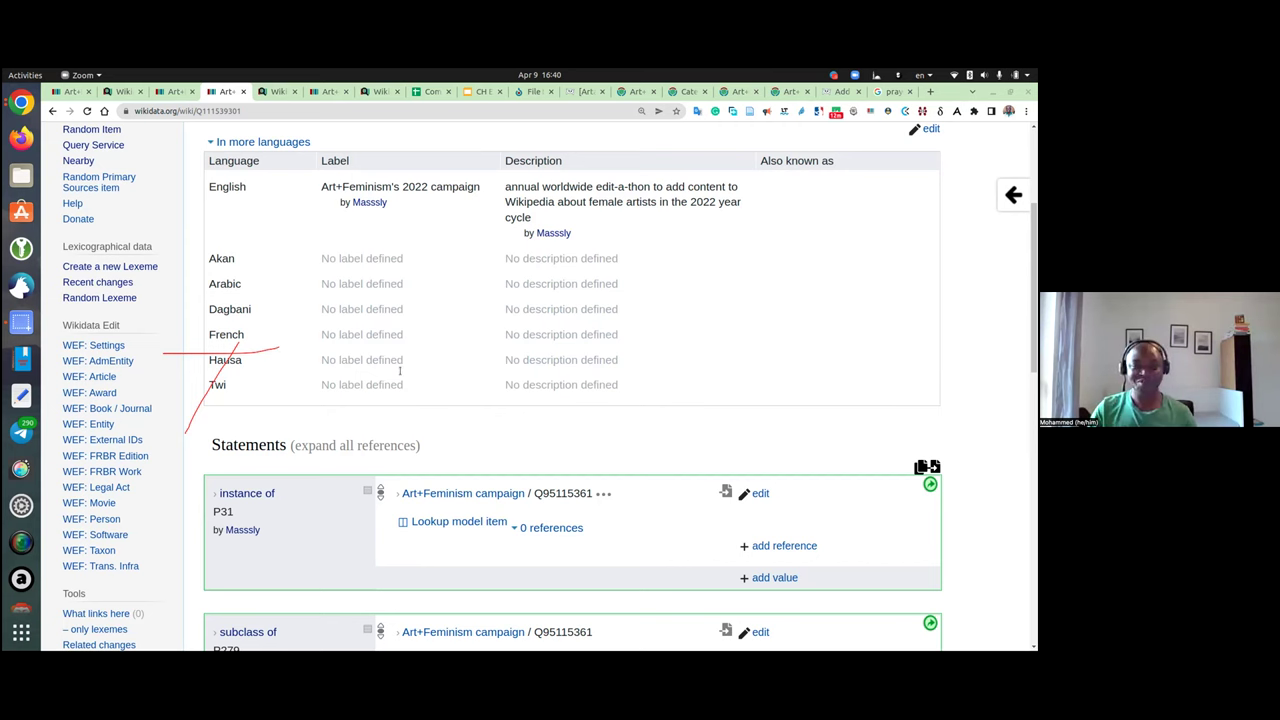
pyautogui.scroll(-3, 400, 371)
pyautogui.scroll(-2, 402, 378)
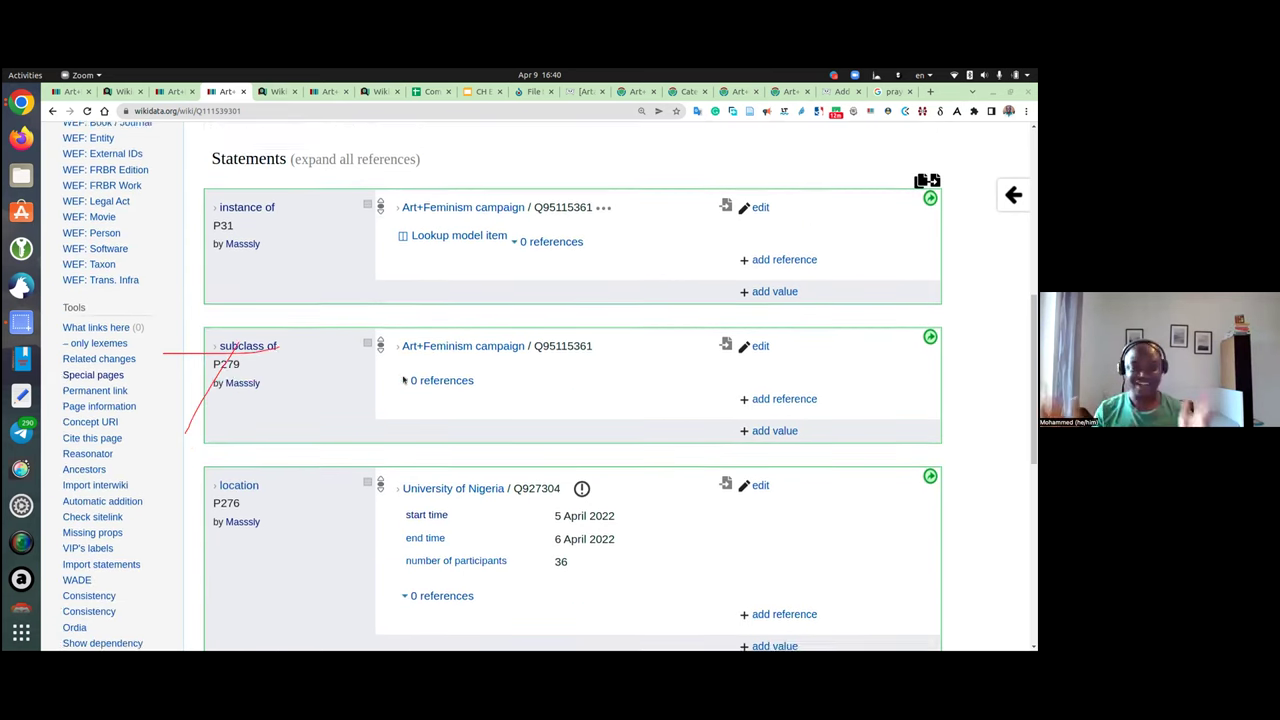
pyautogui.scroll(-1, 398, 371)
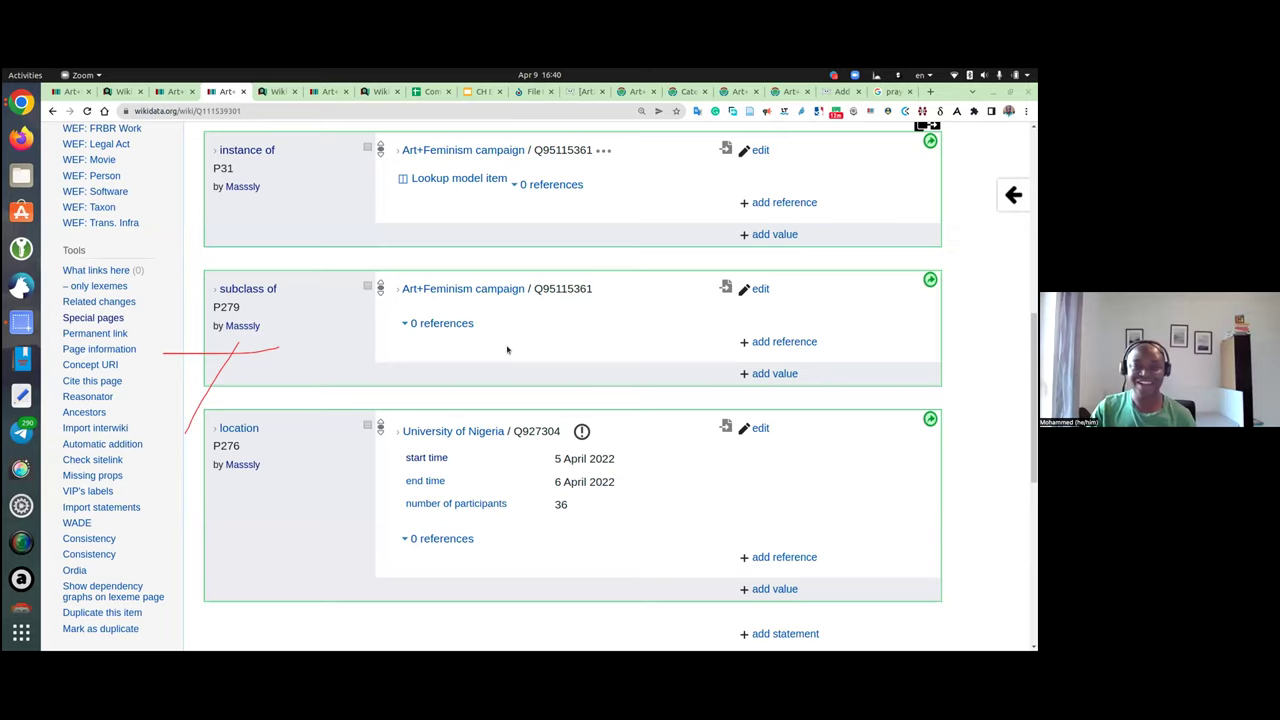
pyautogui.scroll(-2, 507, 350)
pyautogui.scroll(2, 505, 348)
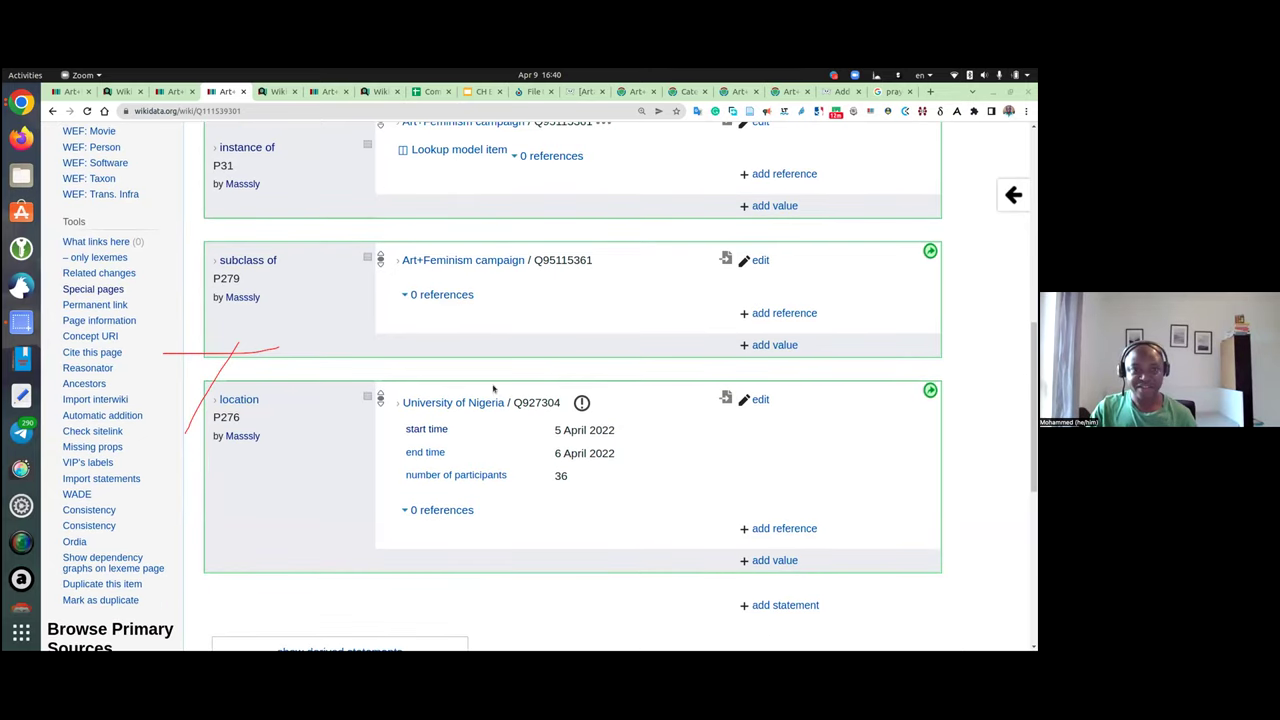
pyautogui.scroll(-1, 493, 388)
pyautogui.scroll(2, 500, 400)
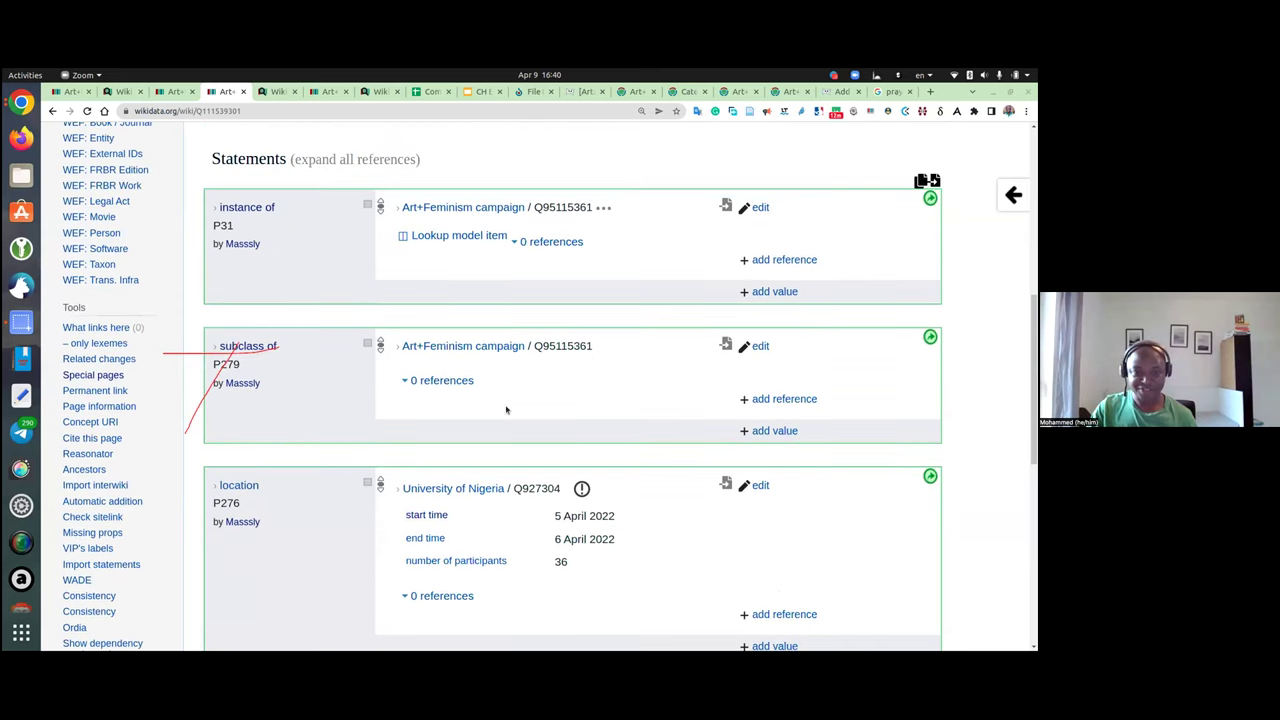
pyautogui.scroll(-1, 506, 410)
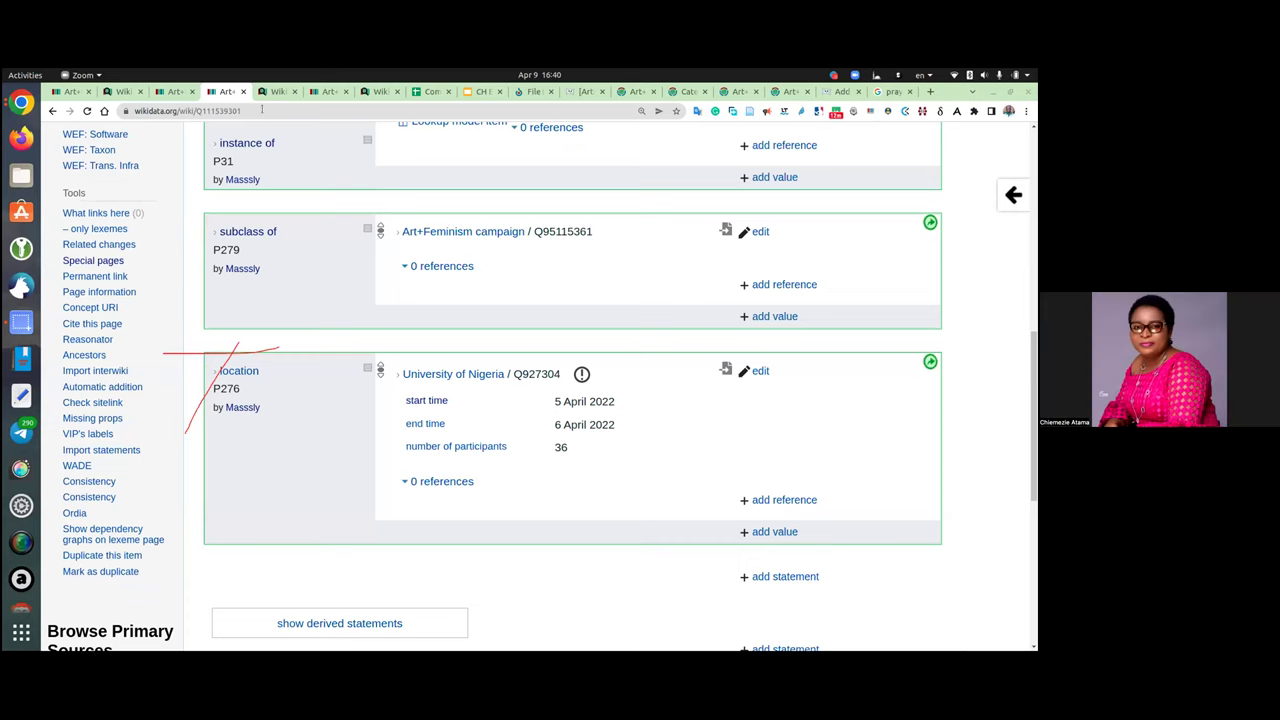
# Step: Examine the official website qualifiers on the 2021 campaign item's locations, and go back to the 2022 campaign item
pyautogui.click(176, 91)
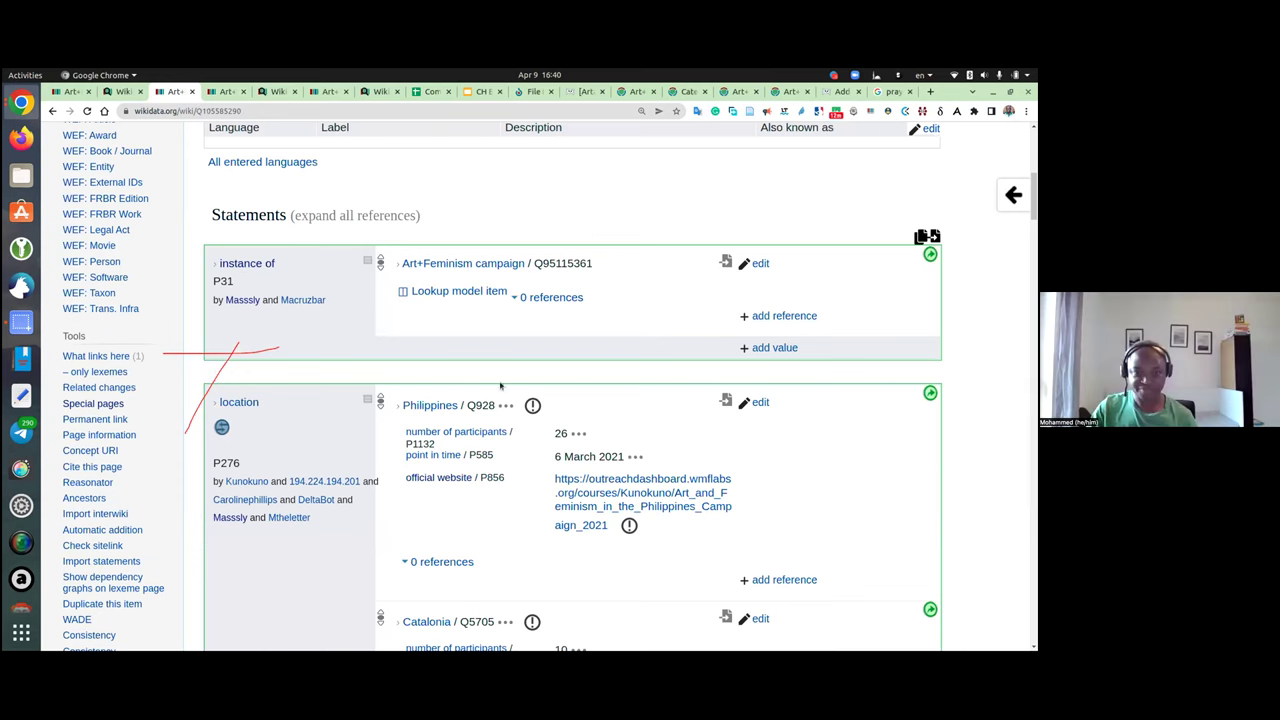
pyautogui.scroll(-2, 452, 369)
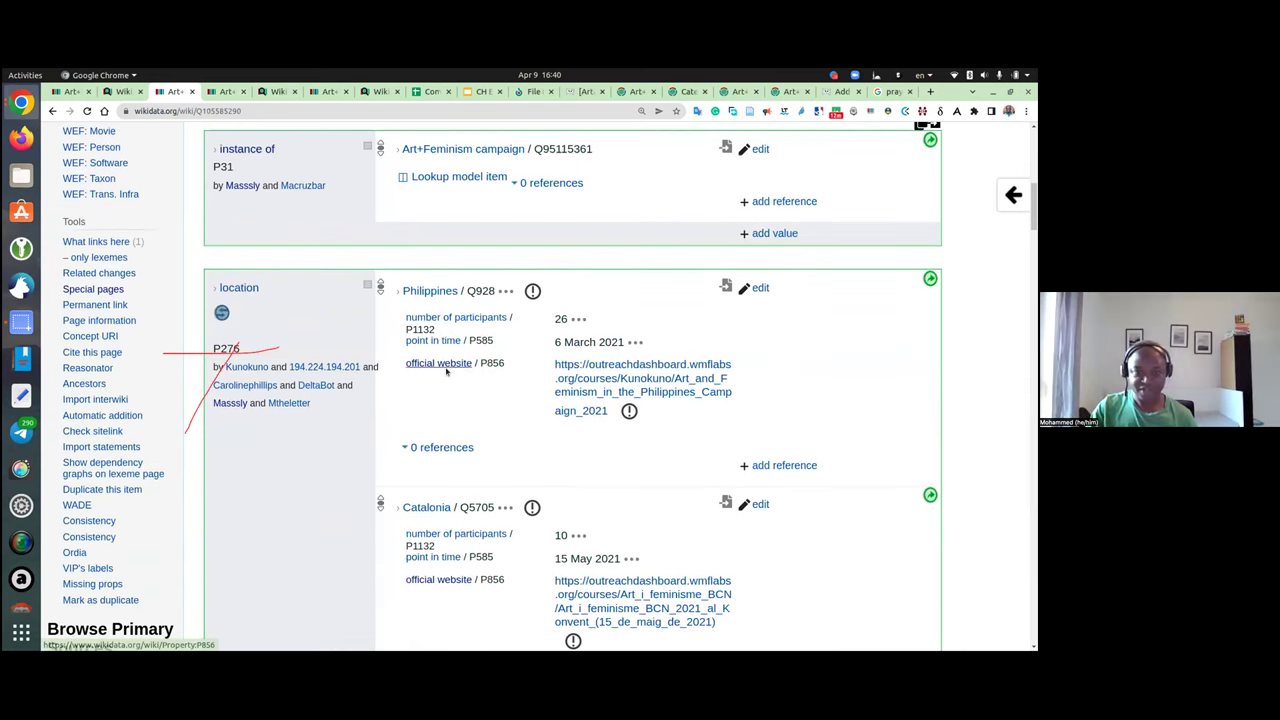
pyautogui.click(226, 91)
pyautogui.click(196, 92)
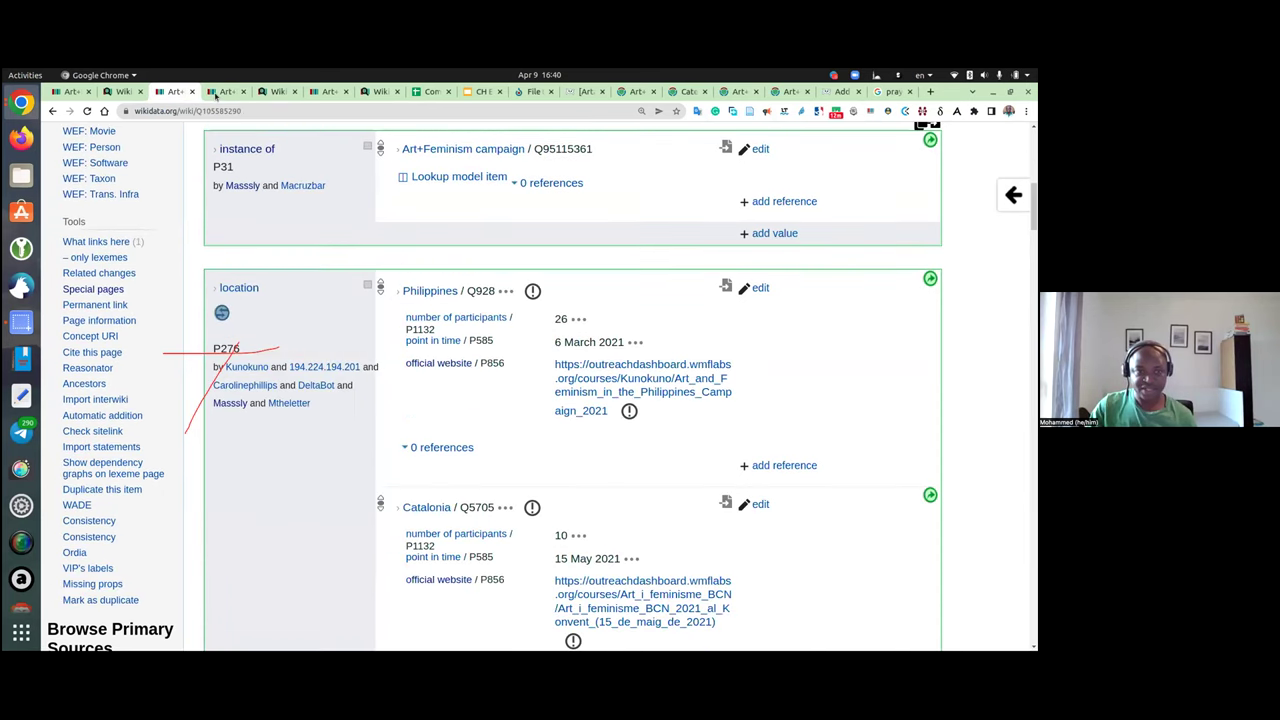
pyautogui.click(217, 94)
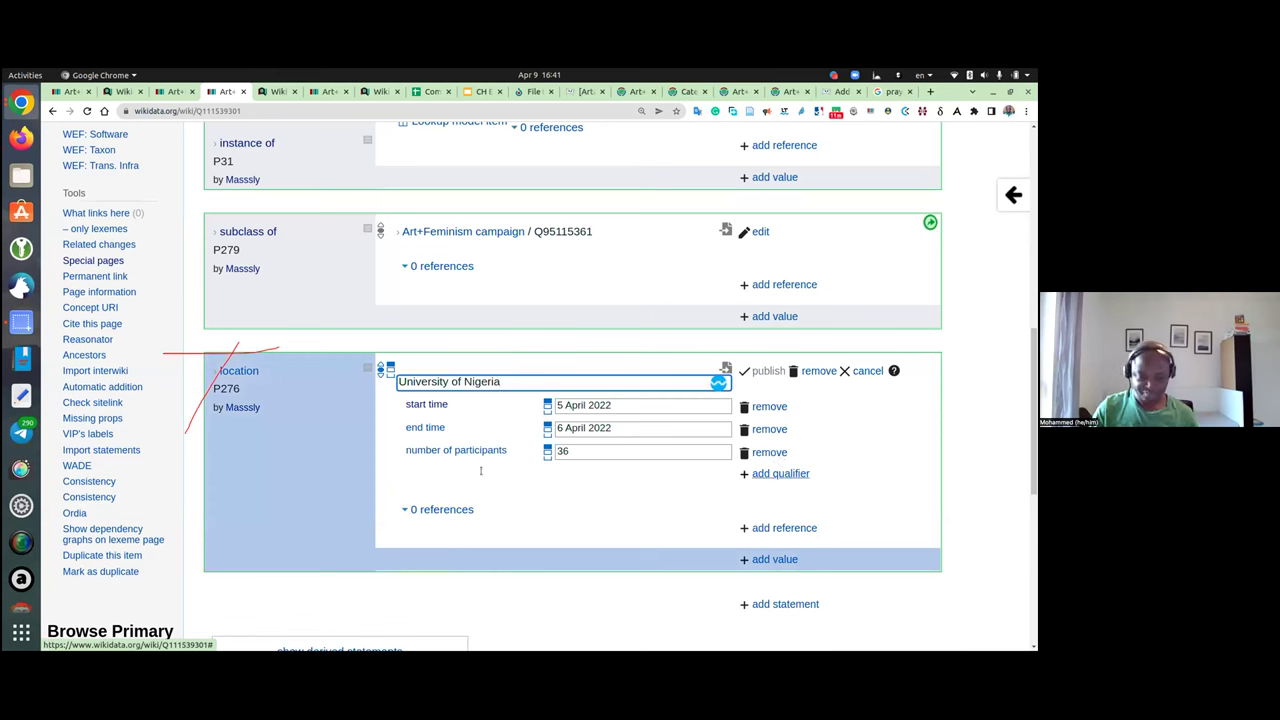
pyautogui.write('of')
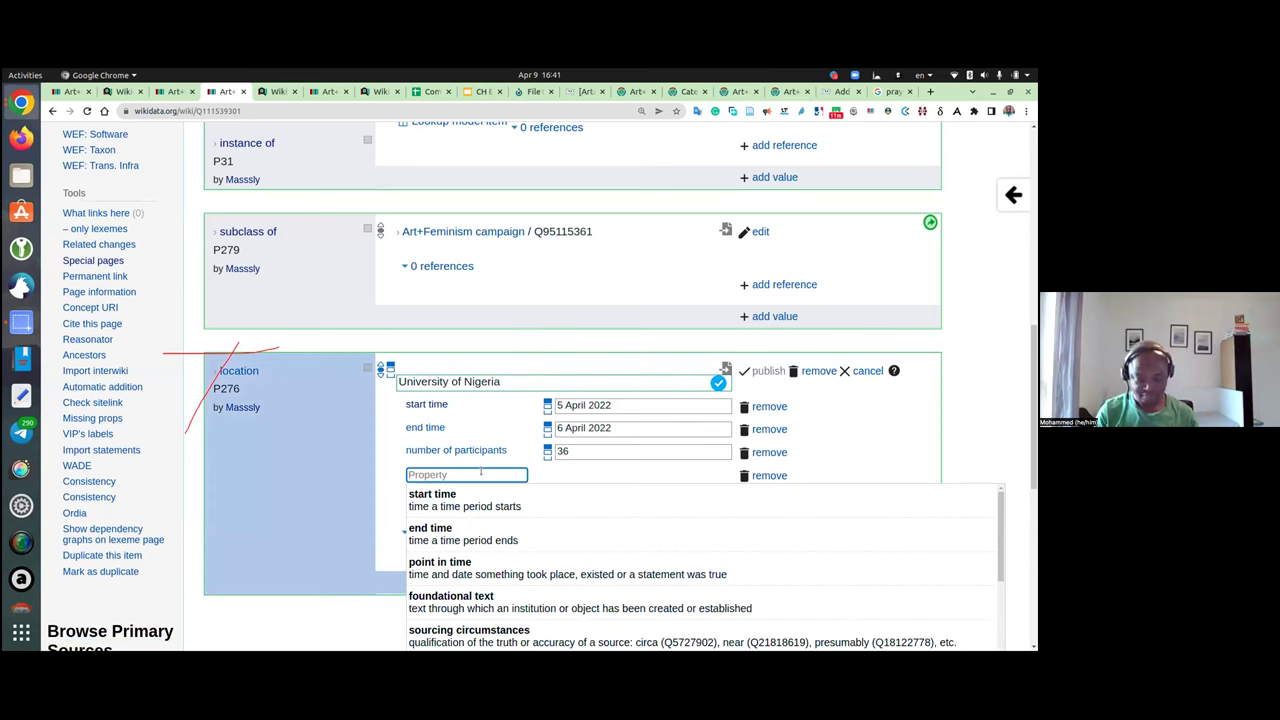
pyautogui.write('ficial website')
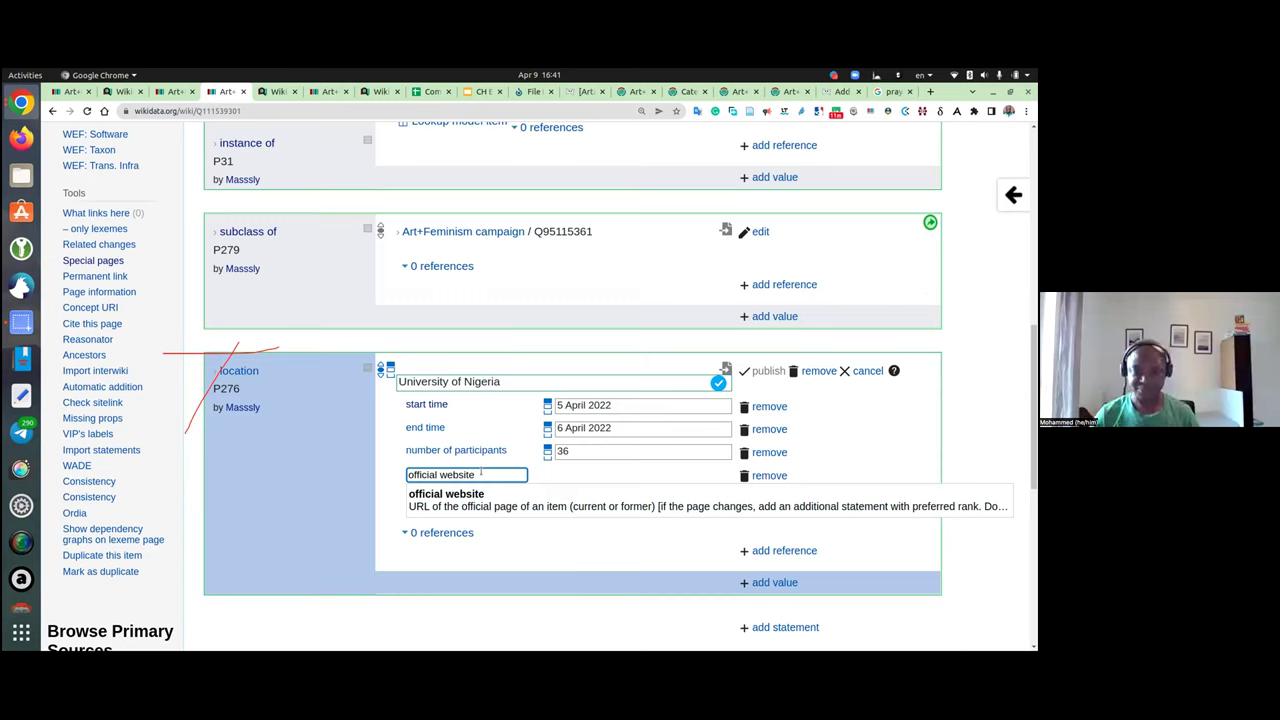
pyautogui.press('Return')
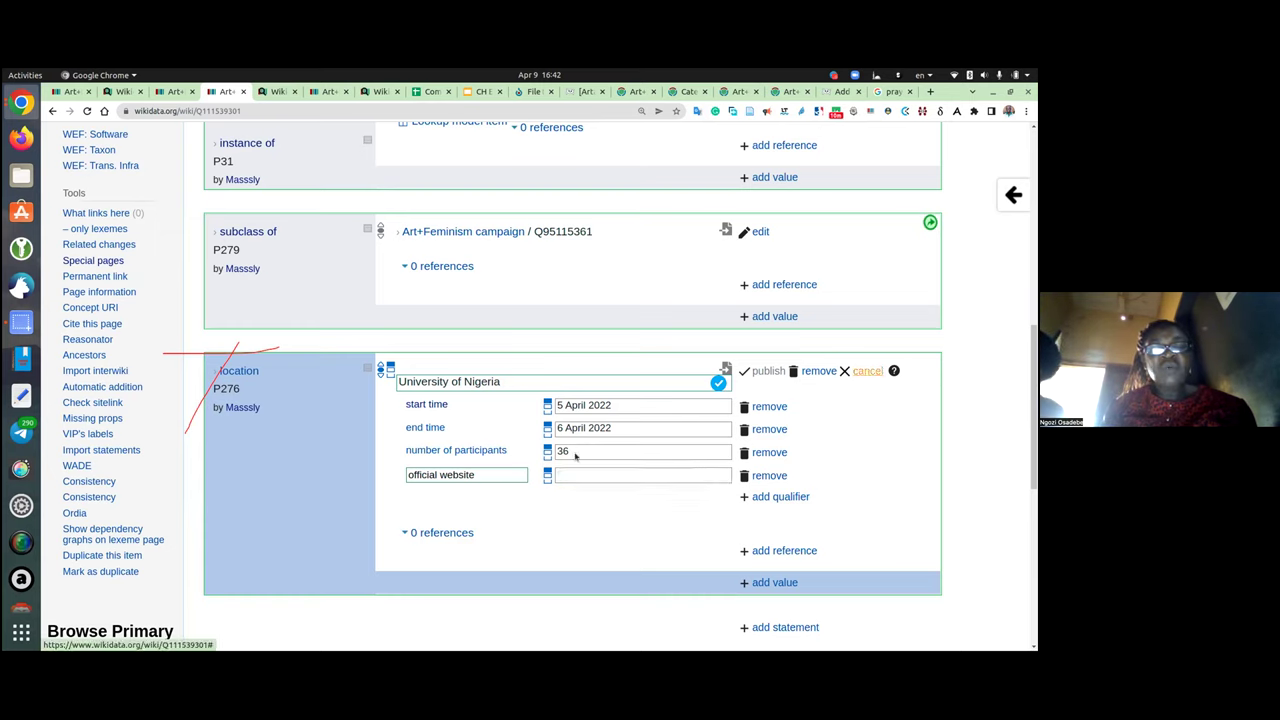
pyautogui.click(858, 373)
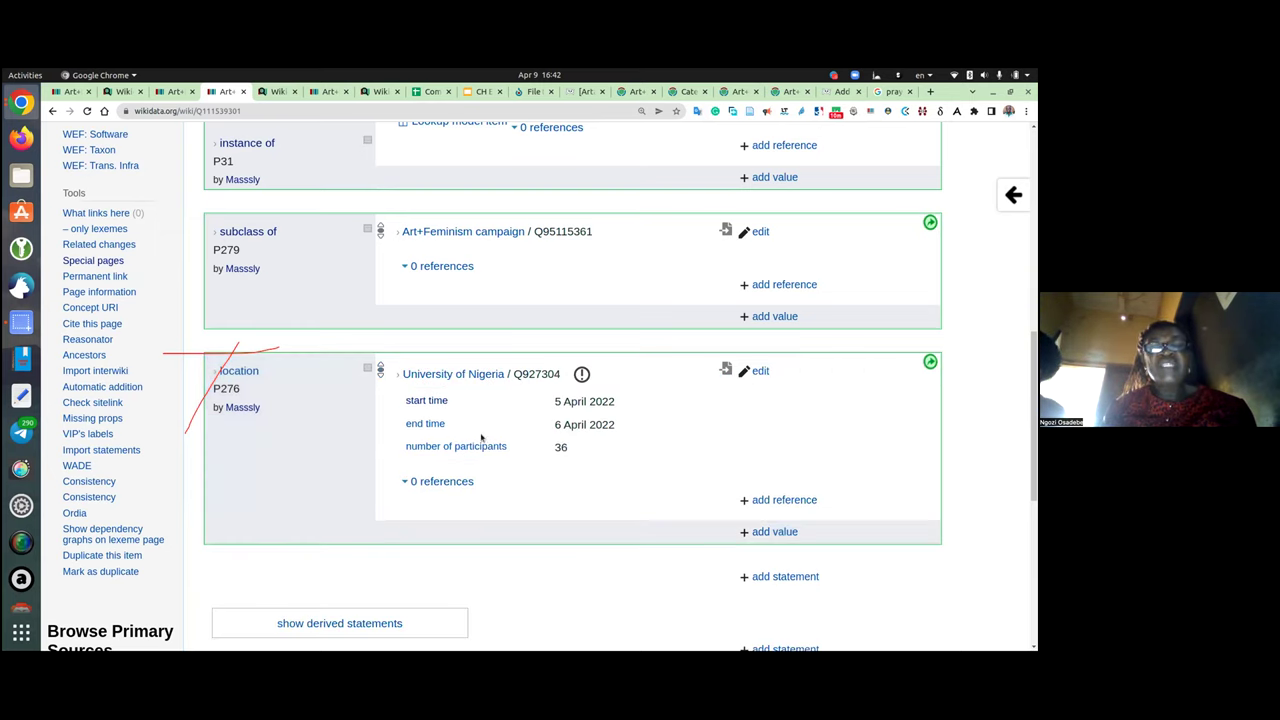
pyautogui.click(760, 371)
pyautogui.click(790, 477)
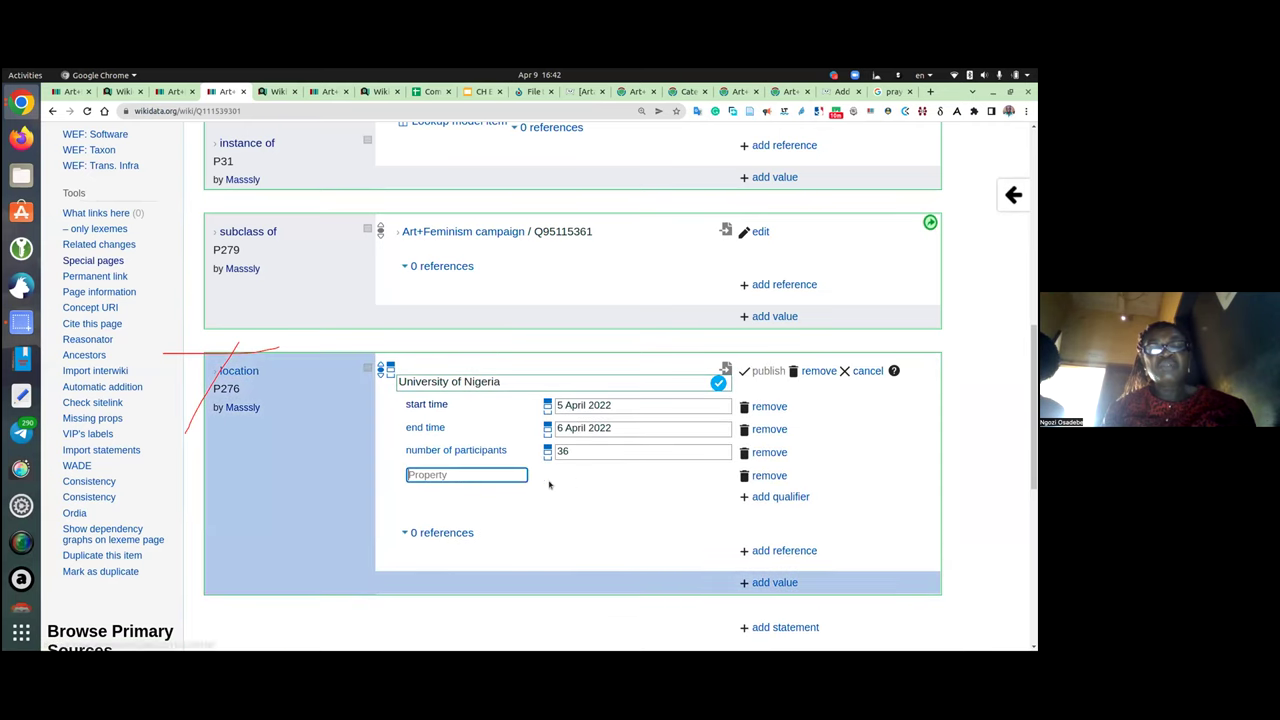
pyautogui.click(558, 353)
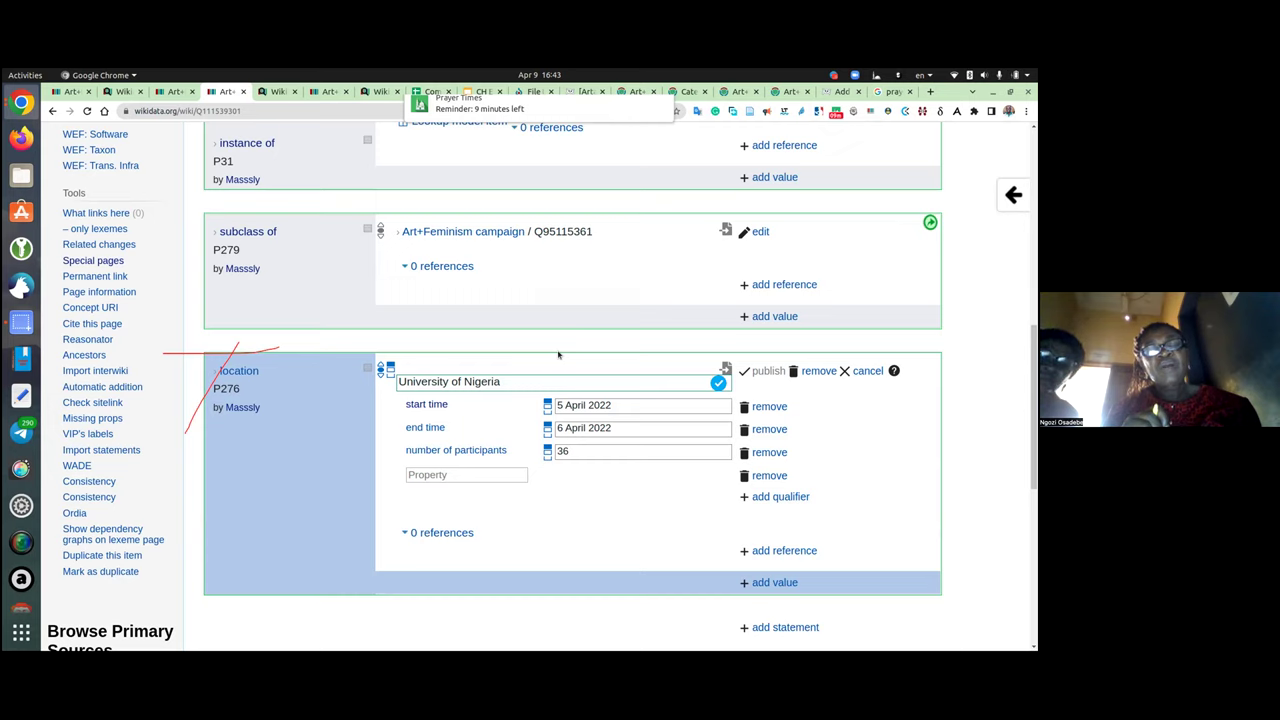
pyautogui.click(867, 371)
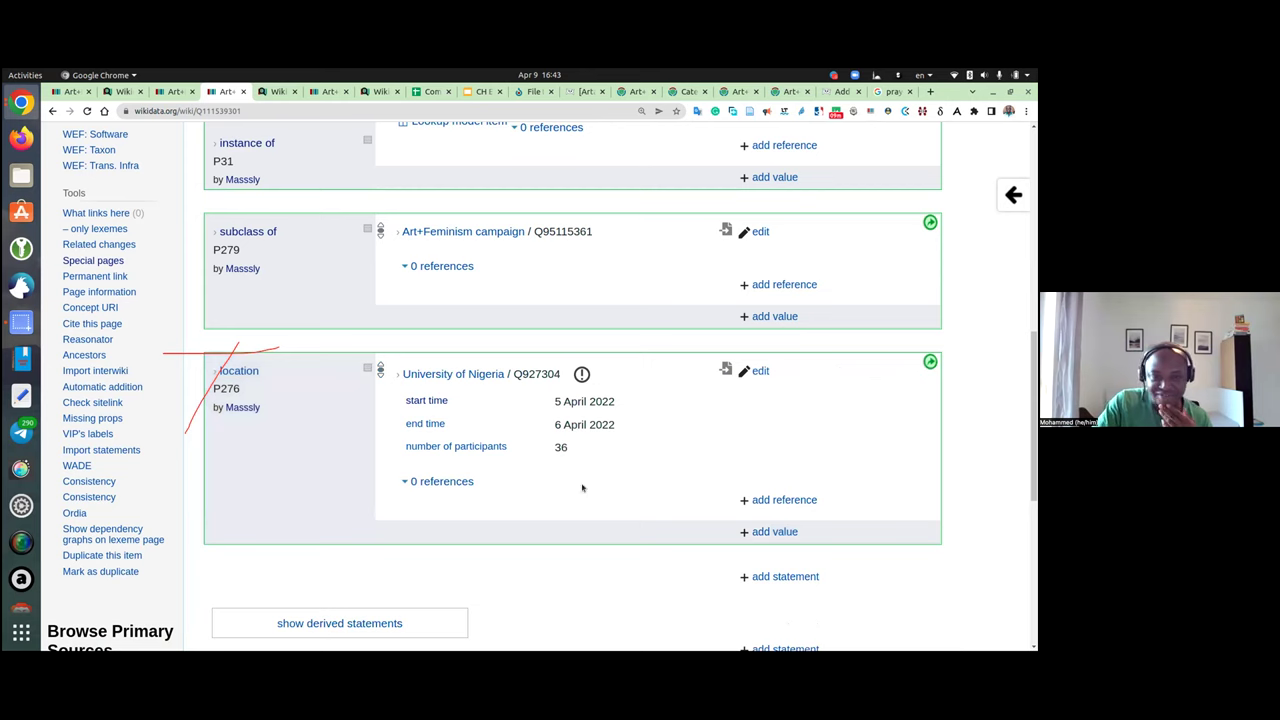
# Step: Examine the instance of, subclass of and location statements on the 2022 campaign item
pyautogui.scroll(-2, 584, 490)
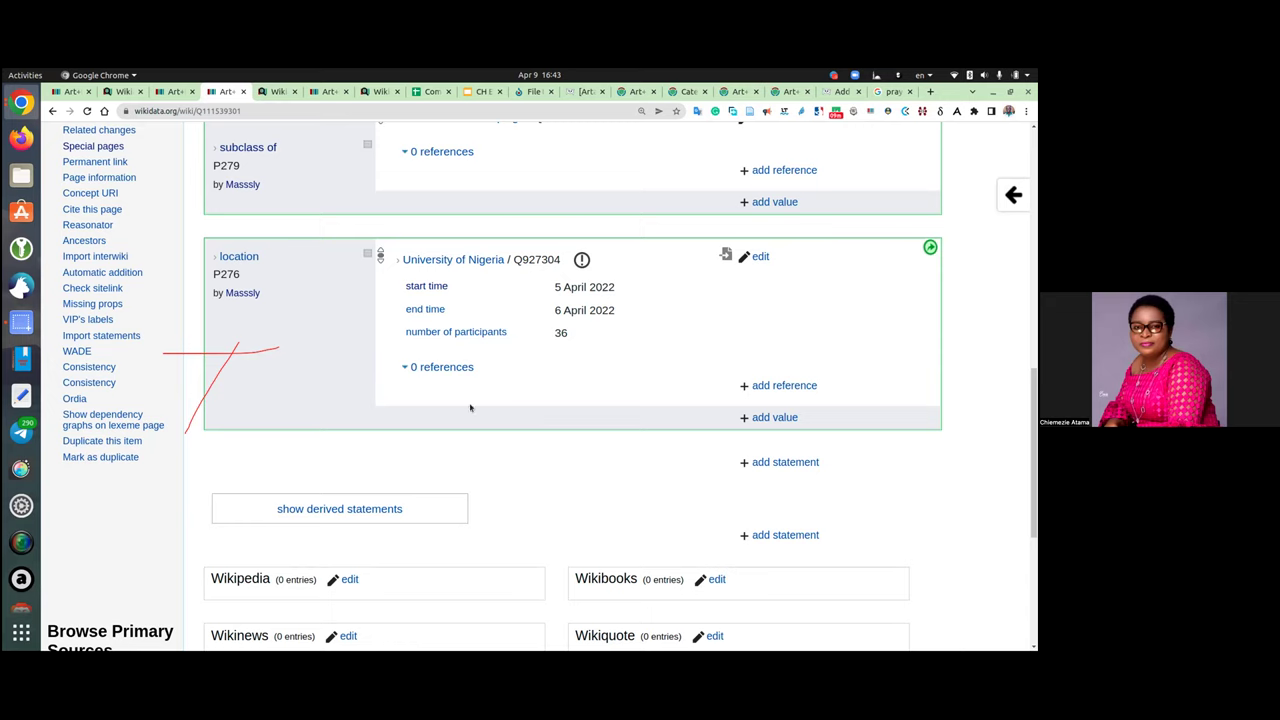
pyautogui.scroll(1, 484, 452)
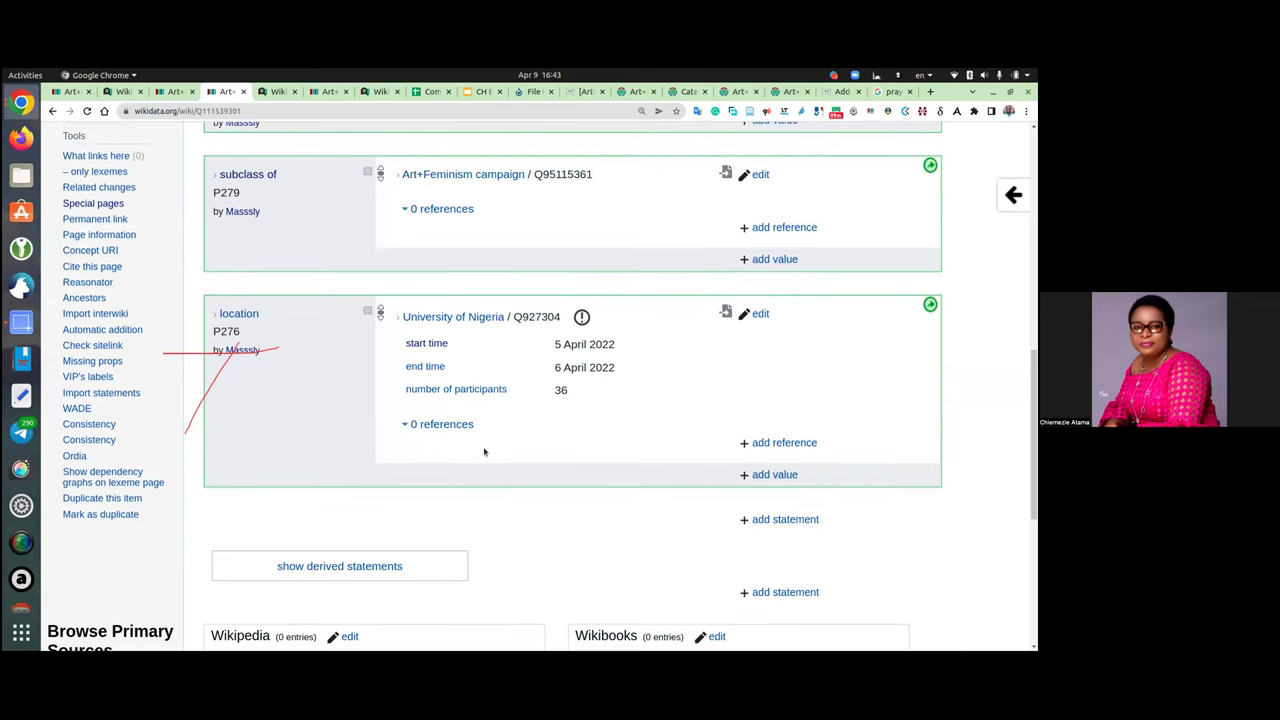
pyautogui.scroll(3, 484, 452)
pyautogui.scroll(2, 486, 450)
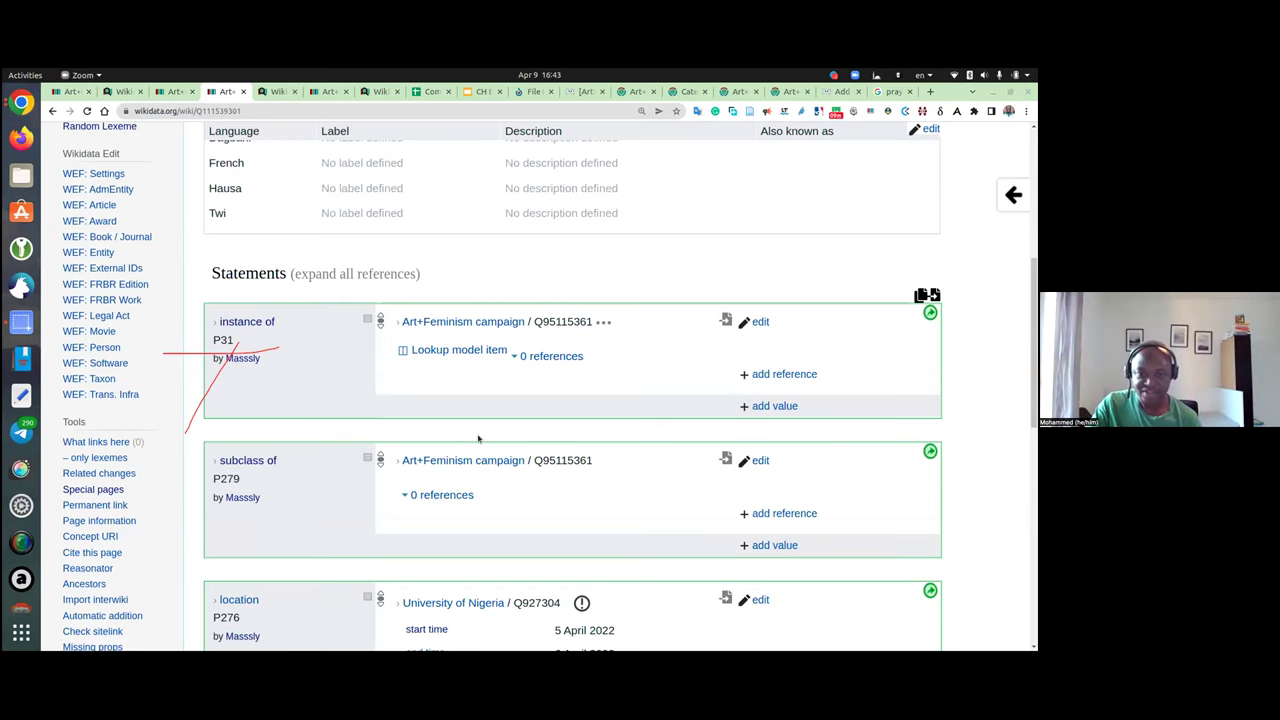
pyautogui.scroll(-1, 478, 437)
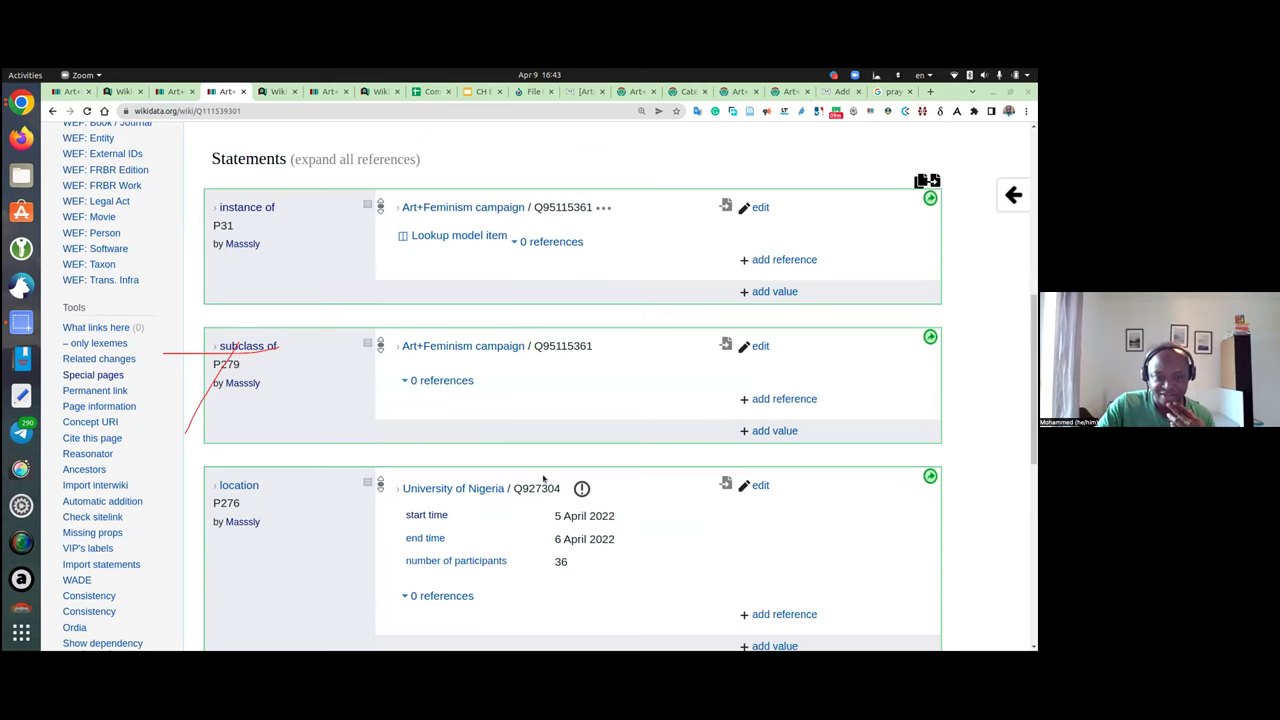
pyautogui.scroll(-1, 543, 480)
pyautogui.scroll(-1, 543, 480)
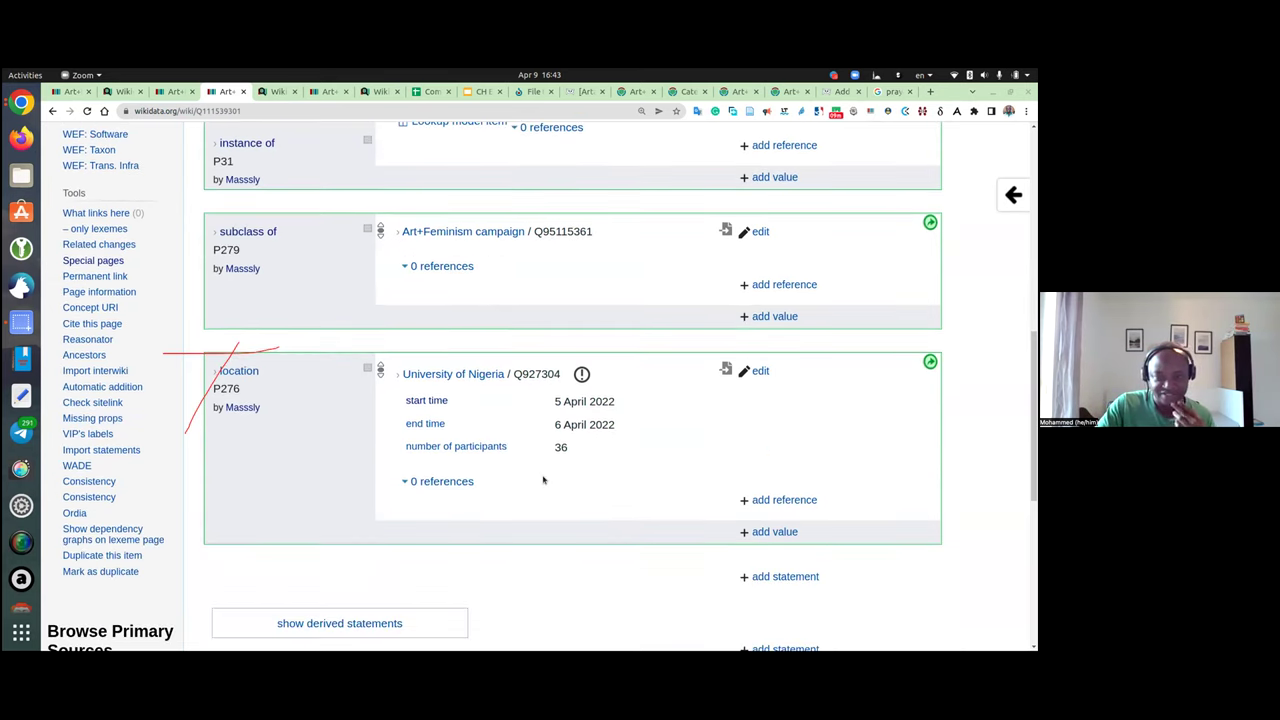
pyautogui.scroll(-1, 543, 480)
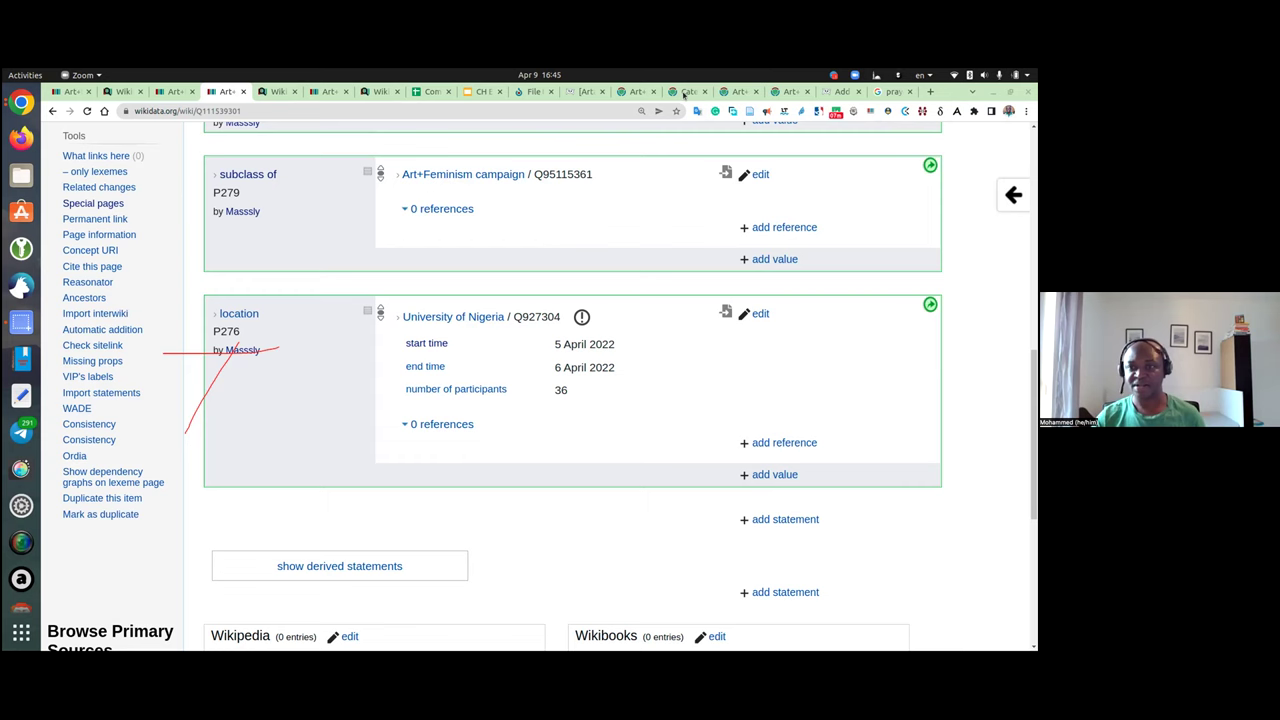
# Step: Open the Art+Feminism 2021 campaign overview on the Programs & Events Dashboard, replacing the mailing-list page, and log in with the Wikimedia account
pyautogui.click(576, 110)
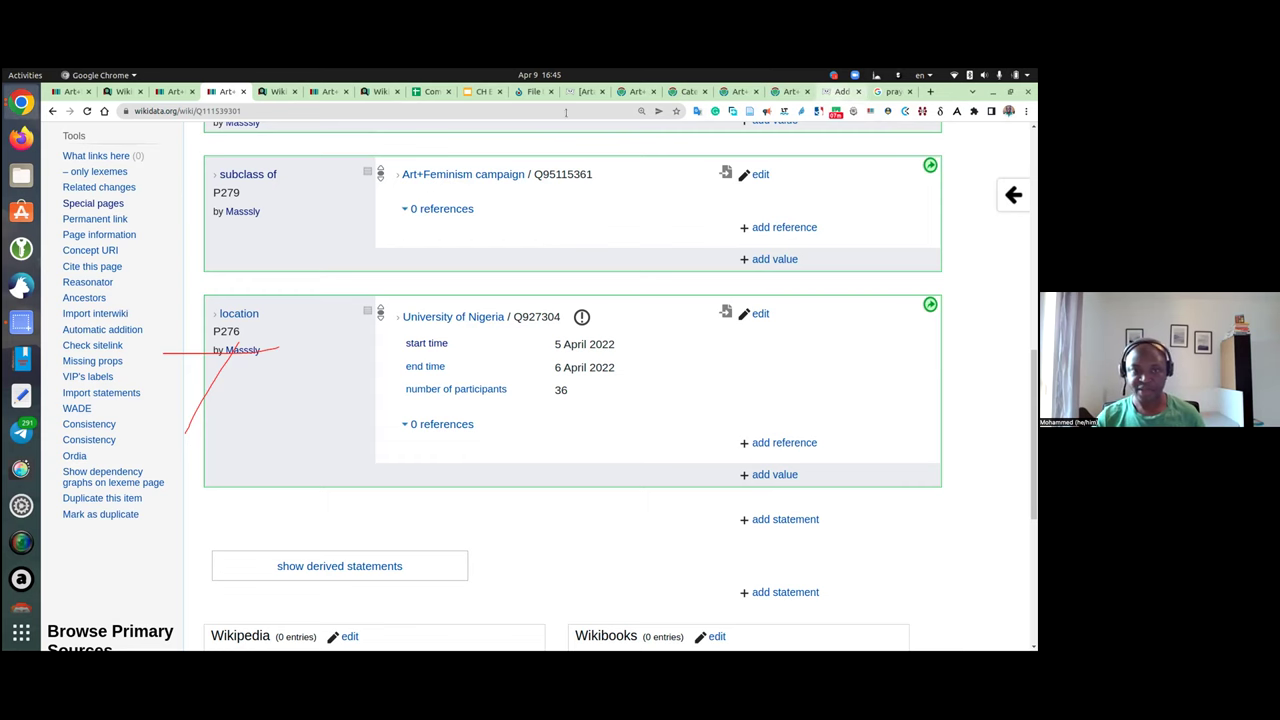
pyautogui.click(566, 112)
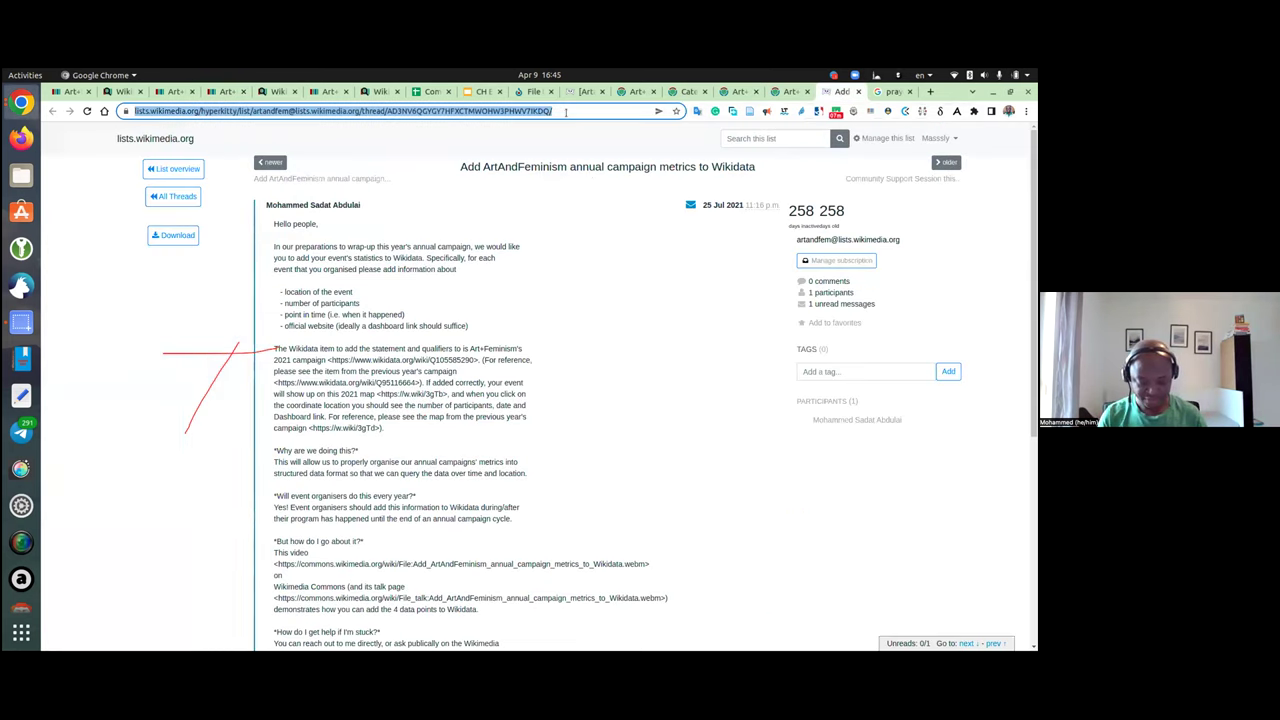
pyautogui.write('dashboard')
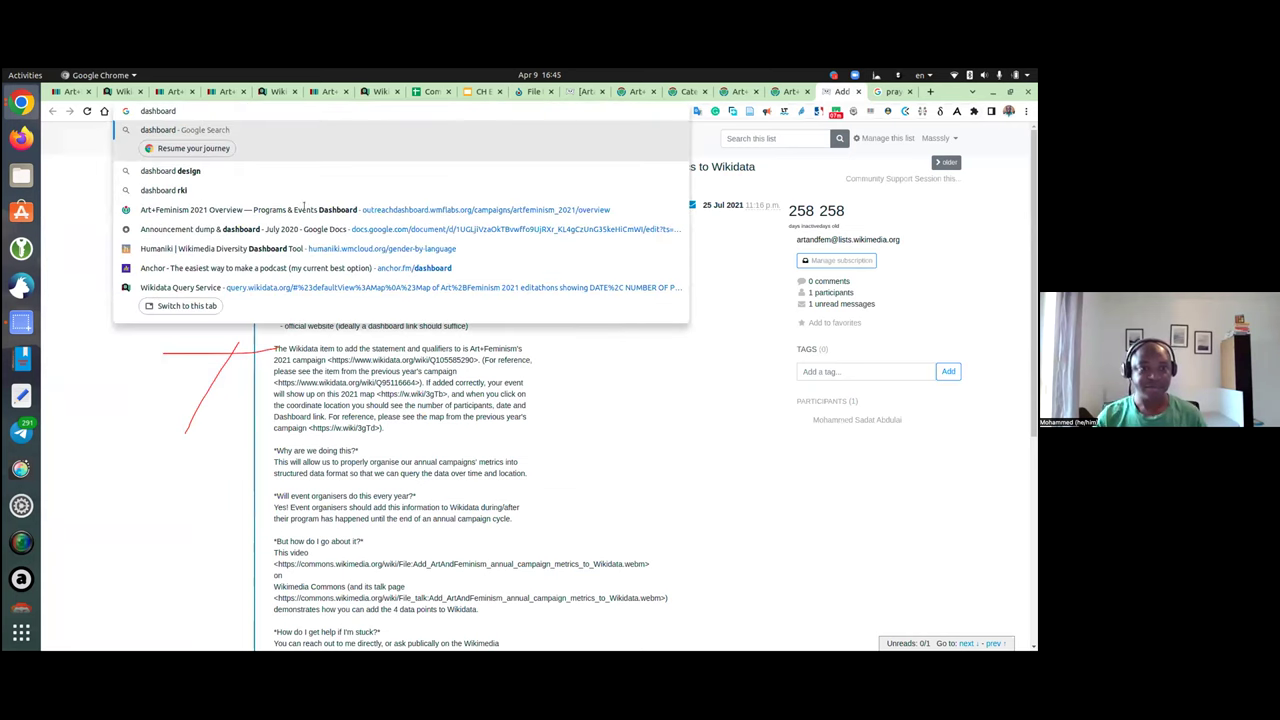
pyautogui.press('Down')
pyautogui.press('Down')
pyautogui.press('Down')
pyautogui.press('Return')
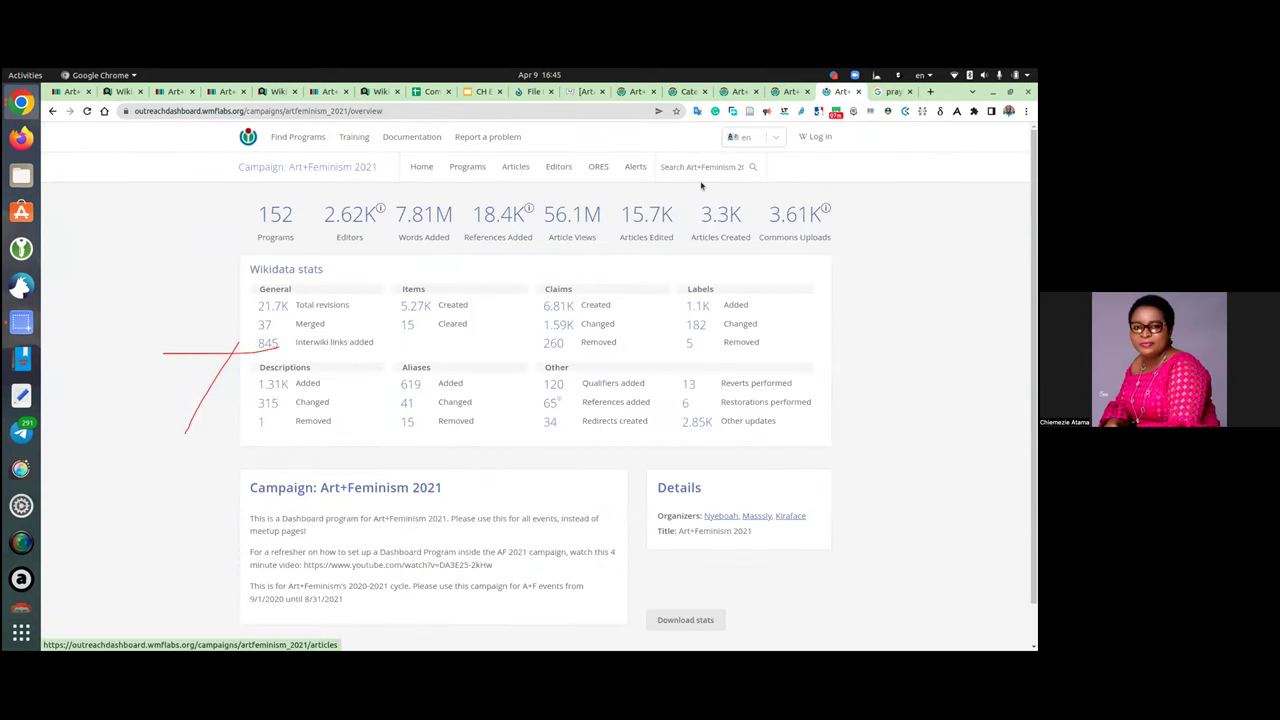
pyautogui.click(798, 142)
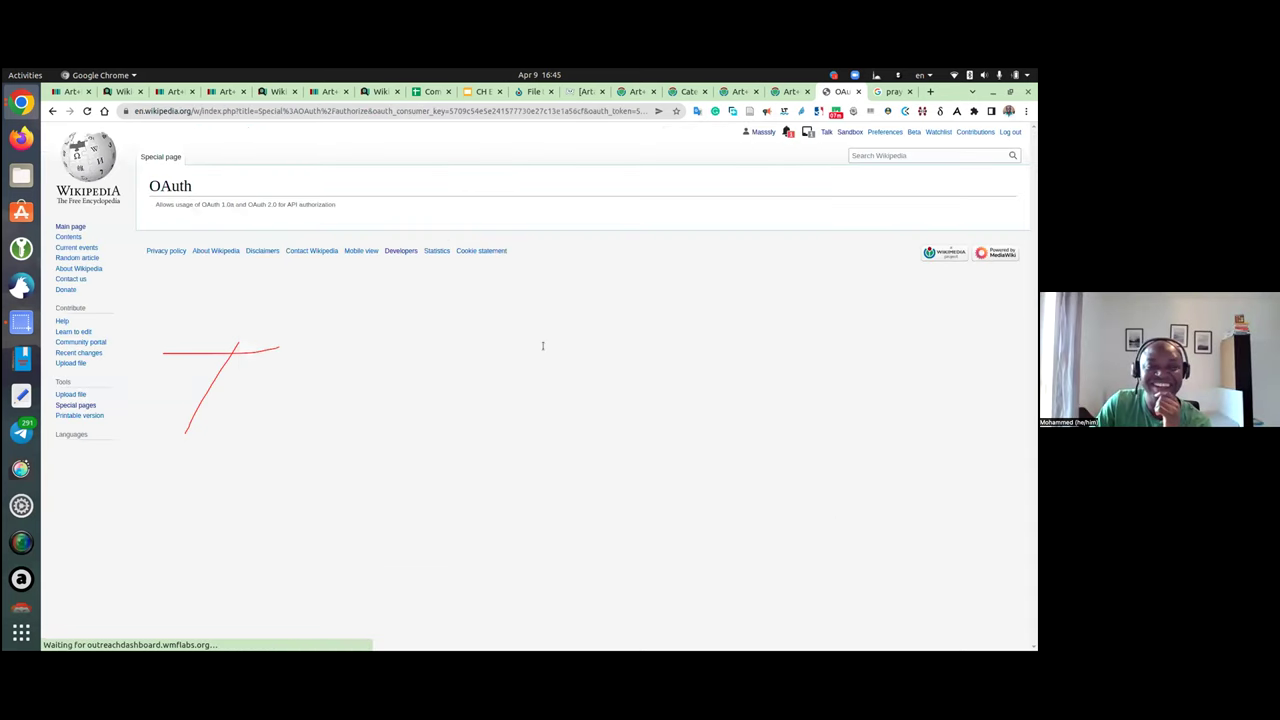
pyautogui.click(618, 469)
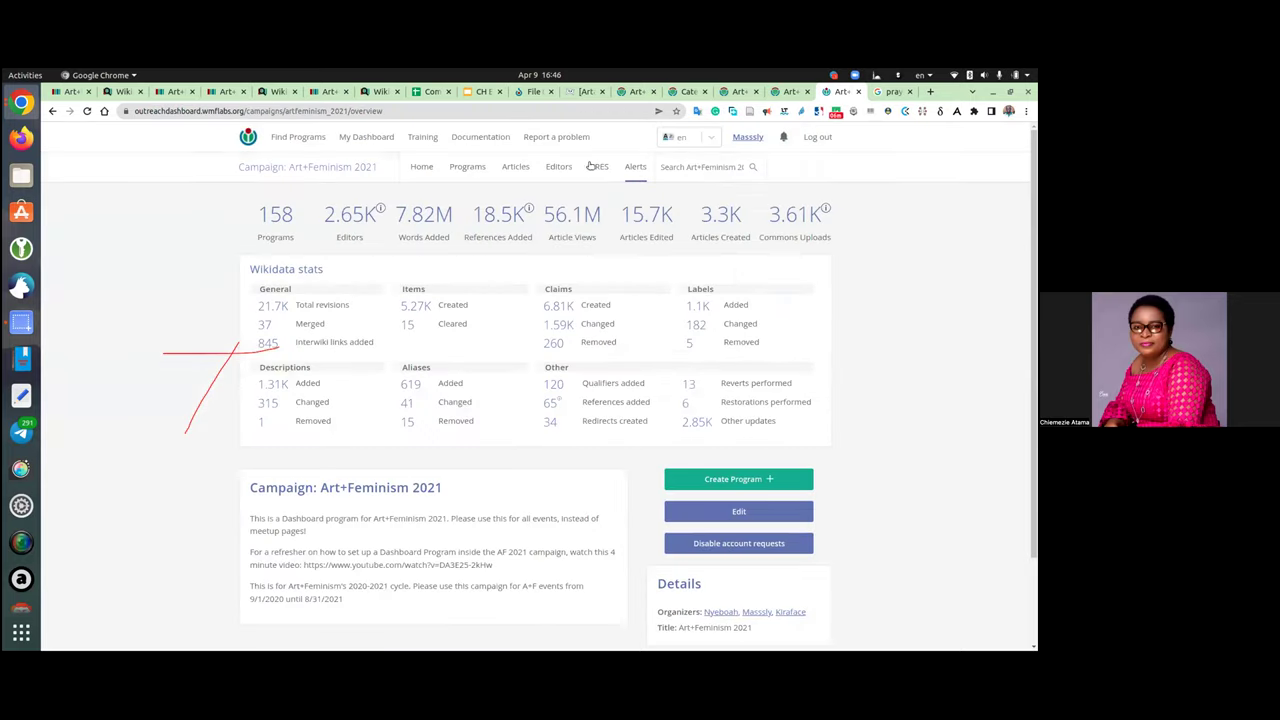
# Step: Switch the dashboard from the 2021 campaign to artfeminism_2022 and show the campaign's list of programs
pyautogui.click(346, 111)
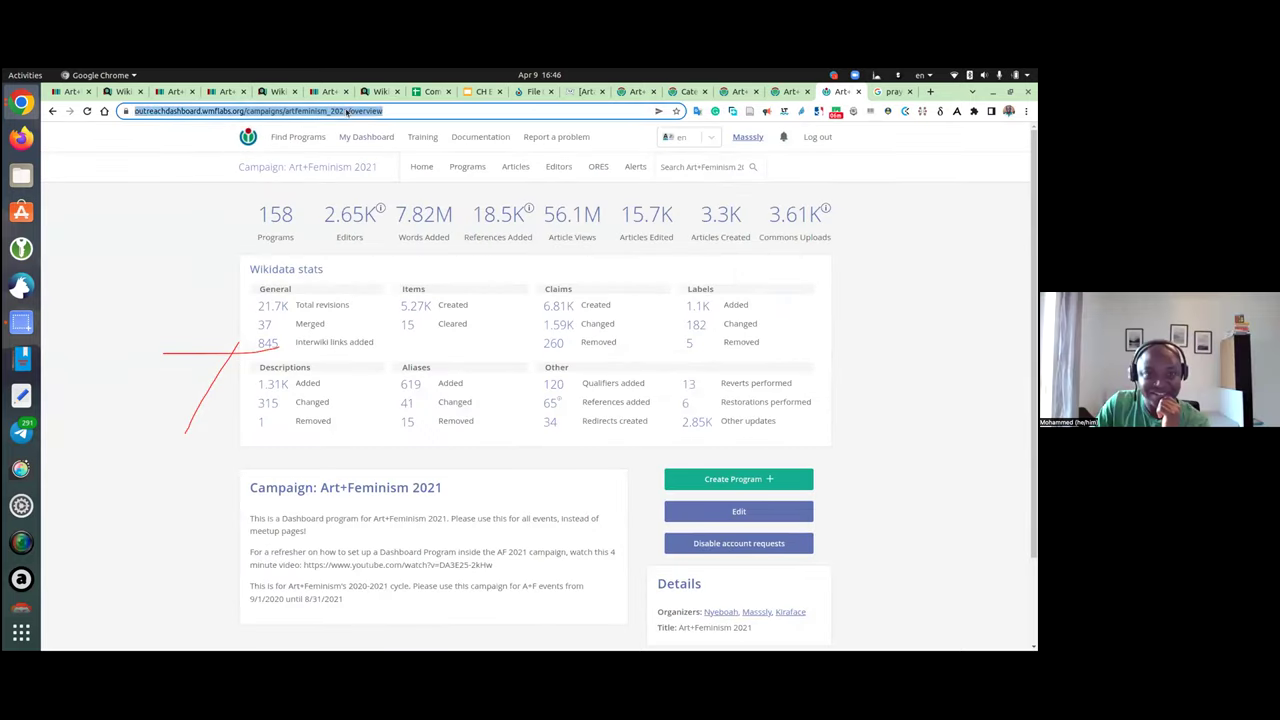
pyautogui.press('BackSpace')
pyautogui.write('2')
pyautogui.press('Return')
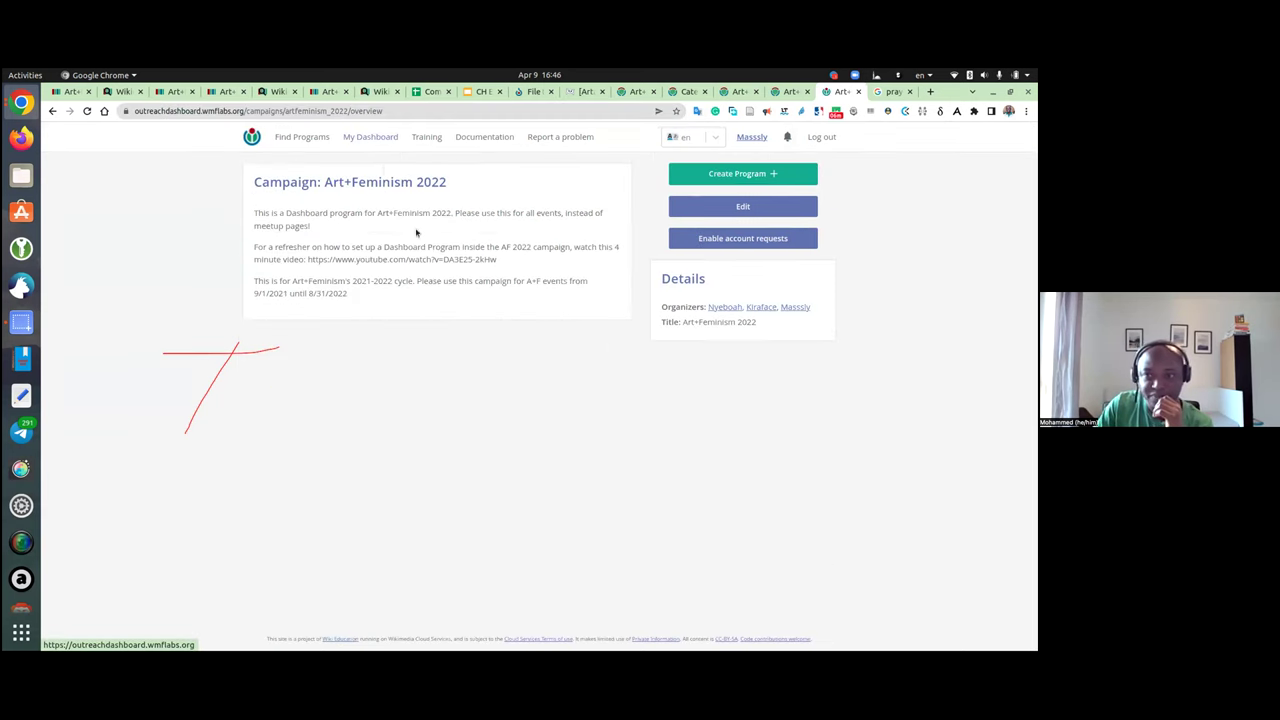
pyautogui.click(467, 168)
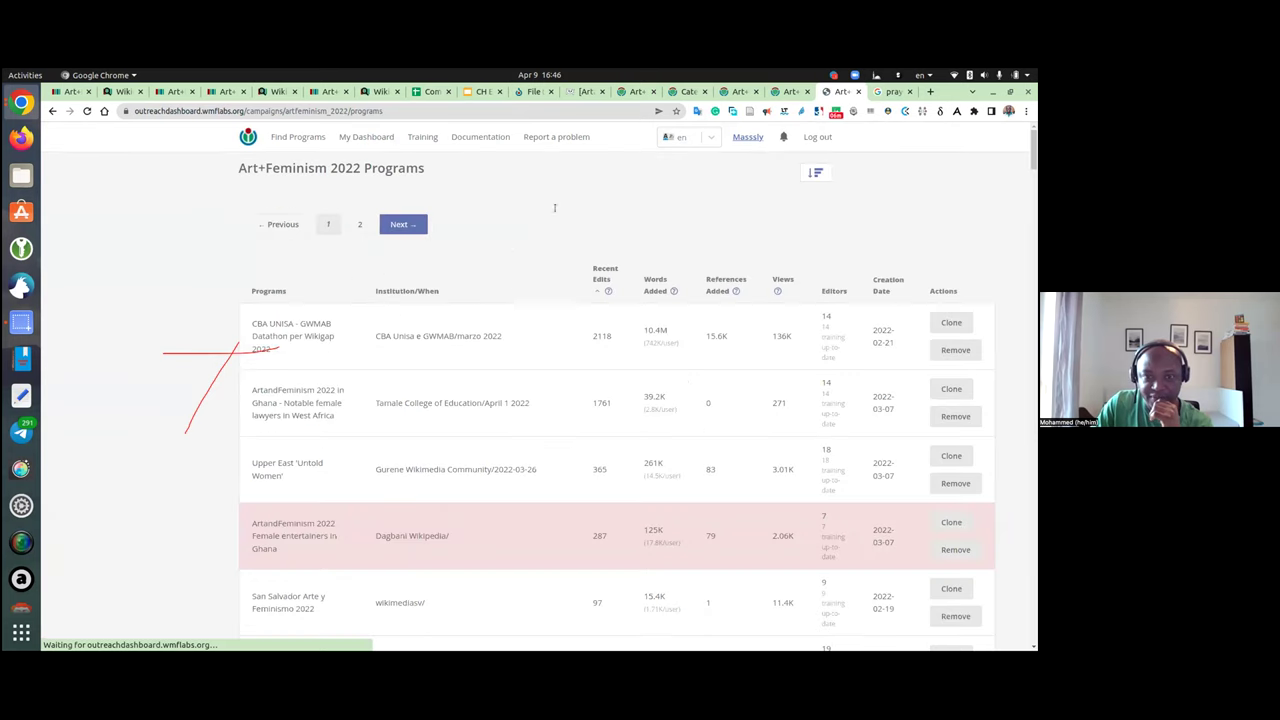
# Step: Search the Art+Feminism 2022 campaign's programs for "africa watch"
pyautogui.click(703, 168)
pyautogui.write('africa watch-in')
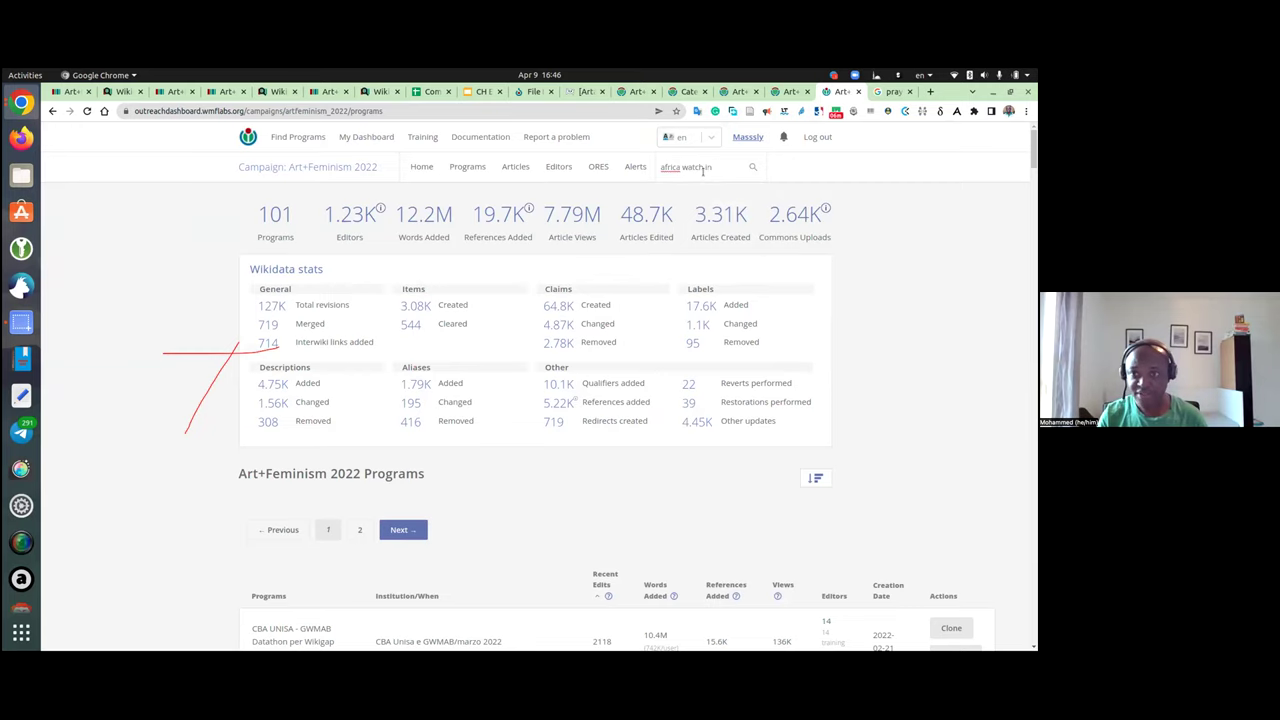
pyautogui.press('Return')
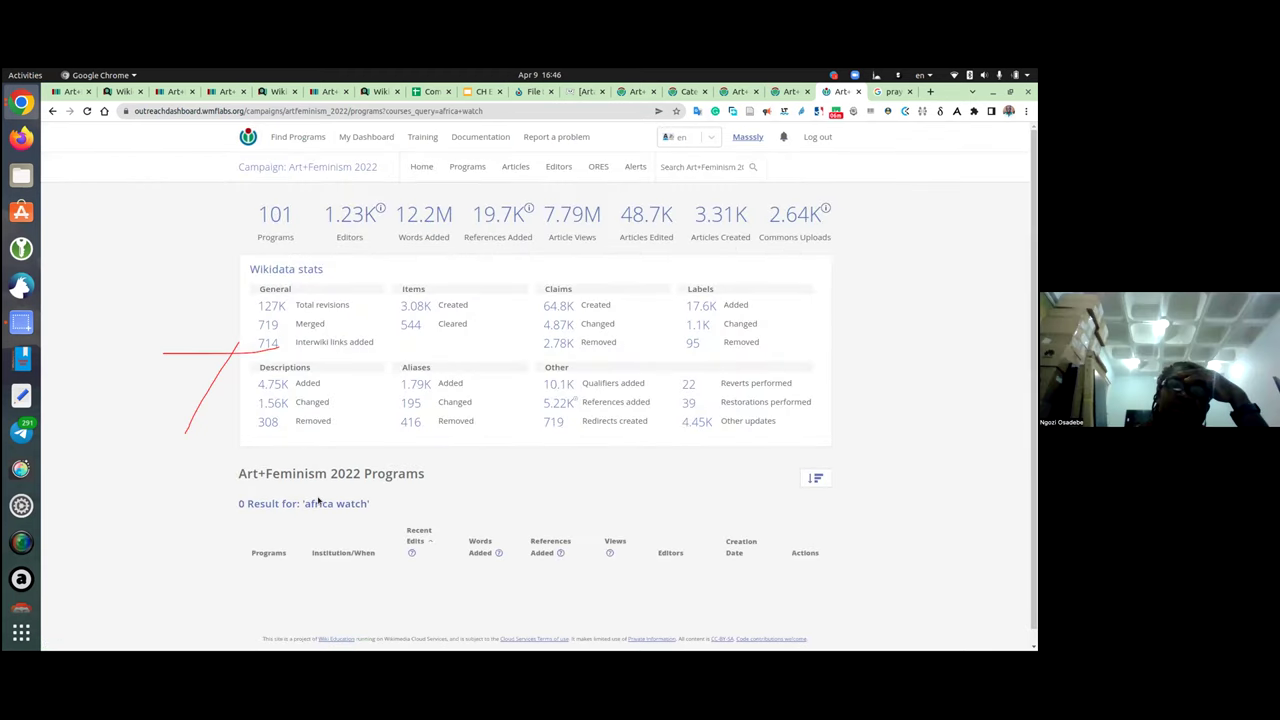
# Step: Look through the full Art+Feminism 2022 programs list, and repeat the program search for "africa watch"
pyautogui.click(470, 170)
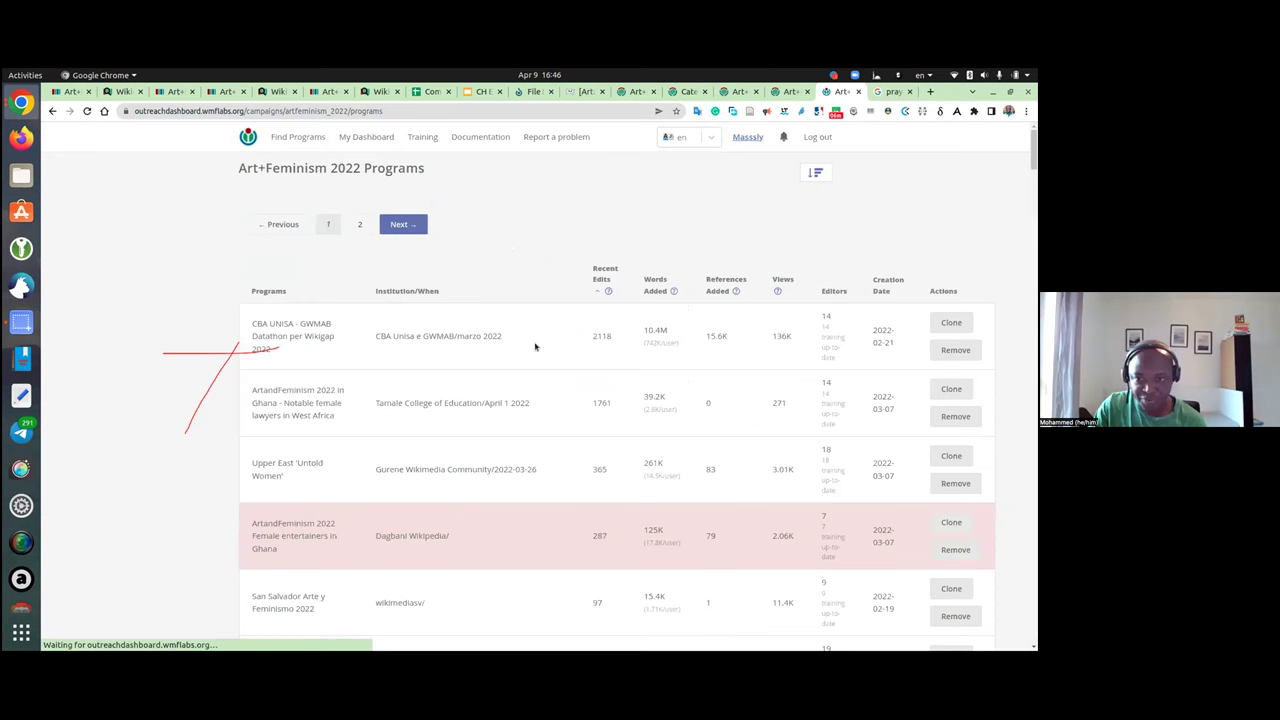
pyautogui.scroll(-3, 519, 376)
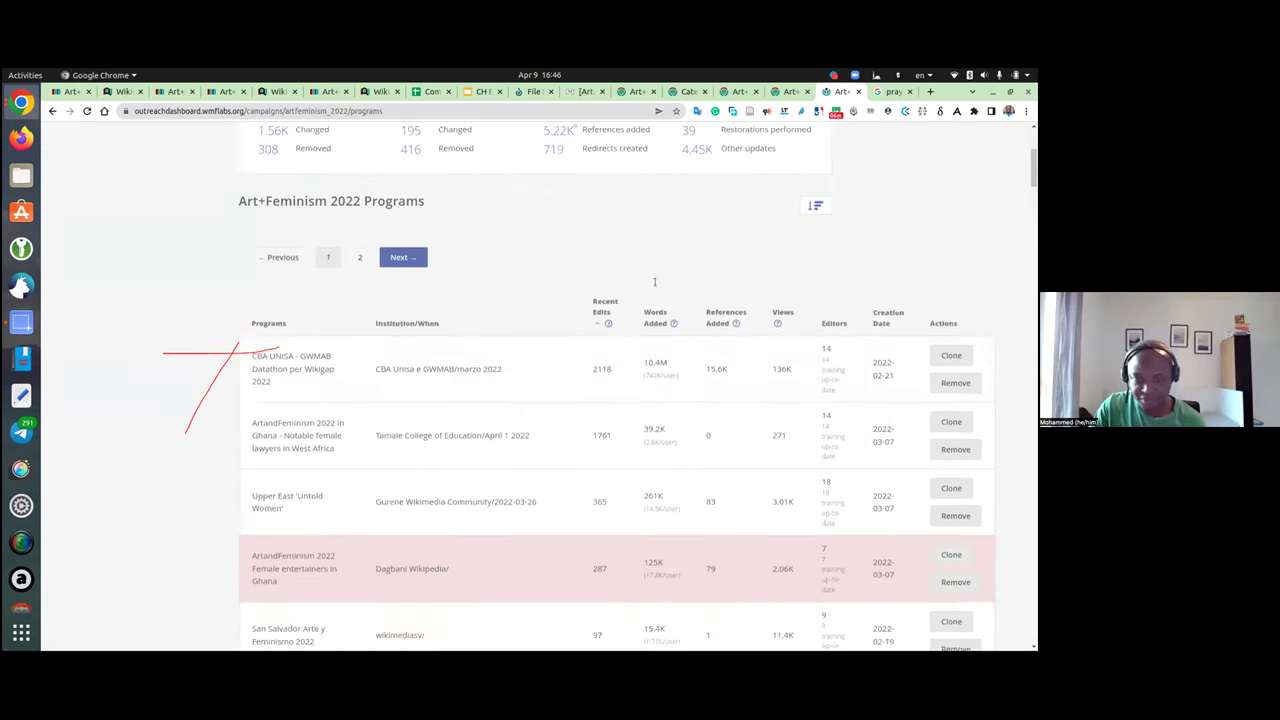
pyautogui.scroll(2, 524, 422)
pyautogui.scroll(-3, 524, 422)
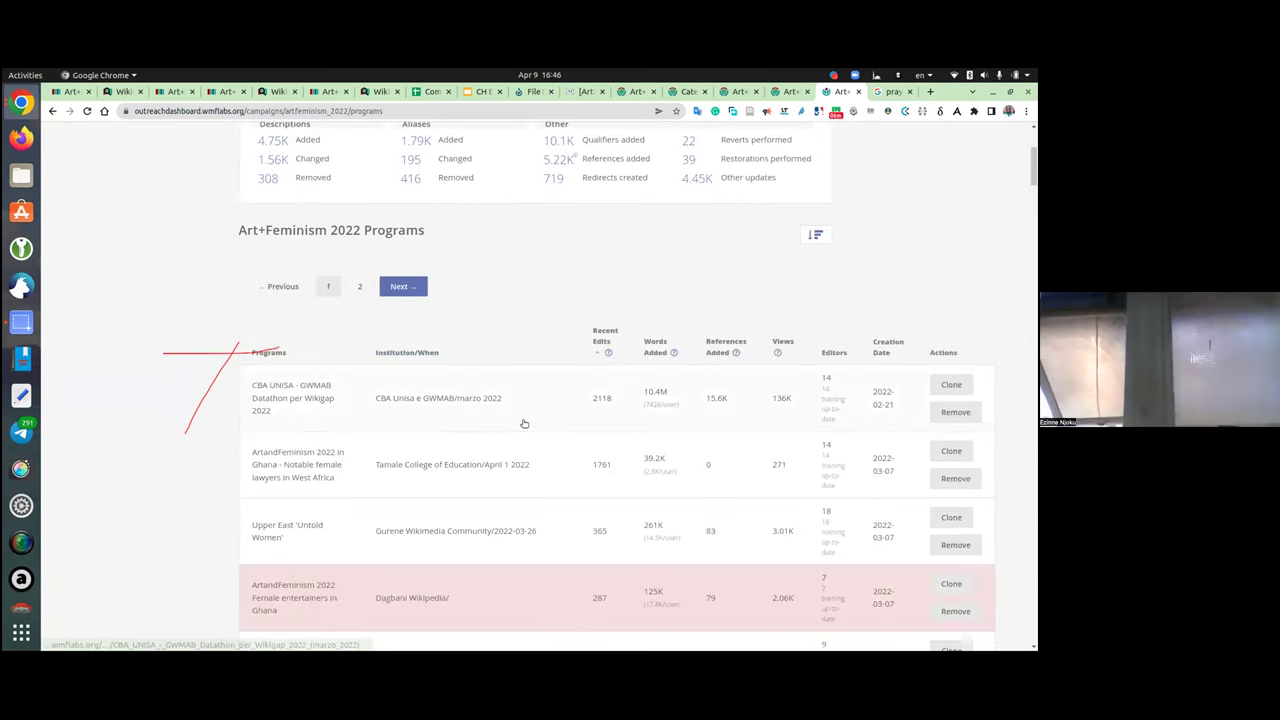
pyautogui.scroll(1, 563, 308)
pyautogui.scroll(2, 563, 308)
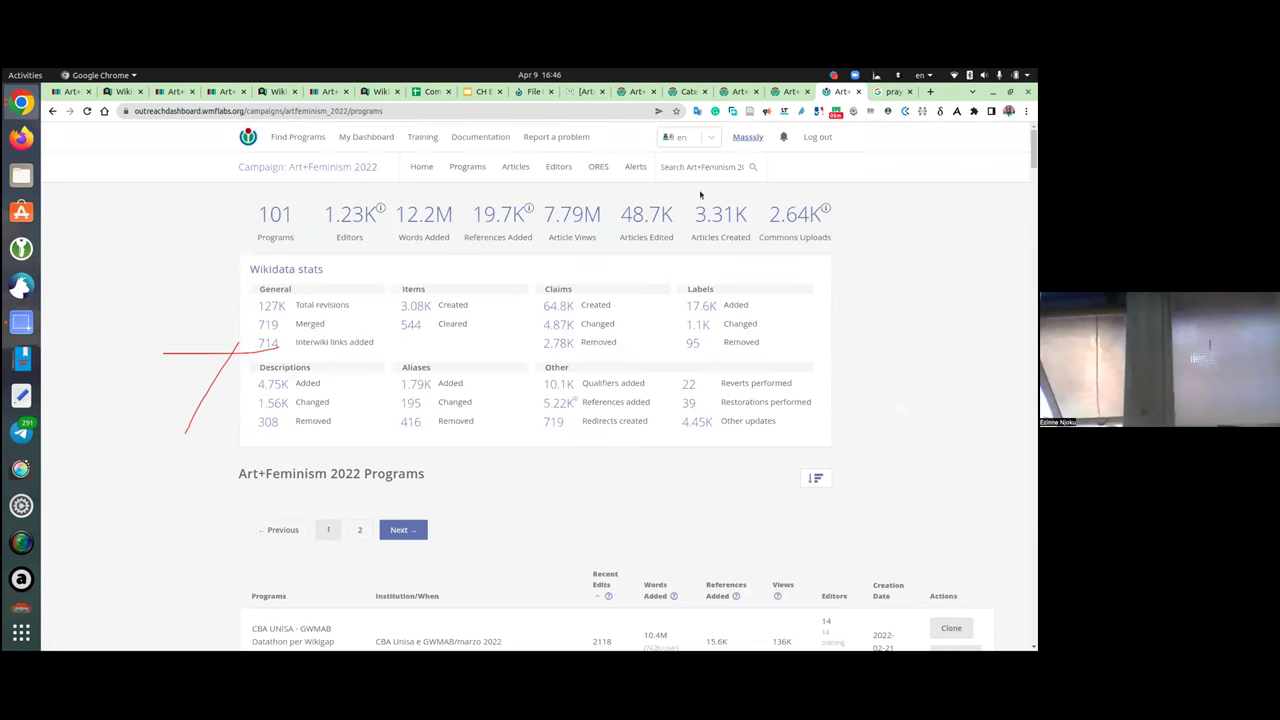
pyautogui.click(711, 167)
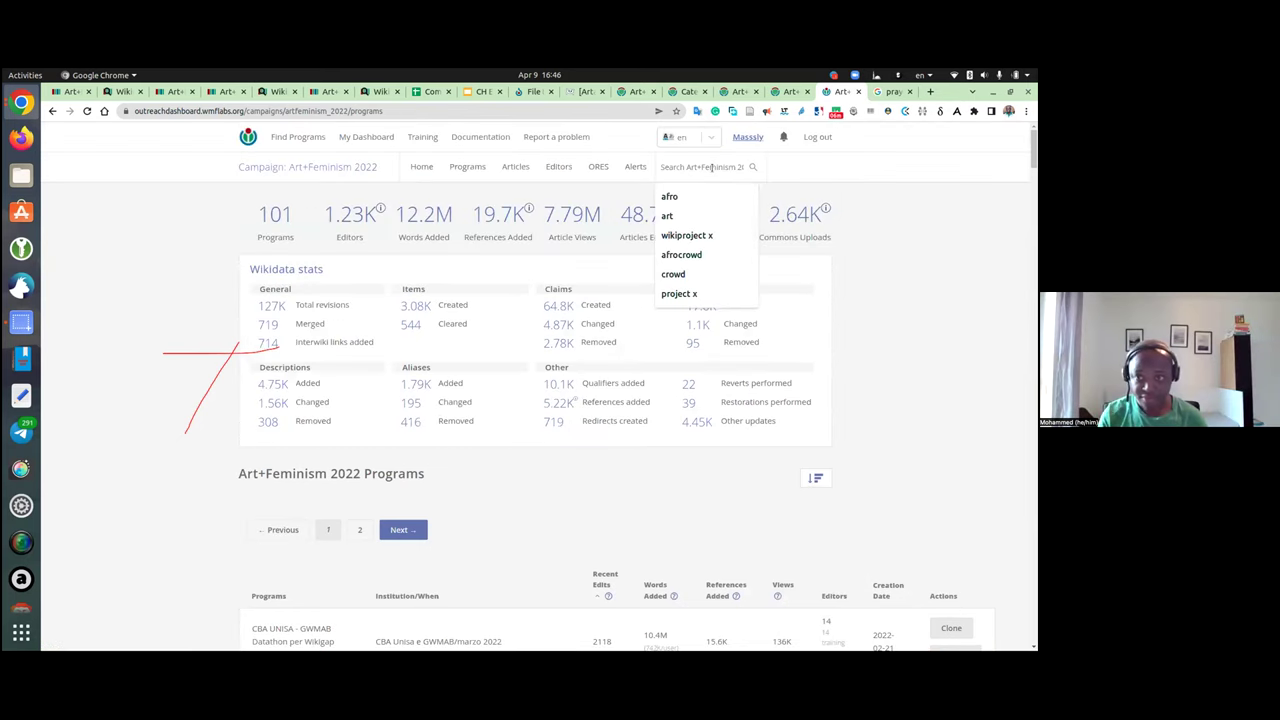
pyautogui.write('africa watch')
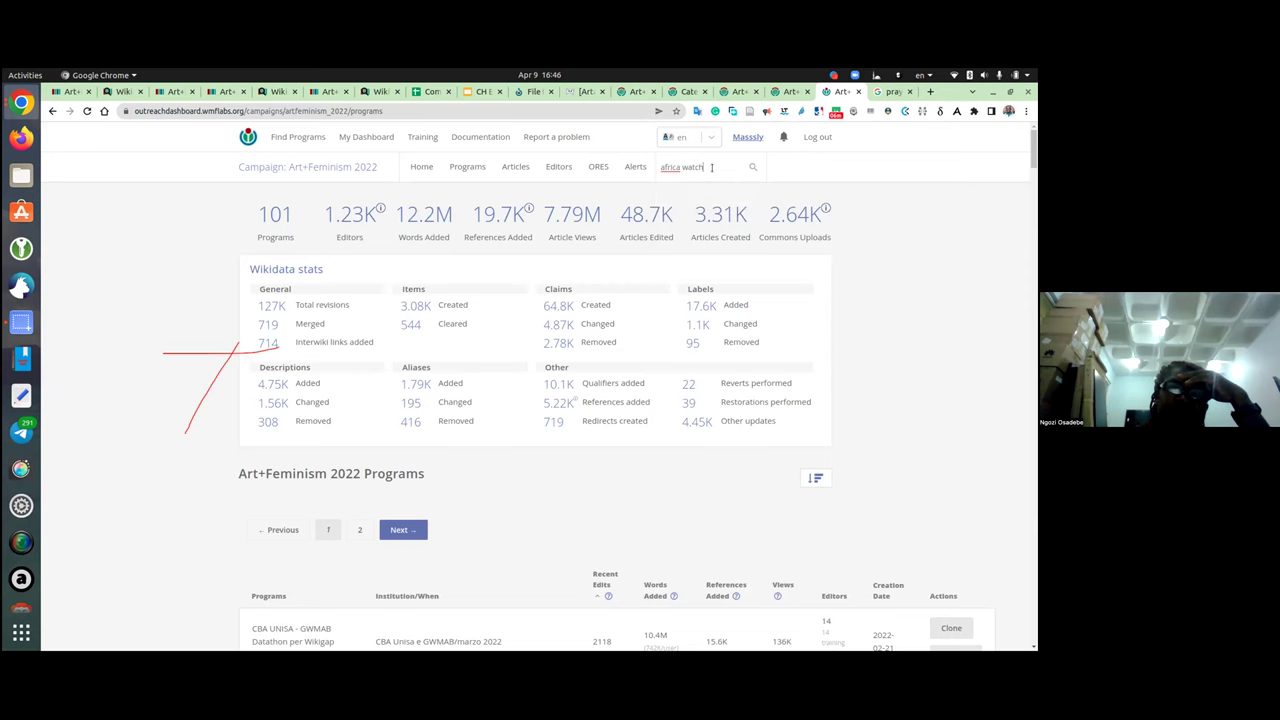
pyautogui.press('Return')
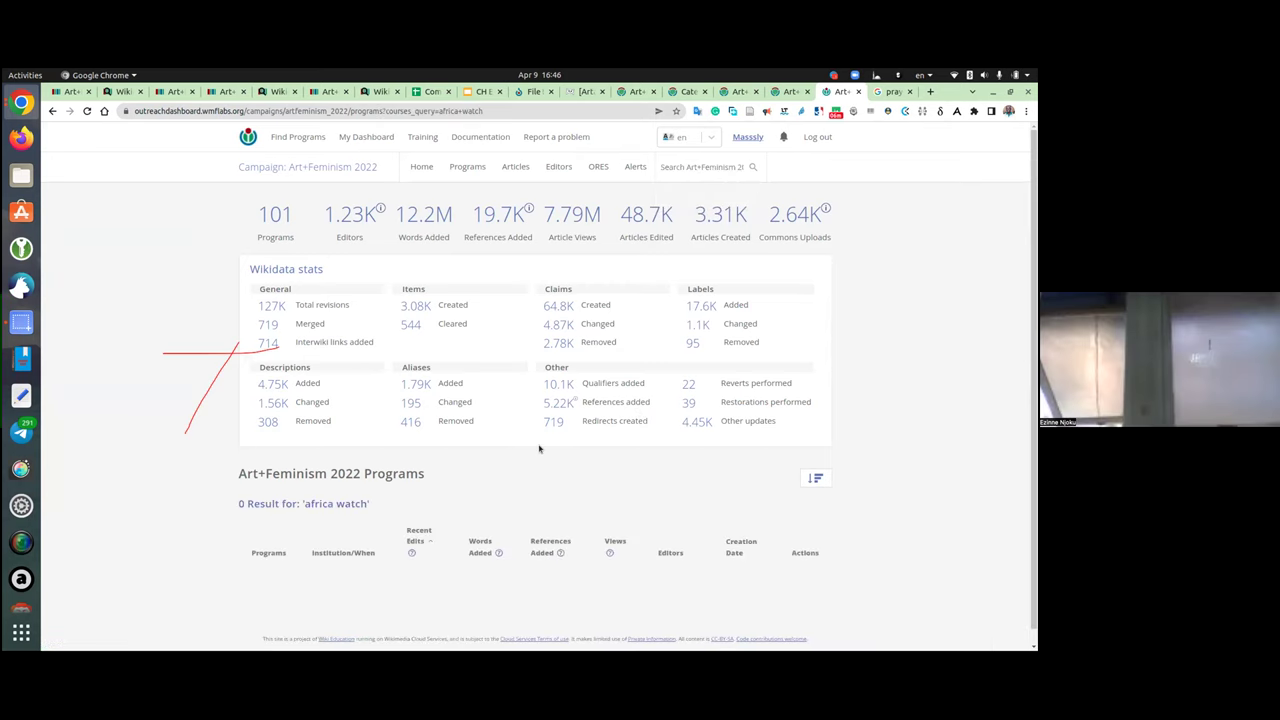
# Step: Return to the unfiltered programs list, scan its entries and find "africa" within the page
pyautogui.scroll(-1, 539, 449)
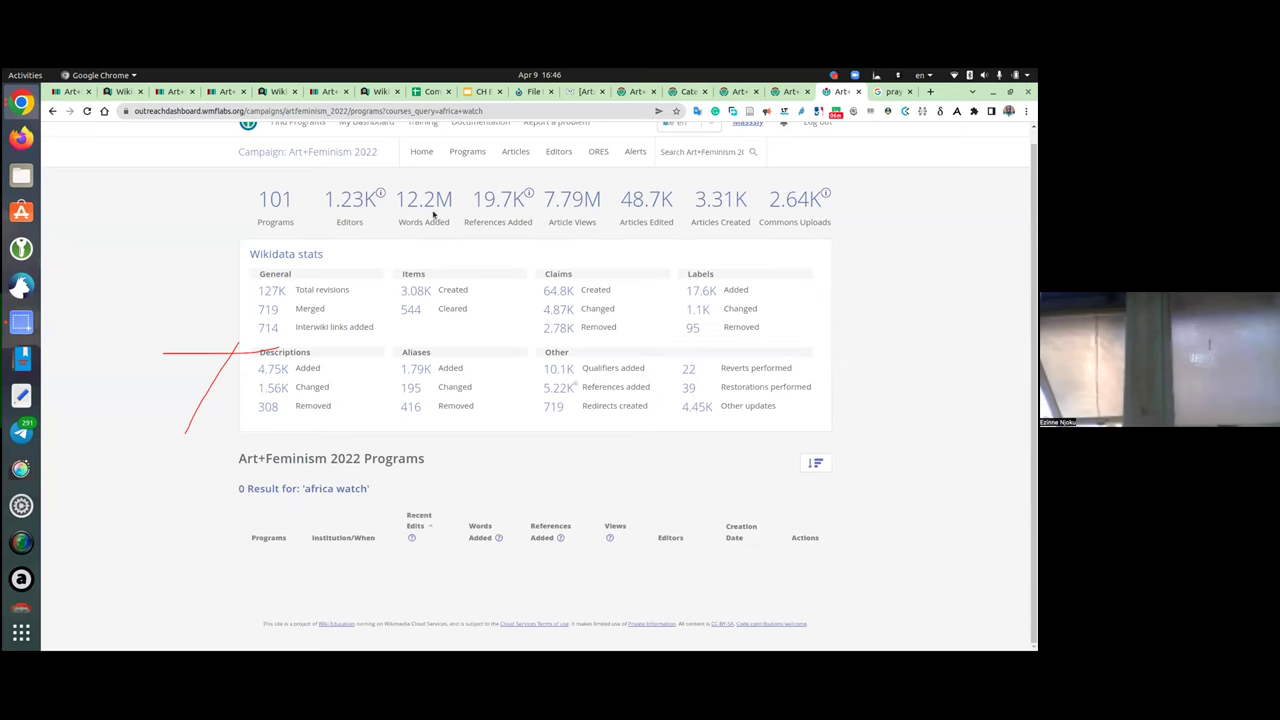
pyautogui.hotkey('alt', 'Left')
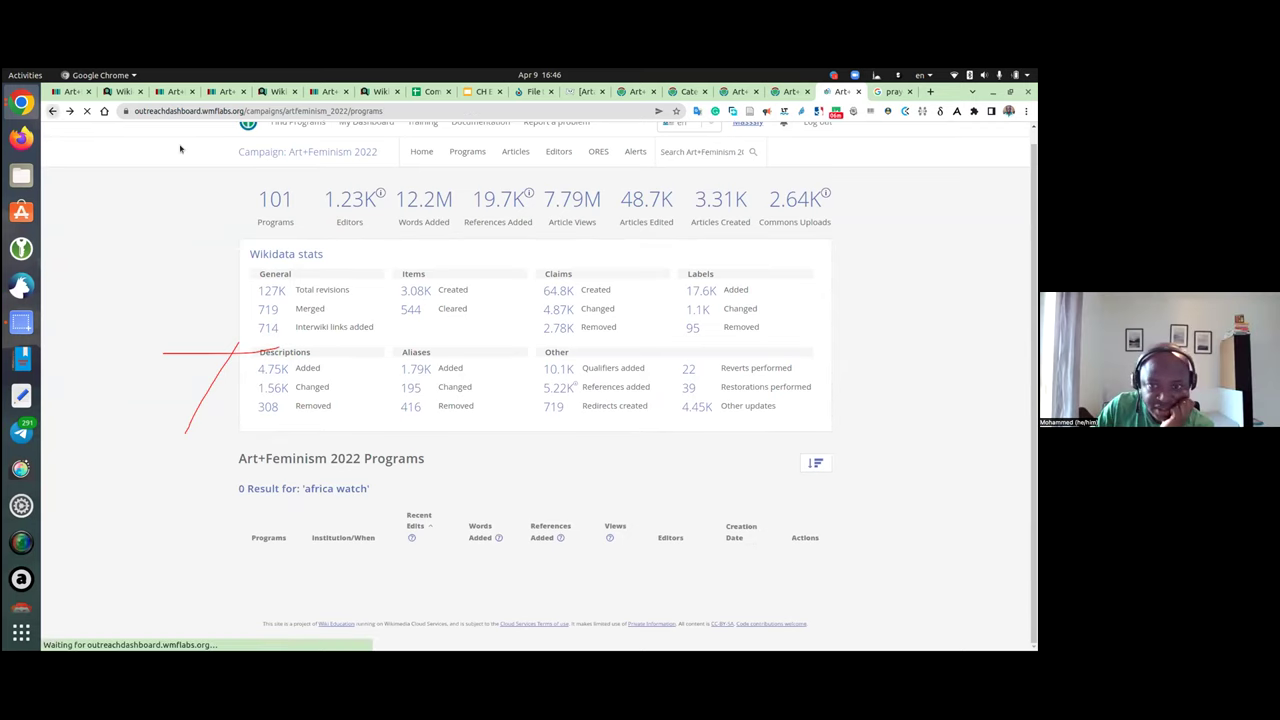
pyautogui.scroll(-3, 466, 456)
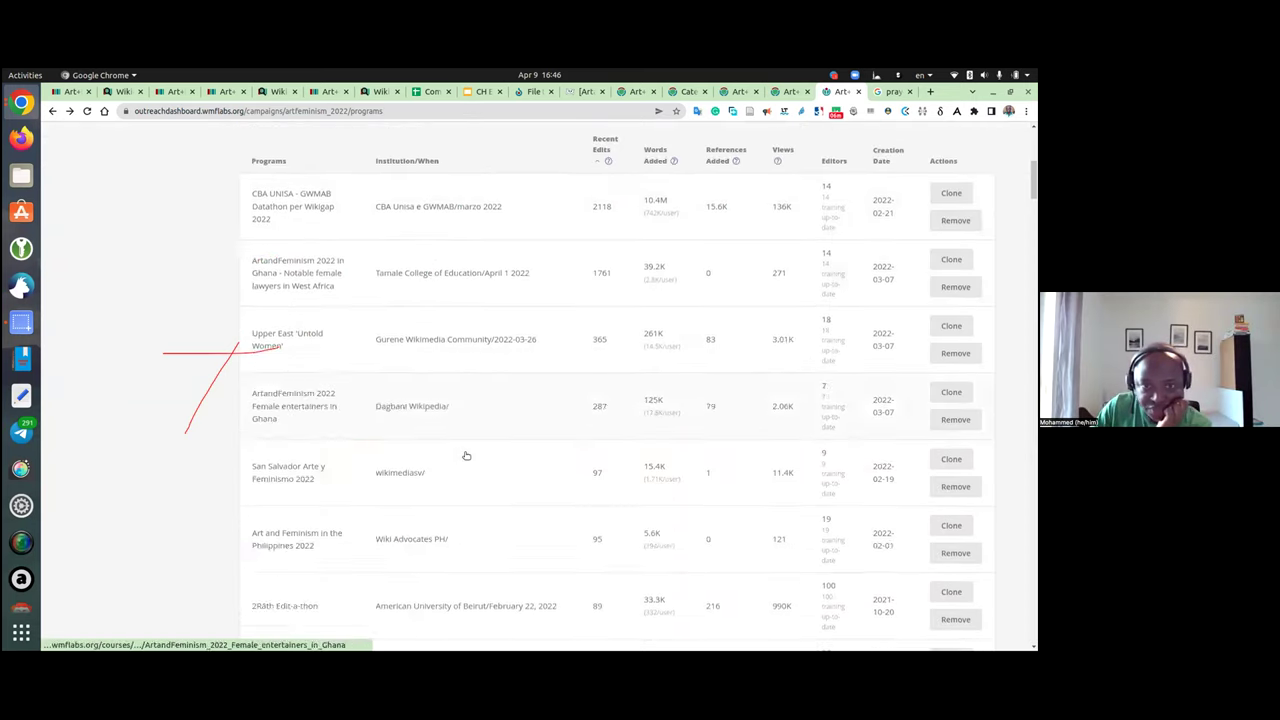
pyautogui.scroll(1, 476, 440)
pyautogui.scroll(5, 476, 432)
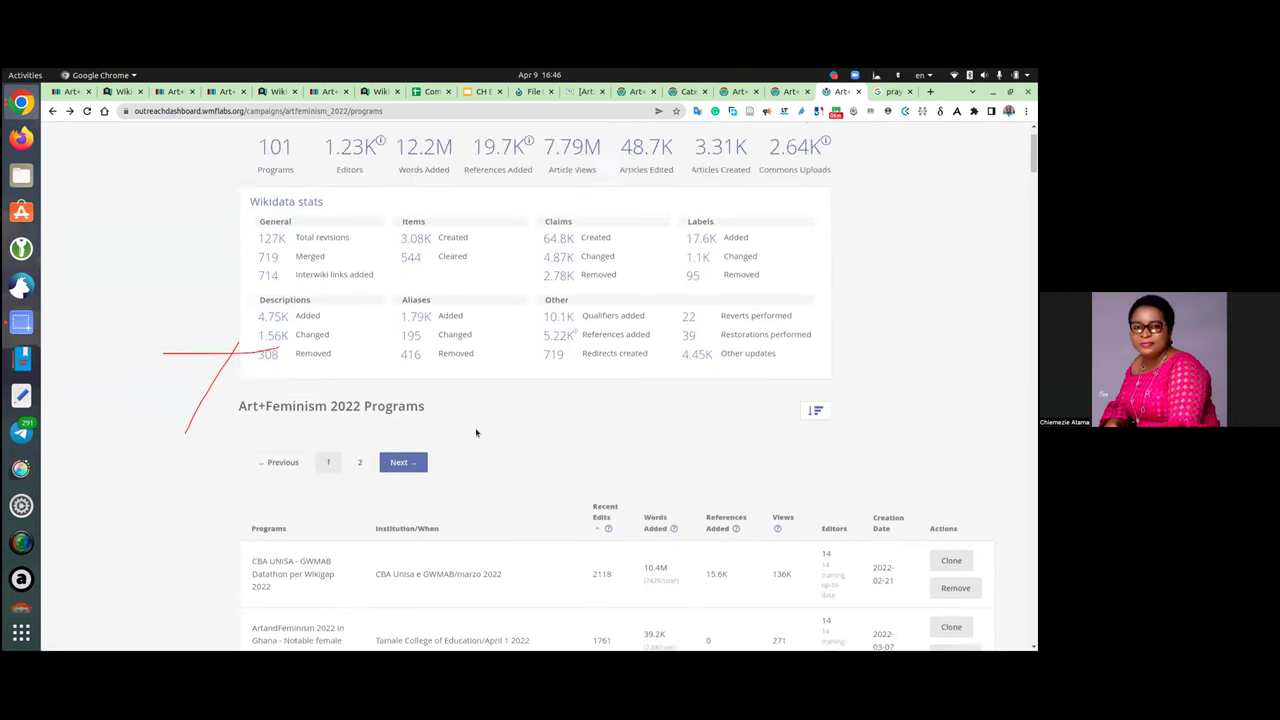
pyautogui.scroll(-2, 477, 434)
pyautogui.scroll(-3, 355, 462)
pyautogui.hotkey('ctrl', 'f')
pyautogui.write('africa')
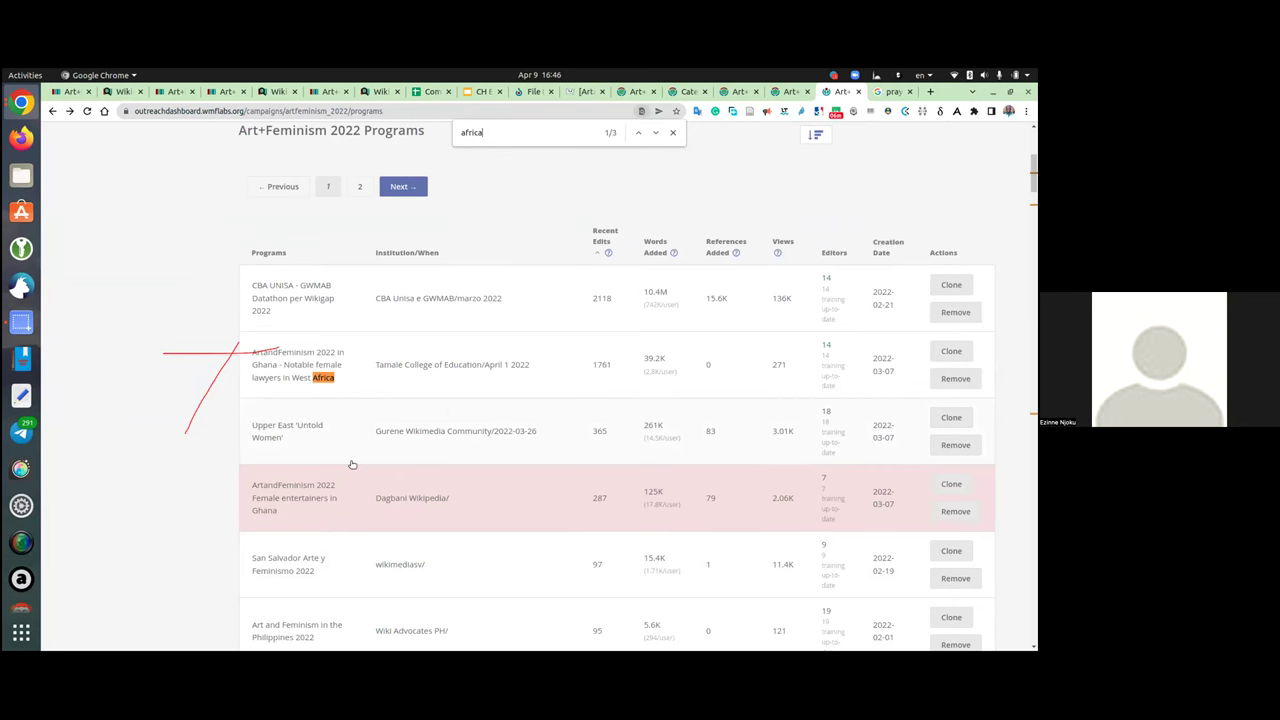
pyautogui.scroll(3, 352, 465)
pyautogui.click(672, 132)
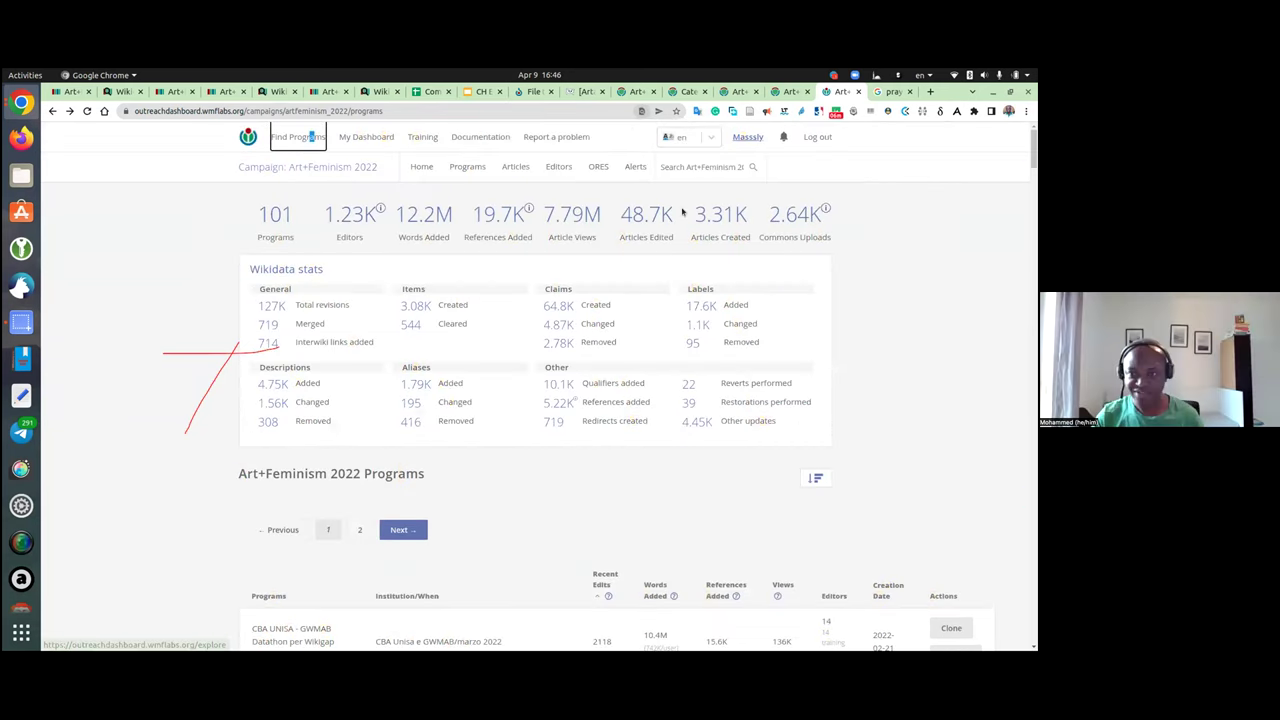
# Step: Search the Art+Feminism 2022 campaign's programs for "equity watch"
pyautogui.click(707, 167)
pyautogui.write('equity')
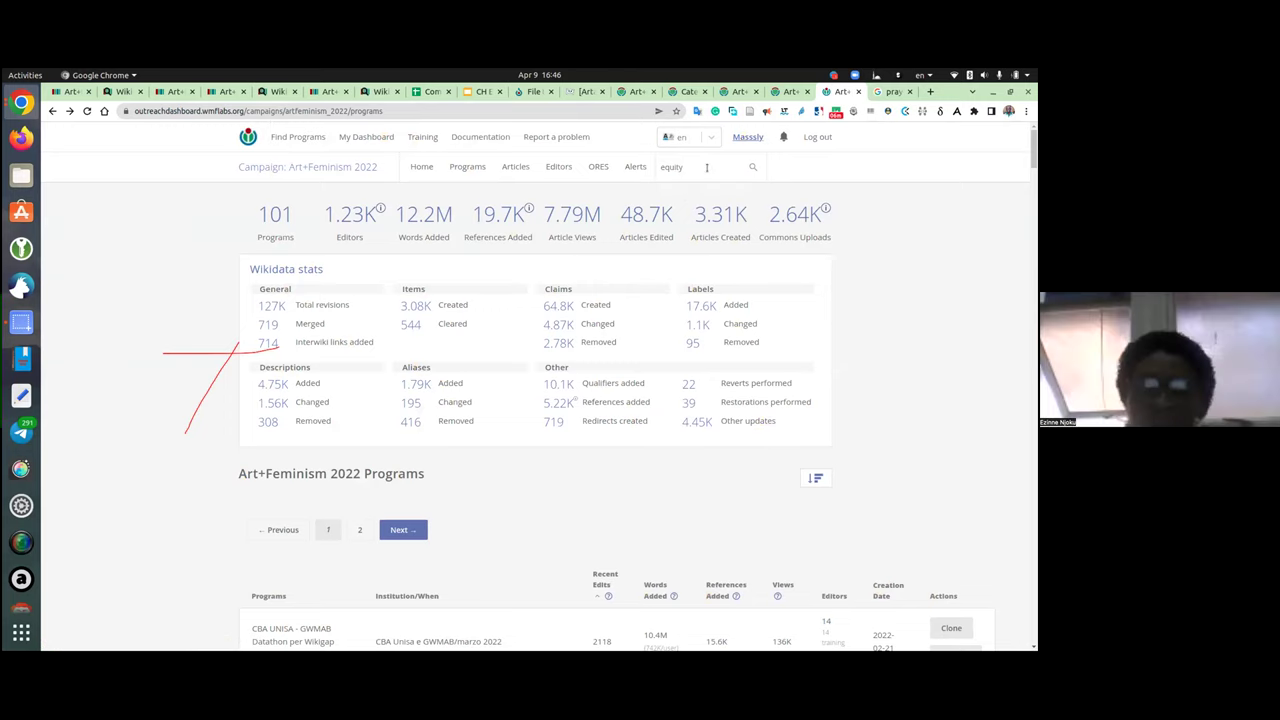
pyautogui.write(' watch')
pyautogui.press('Return')
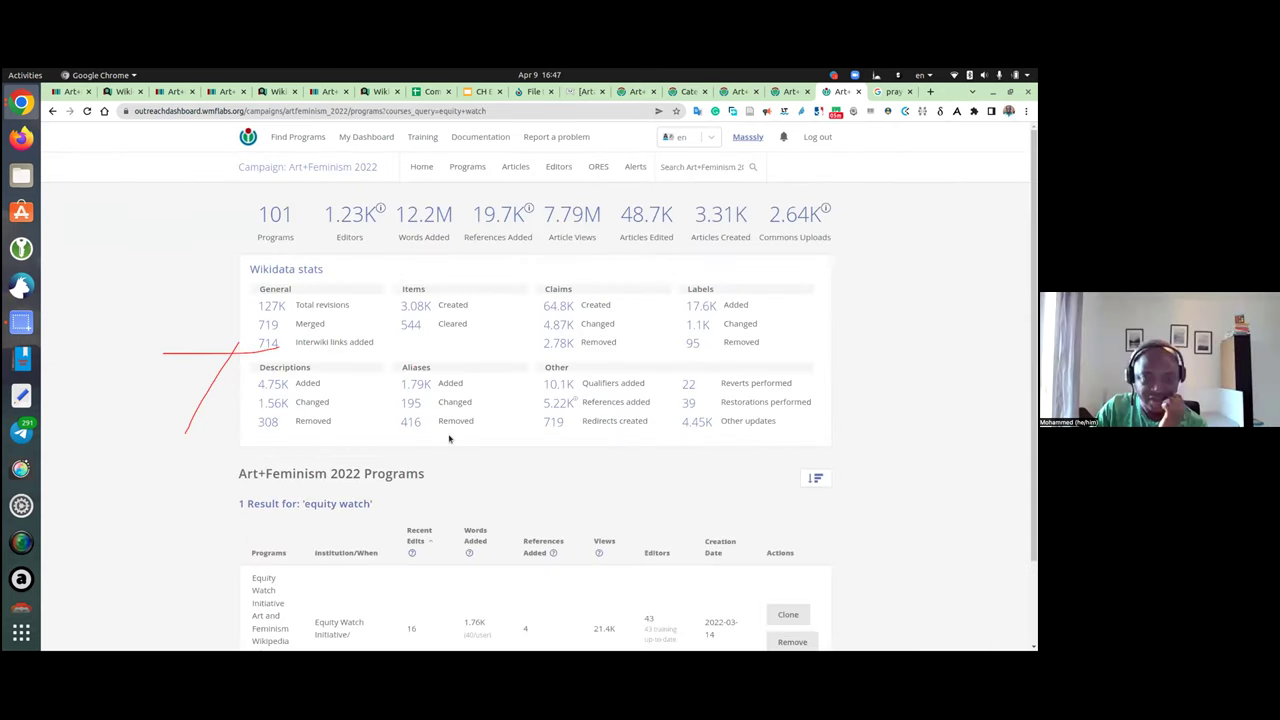
# Step: Open the Equity Watch Initiative Art and Feminism edit-a-thon program and check its editor count and details
pyautogui.scroll(-2, 454, 429)
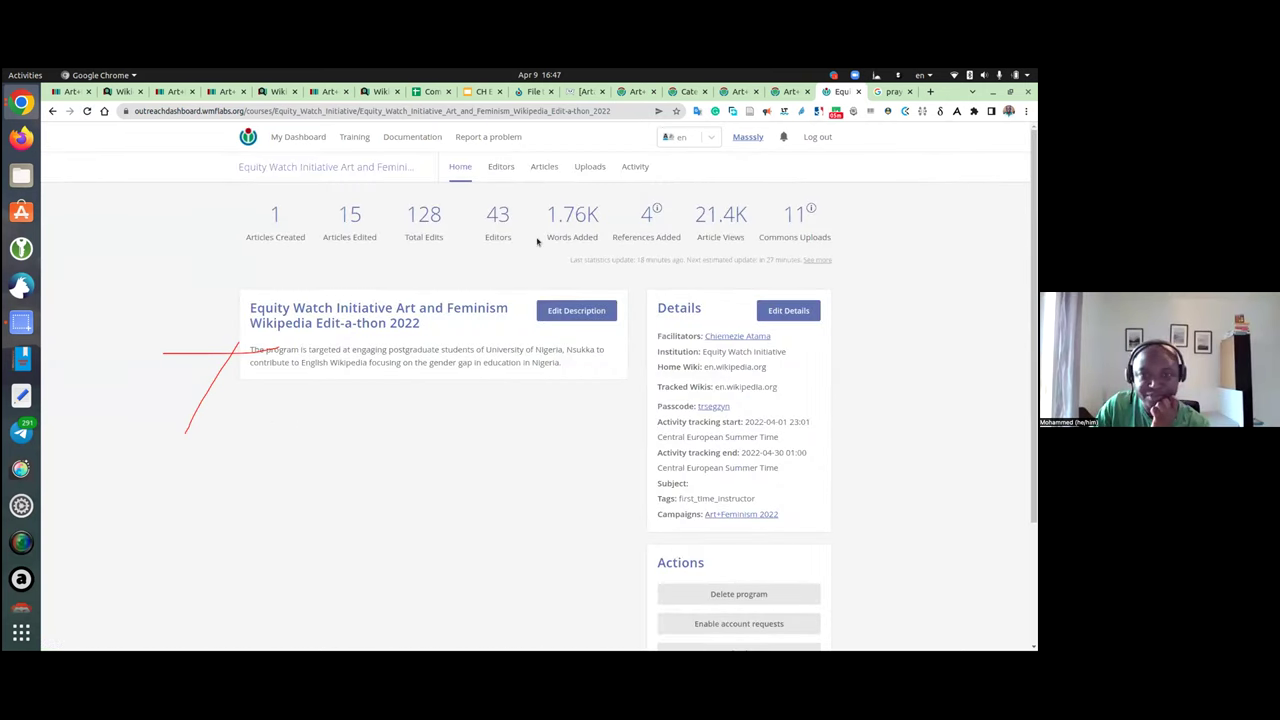
pyautogui.moveTo(513, 242); pyautogui.dragTo(480, 226)
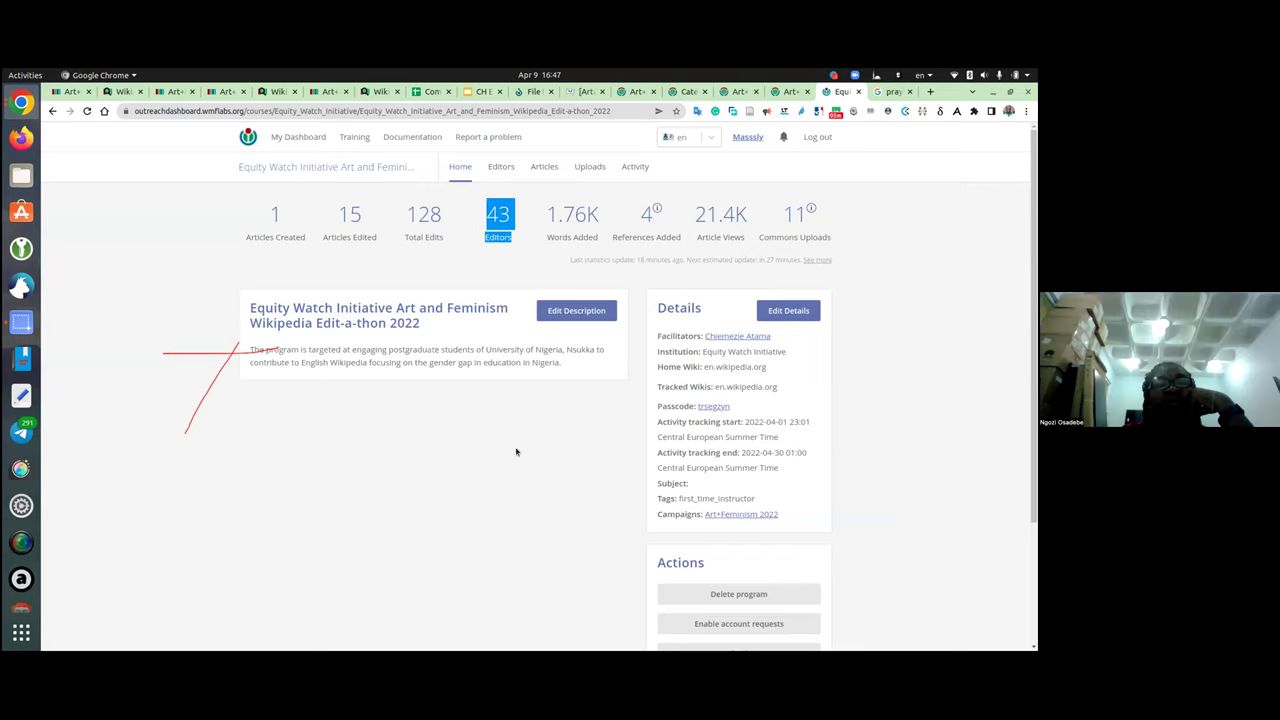
pyautogui.scroll(-2, 534, 449)
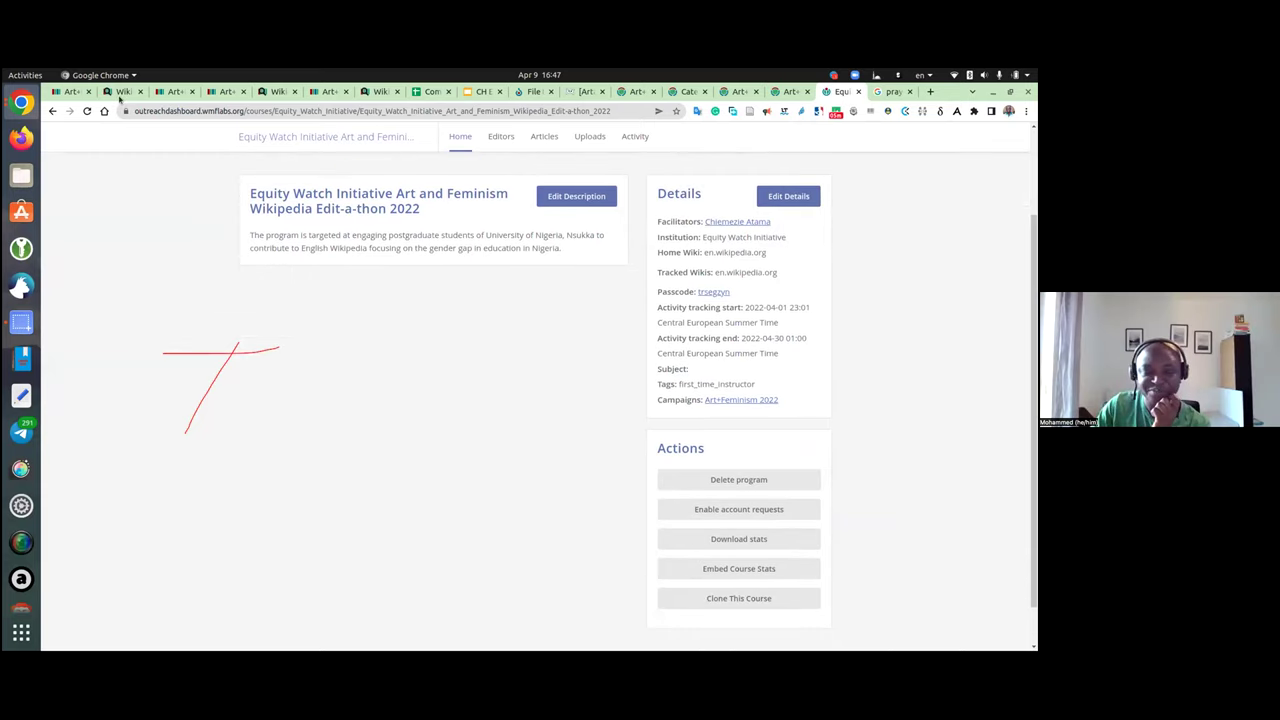
pyautogui.scroll(2, 509, 230)
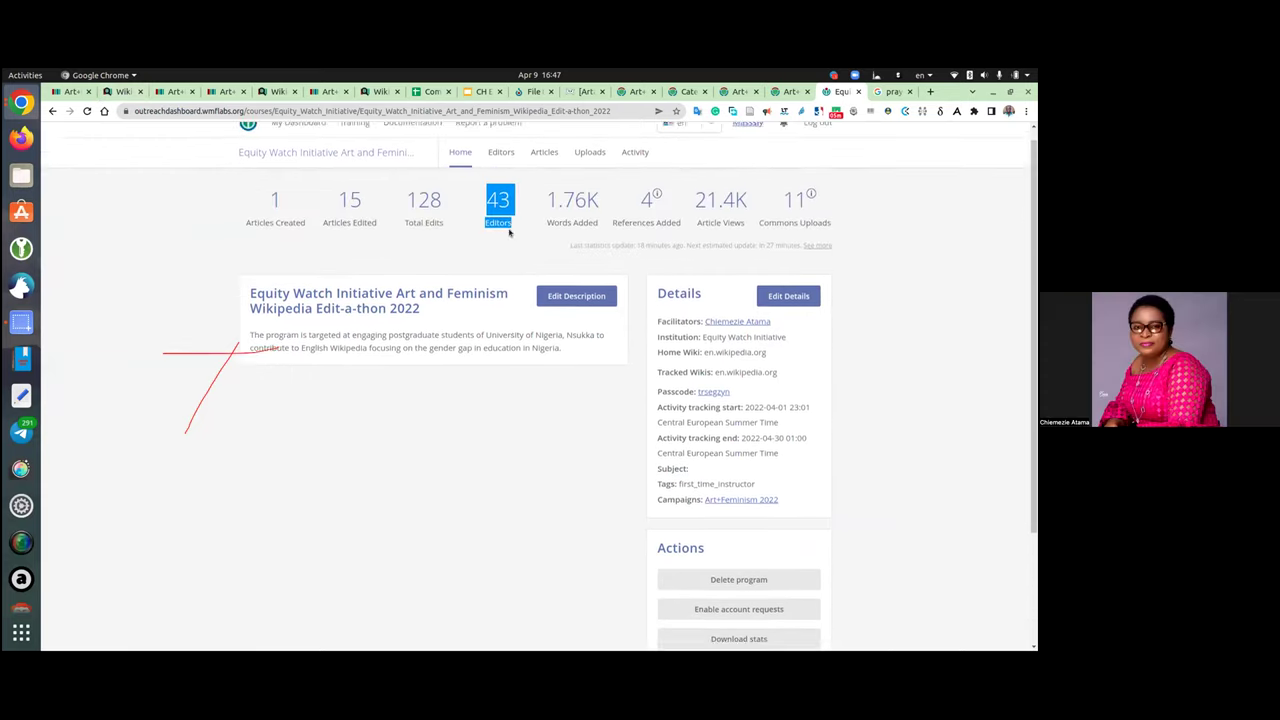
pyautogui.scroll(1, 509, 231)
pyautogui.click(513, 241)
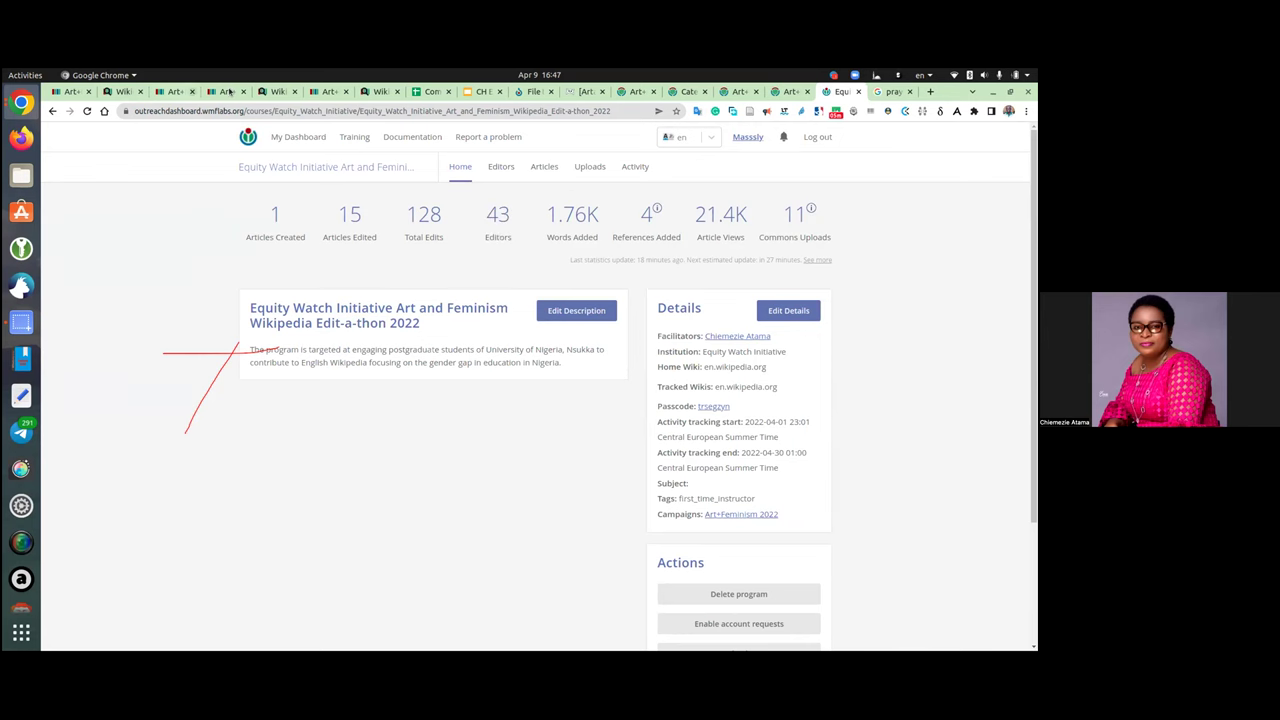
# Step: On the Art+Feminism's 2022 campaign item, set the University of Nigeria location's number of participants to 46 and publish it
pyautogui.click(229, 91)
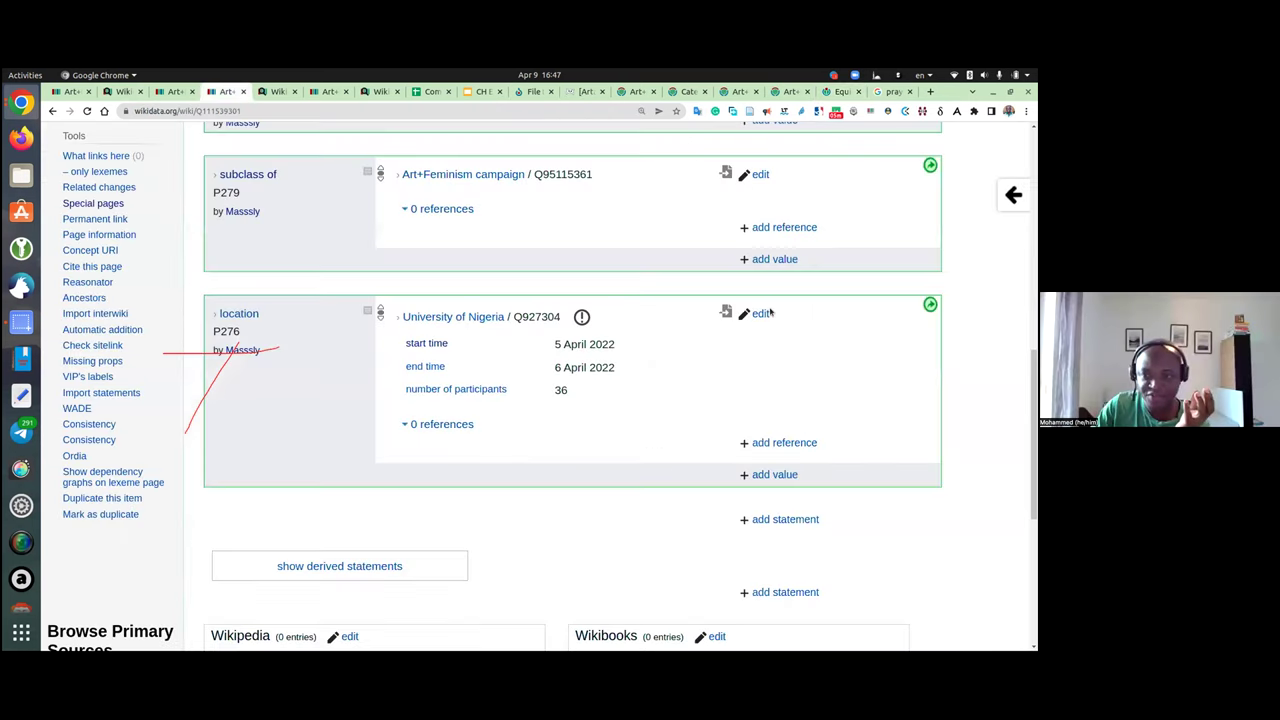
pyautogui.click(759, 314)
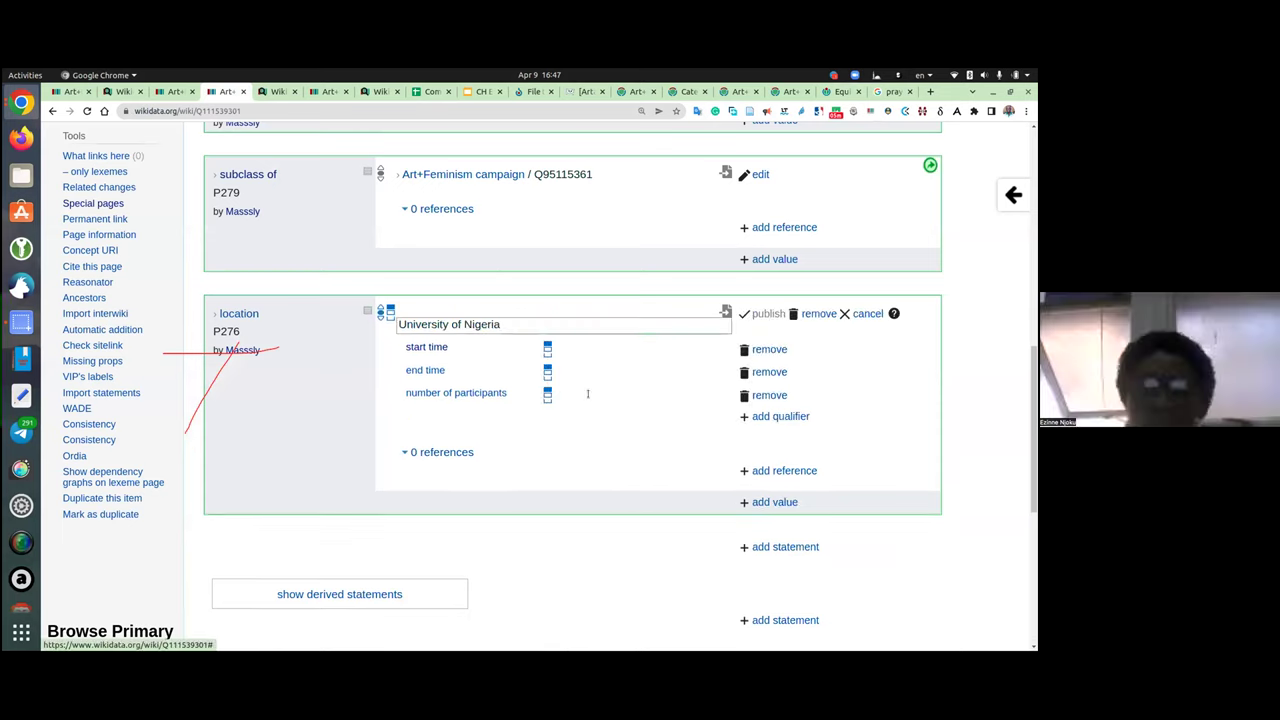
pyautogui.click(587, 393)
pyautogui.press('BackSpace')
pyautogui.press('BackSpace')
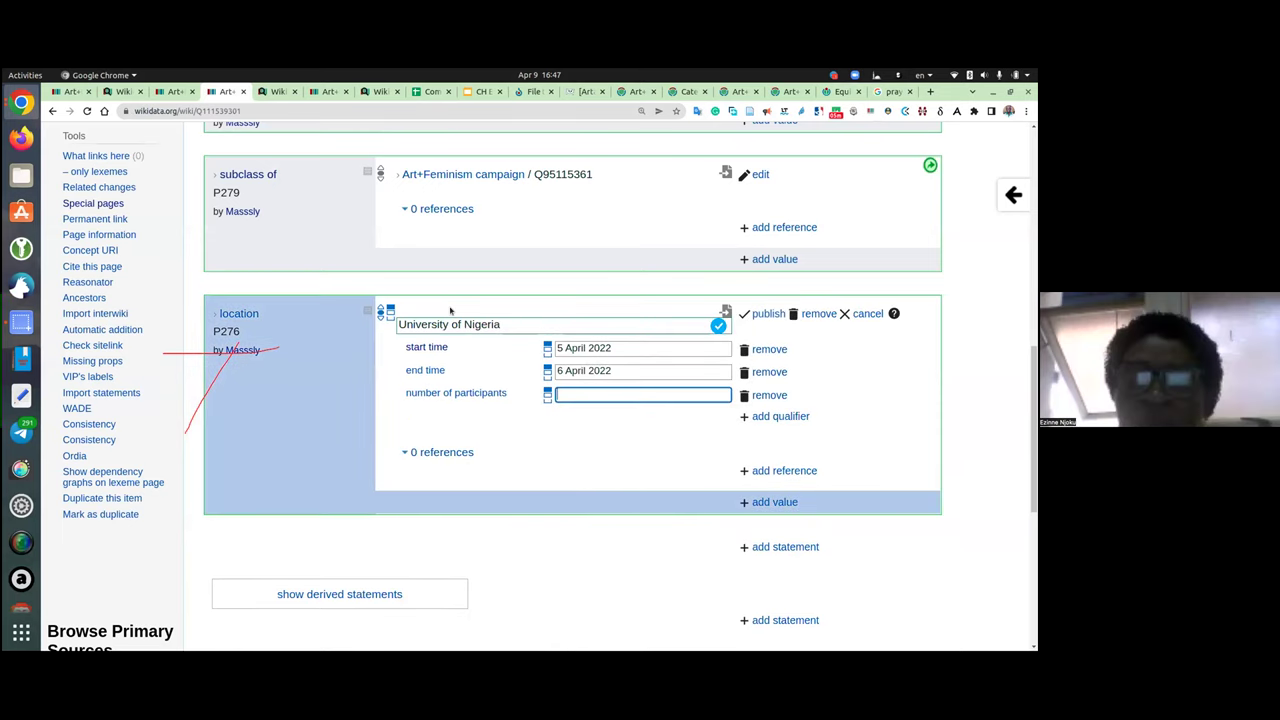
pyautogui.write('46')
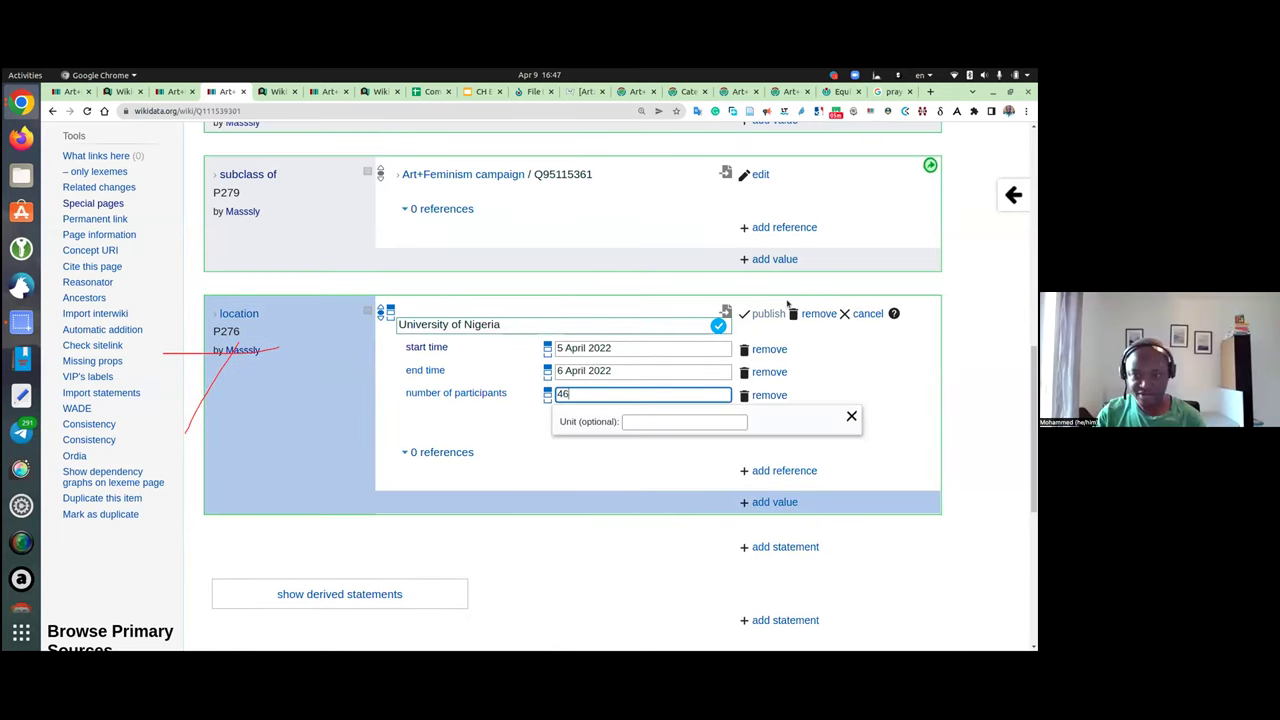
pyautogui.click(766, 313)
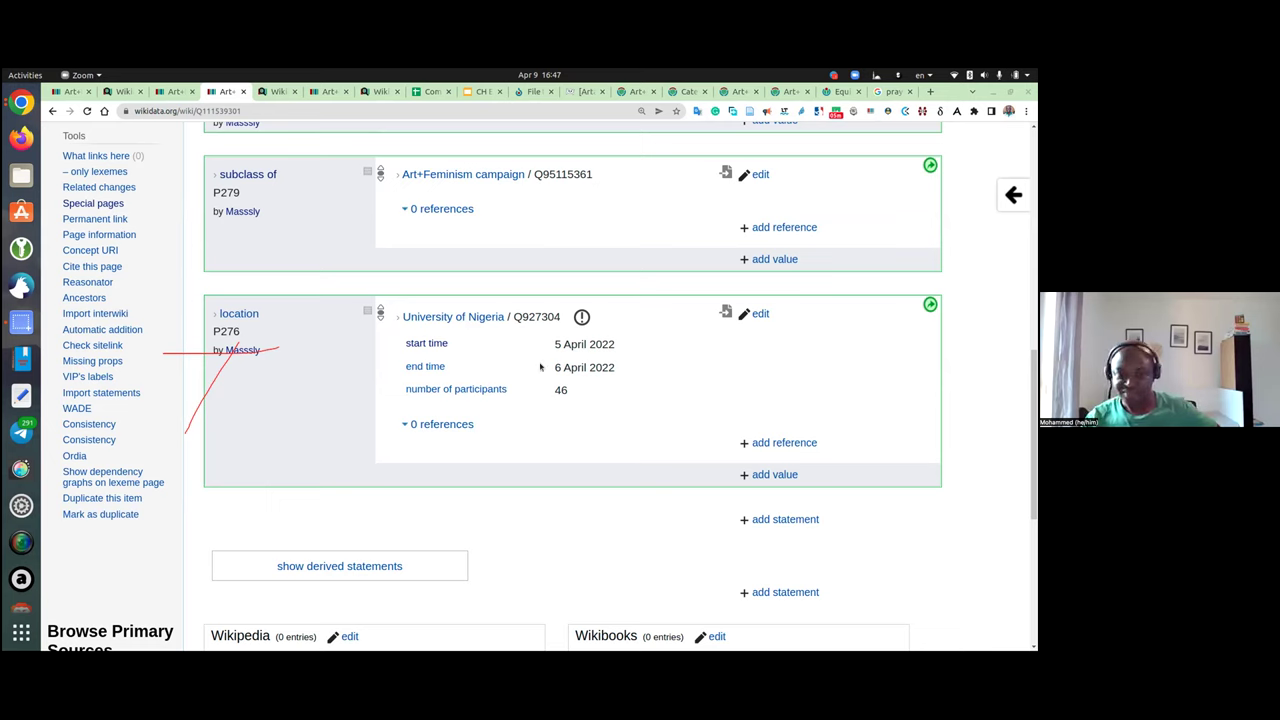
# Step: Look back over the item from its location statement up to its heading and multilingual labels
pyautogui.scroll(-1, 535, 405)
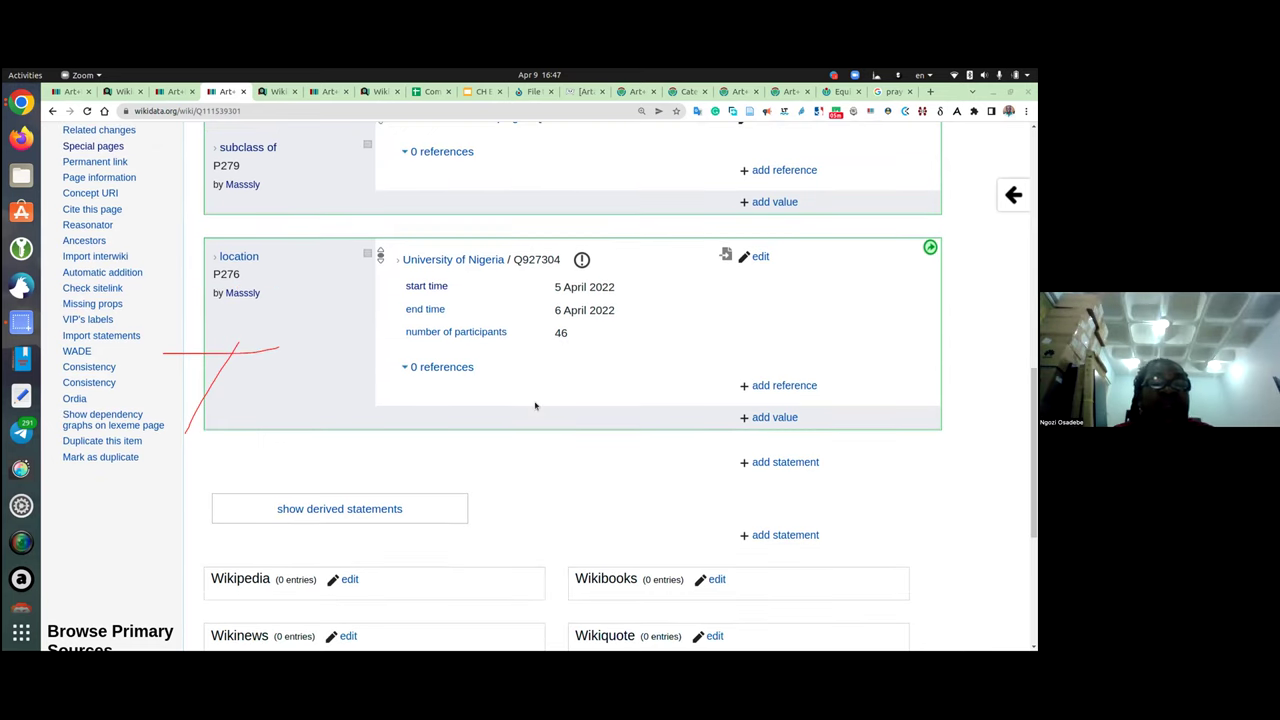
pyautogui.scroll(2, 535, 405)
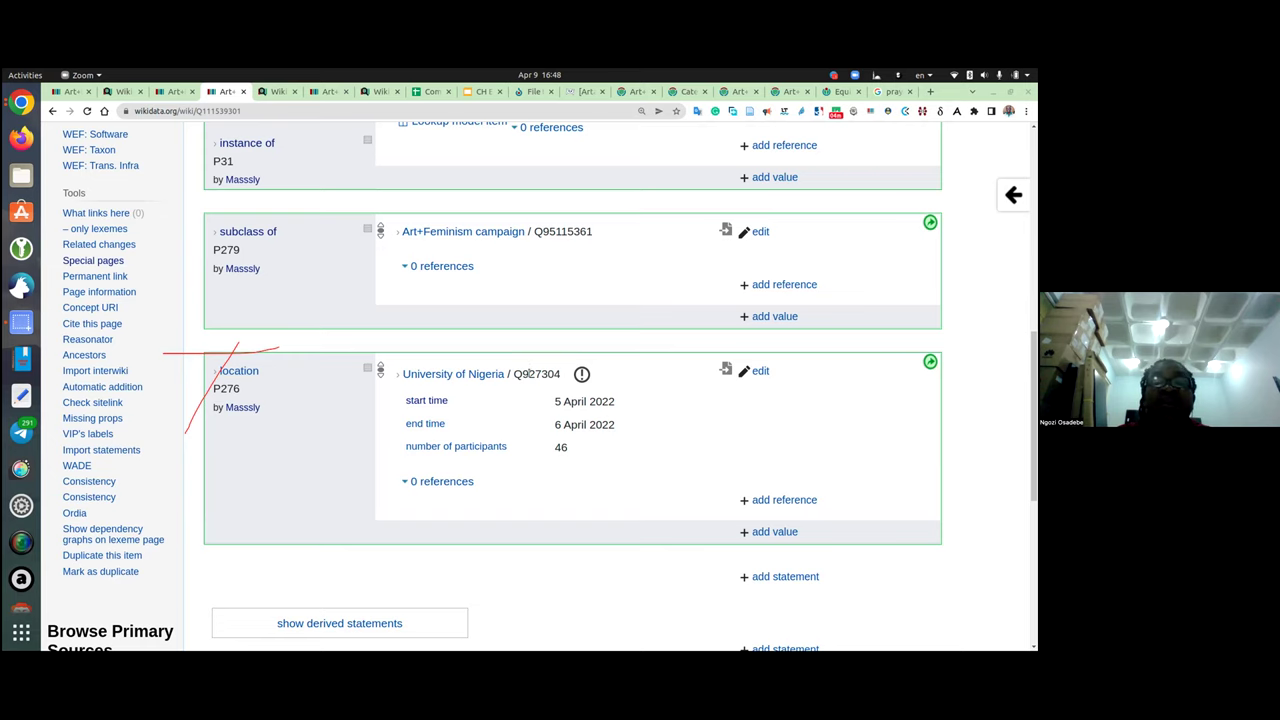
pyautogui.scroll(2, 530, 378)
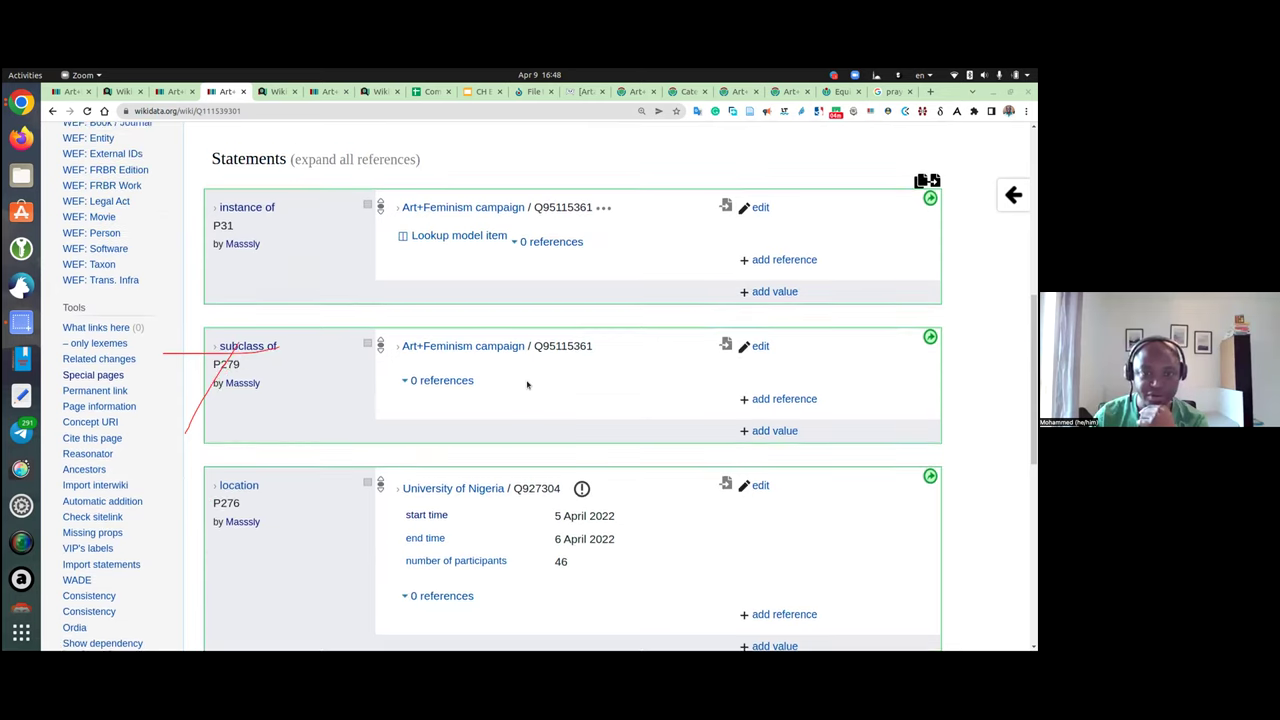
pyautogui.scroll(1, 526, 388)
pyautogui.scroll(3, 526, 388)
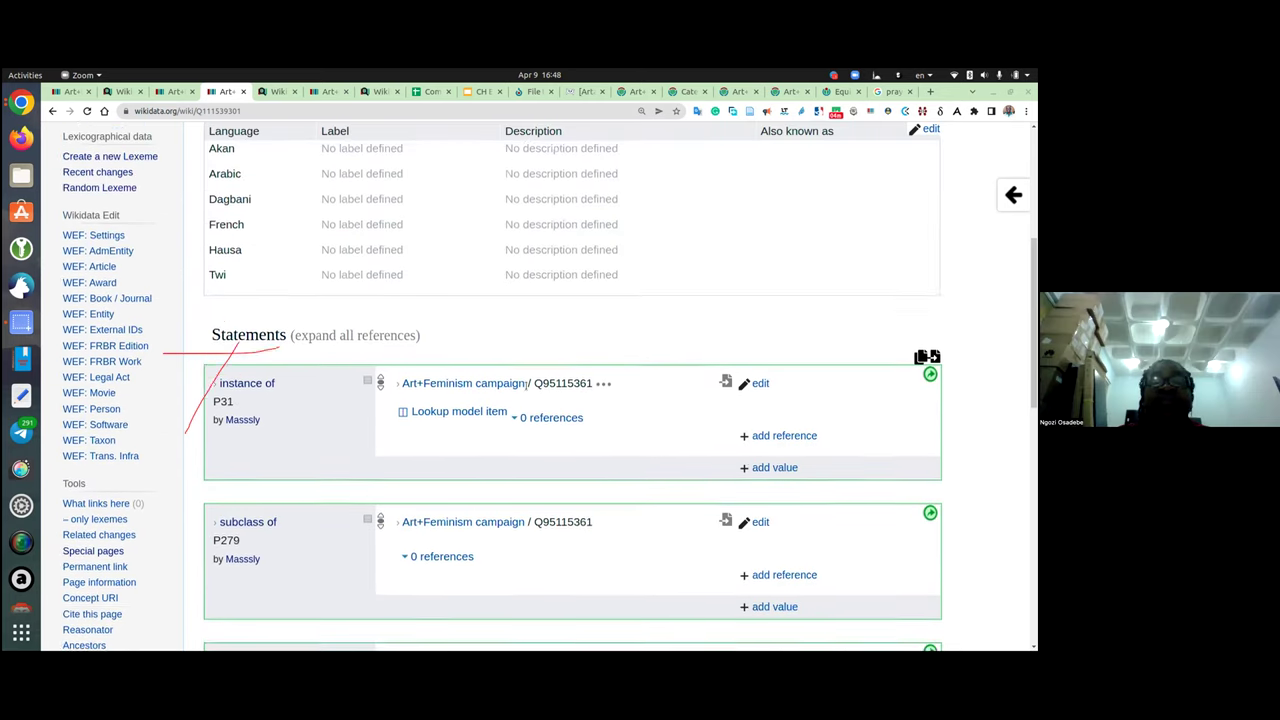
pyautogui.scroll(5, 508, 420)
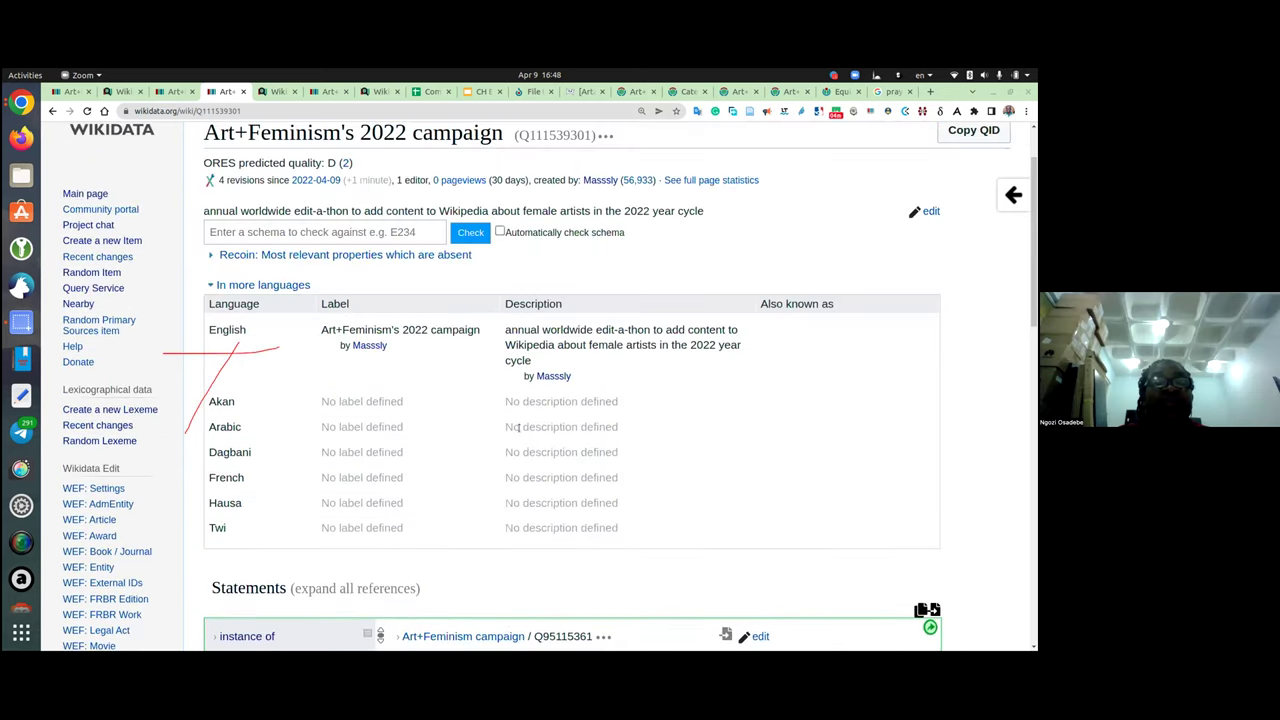
pyautogui.scroll(1, 473, 482)
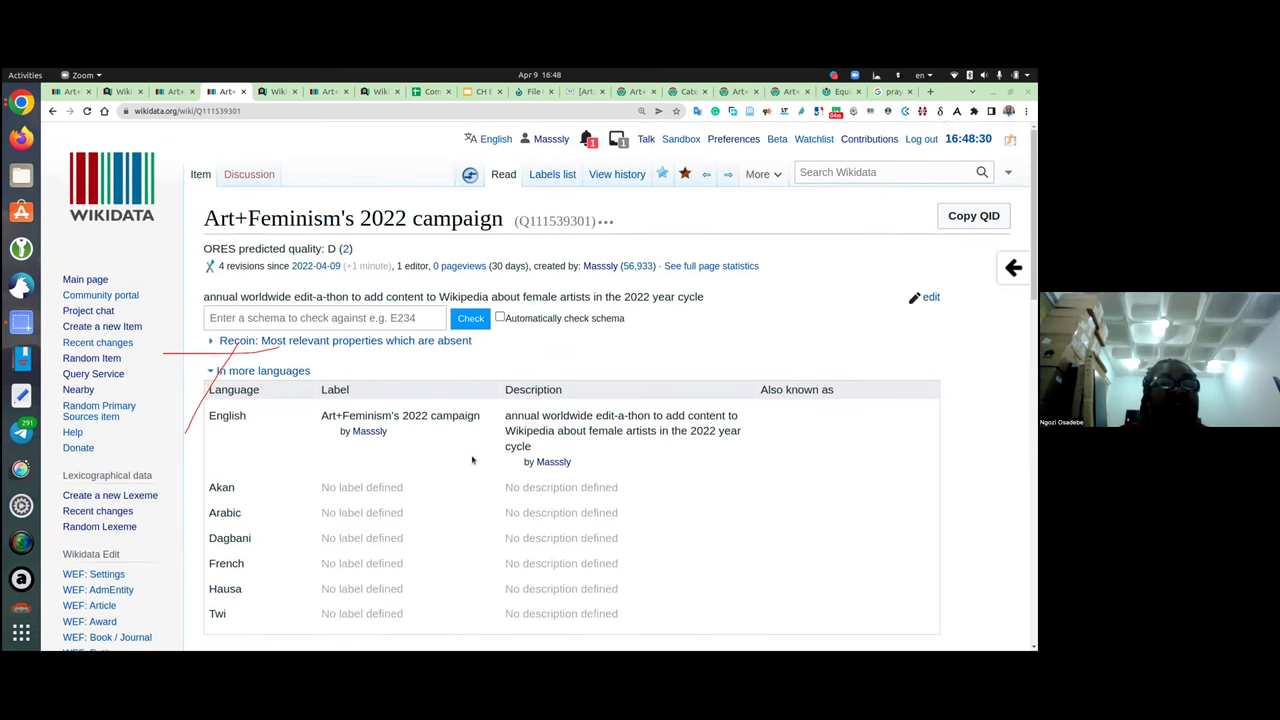
# Step: Review the item's statements, singling out the instance of value, then subclass of and the location with its qualifiers
pyautogui.scroll(-1, 472, 458)
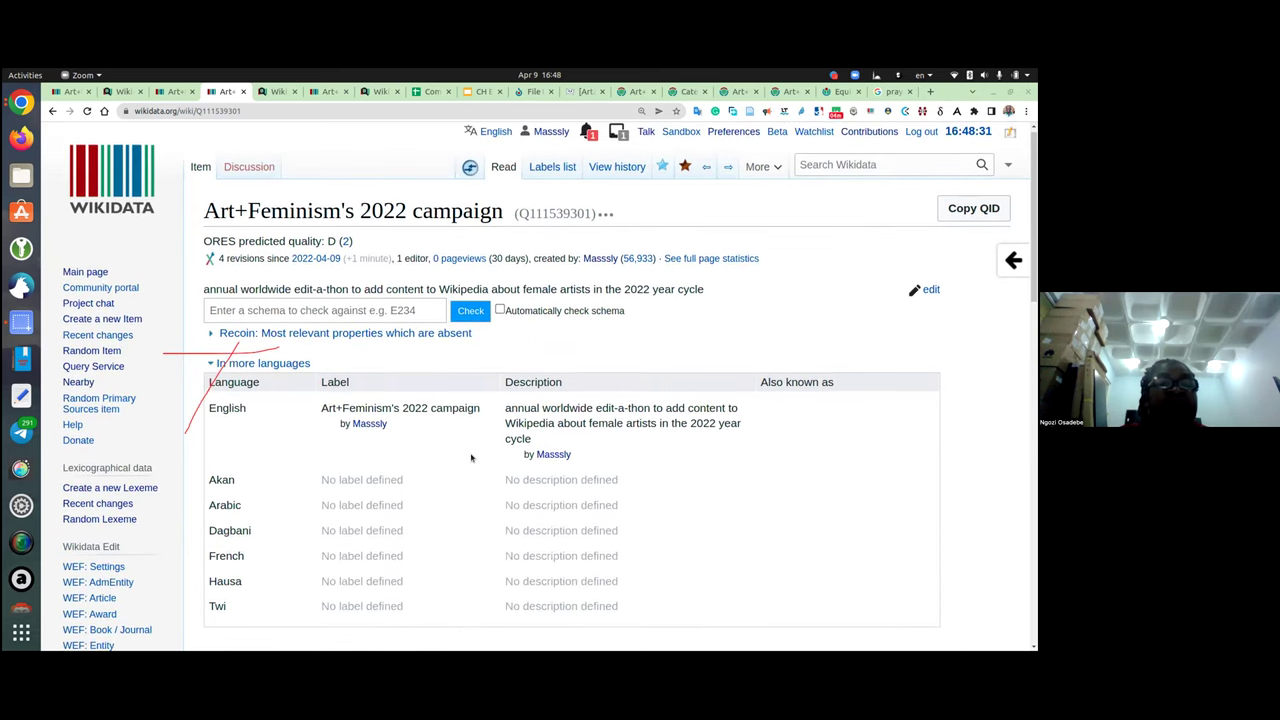
pyautogui.scroll(-7, 471, 458)
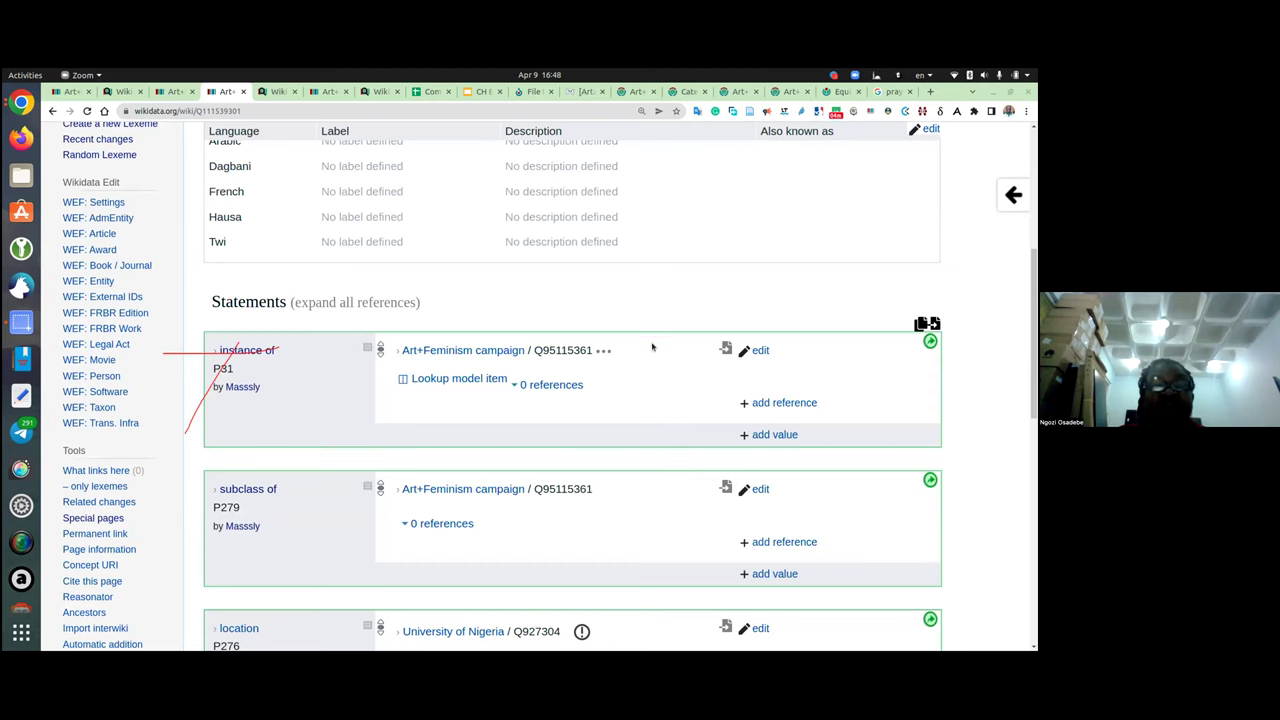
pyautogui.scroll(-2, 652, 347)
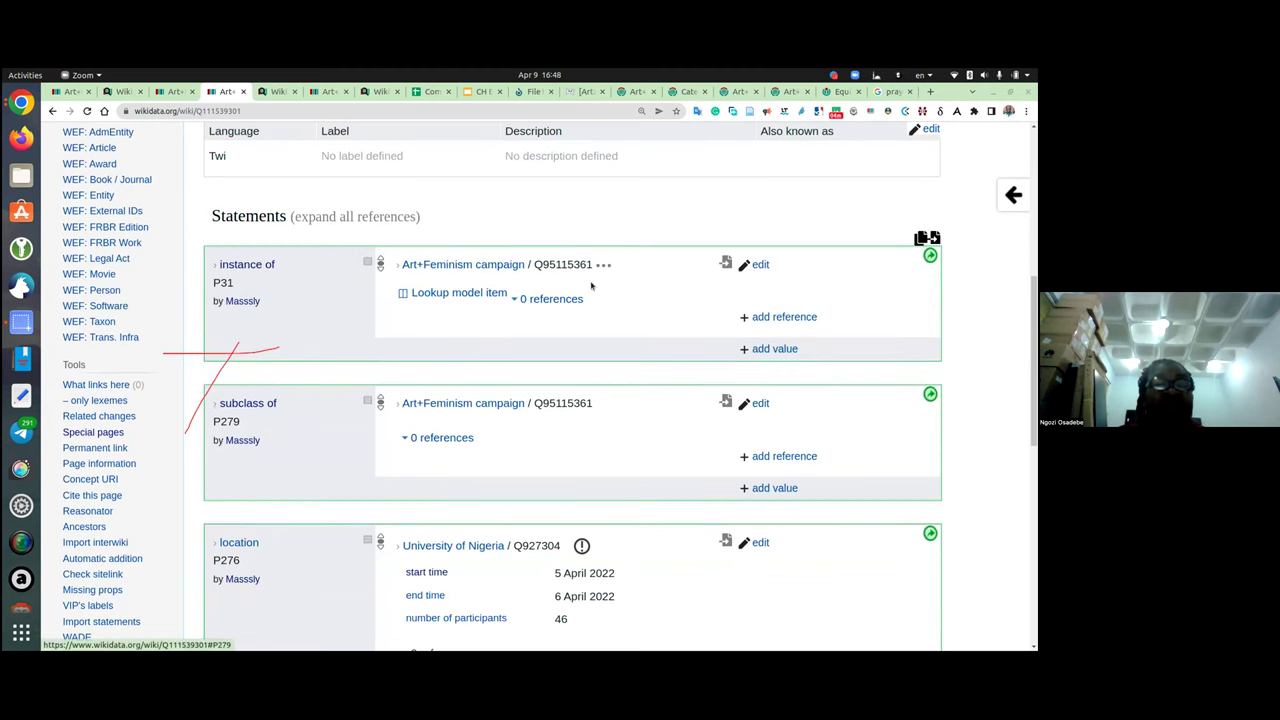
pyautogui.moveTo(628, 266); pyautogui.dragTo(224, 262)
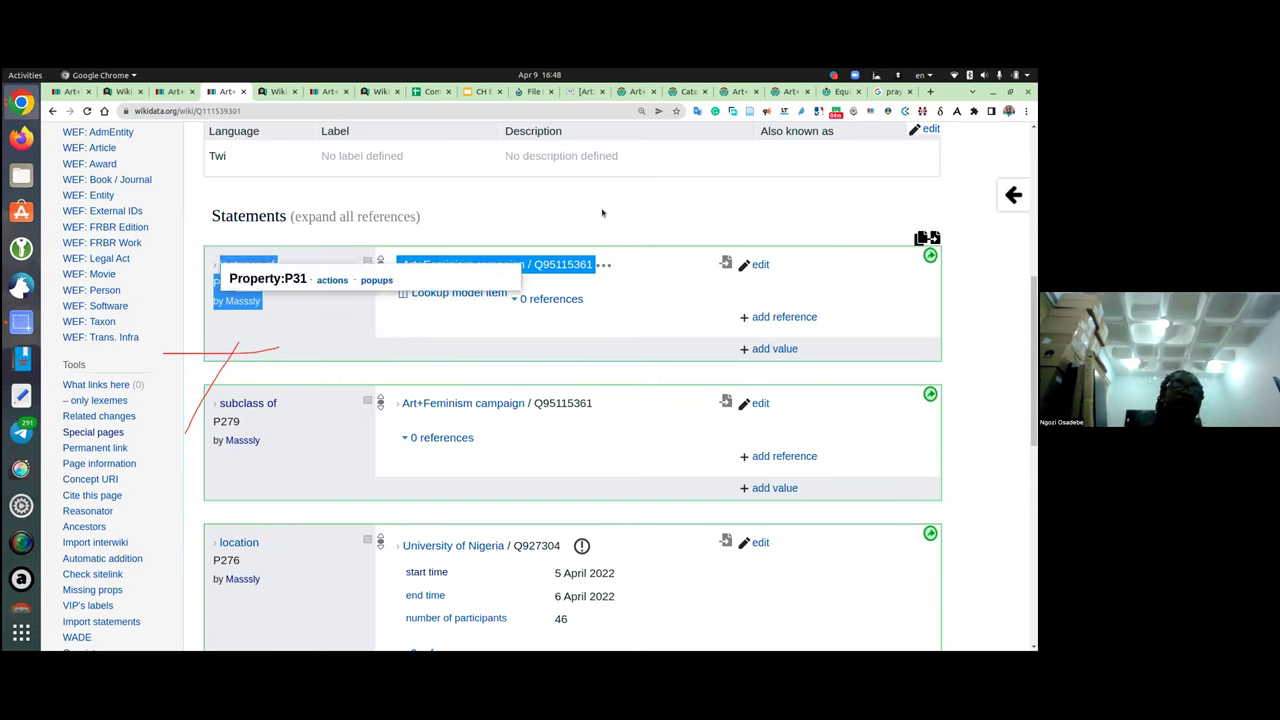
pyautogui.click(290, 320)
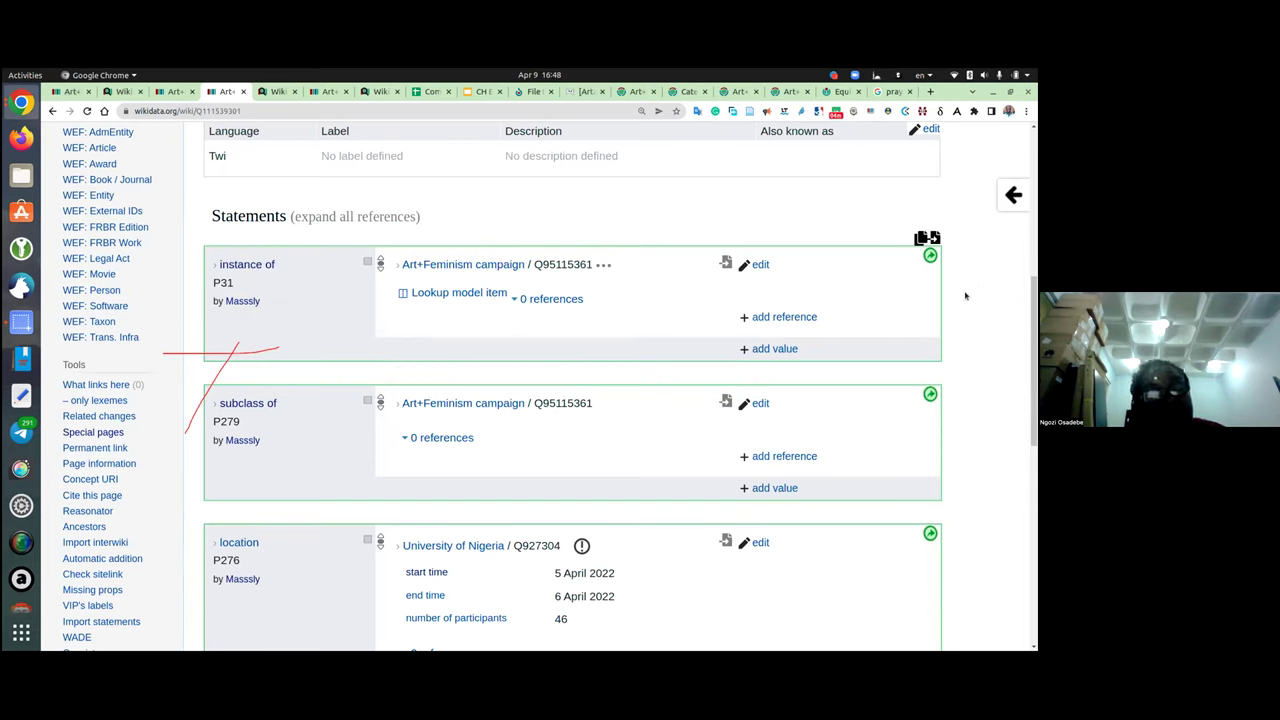
pyautogui.scroll(-3, 590, 422)
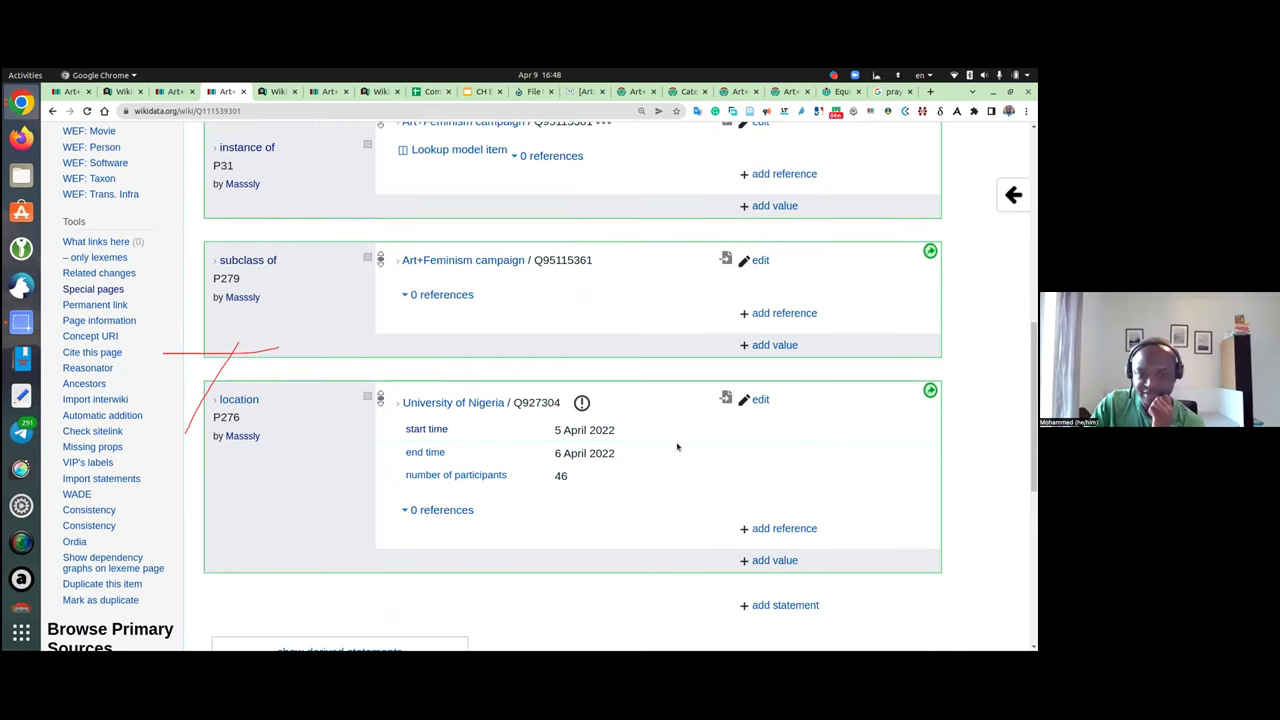
pyautogui.scroll(-1, 677, 448)
pyautogui.scroll(-1, 677, 448)
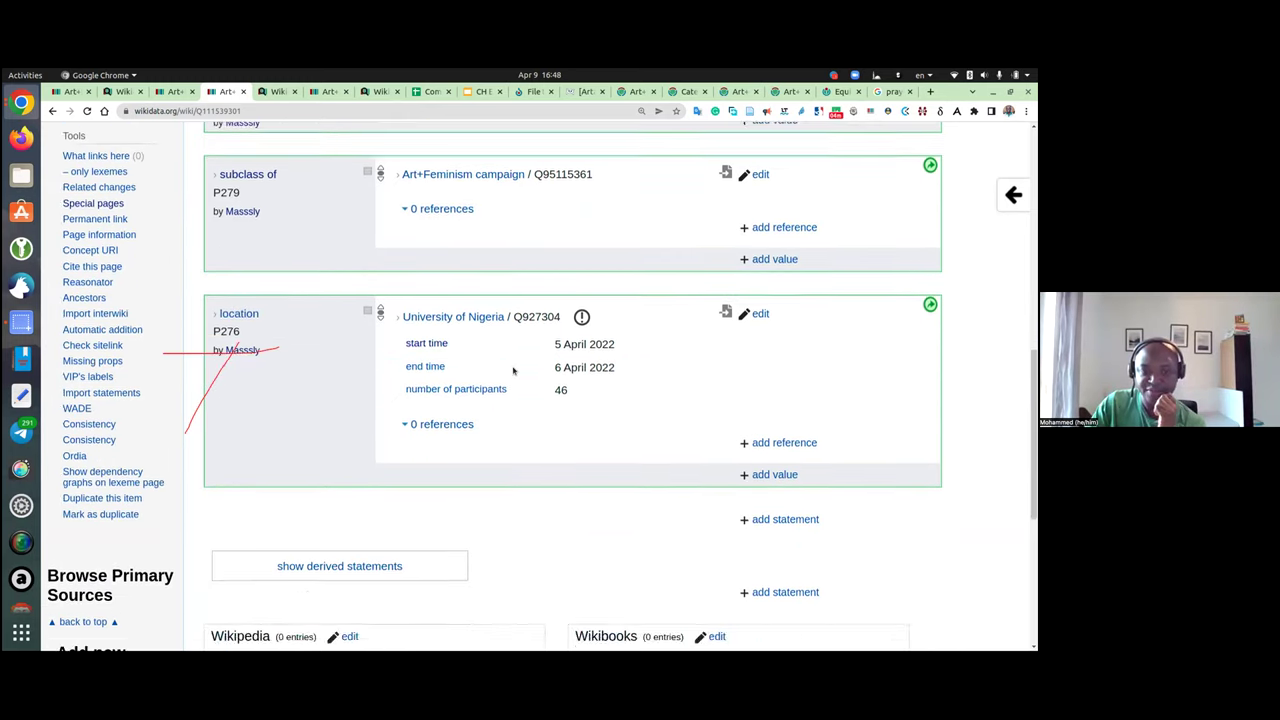
pyautogui.scroll(3, 514, 366)
pyautogui.scroll(3, 242, 420)
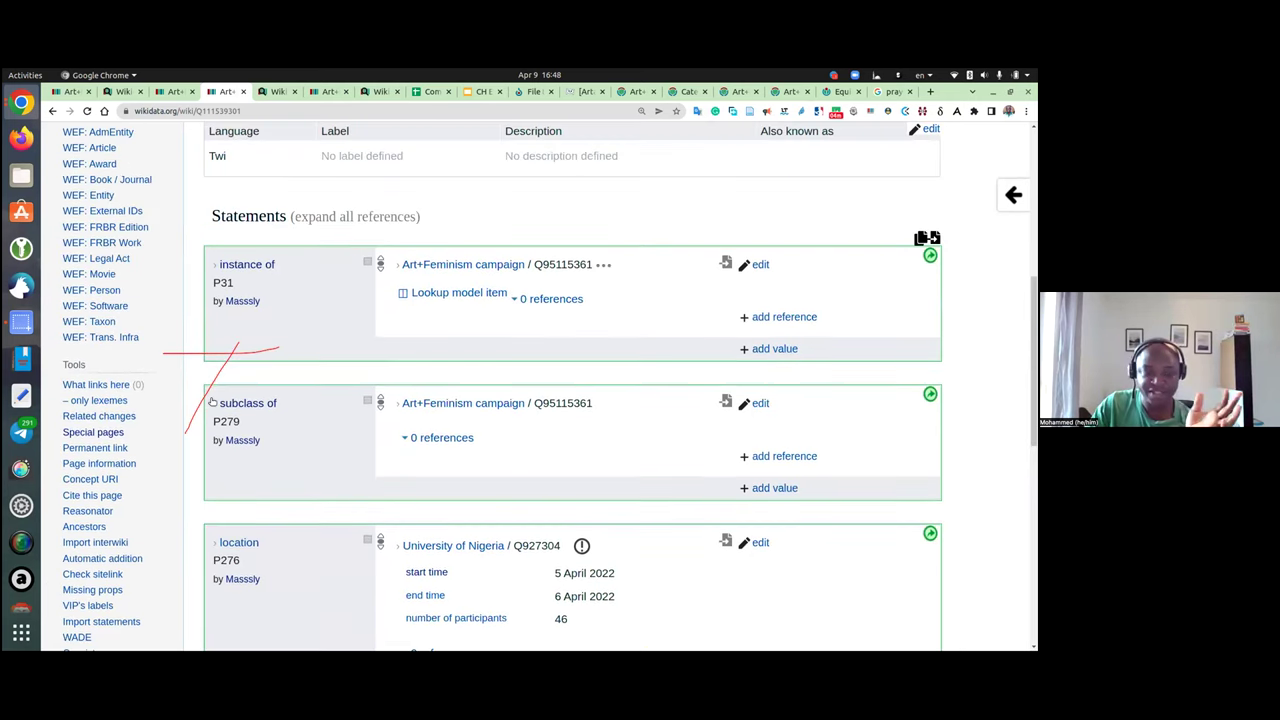
pyautogui.scroll(-3, 212, 402)
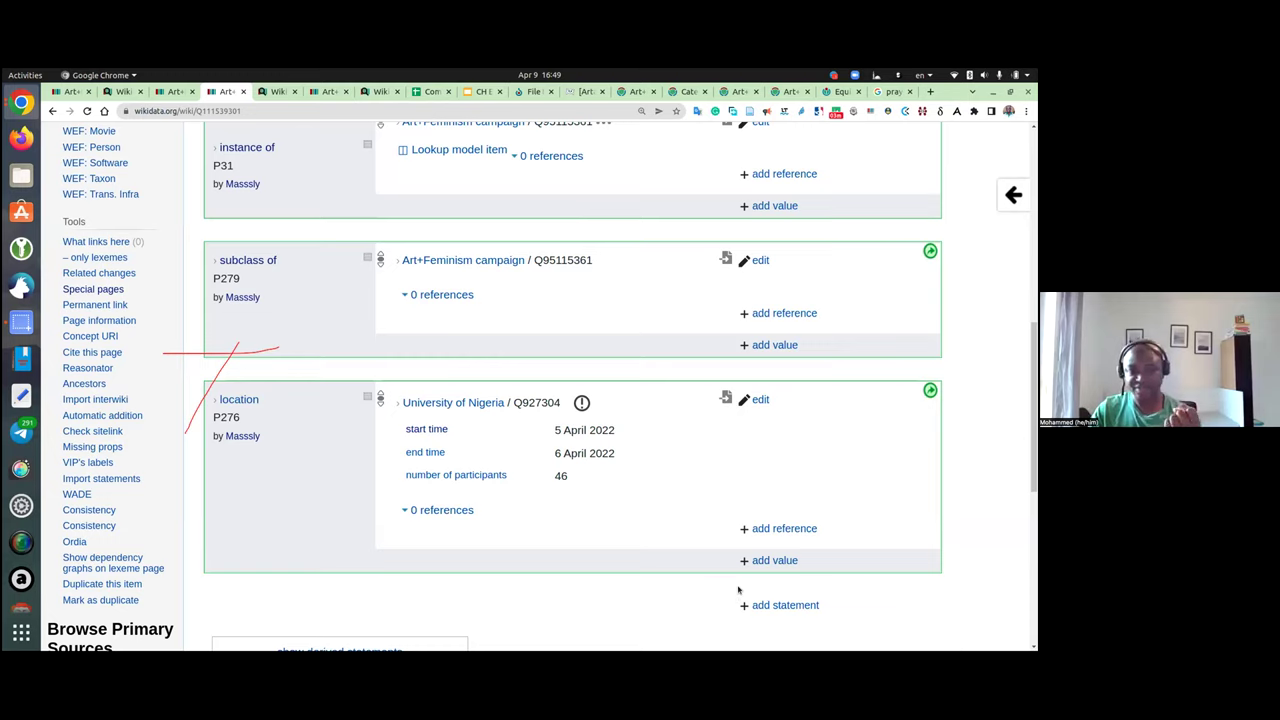
pyautogui.click(784, 561)
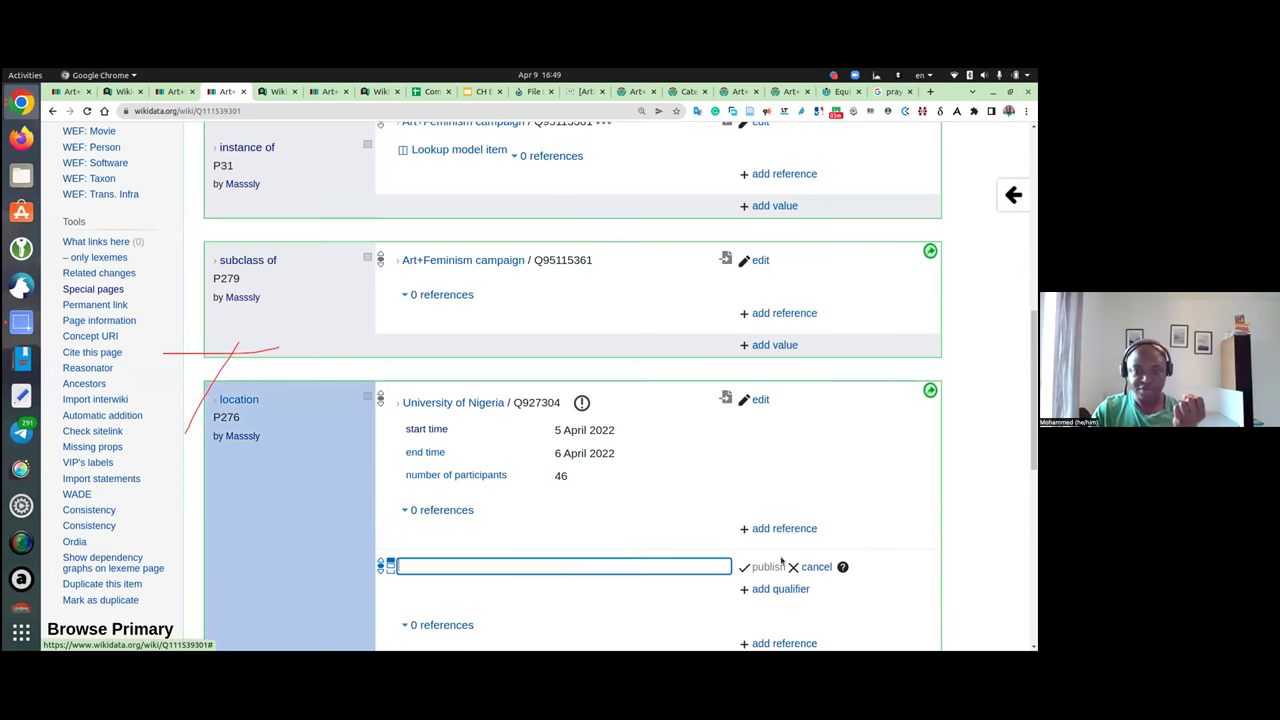
pyautogui.scroll(-2, 780, 443)
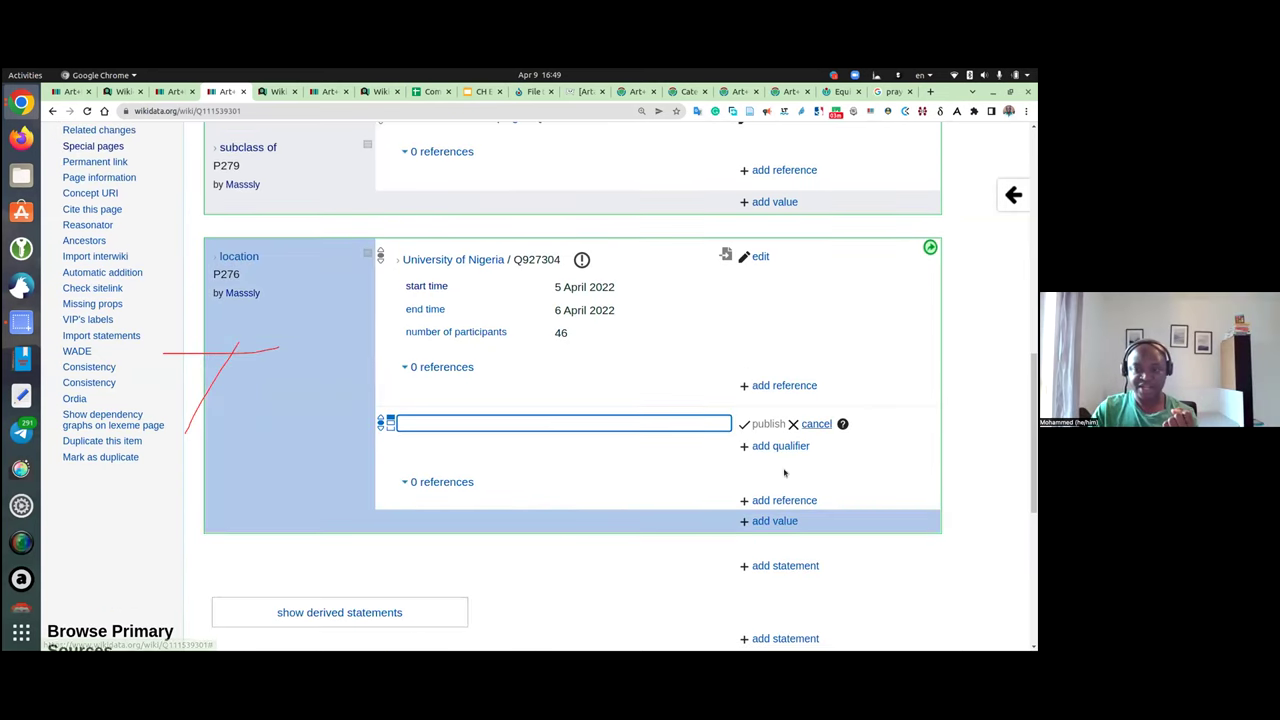
pyautogui.press('Escape')
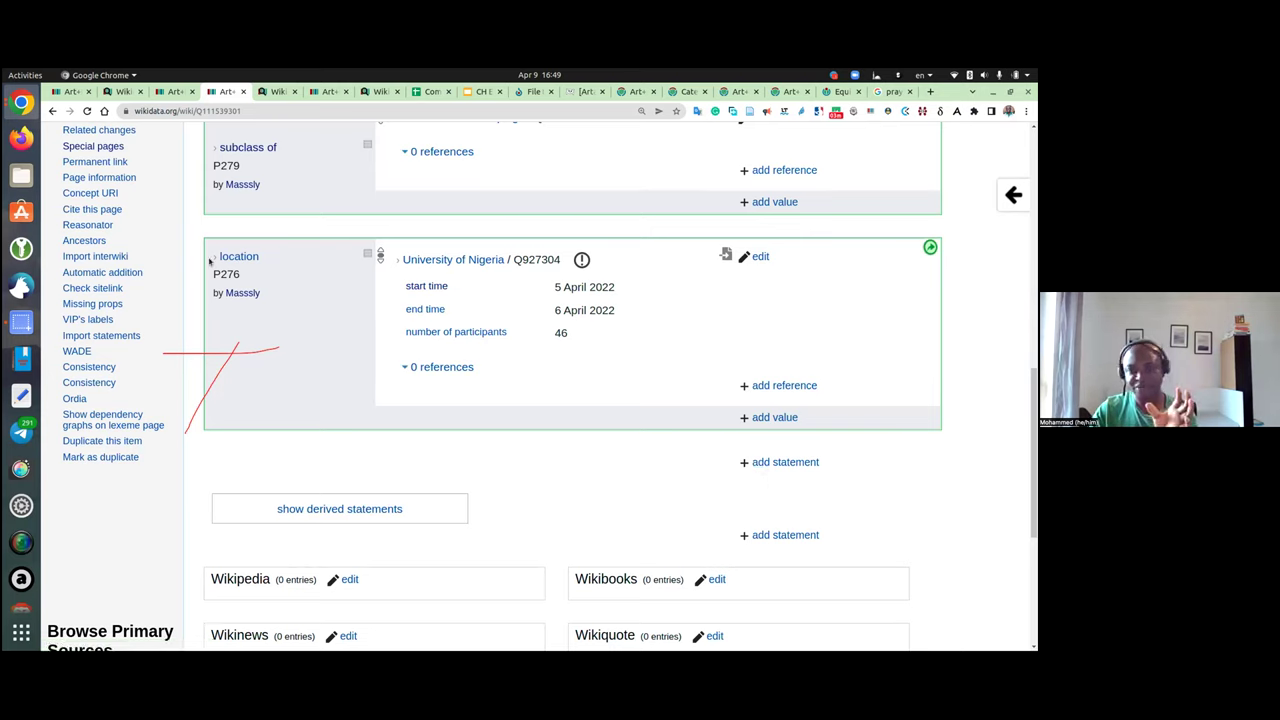
# Step: Add University of Ghana as a second value of the location statement and publish it
pyautogui.click(780, 418)
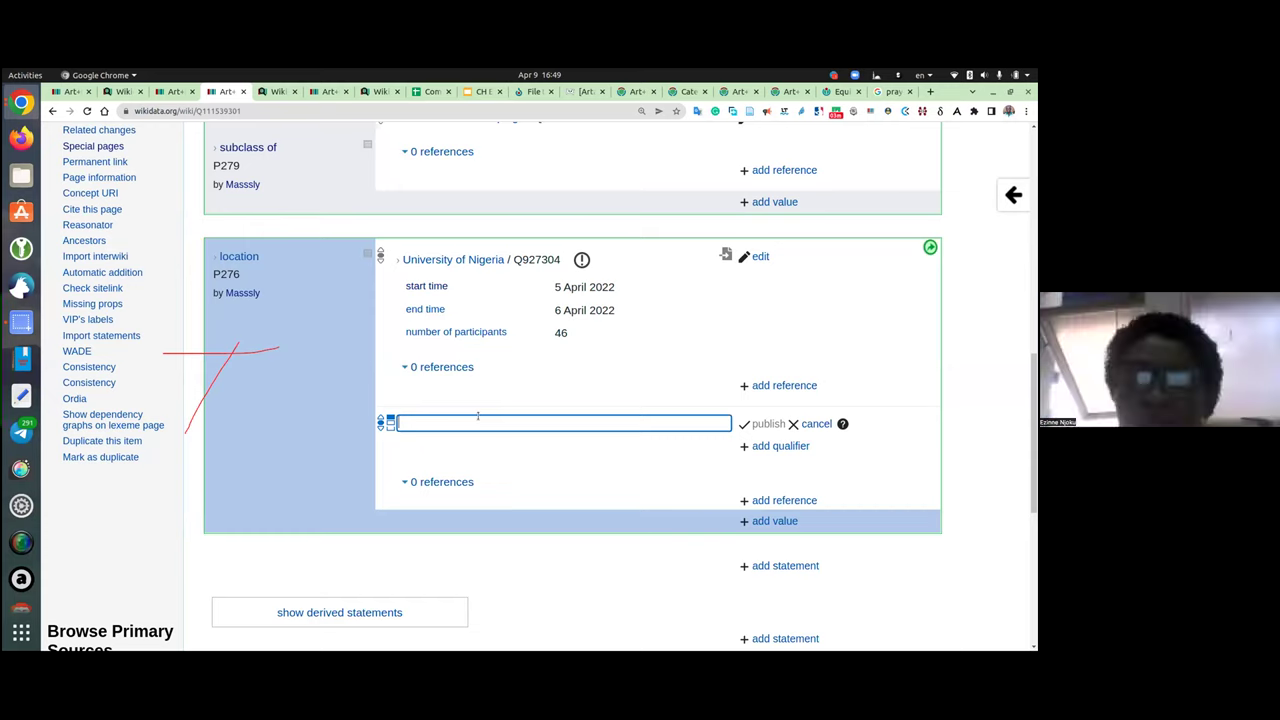
pyautogui.write('University og hdc')
pyautogui.press('BackSpace')
pyautogui.press('BackSpace')
pyautogui.press('BackSpace')
pyautogui.press('BackSpace')
pyautogui.press('BackSpace')
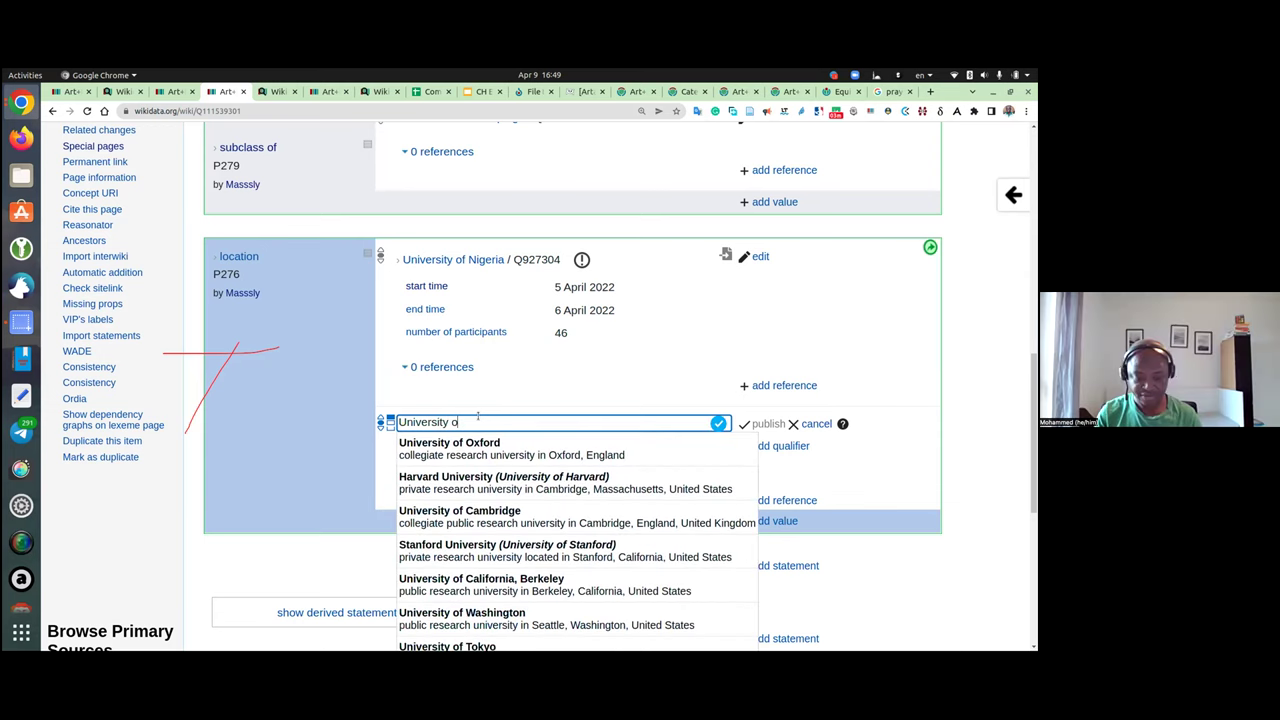
pyautogui.write('f ghana')
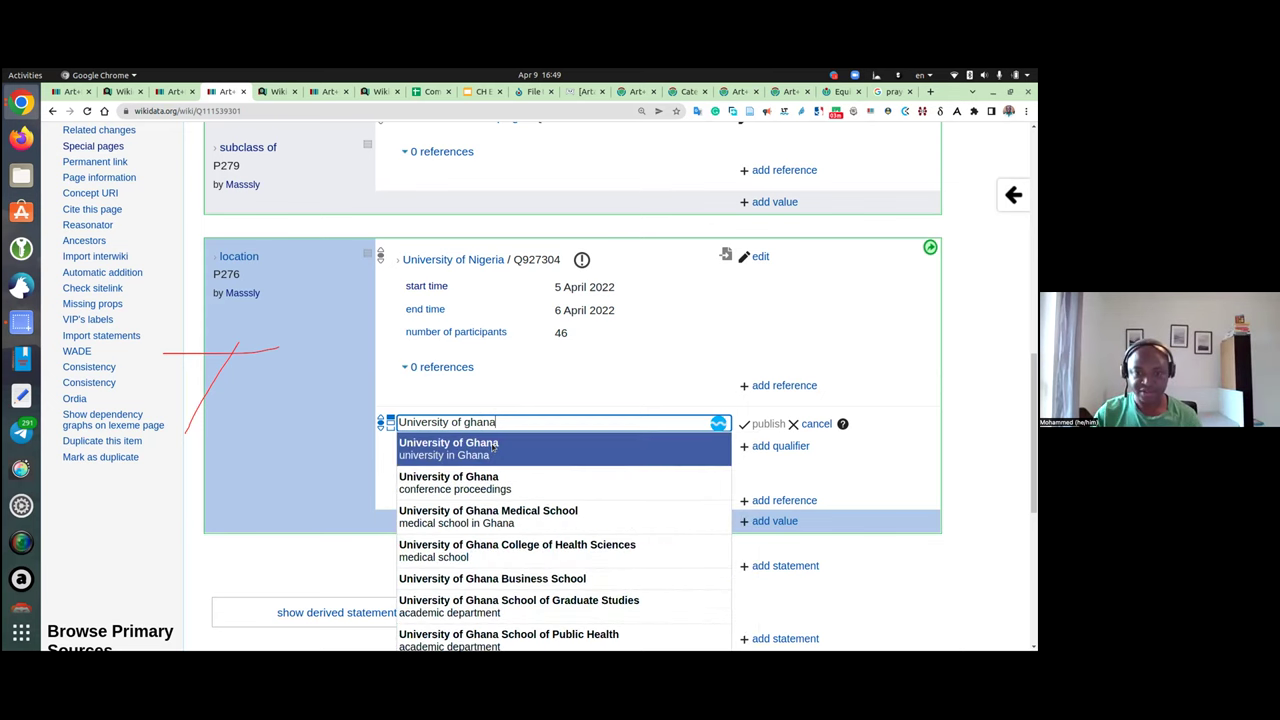
pyautogui.press('Escape')
pyautogui.scroll(-1, 508, 418)
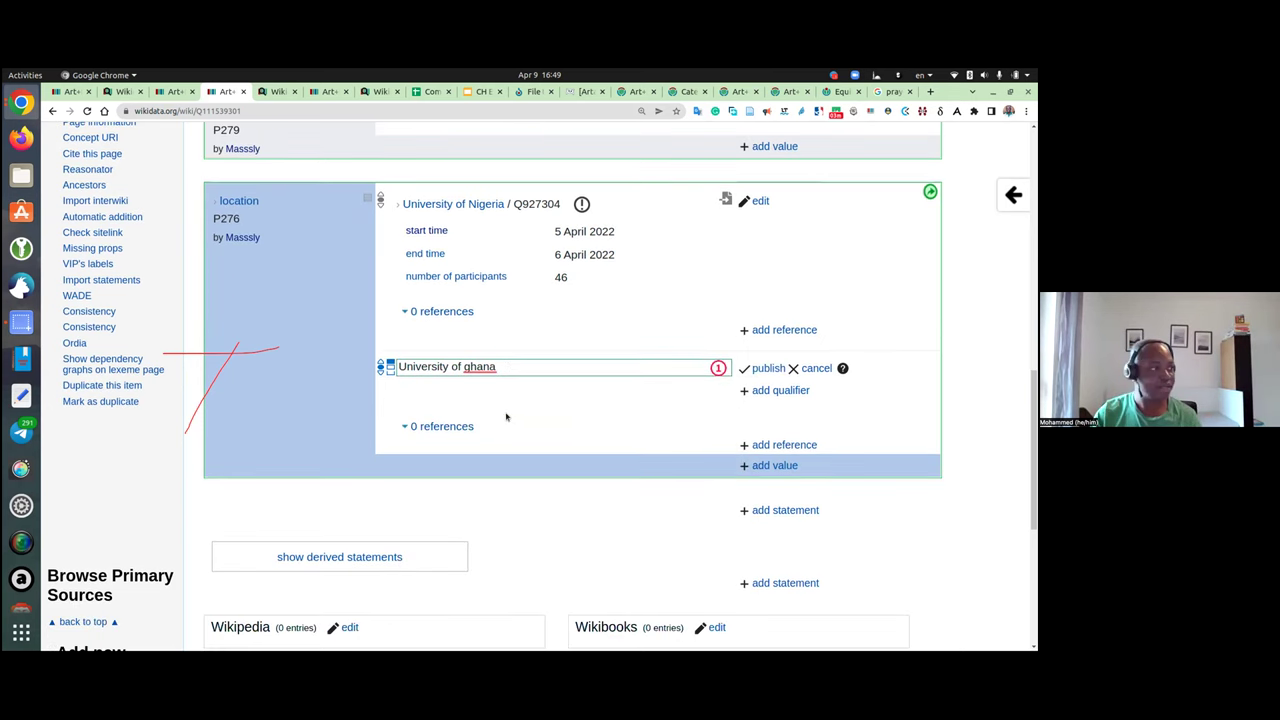
pyautogui.click(768, 367)
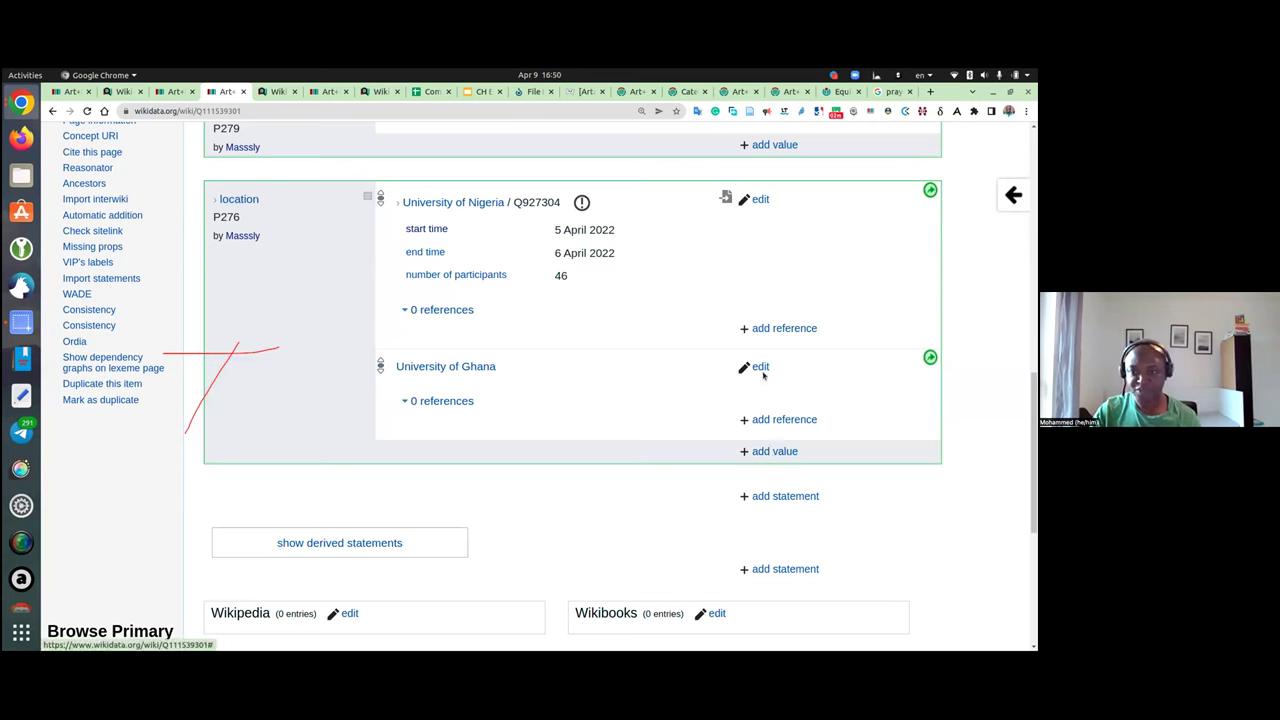
# Step: Add a point in time qualifier of 4 April 2022 to the University of Ghana location and publish it
pyautogui.click(760, 367)
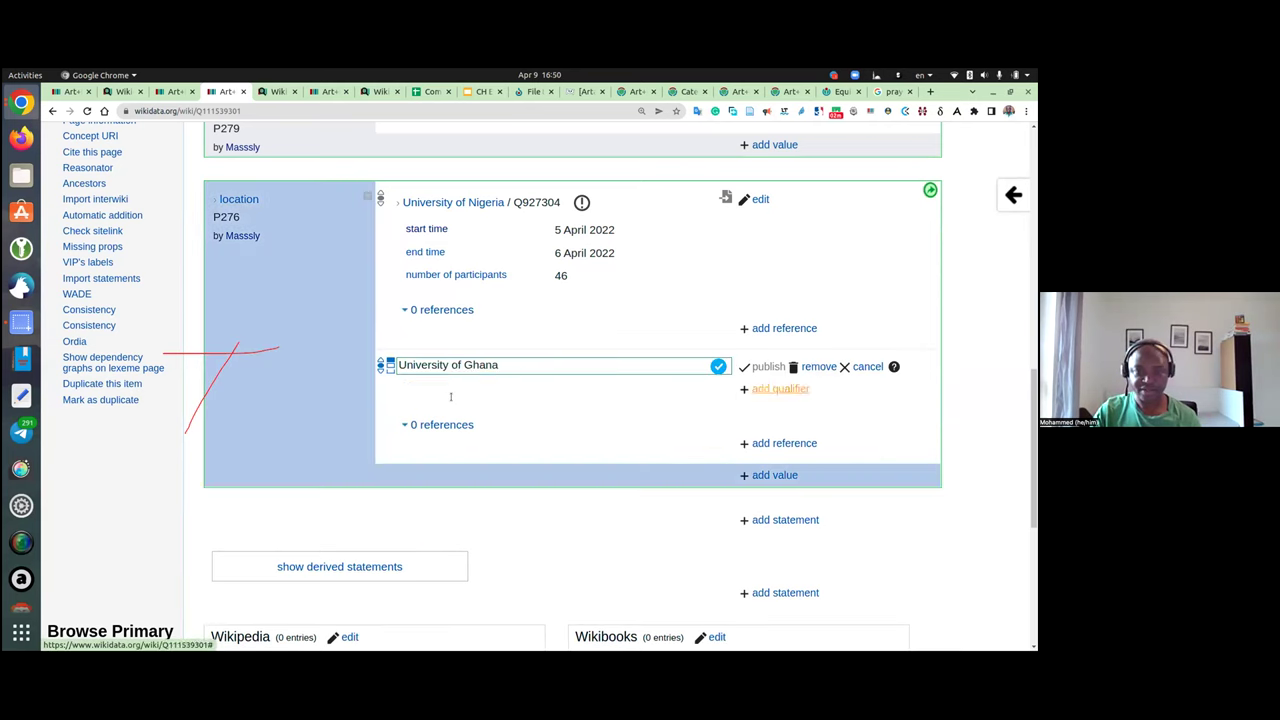
pyautogui.press('Return')
pyautogui.press('Down')
pyautogui.press('Down')
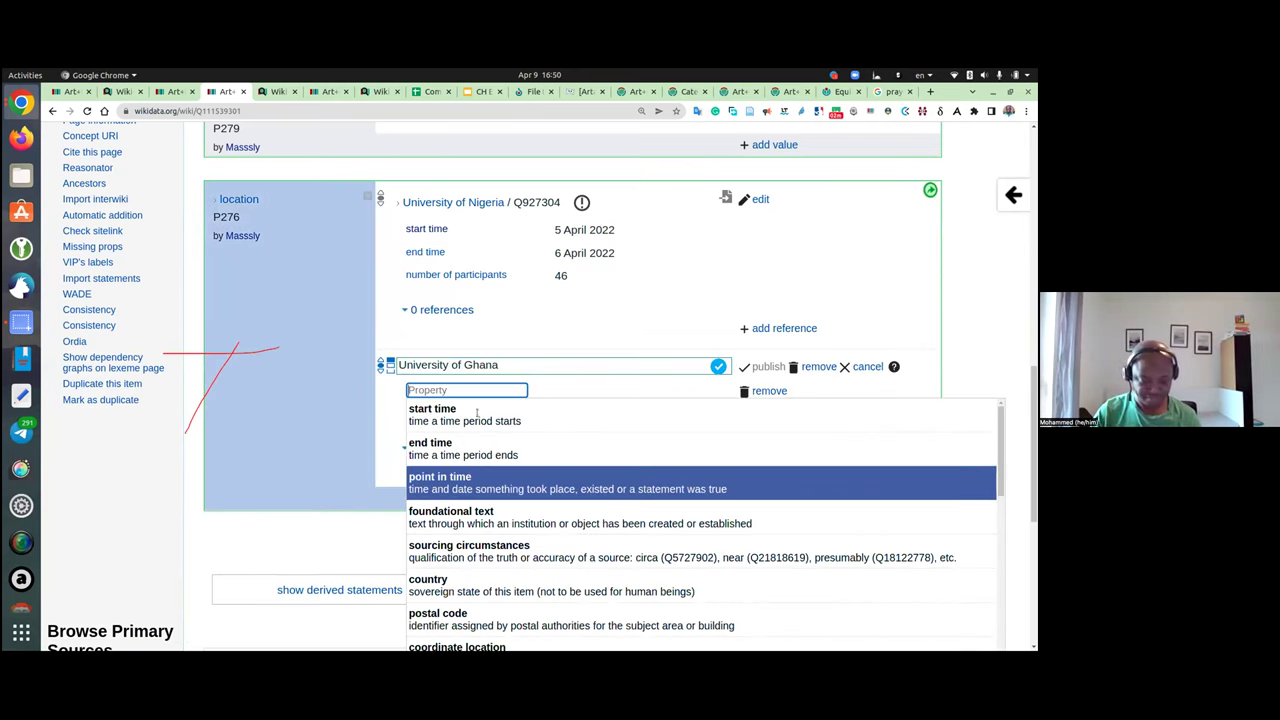
pyautogui.press('Return')
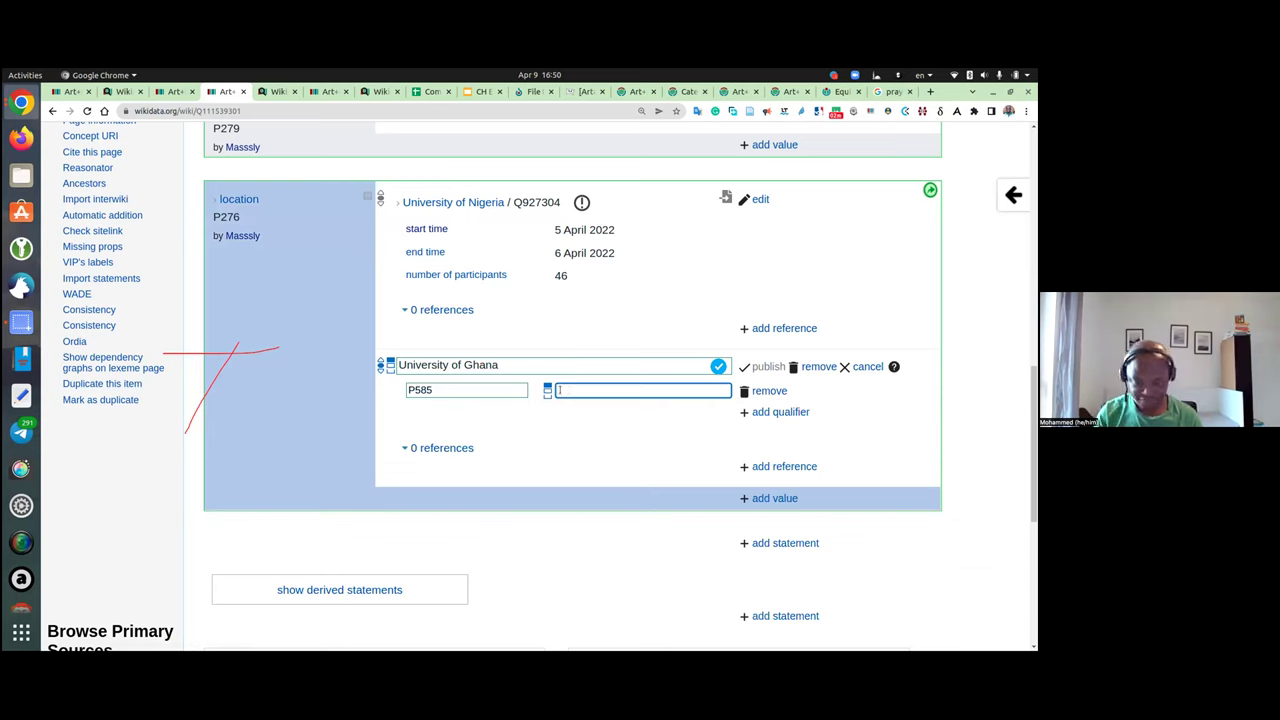
pyautogui.write('4 t')
pyautogui.press('BackSpace')
pyautogui.write('april 2022')
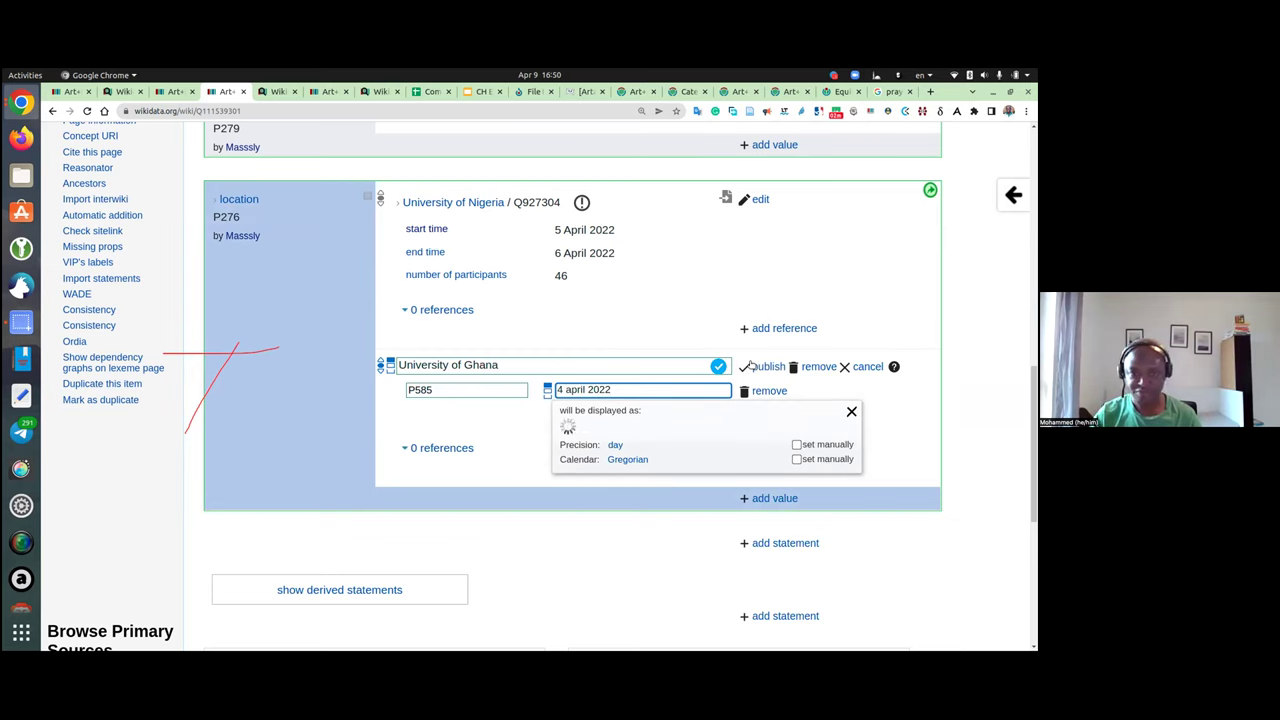
pyautogui.click(766, 366)
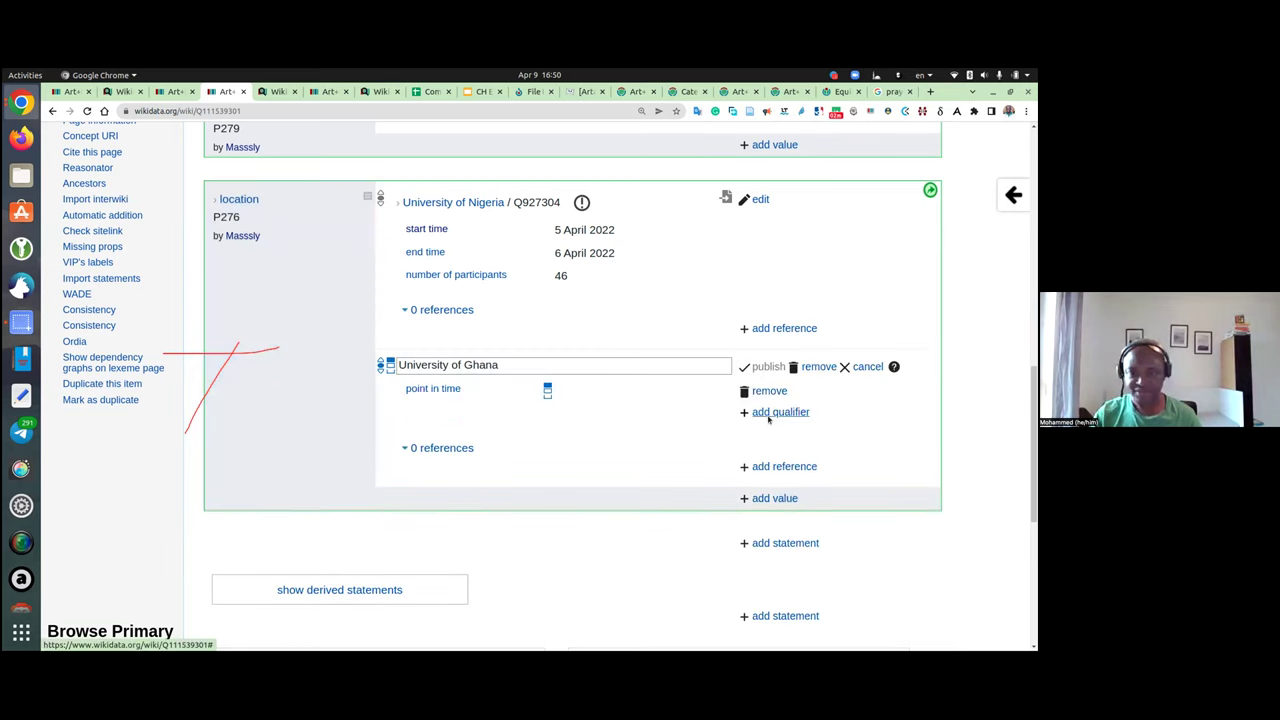
# Step: Add a number of participants qualifier of 34 to the University of Ghana location and publish it
pyautogui.click(768, 411)
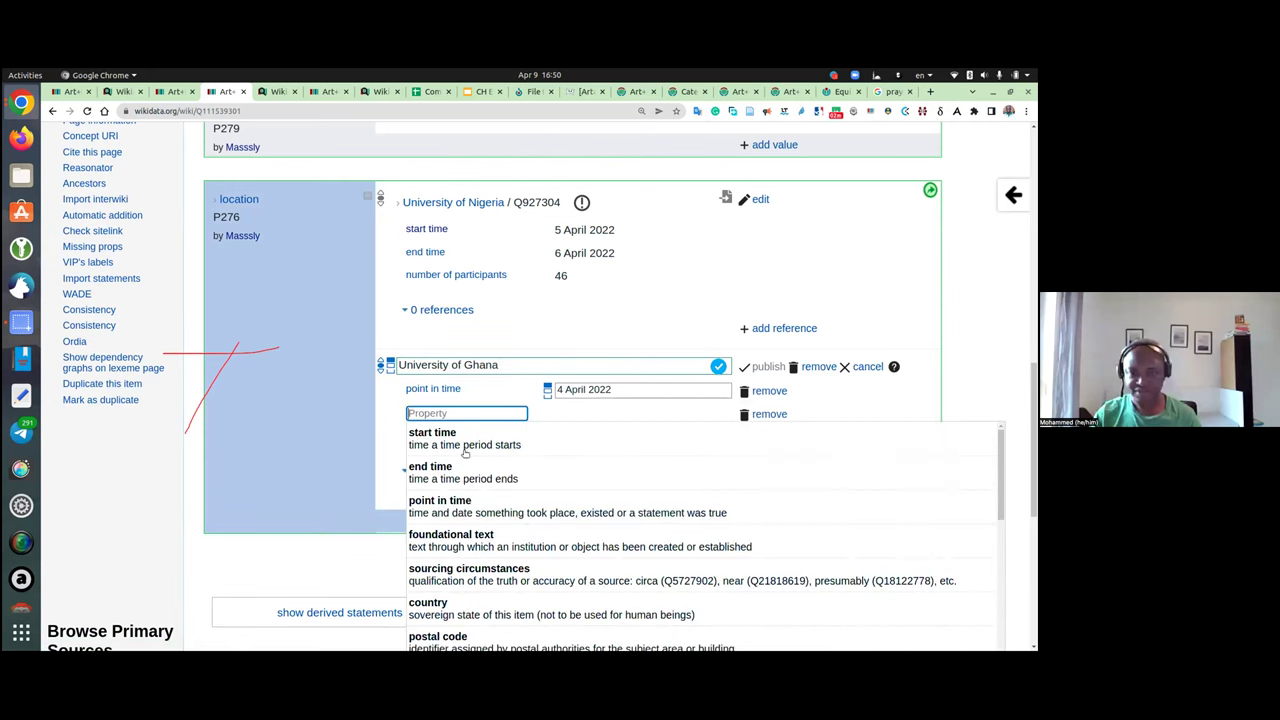
pyautogui.write('participants')
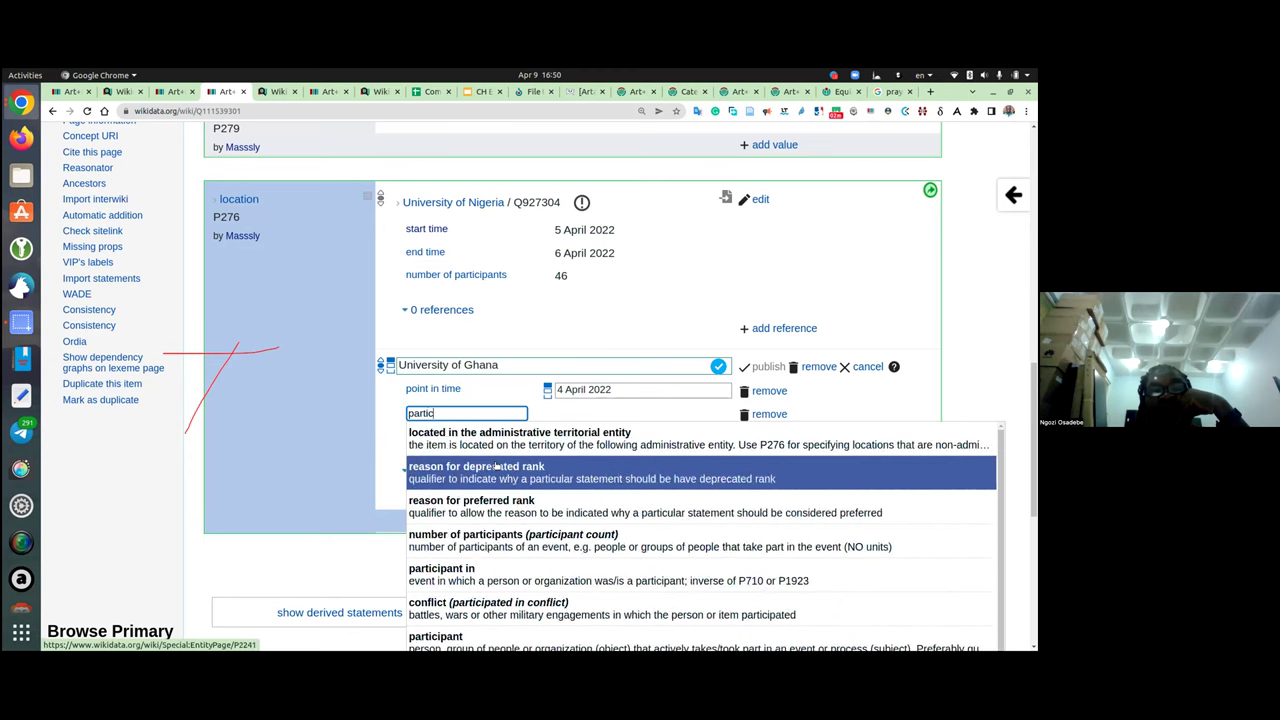
pyautogui.click(620, 432)
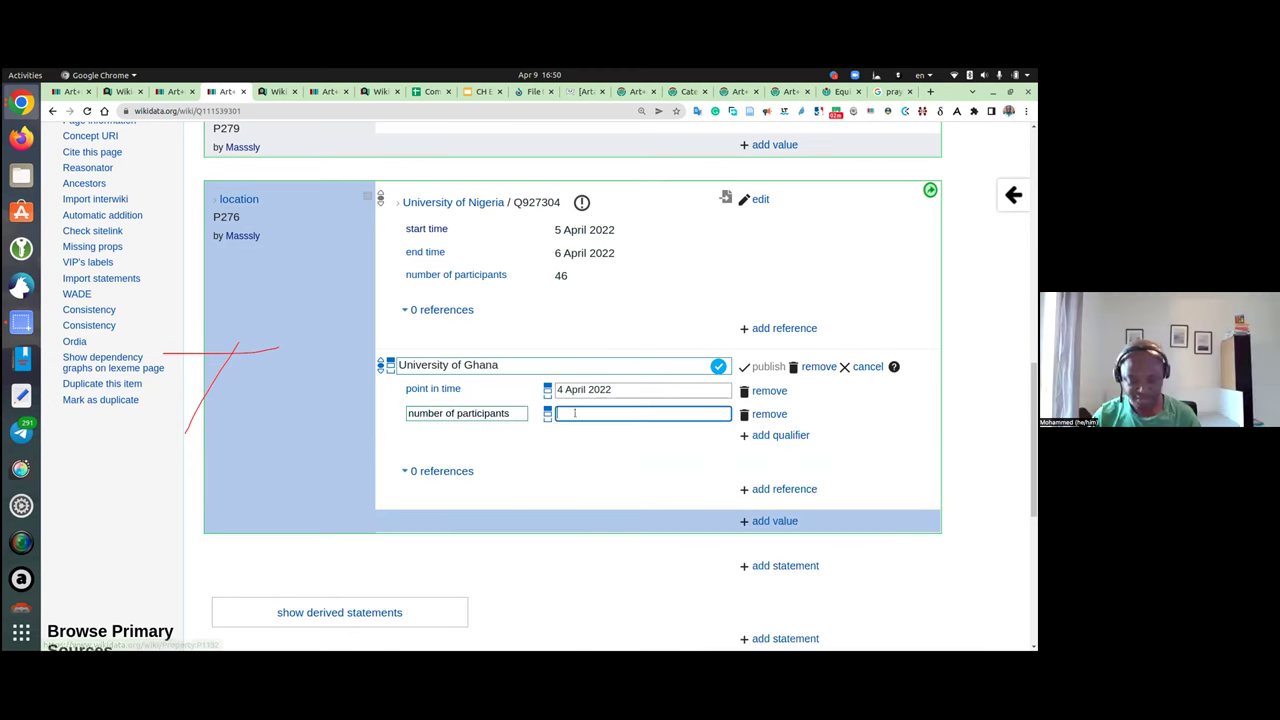
pyautogui.write('3')
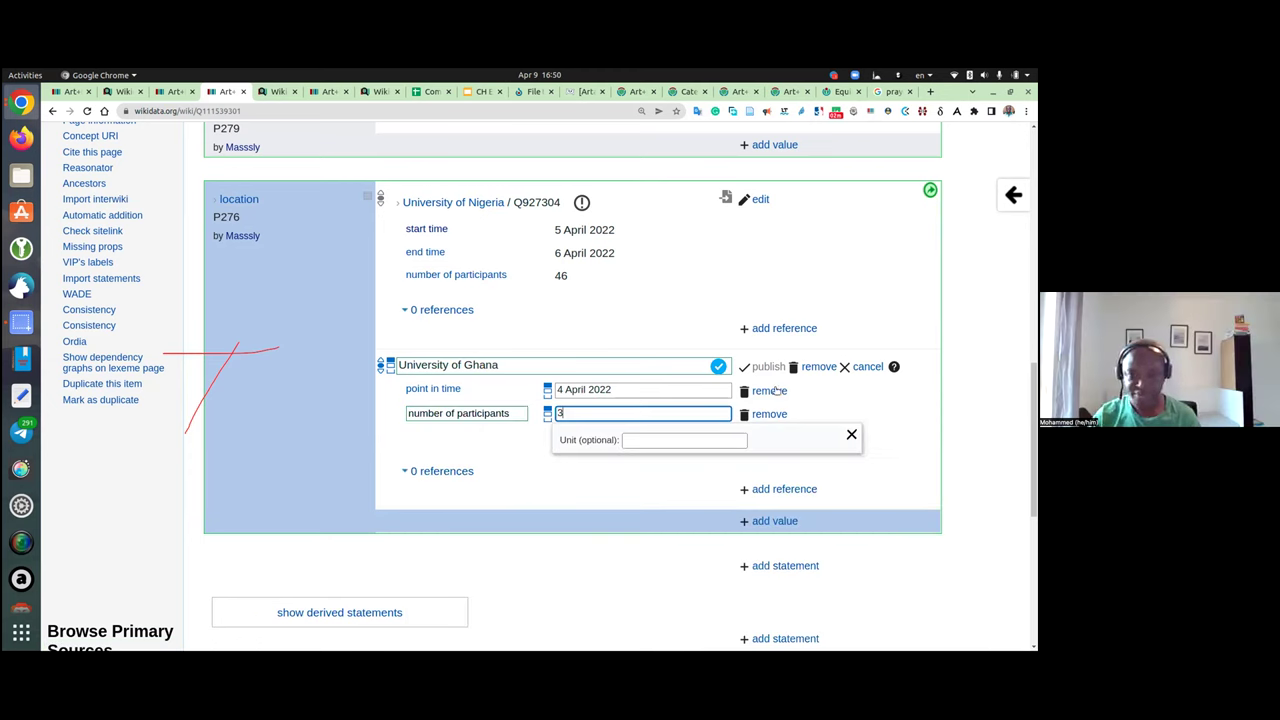
pyautogui.write('4')
pyautogui.press('Return')
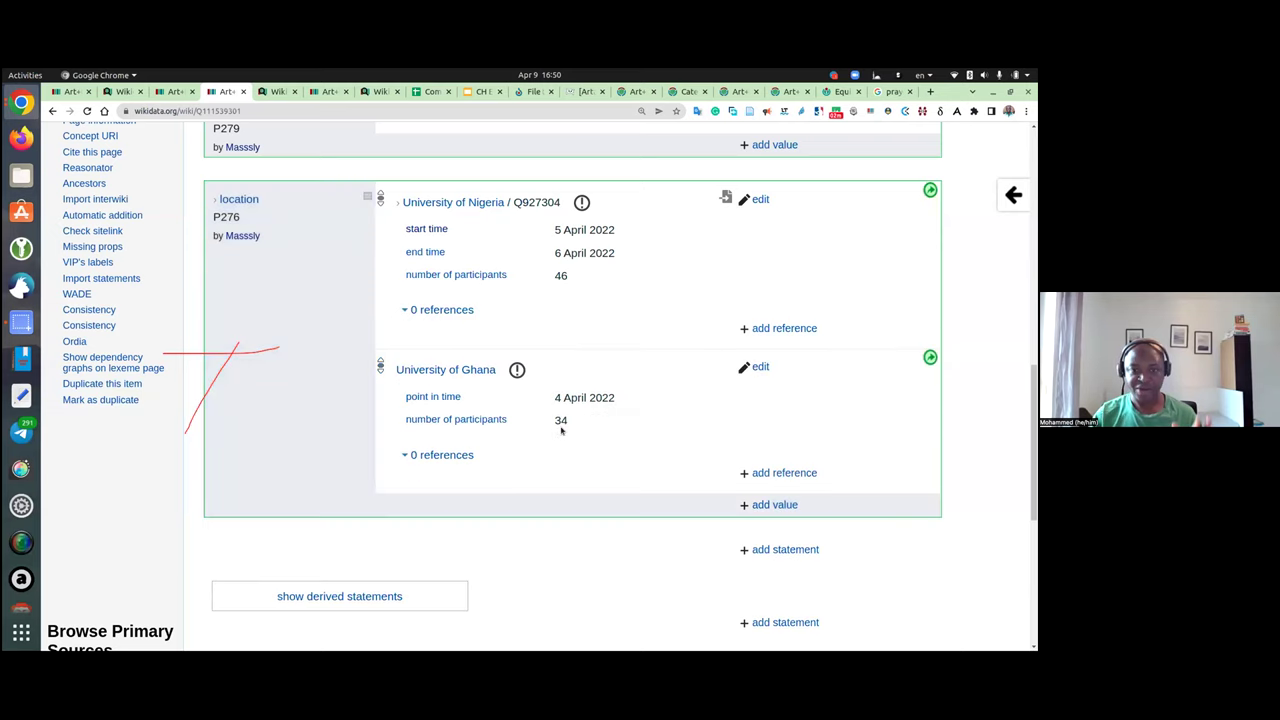
pyautogui.click(776, 505)
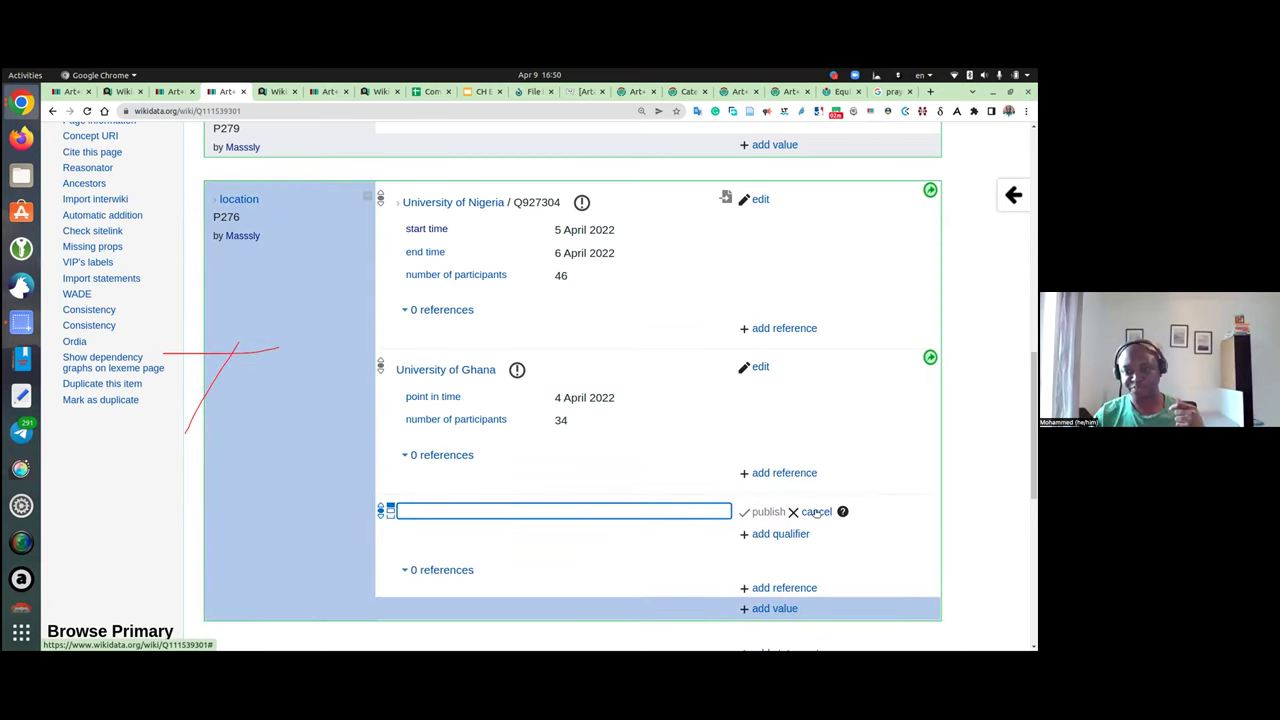
pyautogui.click(816, 512)
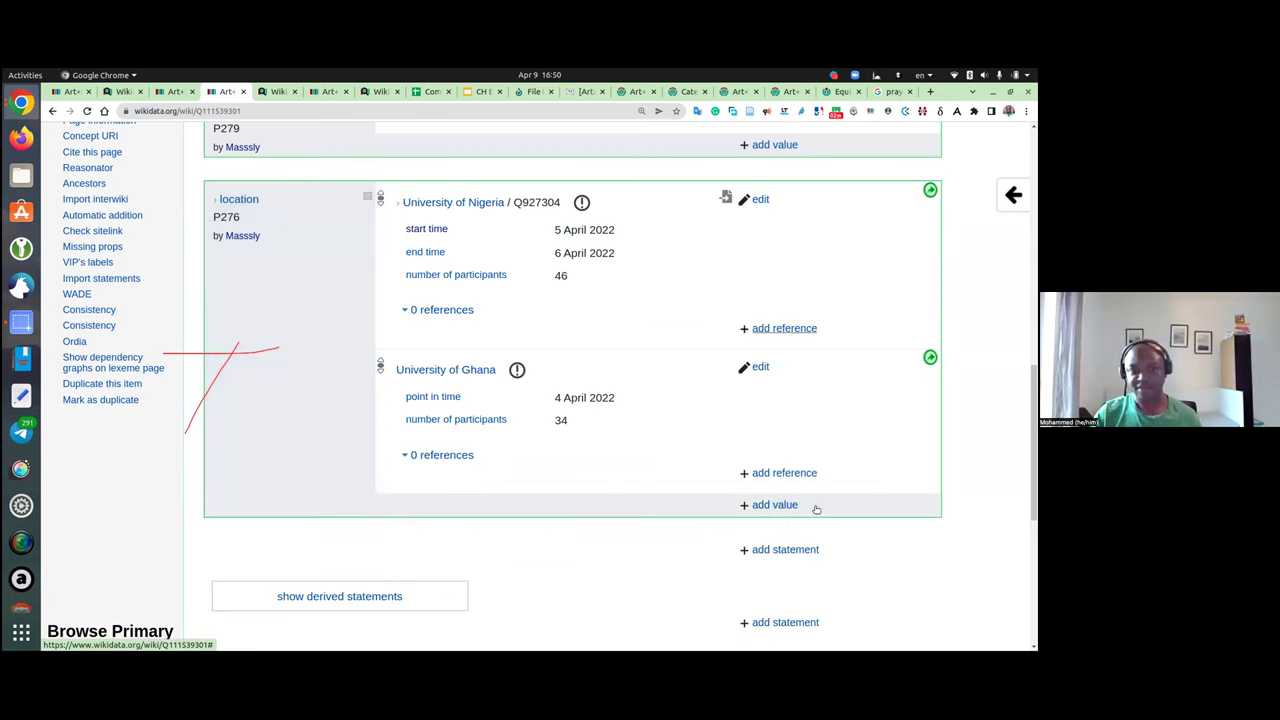
# Step: Compare the 2022 item's statements with the location entries and qualifiers on the Art+Feminism's 2020 campaign item
pyautogui.scroll(2, 610, 399)
pyautogui.scroll(2, 610, 399)
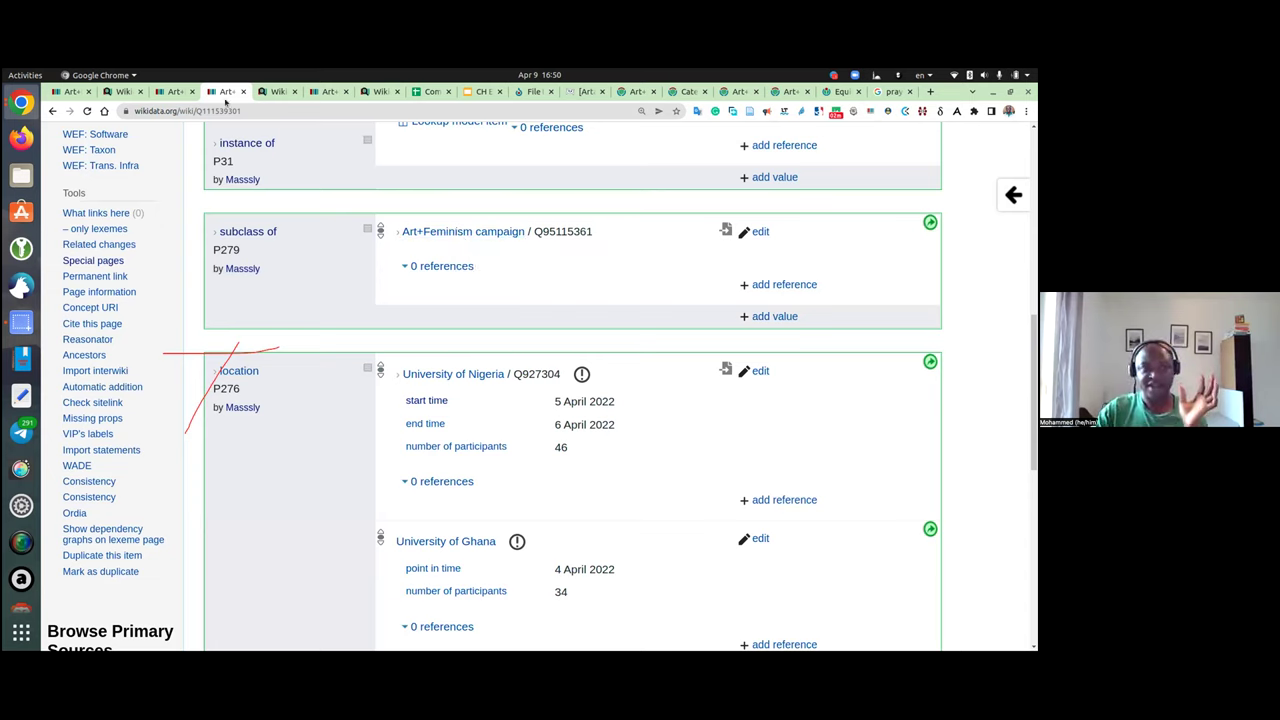
pyautogui.click(72, 91)
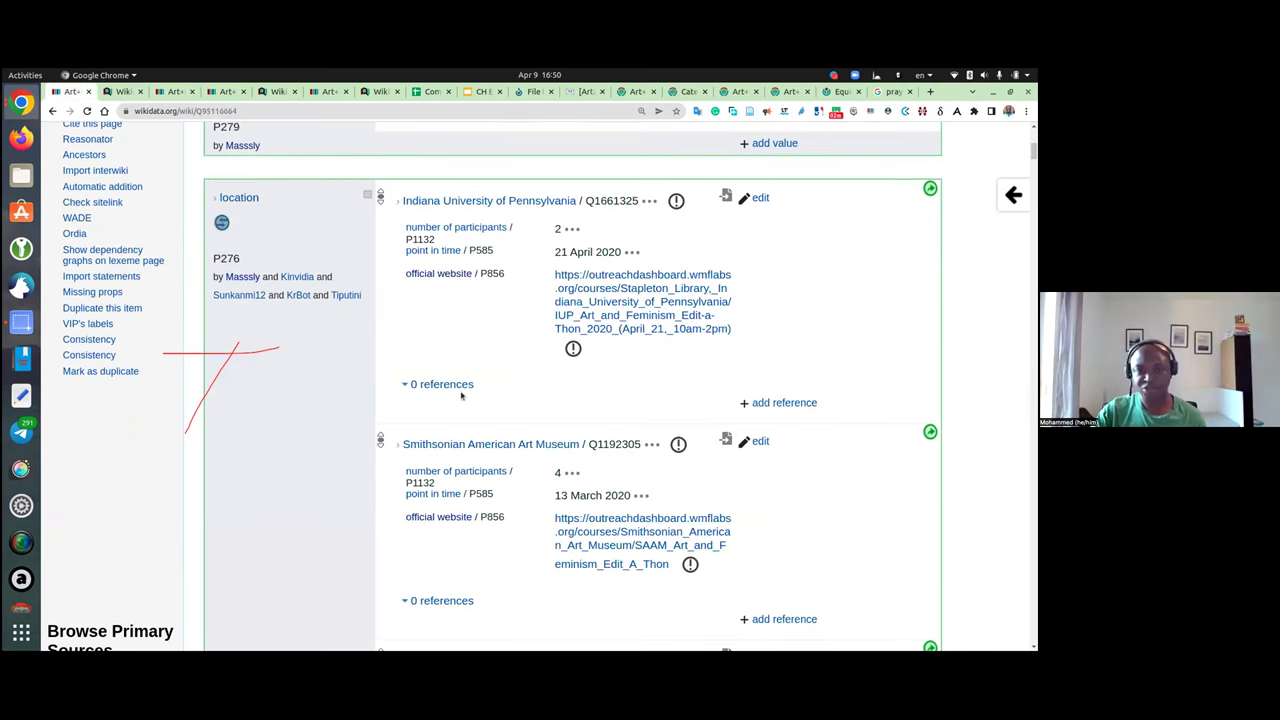
pyautogui.scroll(5, 462, 397)
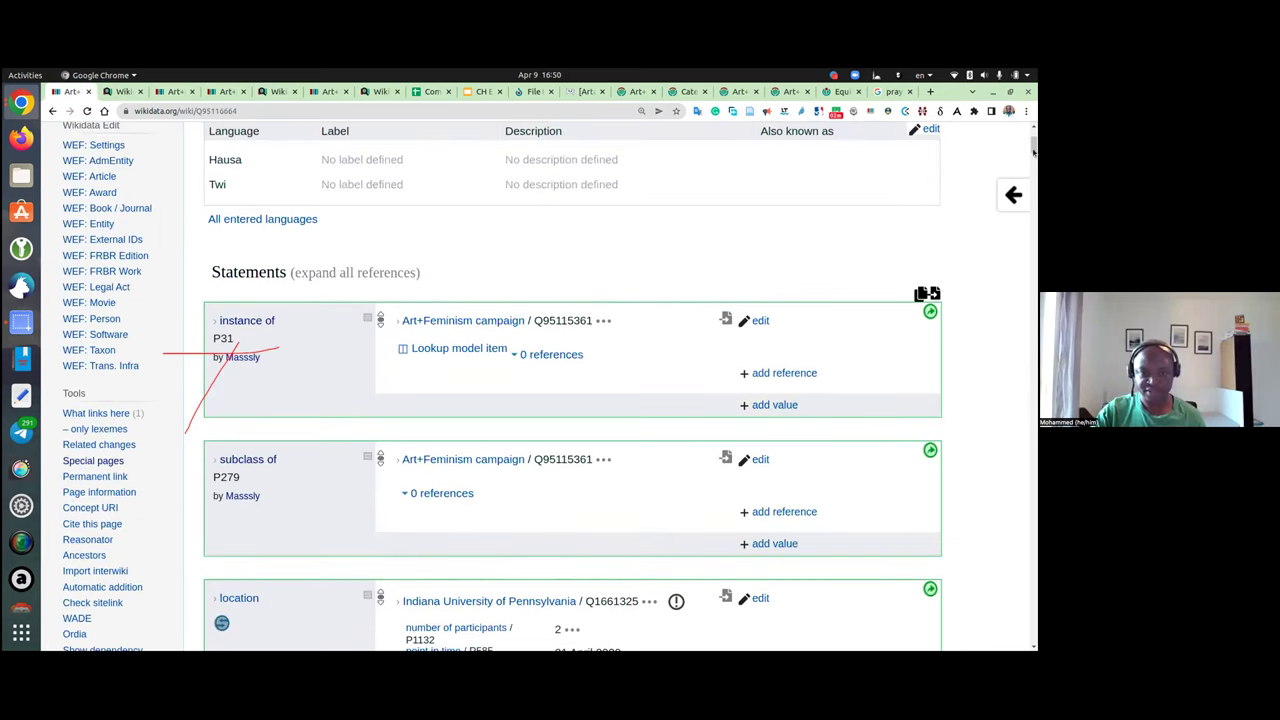
pyautogui.scroll(2, 1020, 240)
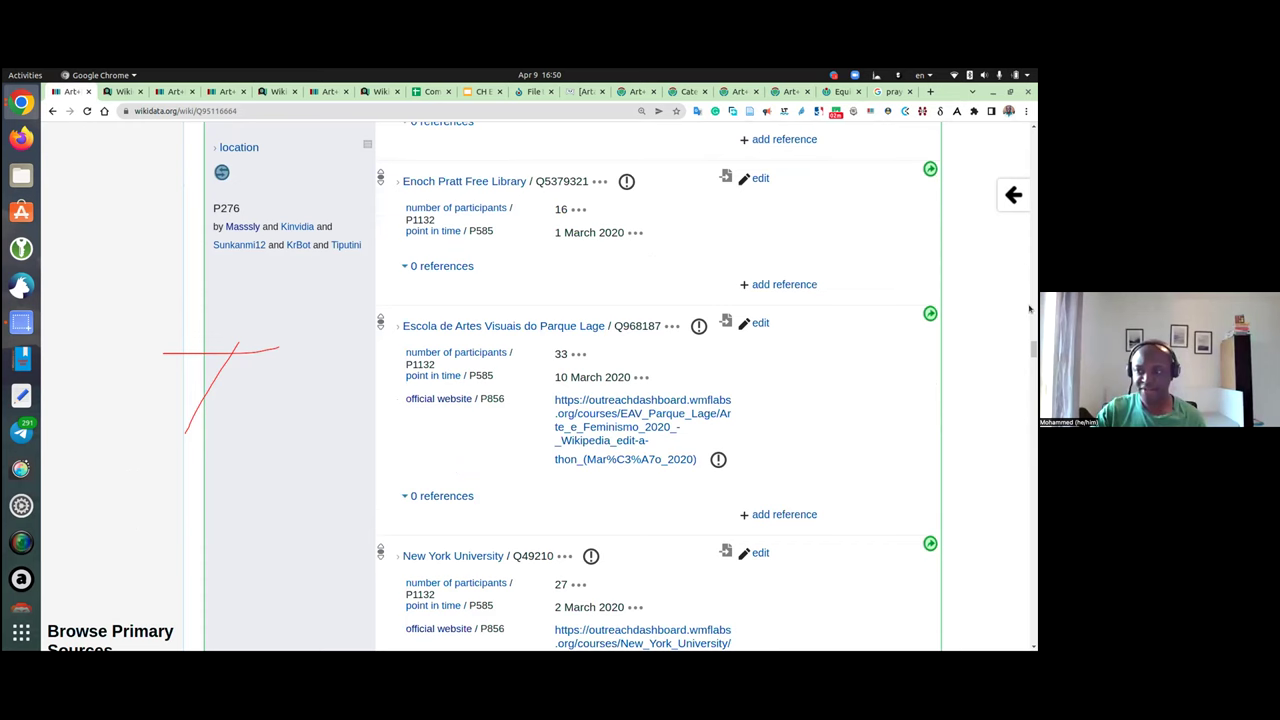
# Step: View the Wikidata Query Service map of the Art+Feminism 2020 edit-a-thon locations across the continents
pyautogui.hotkey('ctrl', 'Tab')
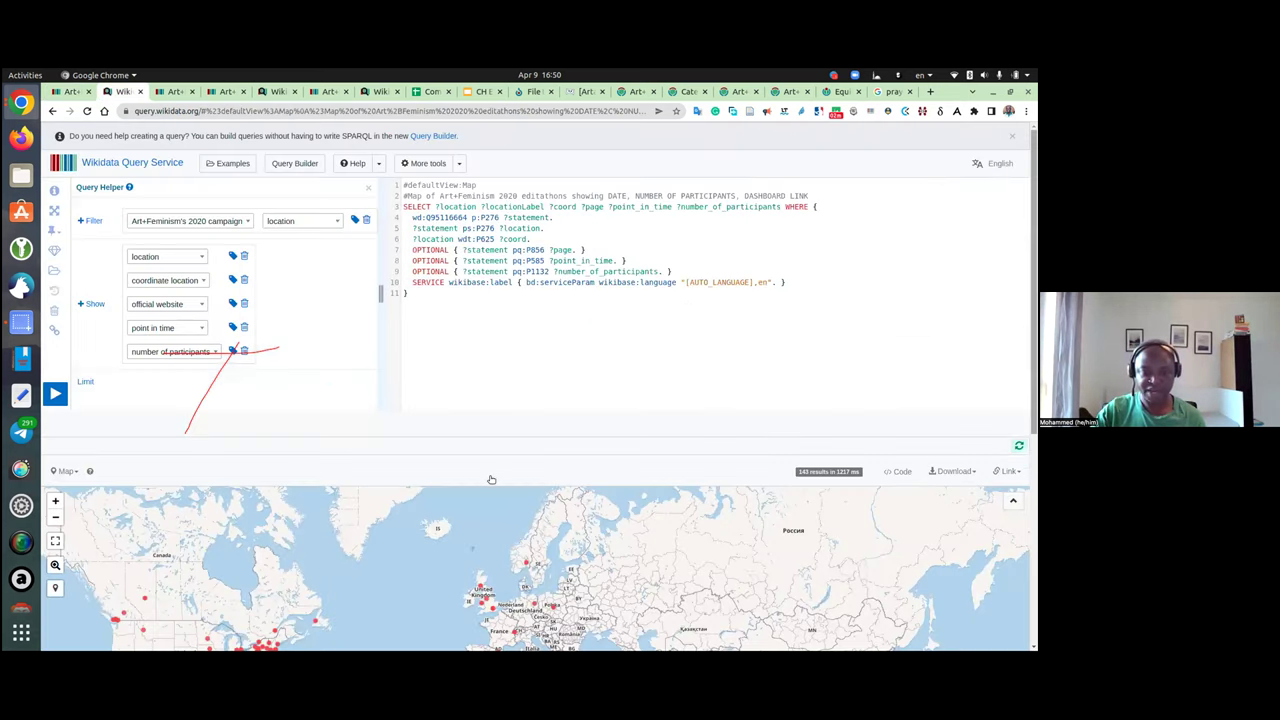
pyautogui.scroll(-3, 513, 464)
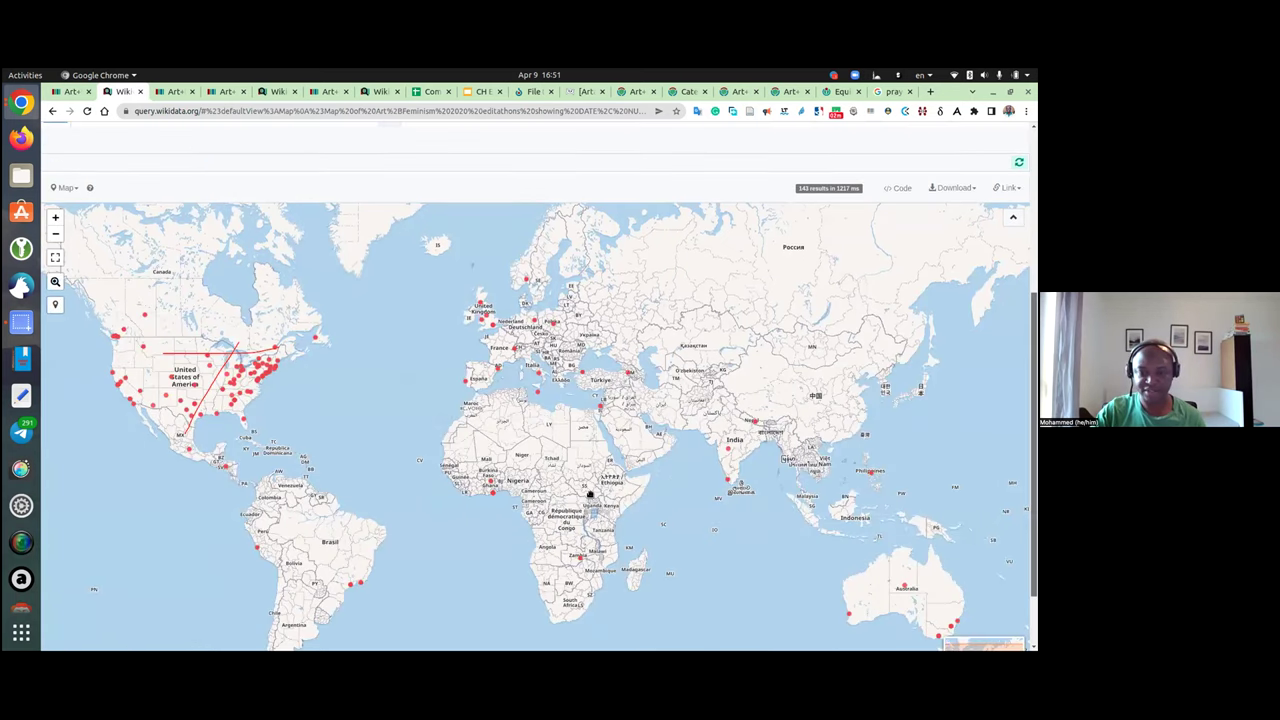
pyautogui.click(576, 505)
pyautogui.click(545, 447)
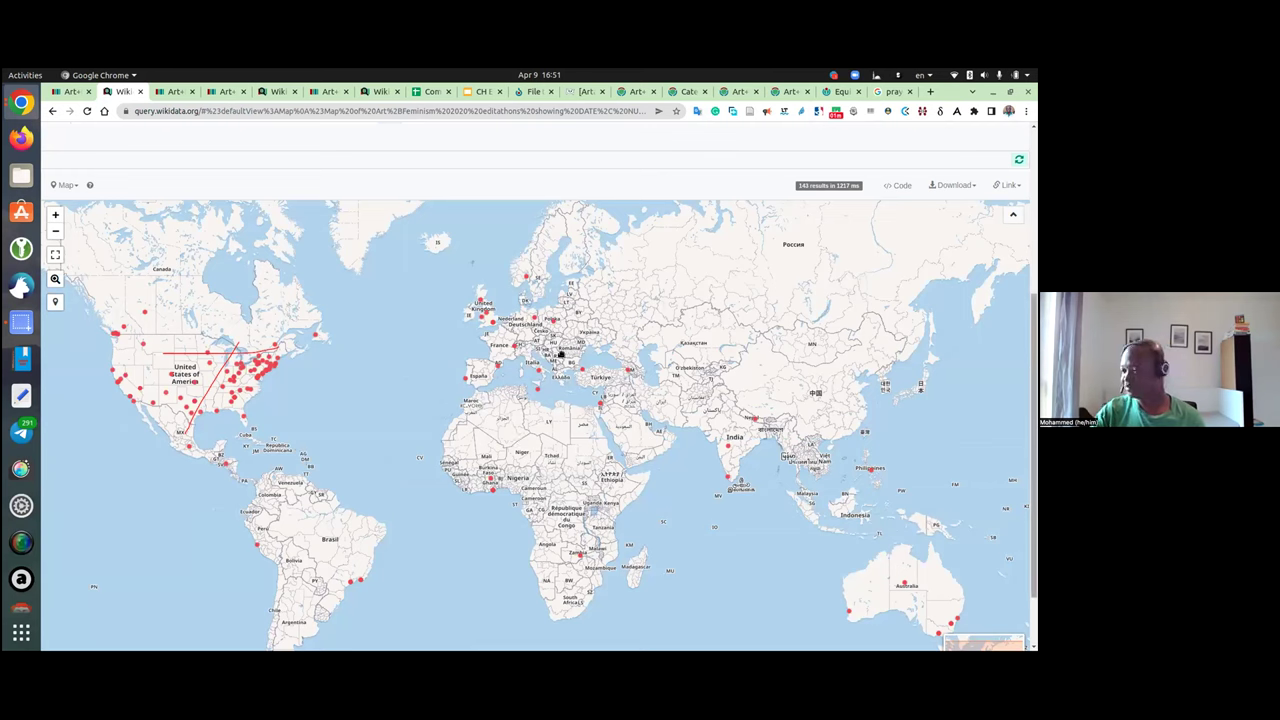
pyautogui.scroll(-1, 700, 365)
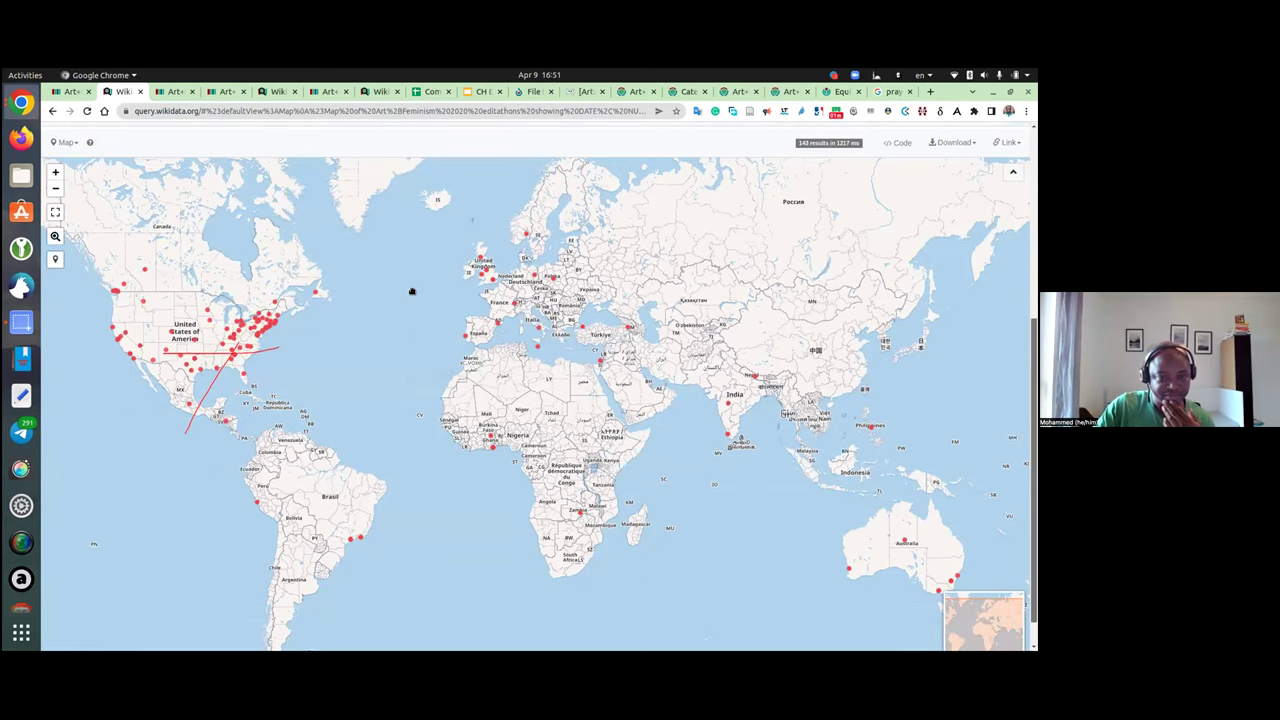
pyautogui.scroll(-1, 432, 296)
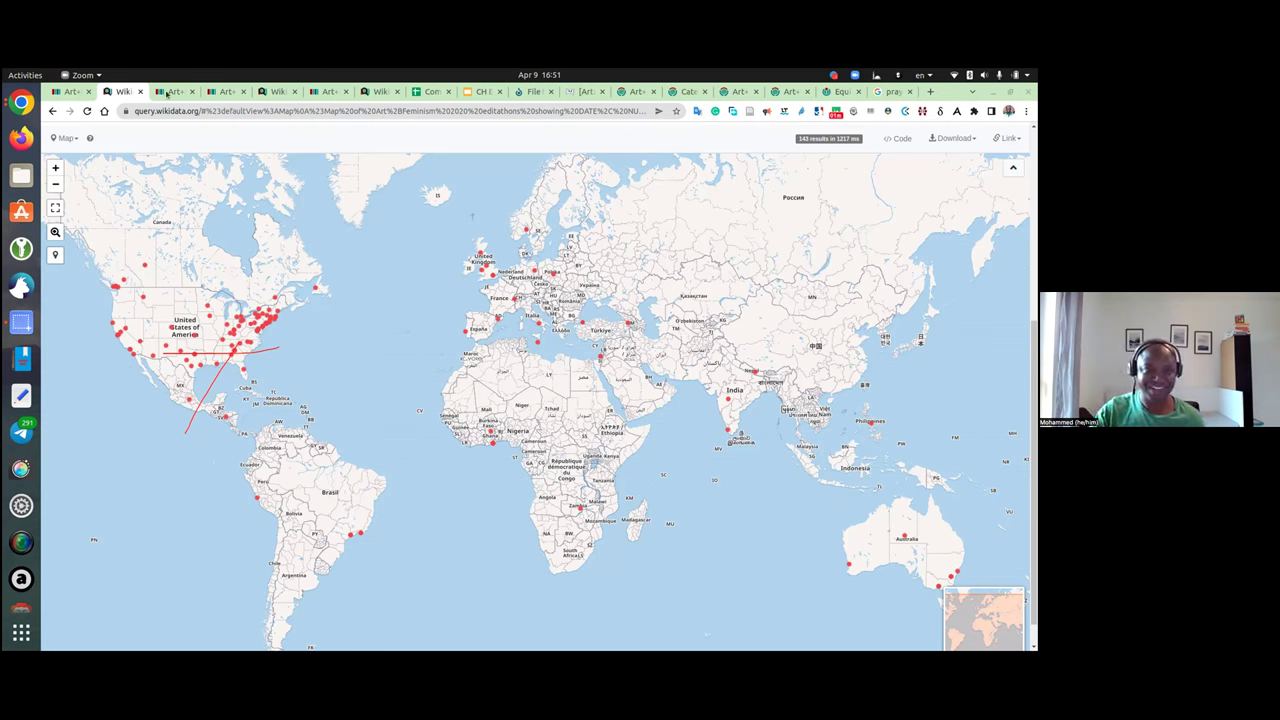
pyautogui.click(125, 91)
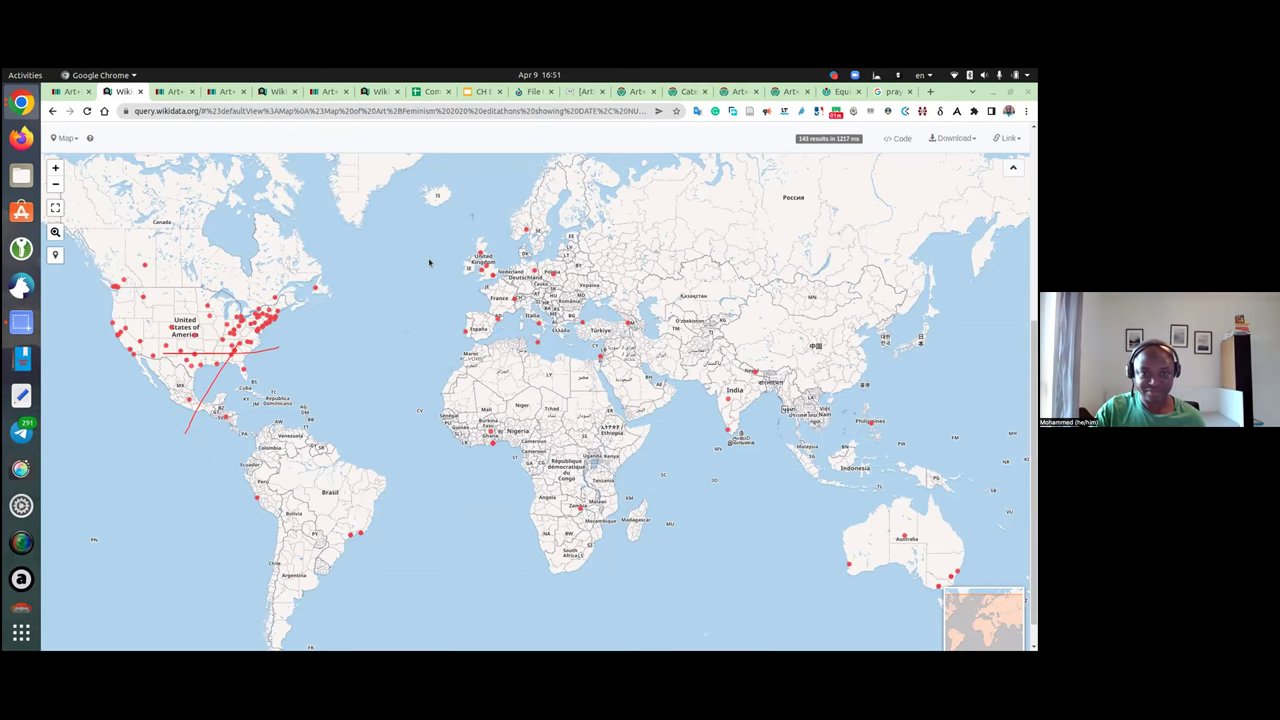
# Step: Return to the heading of the Art+Feminism's 2022 campaign item, selecting its web address and highlighting part of its title
pyautogui.hotkey('ctrl', 'Tab')
pyautogui.press('Home')
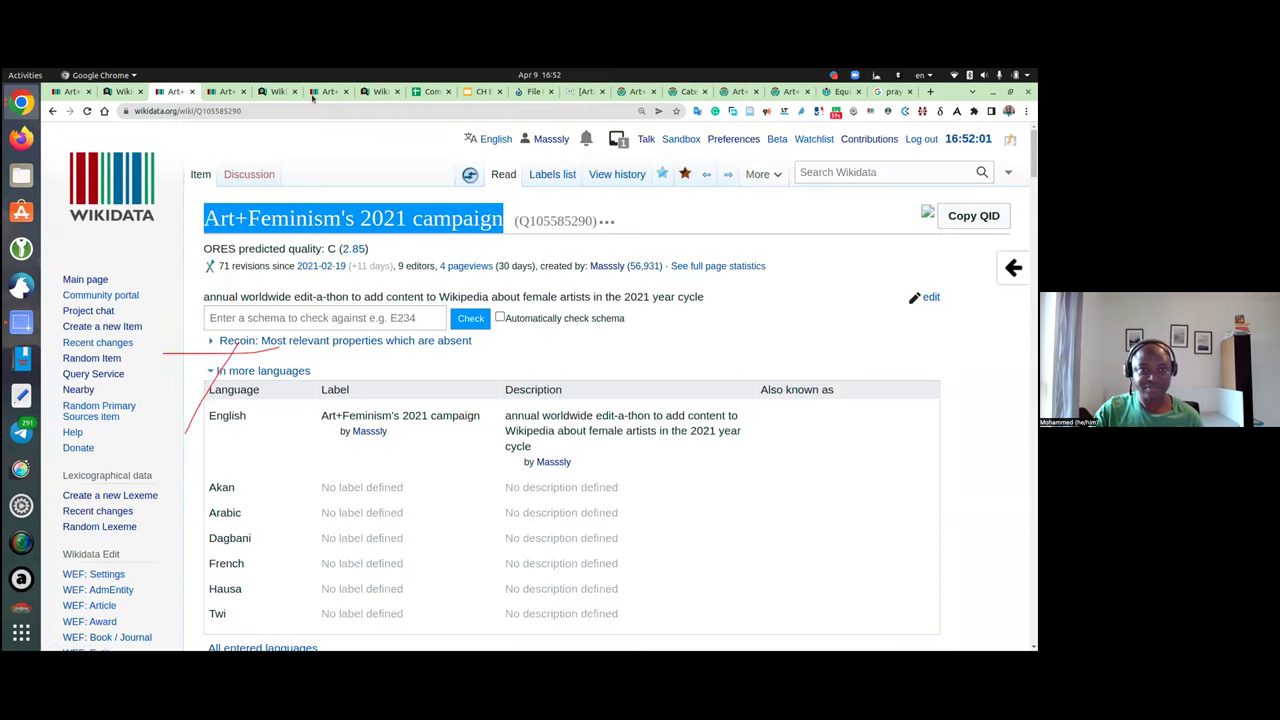
pyautogui.click(327, 91)
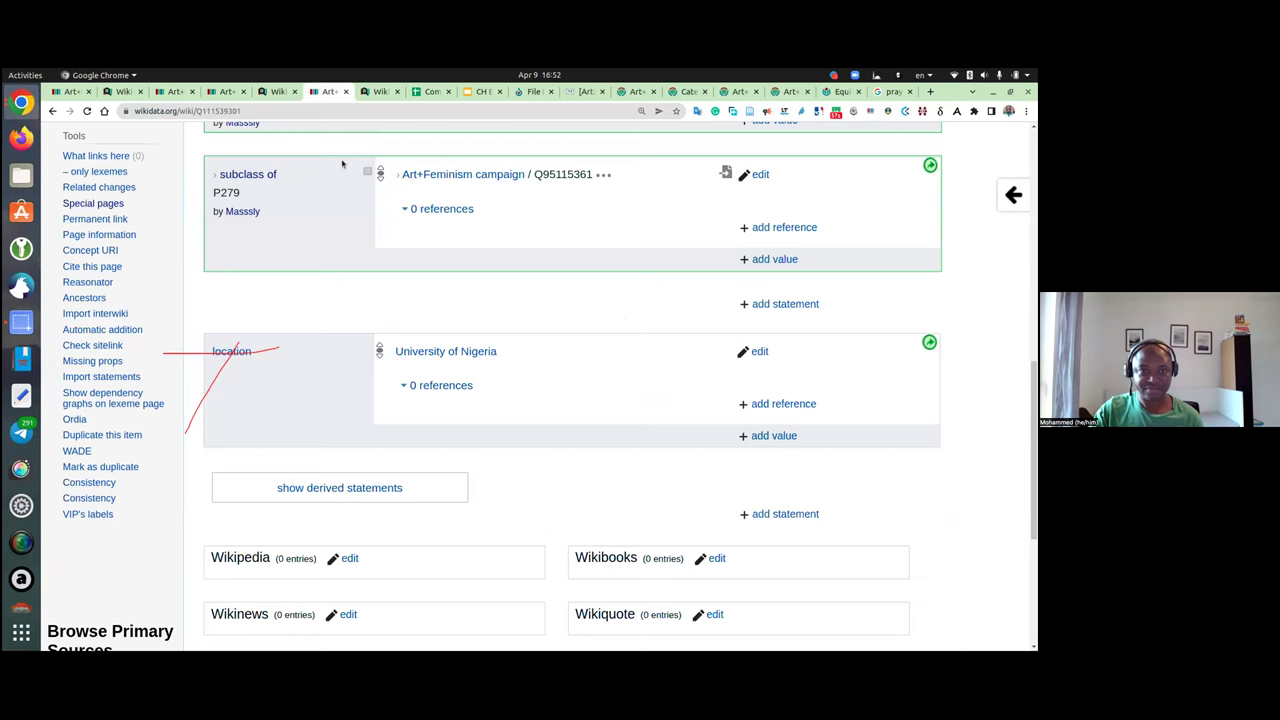
pyautogui.press('Home')
pyautogui.click(331, 107)
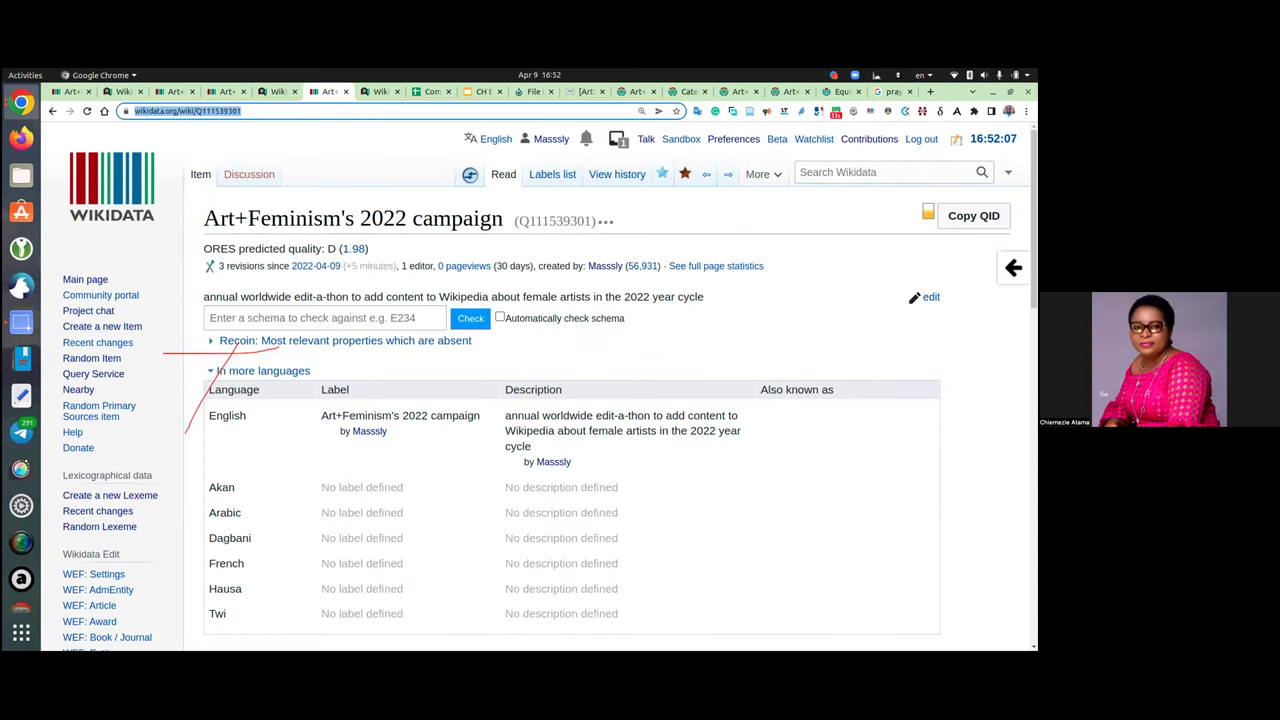
pyautogui.click(385, 172)
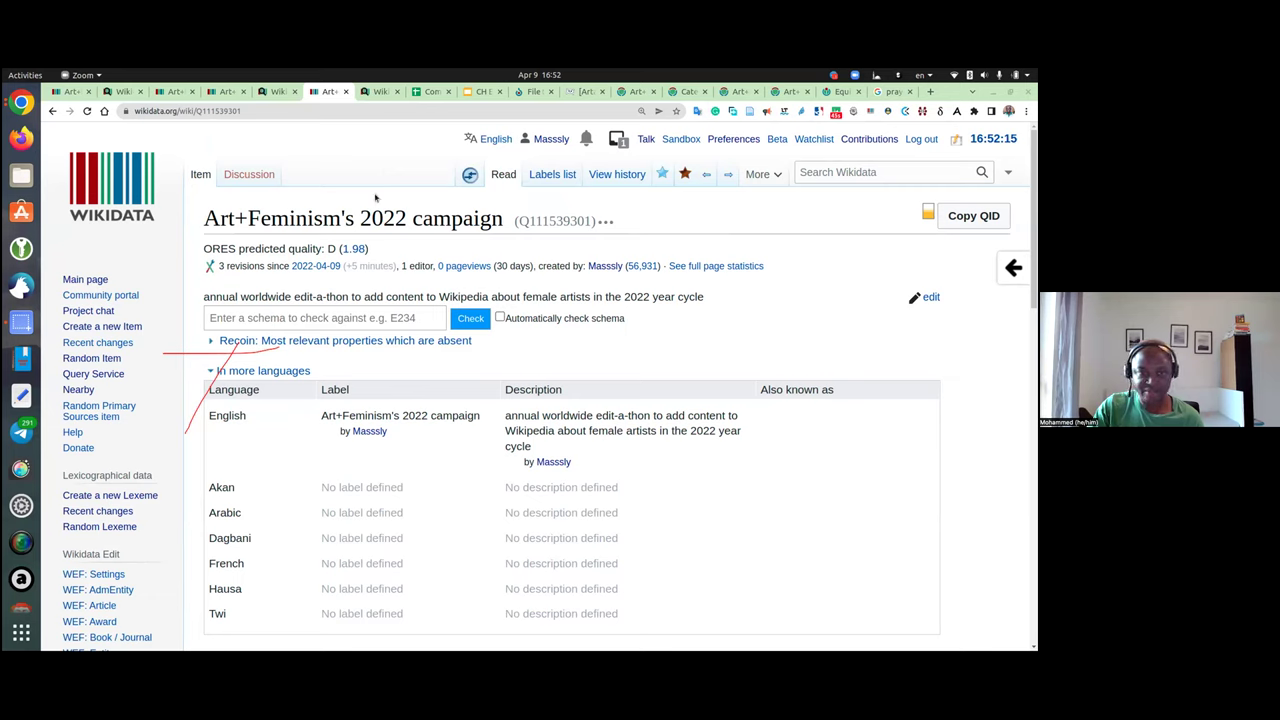
pyautogui.moveTo(503, 220); pyautogui.dragTo(311, 220)
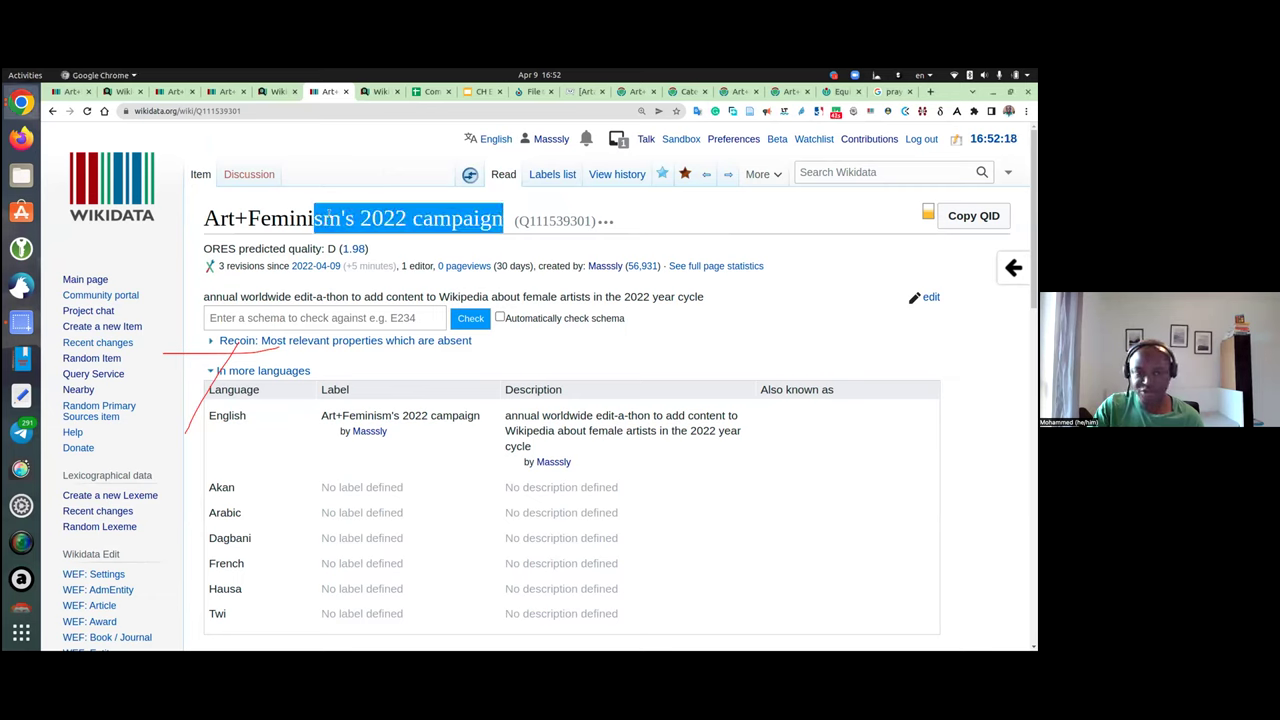
pyautogui.click(359, 173)
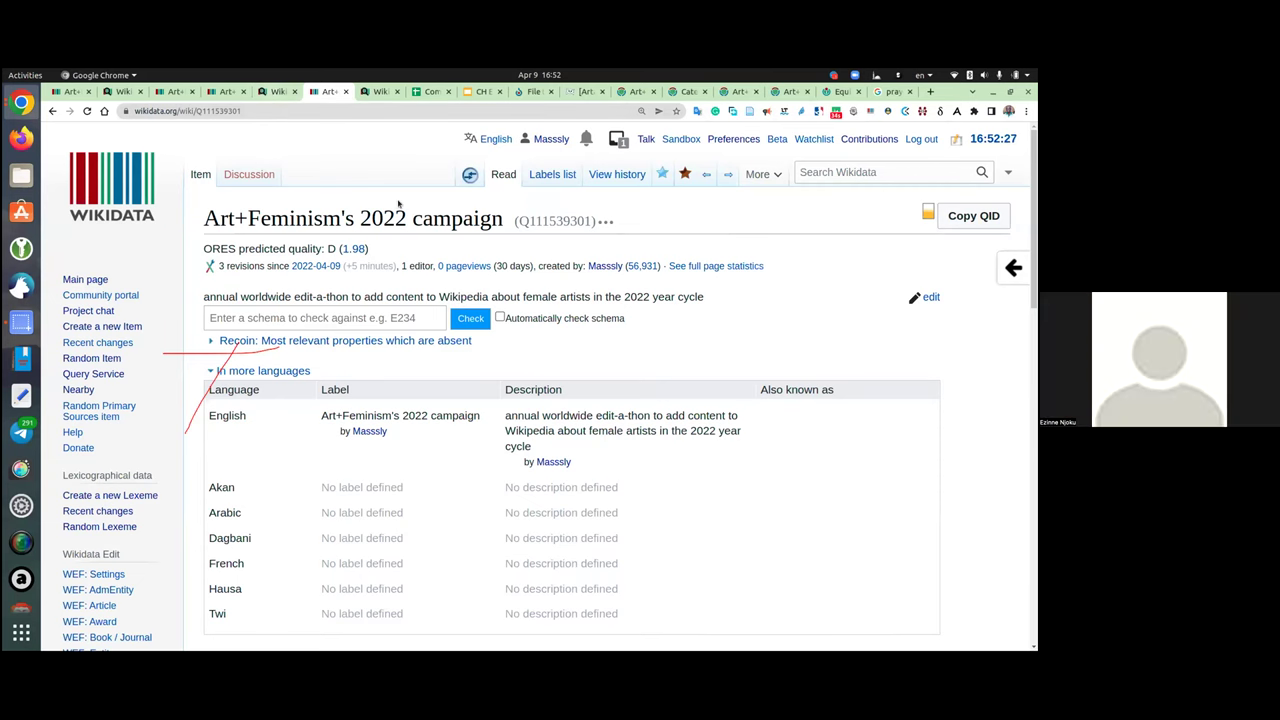
# Step: Copy the short URL of the Art+Feminism 2022 edit-a-thons map query in the Wikidata Query Service
pyautogui.hotkey('ctrl', 'Tab')
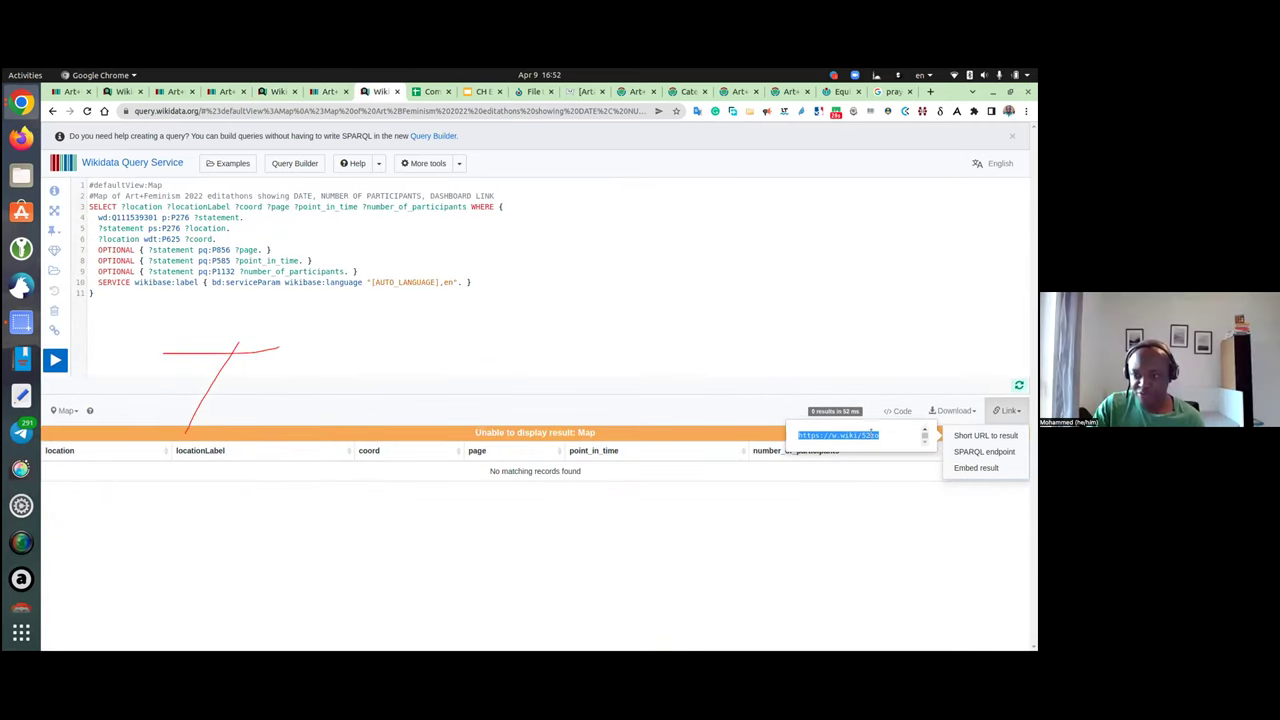
pyautogui.rightClick(880, 438)
pyautogui.click(827, 444)
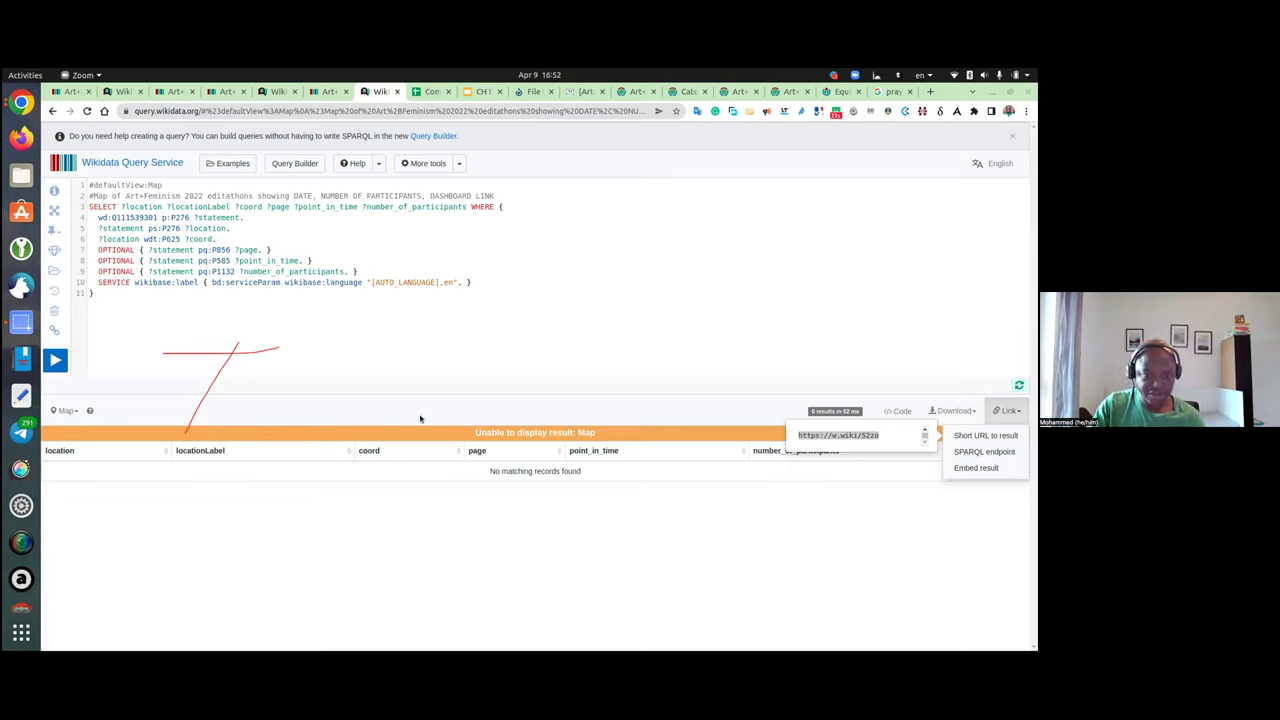
# Step: Run the Art+Feminism 2022 edit-a-thons query and open the University of Nigeria marker's details on the resulting map
pyautogui.click(55, 360)
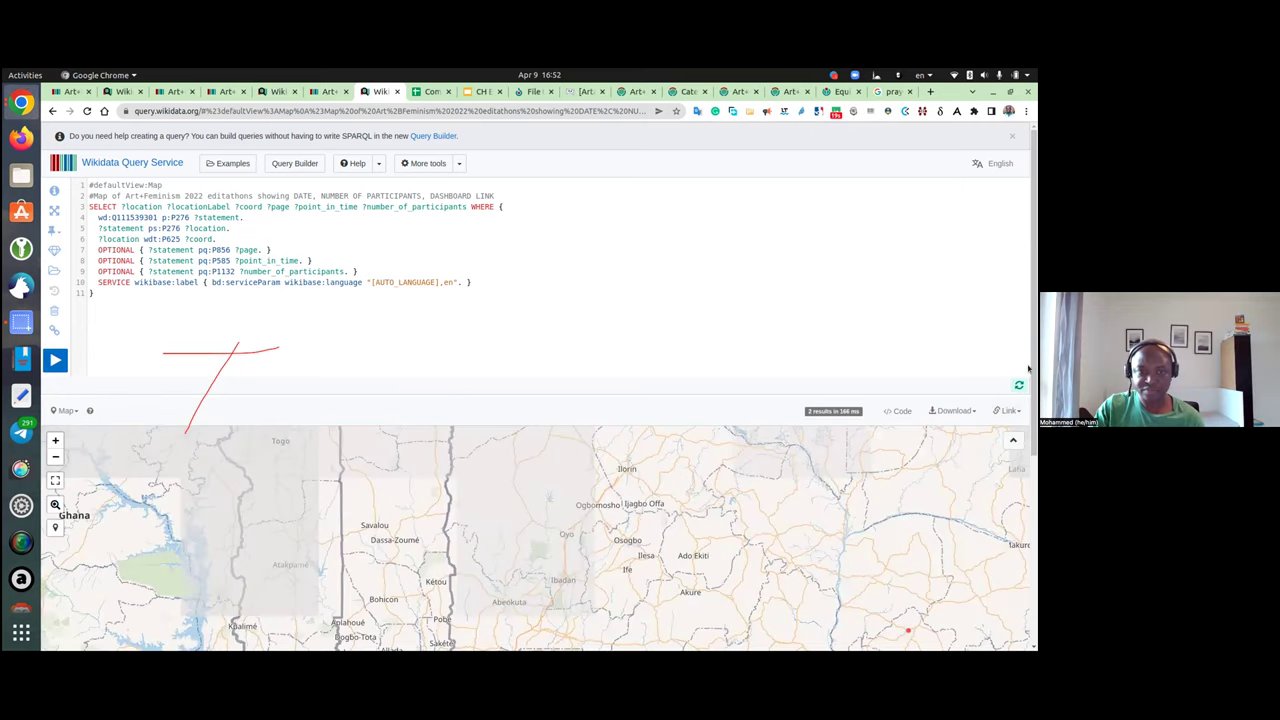
pyautogui.scroll(-2, 1030, 320)
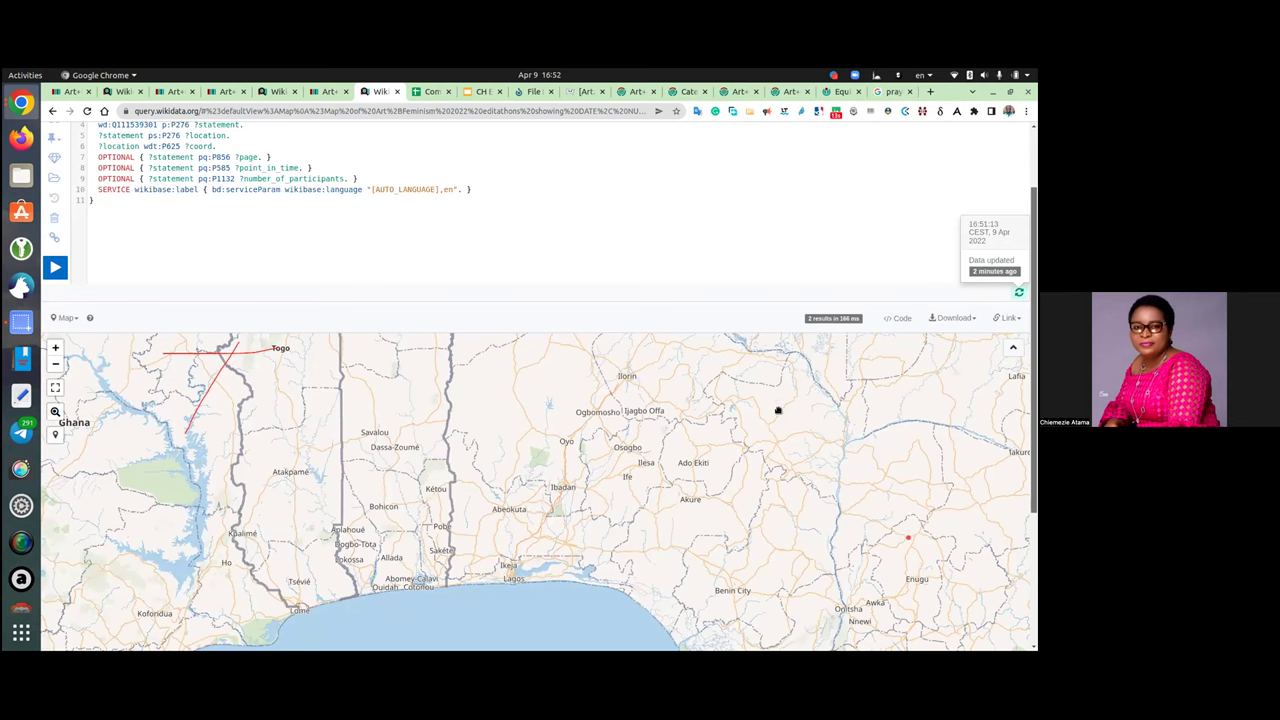
pyautogui.scroll(-1, 811, 387)
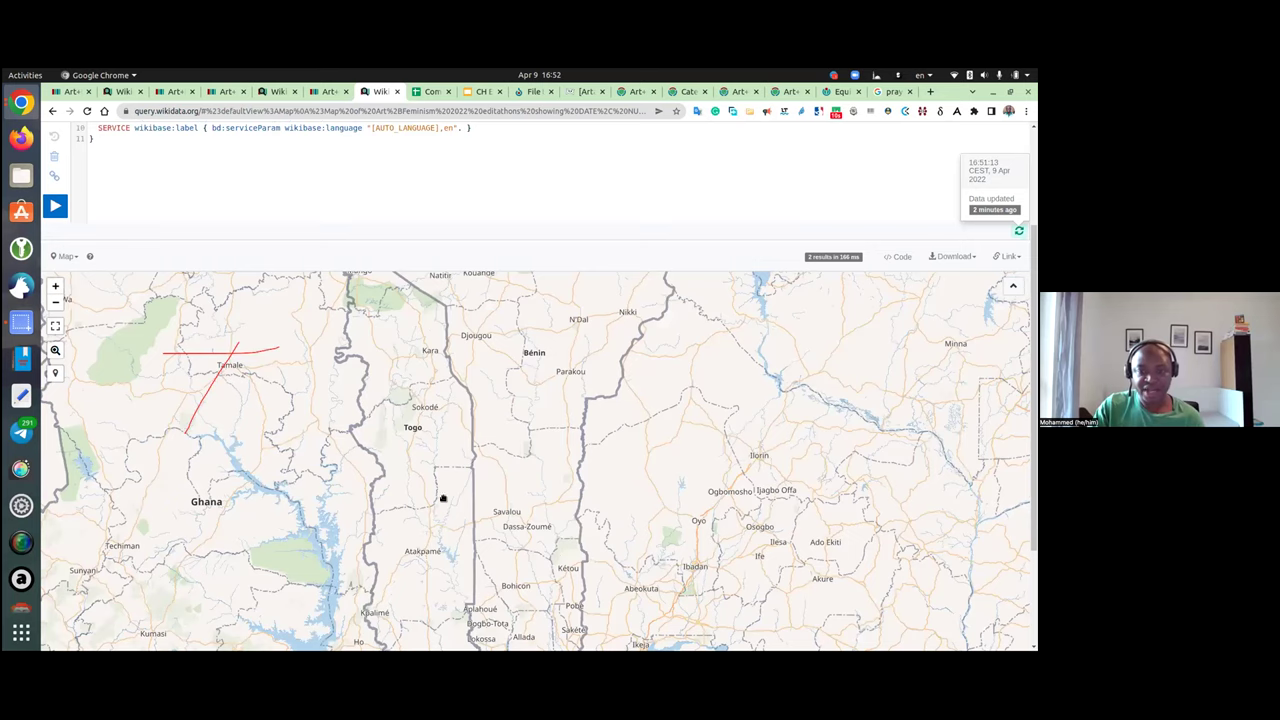
pyautogui.scroll(-2, 445, 500)
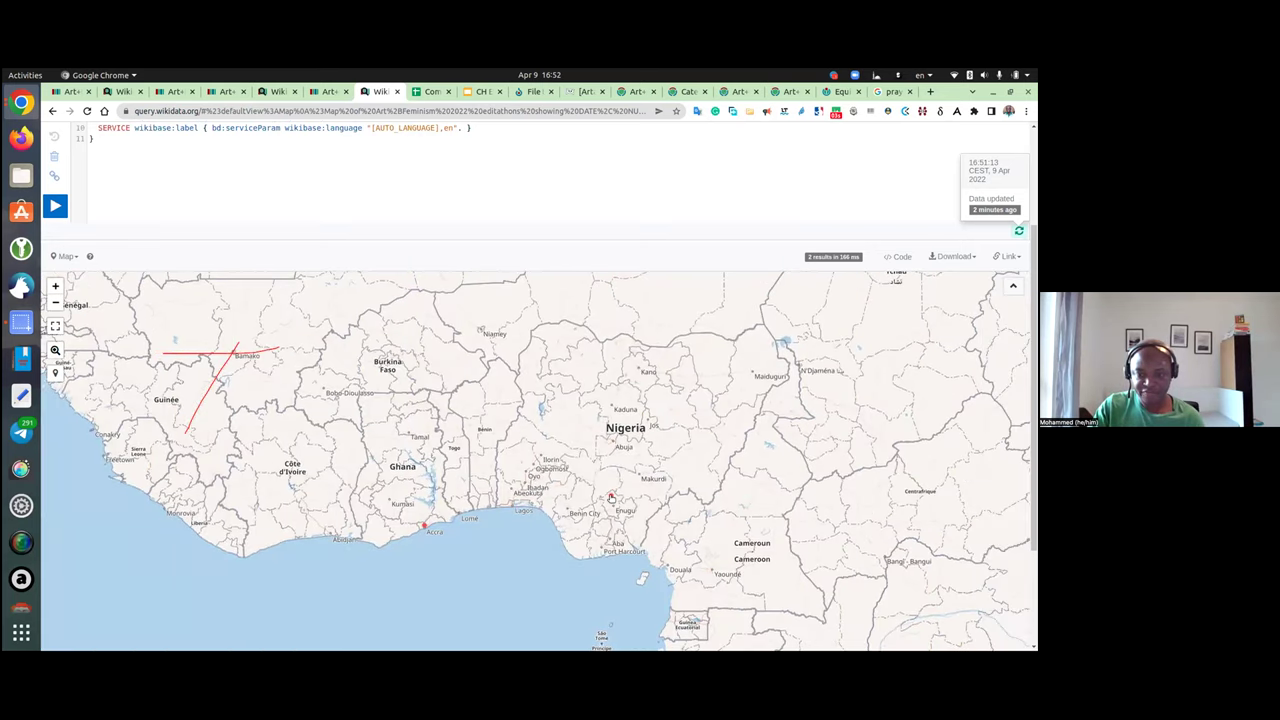
pyautogui.click(610, 497)
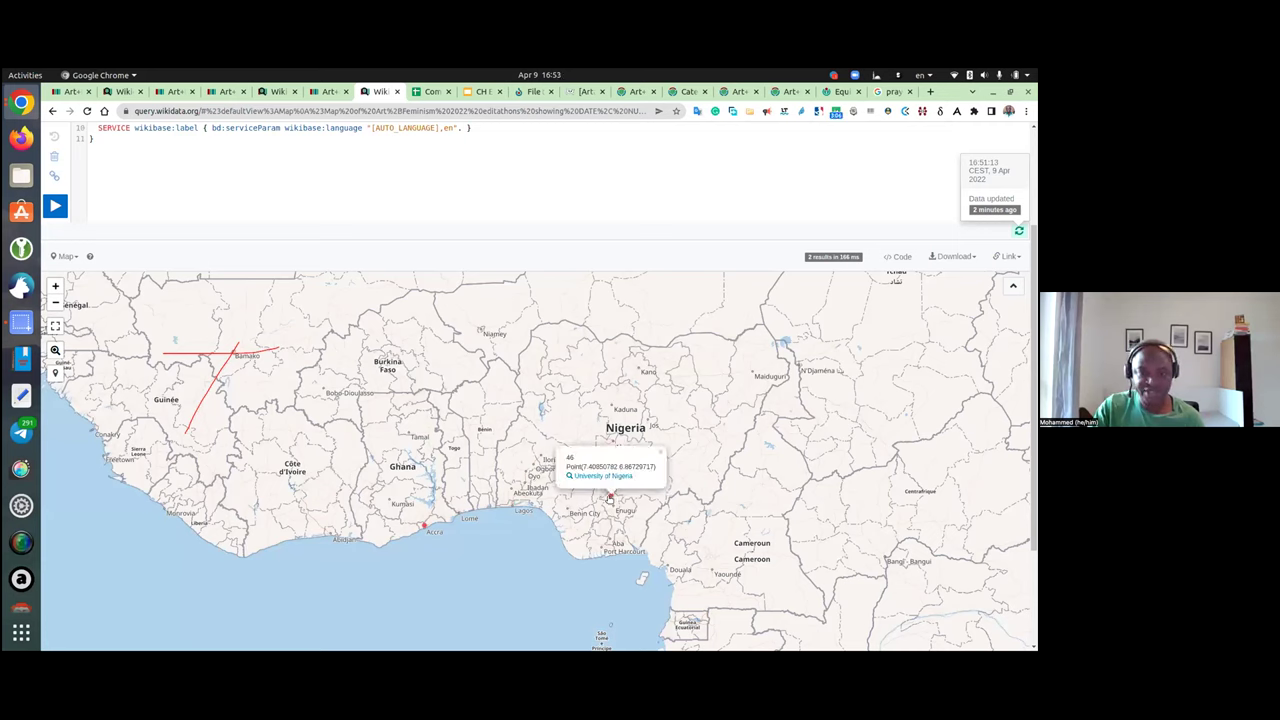
# Step: Highlight the coordinates in the University of Nigeria marker's details, and view then close the University of Ghana marker's details on the map
pyautogui.doubleClick(569, 457)
pyautogui.moveTo(566, 466); pyautogui.dragTo(656, 467)
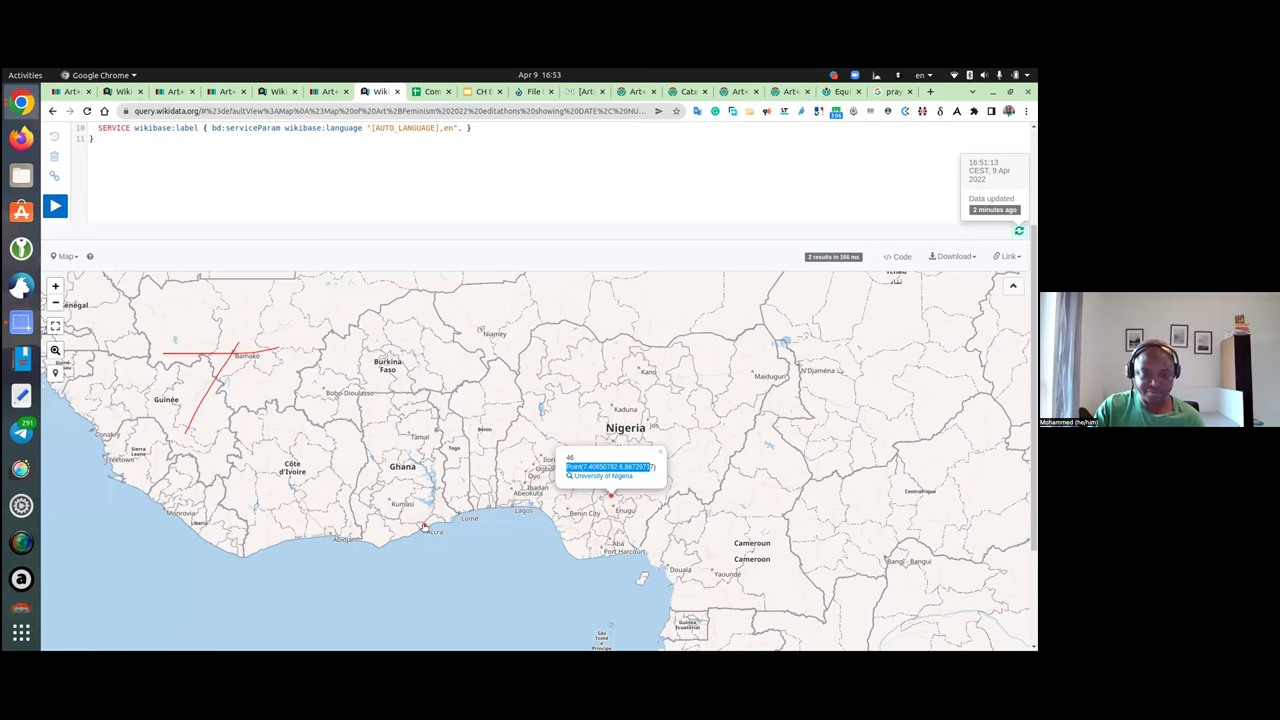
pyautogui.click(423, 526)
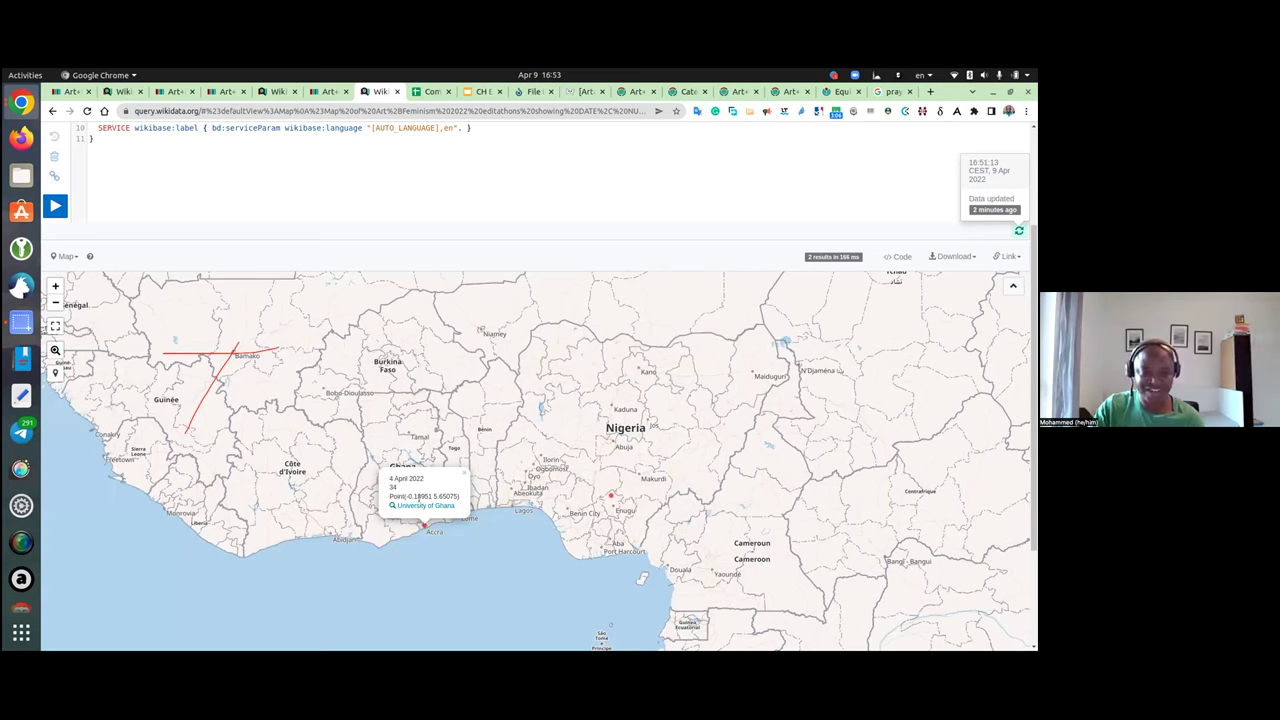
pyautogui.click(422, 526)
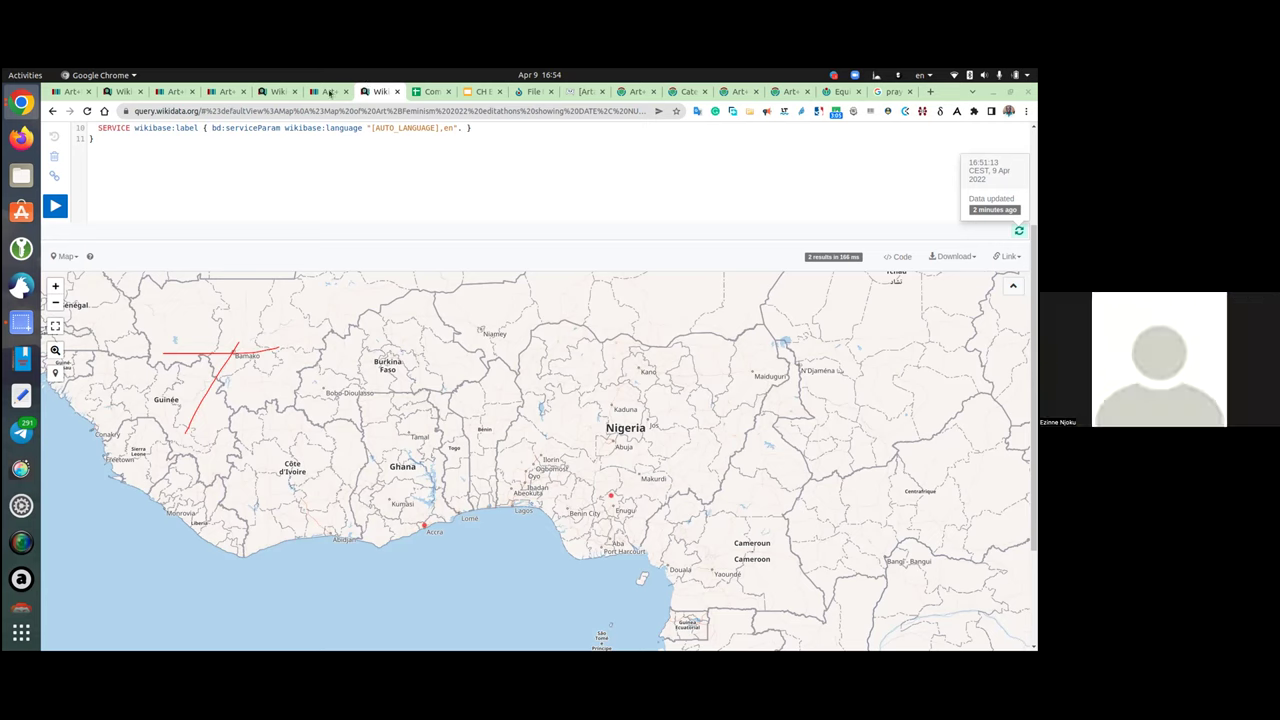
# Step: Return to the Art+Feminism's 2022 campaign item and review its statements, especially the University of Nigeria and University of Ghana locations with their qualifiers
pyautogui.click(230, 92)
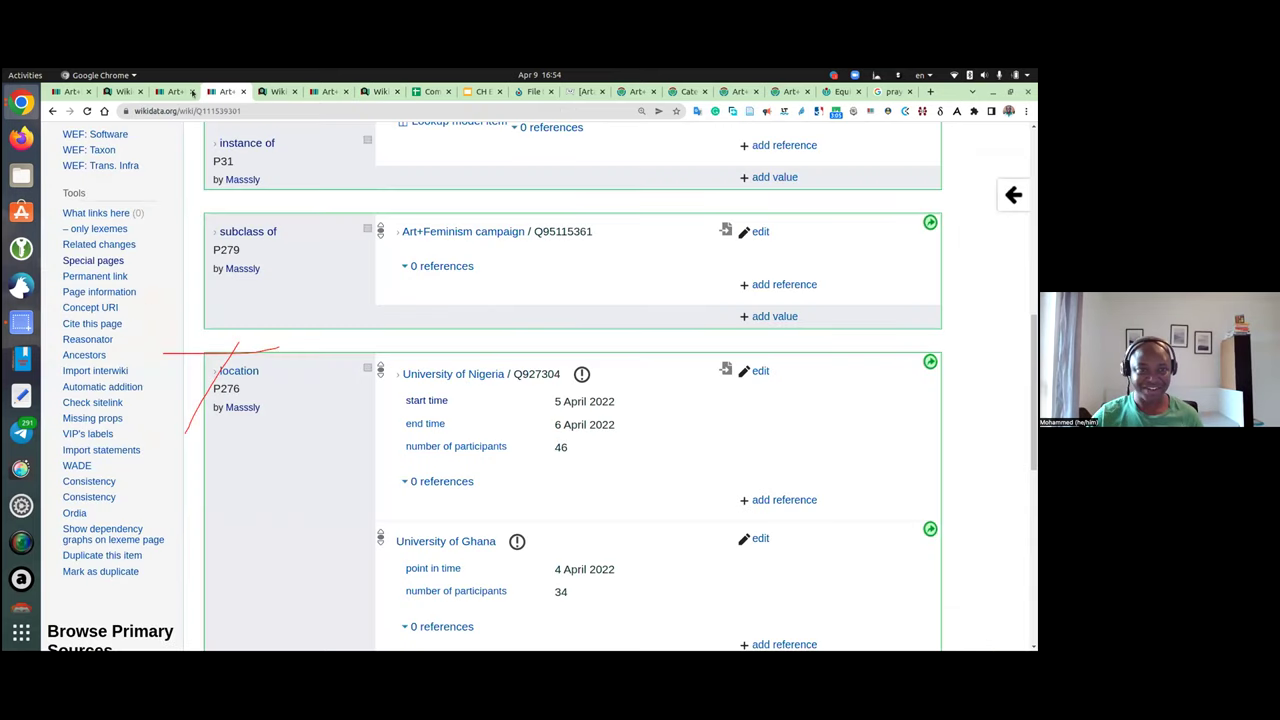
pyautogui.click(228, 92)
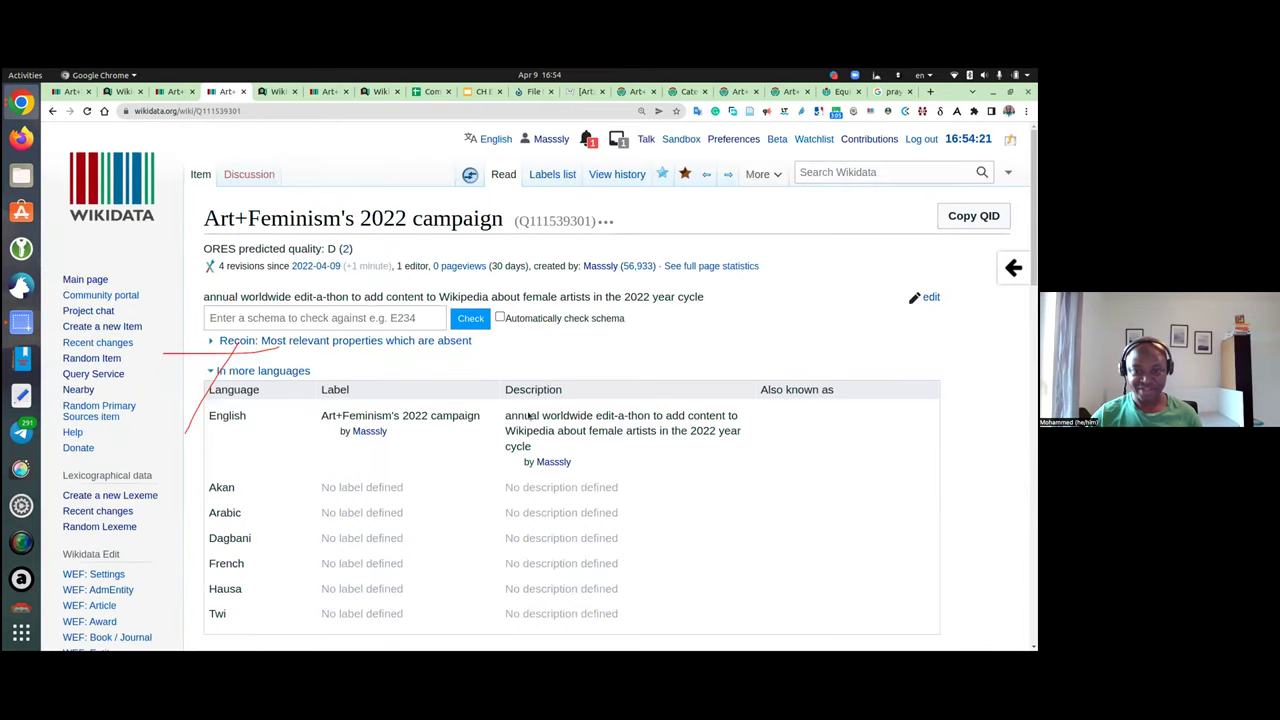
pyautogui.scroll(-3, 527, 415)
pyautogui.hotkey('ctrl', '-')
pyautogui.scroll(-6, 535, 403)
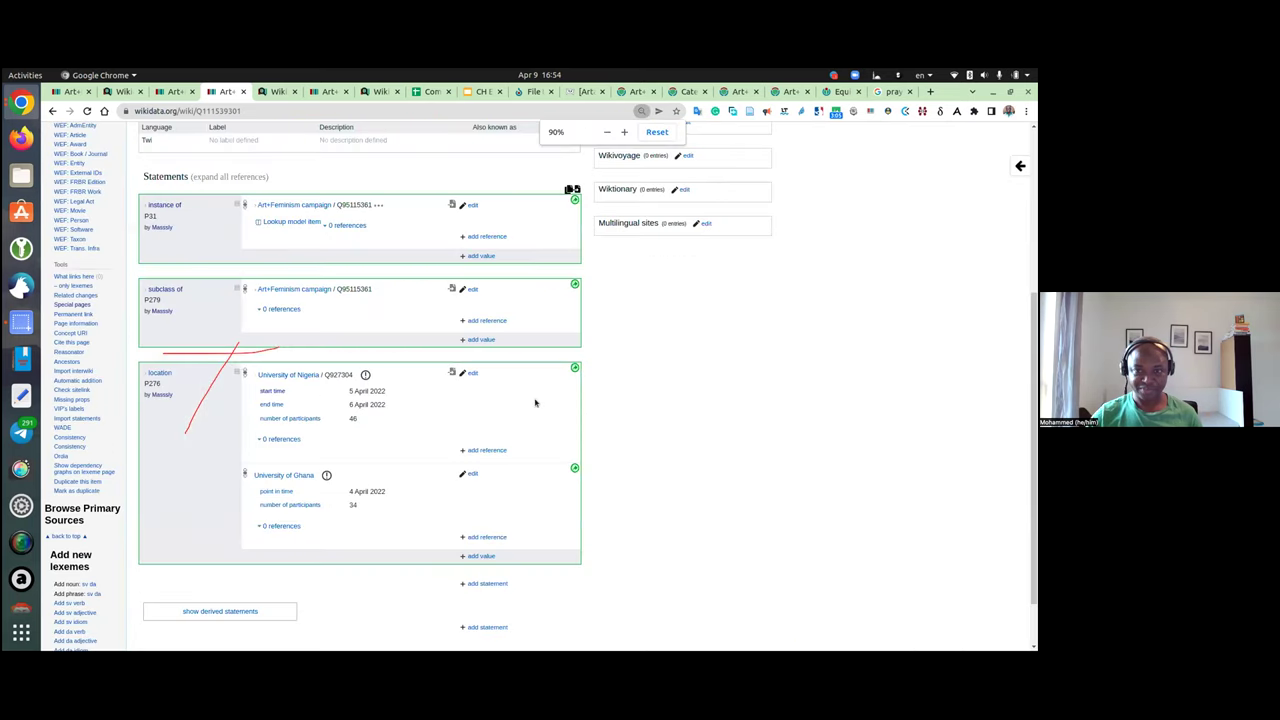
pyautogui.scroll(1, 938, 250)
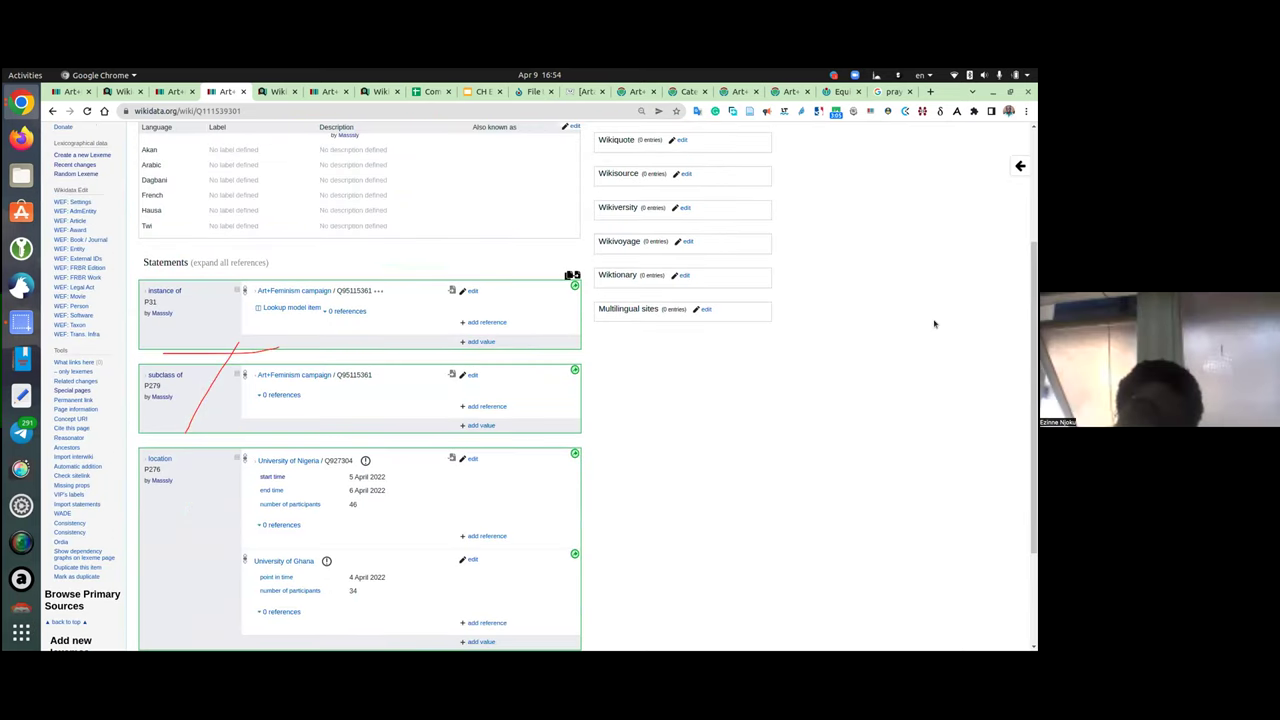
pyautogui.hotkey('ctrl', '+')
pyautogui.hotkey('ctrl', '+')
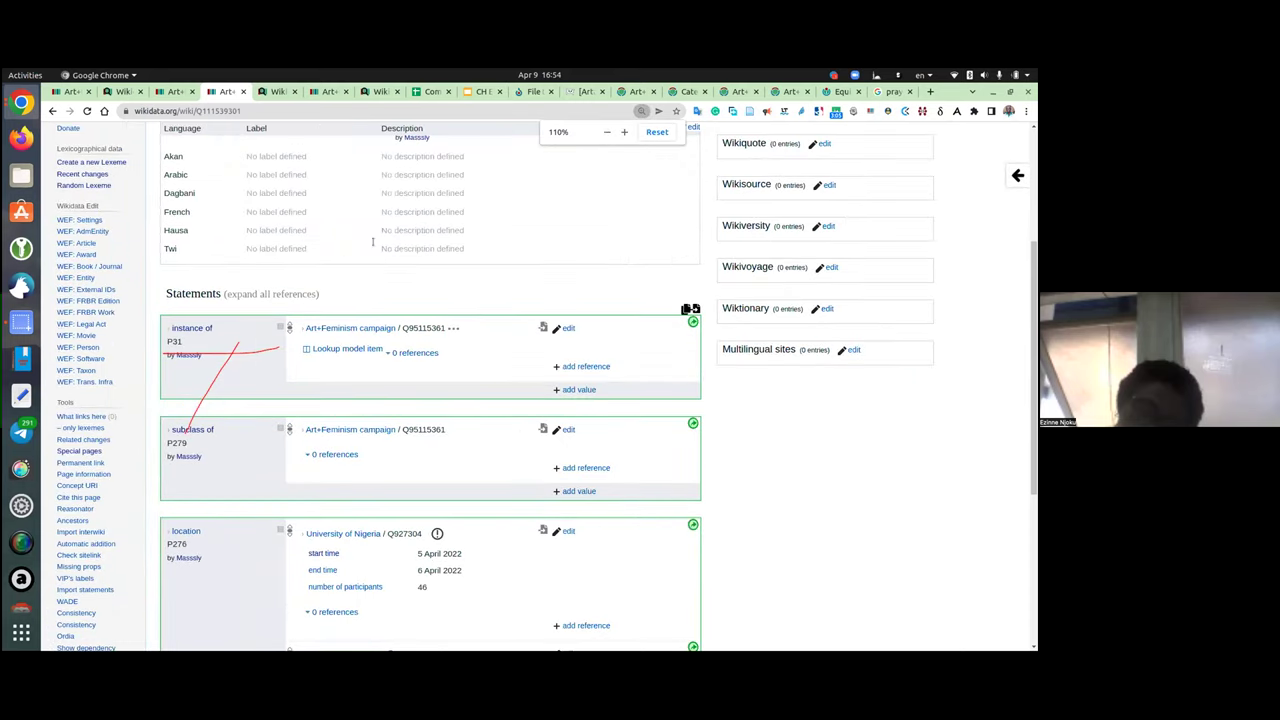
pyautogui.scroll(-5, 372, 241)
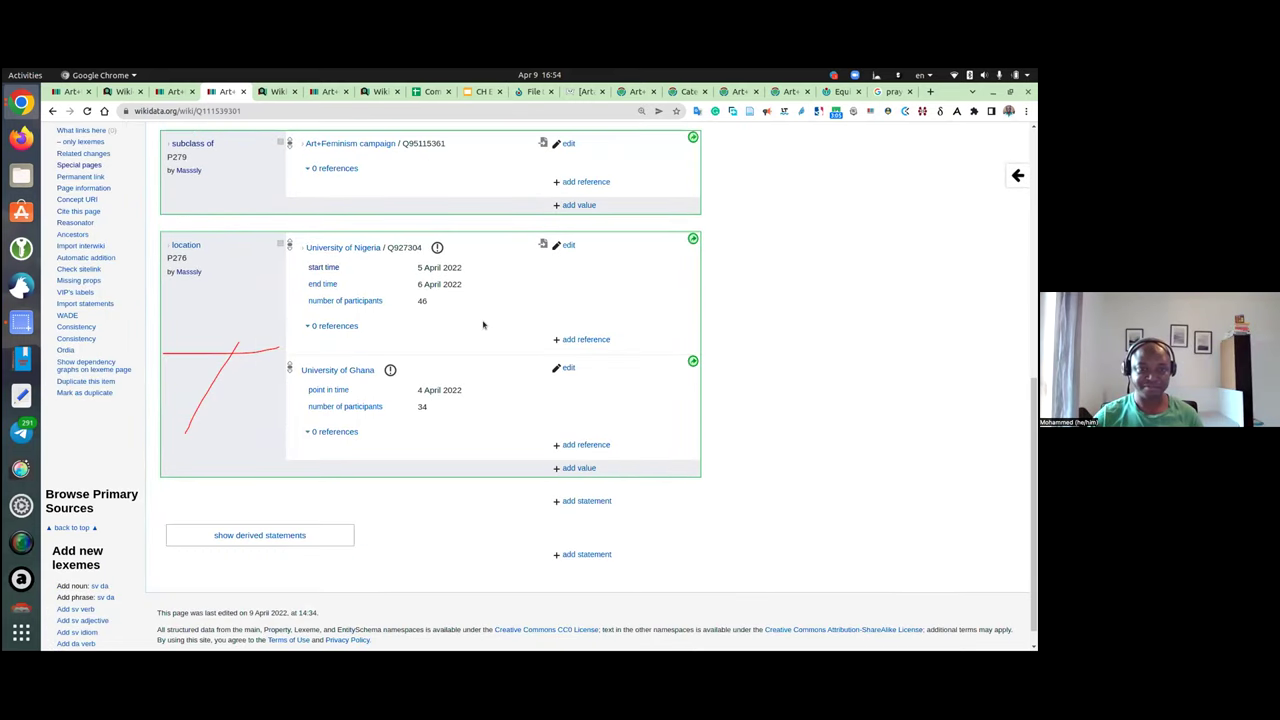
pyautogui.scroll(2, 485, 333)
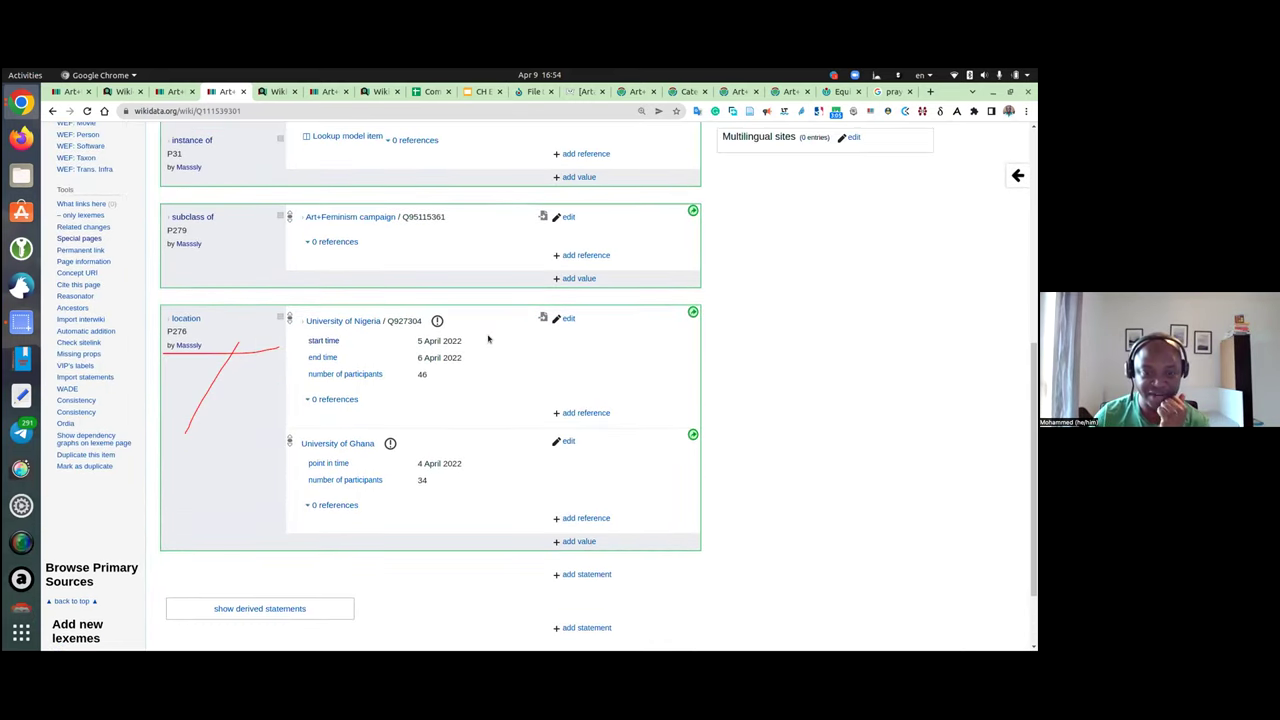
pyautogui.scroll(1, 494, 357)
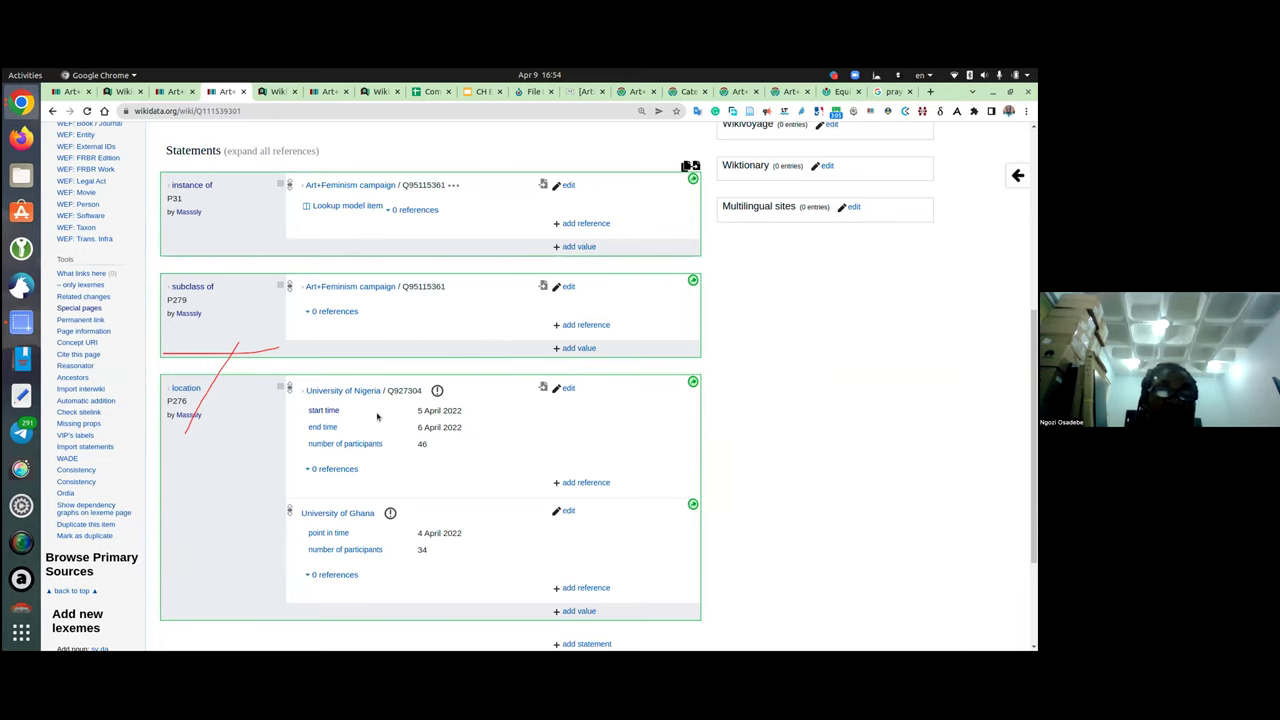
pyautogui.scroll(-2, 378, 416)
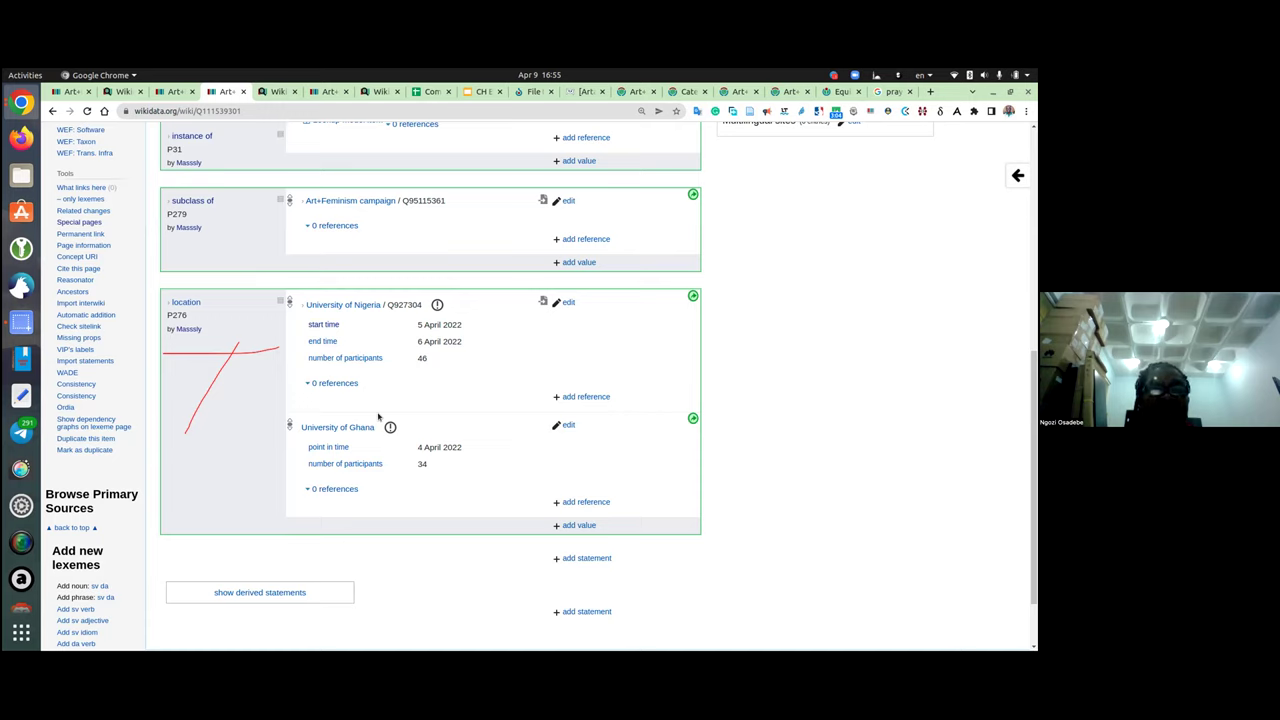
# Step: Remove the start time and end time qualifiers from the University of Nigeria location and publish the change
pyautogui.click(567, 302)
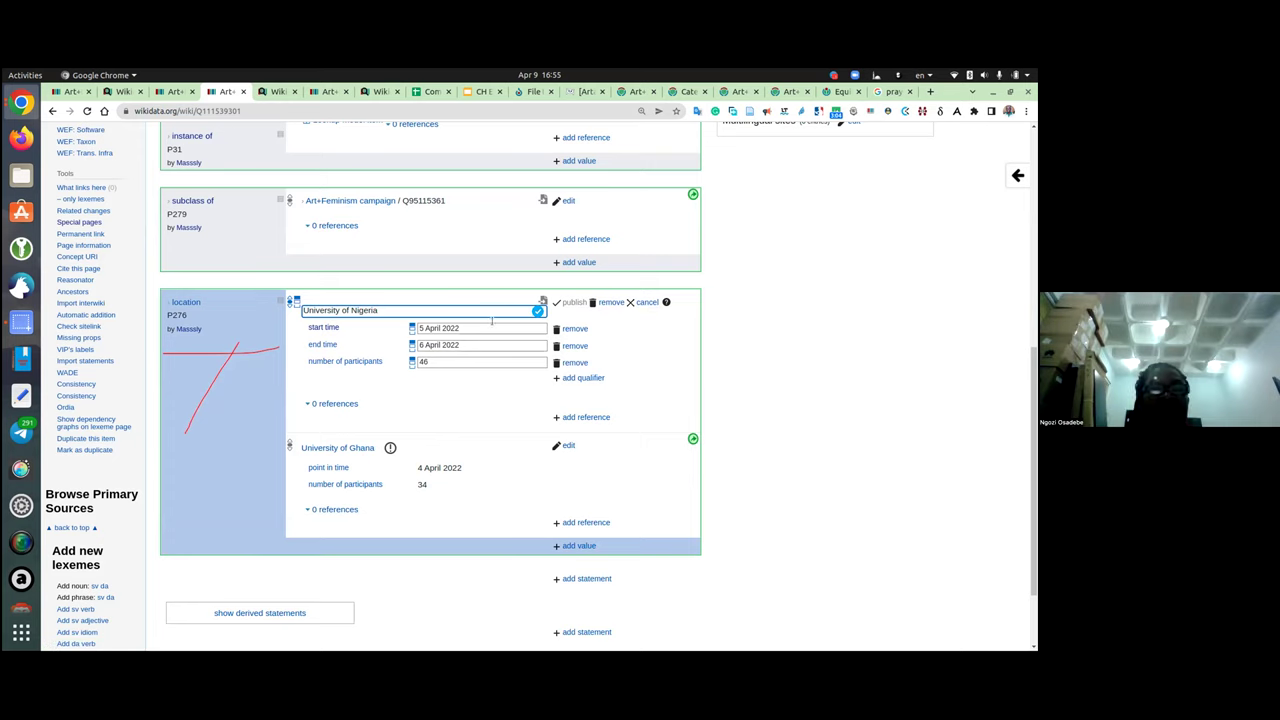
pyautogui.click(575, 329)
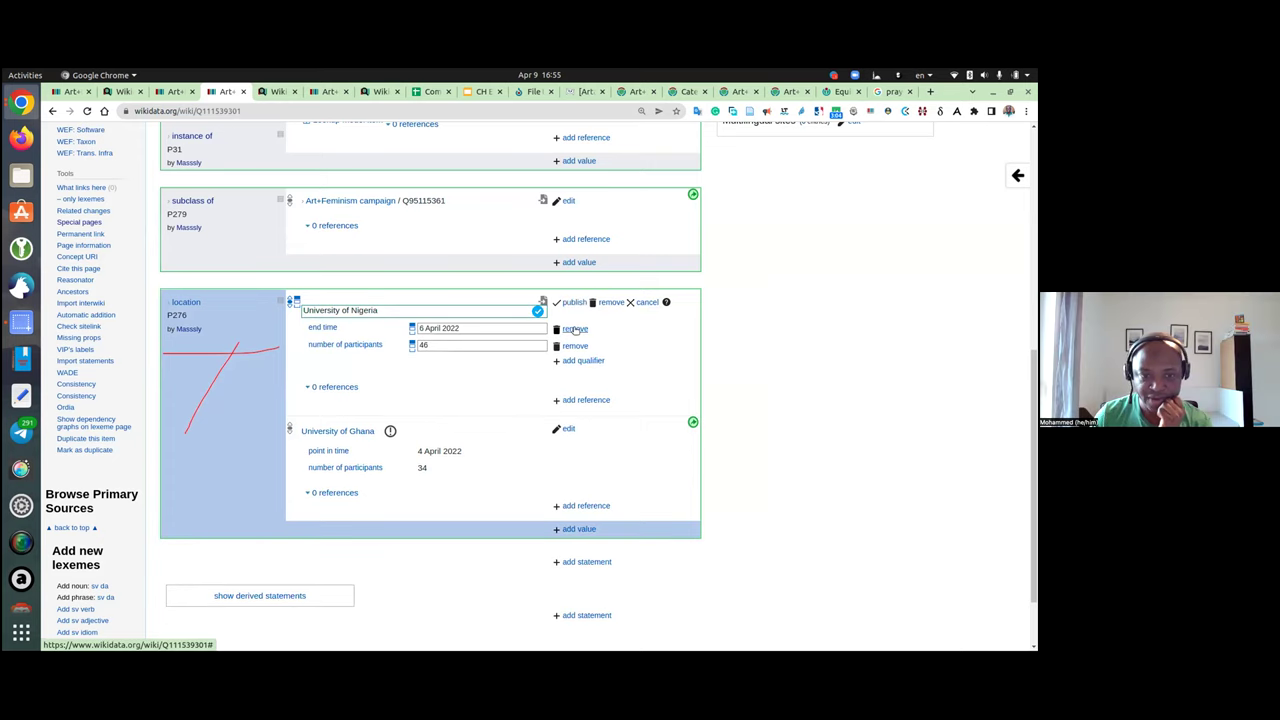
pyautogui.click(576, 330)
pyautogui.click(574, 302)
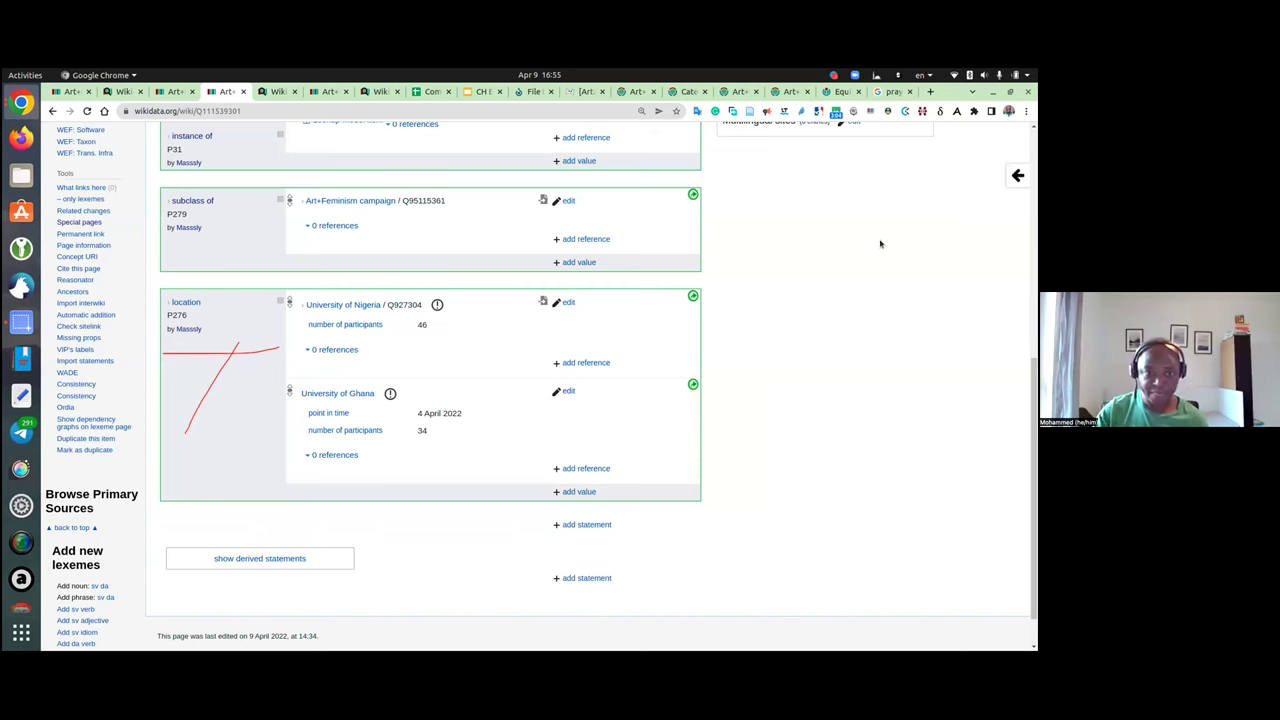
# Step: Remove the University of Nigeria value, including its number of participants qualifier, from the campaign item's location statement
pyautogui.hotkey('ctrl', '+')
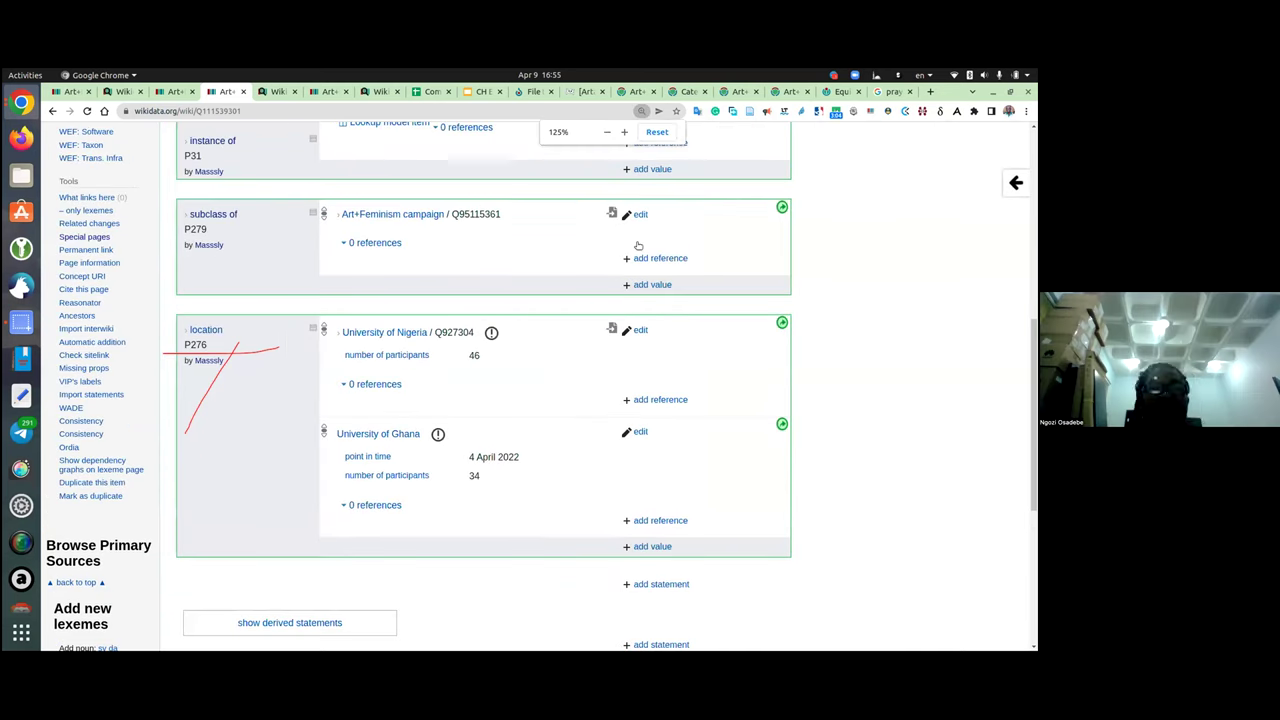
pyautogui.scroll(-1, 439, 316)
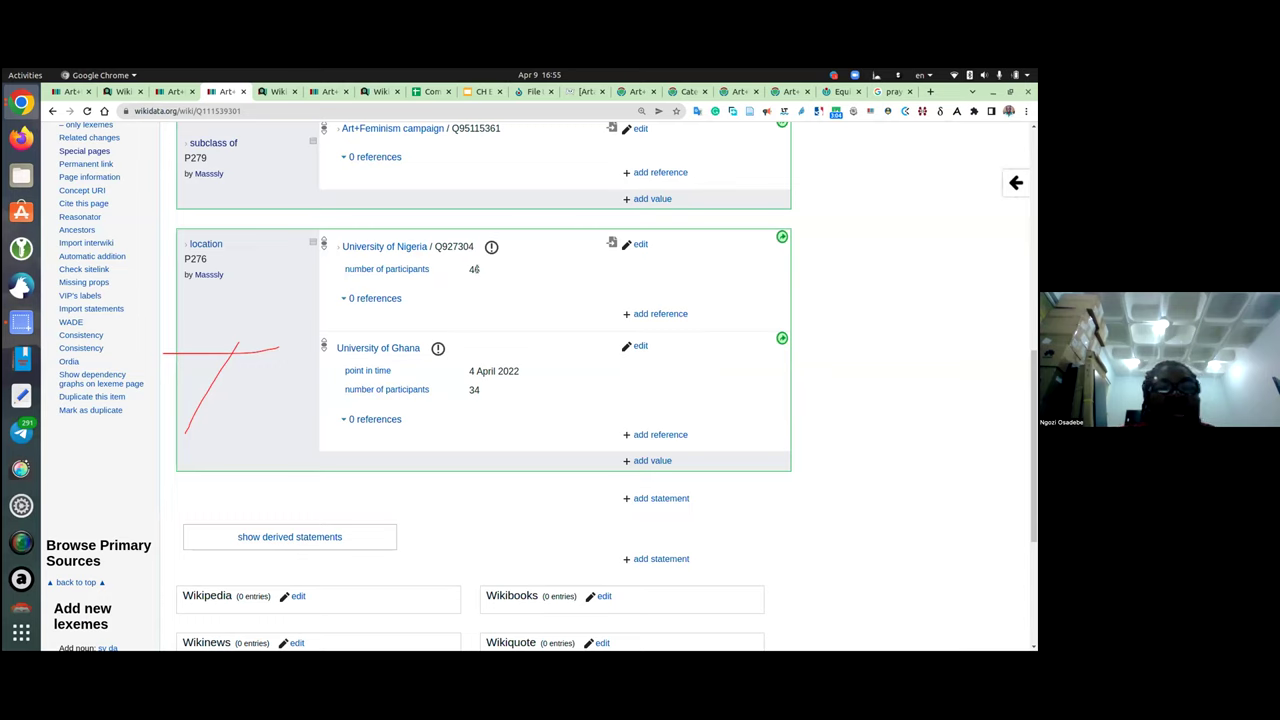
pyautogui.doubleClick(472, 270)
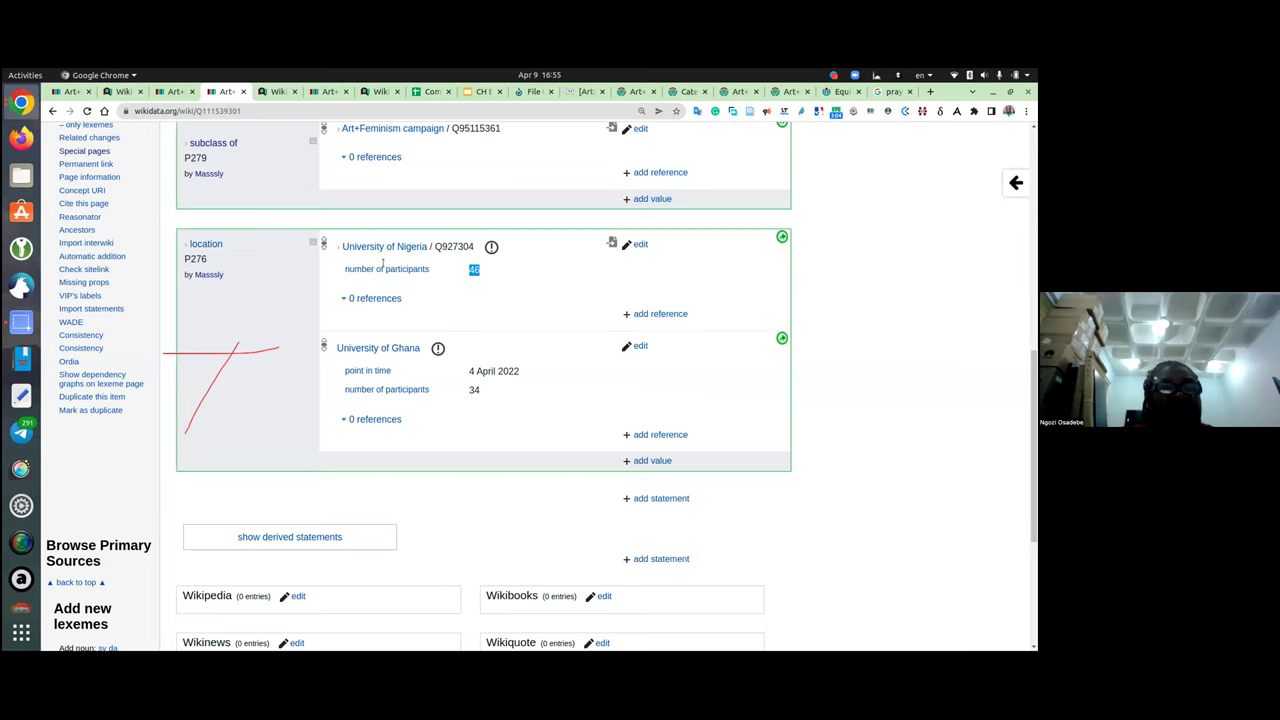
pyautogui.click(640, 245)
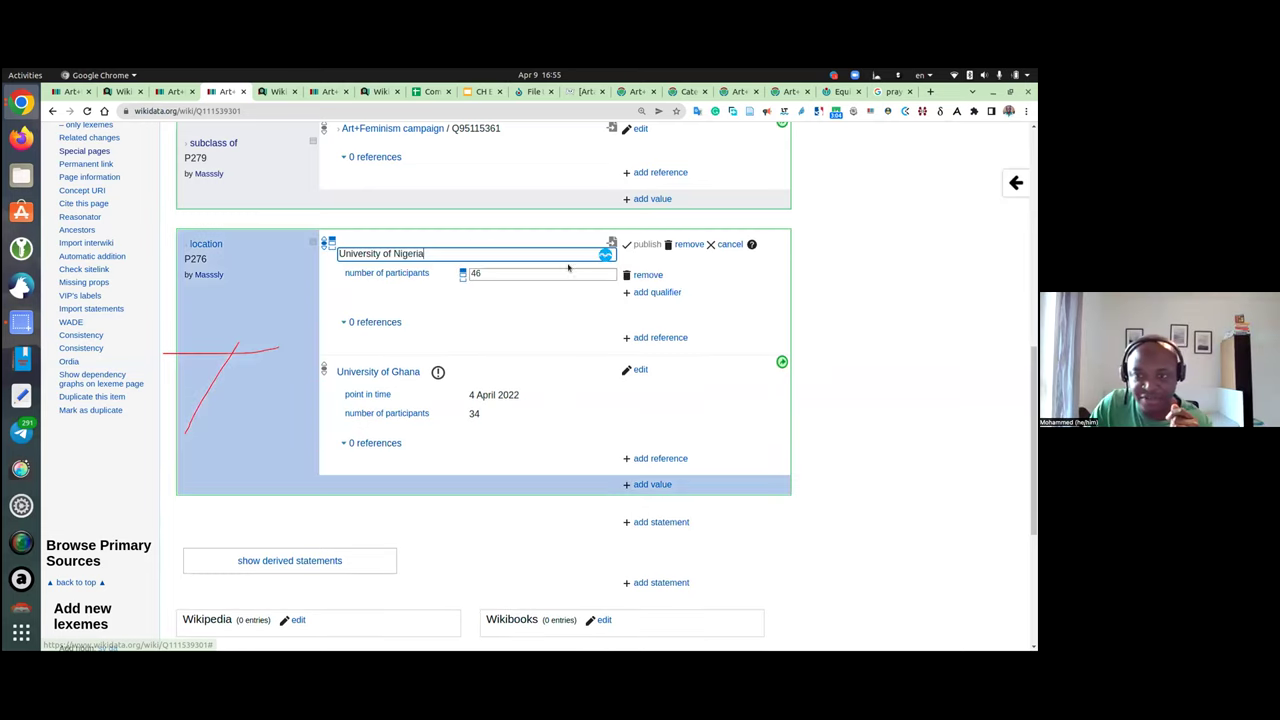
pyautogui.click(685, 245)
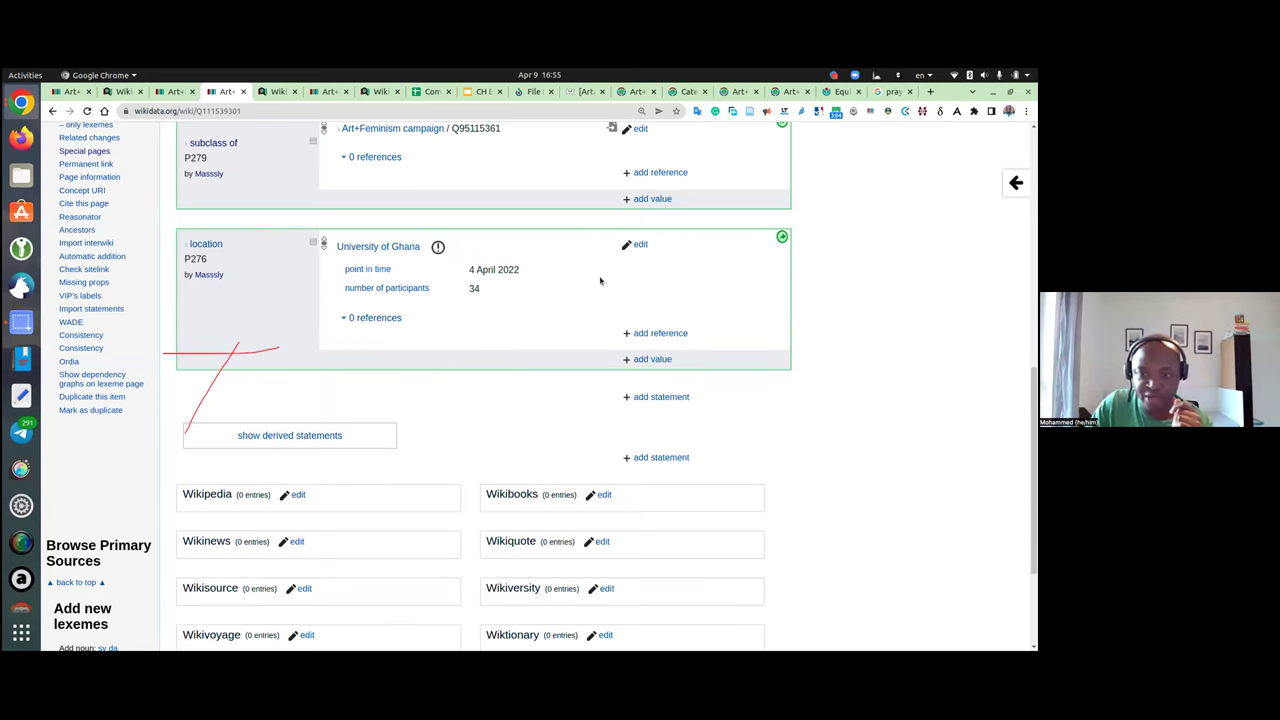
pyautogui.scroll(1, 630, 360)
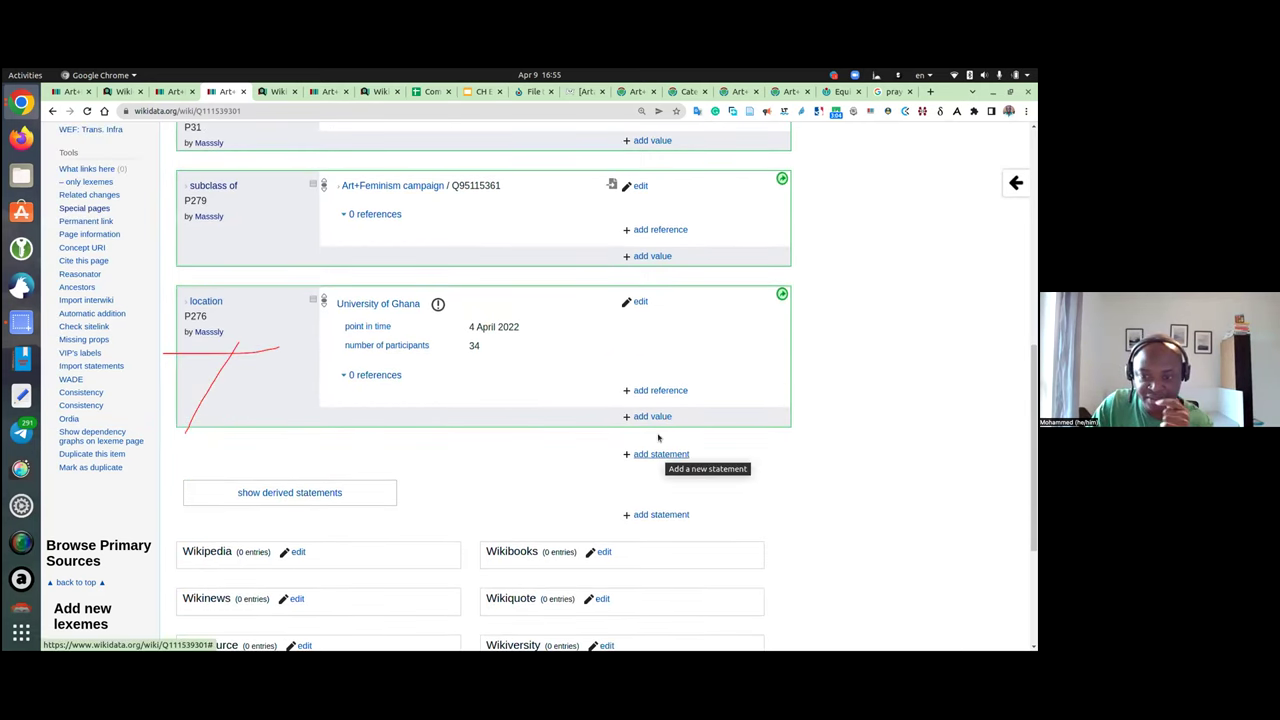
pyautogui.click(655, 416)
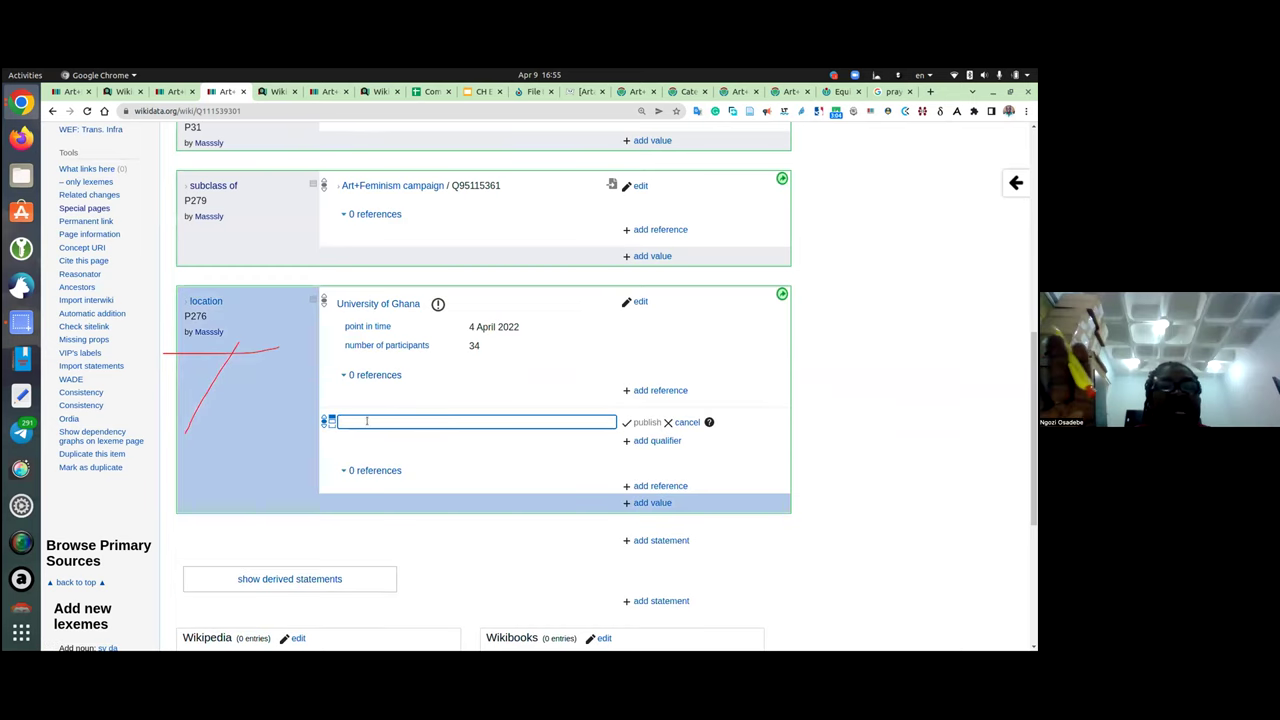
pyautogui.click(687, 423)
pyautogui.scroll(1, 435, 385)
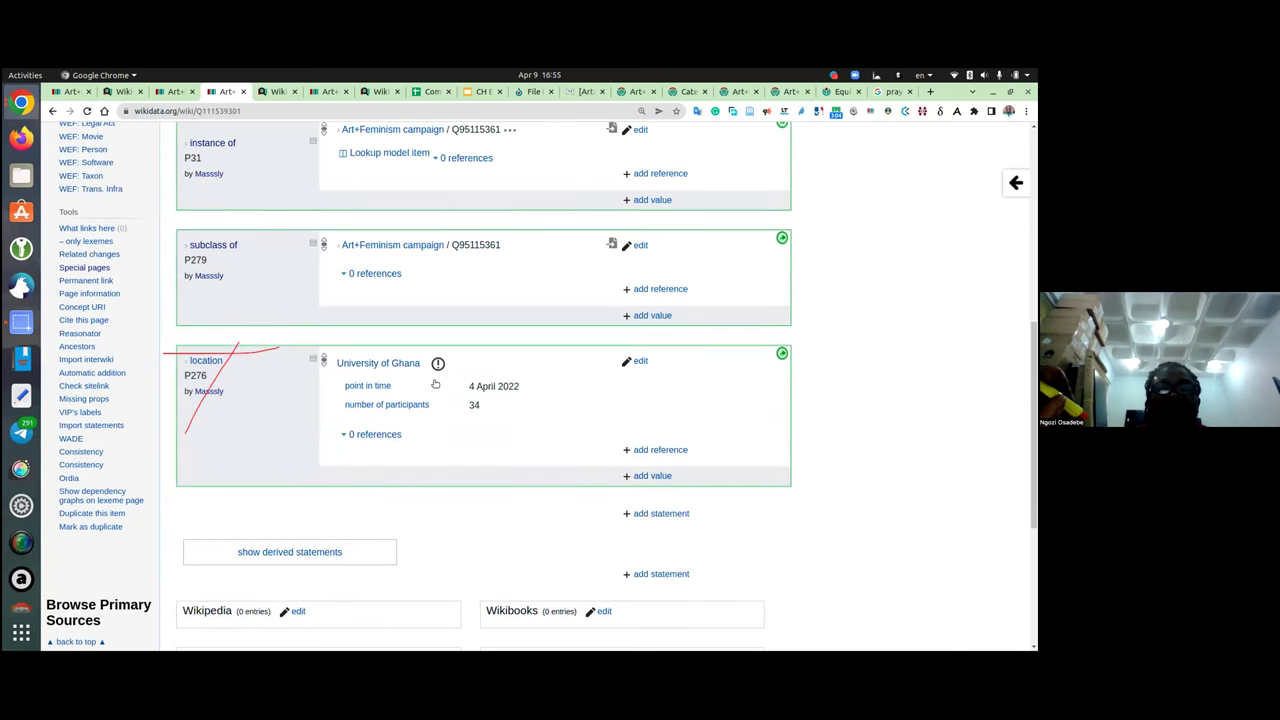
pyautogui.scroll(-1, 437, 389)
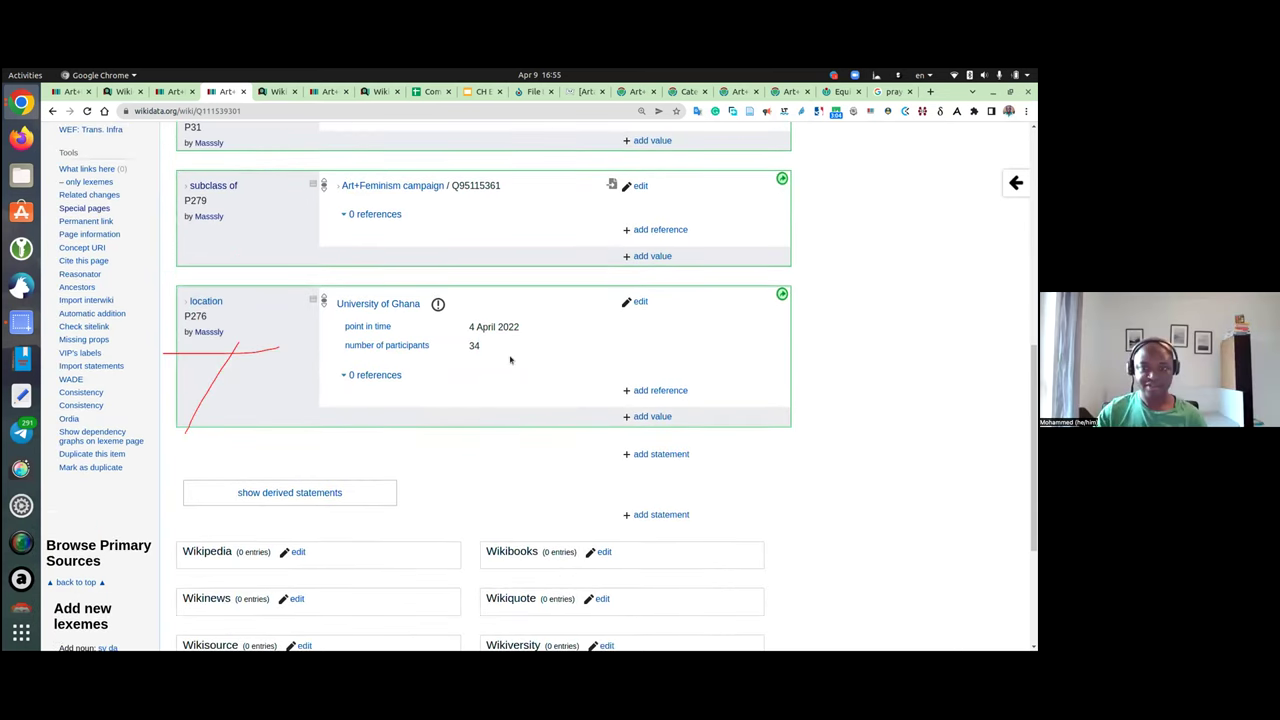
pyautogui.click(666, 418)
pyautogui.click(681, 423)
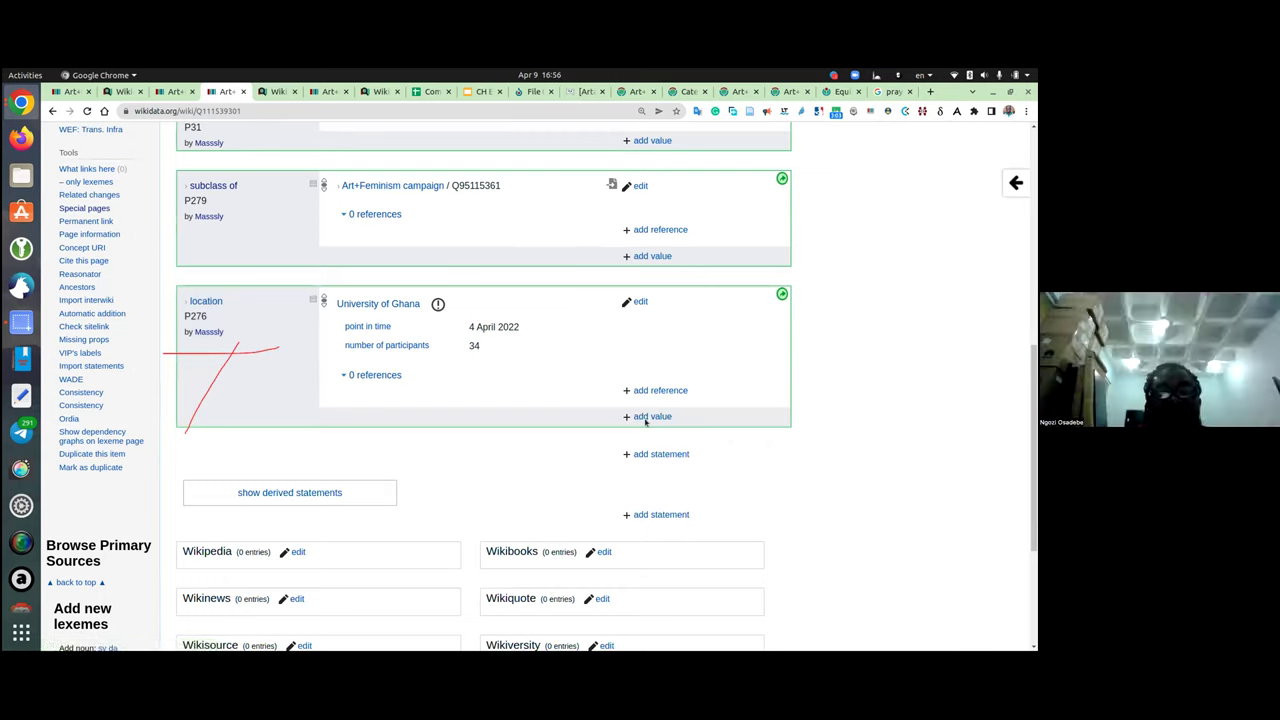
# Step: Add University of Nigeria, the federal university in Nsukka, as a new value of the location property and publish it
pyautogui.click(631, 416)
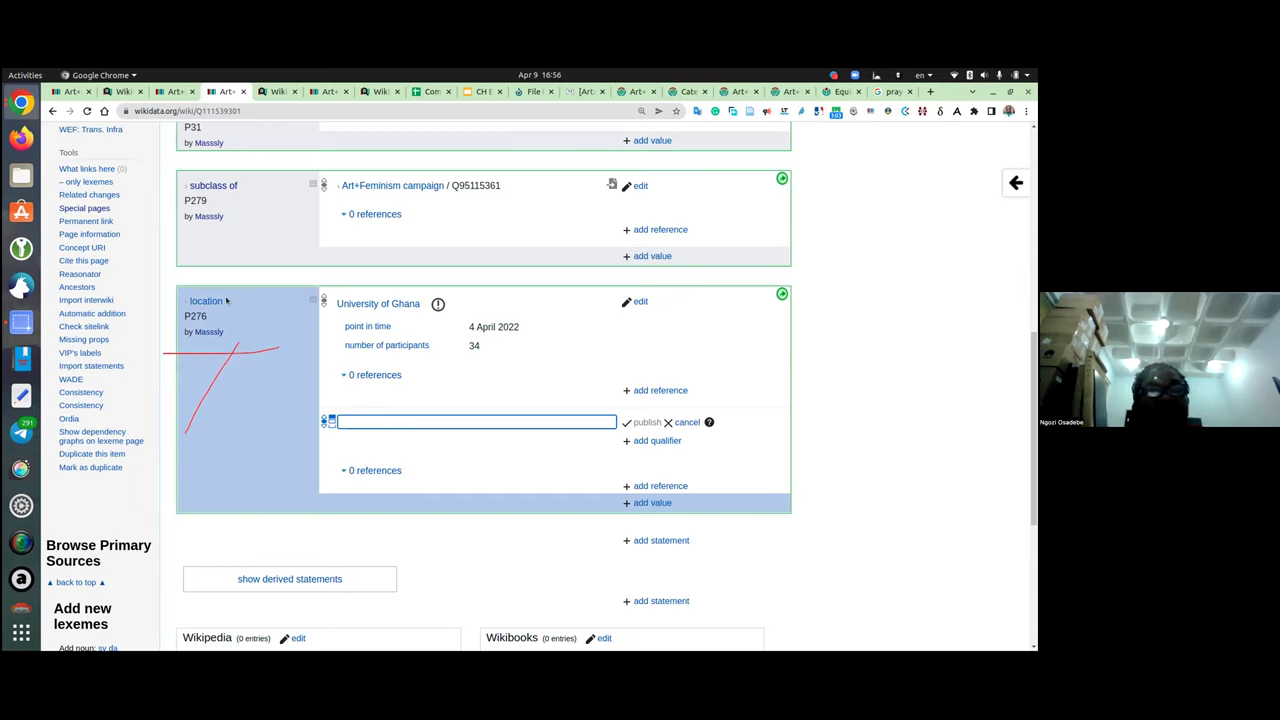
pyautogui.moveTo(190, 301)
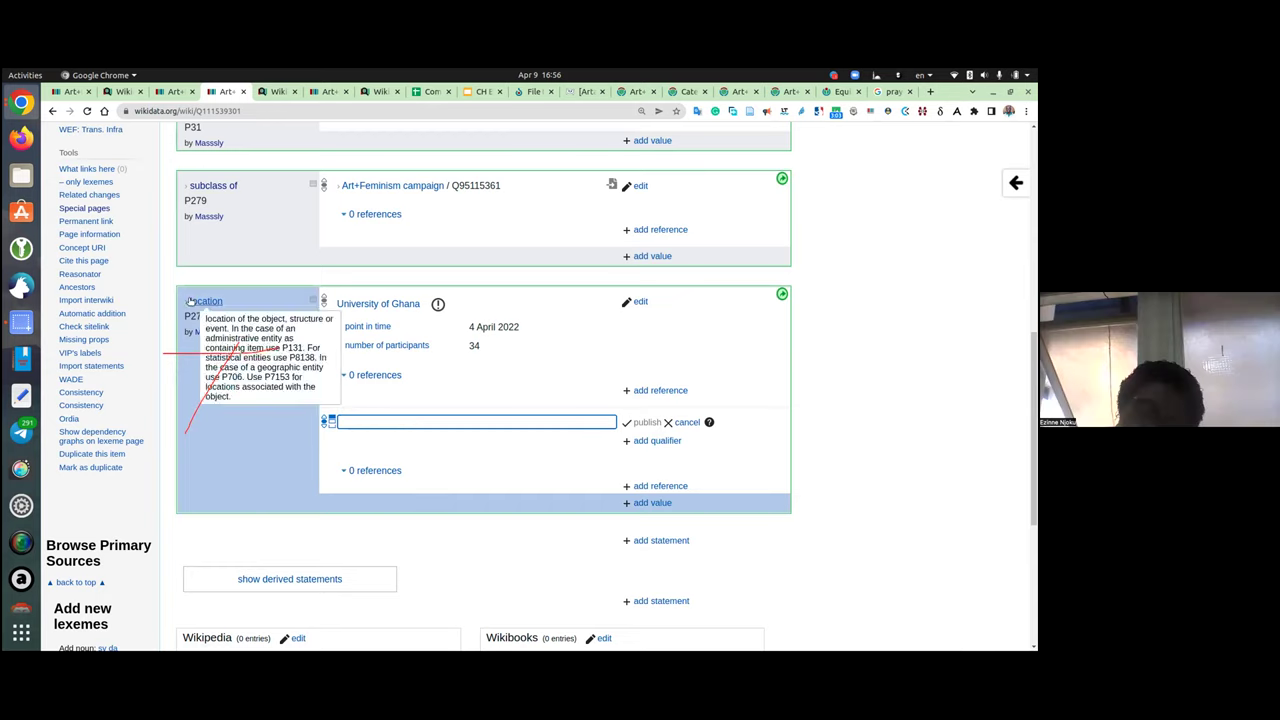
pyautogui.moveTo(188, 301); pyautogui.dragTo(224, 301)
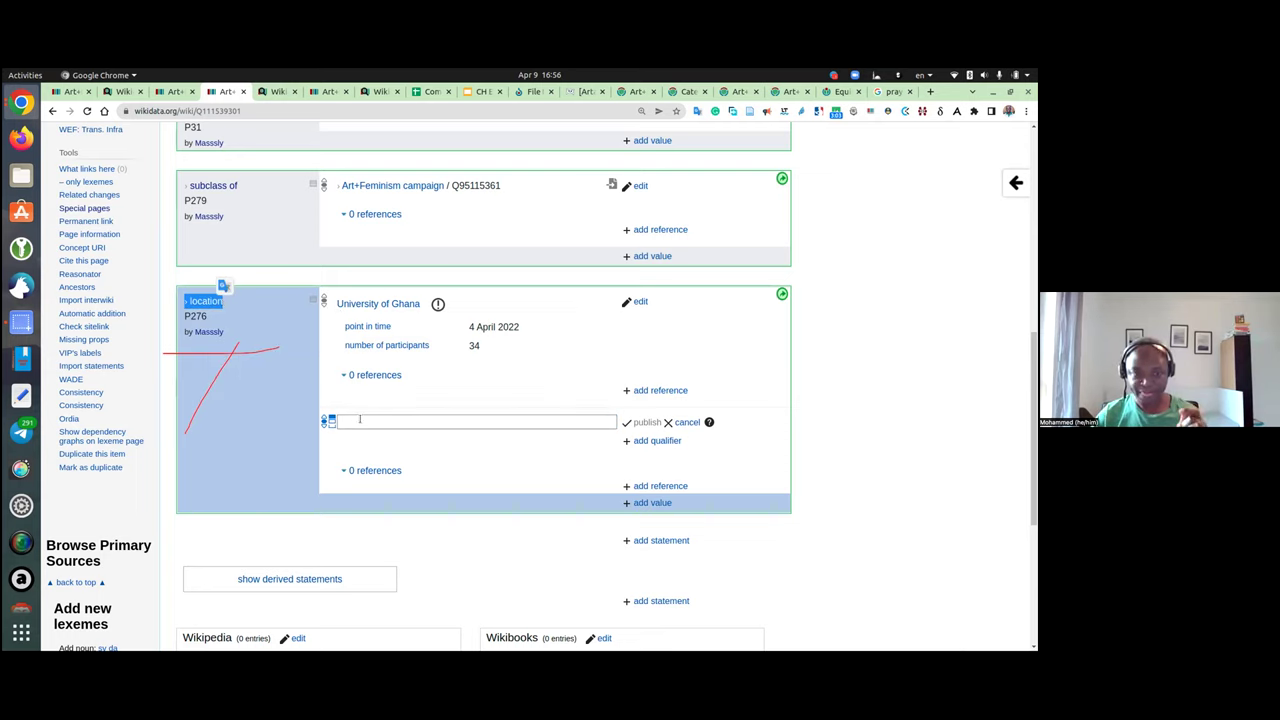
pyautogui.click(359, 421)
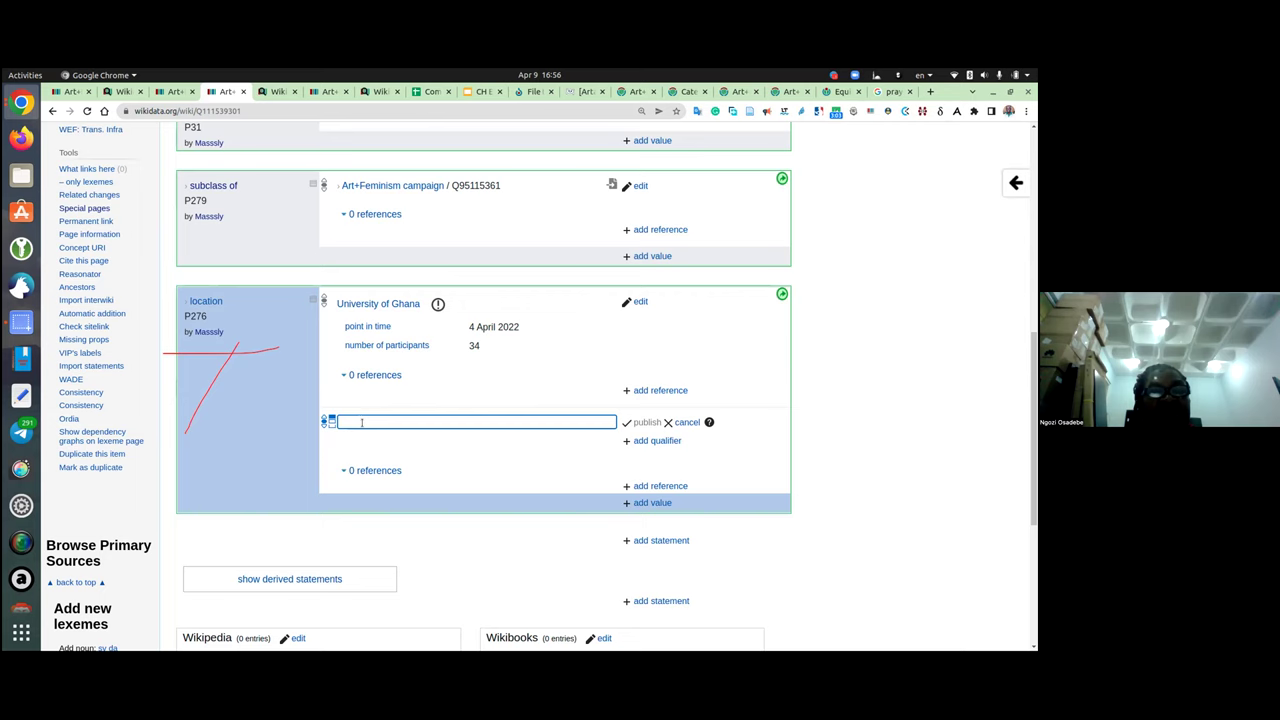
pyautogui.write('UNivers')
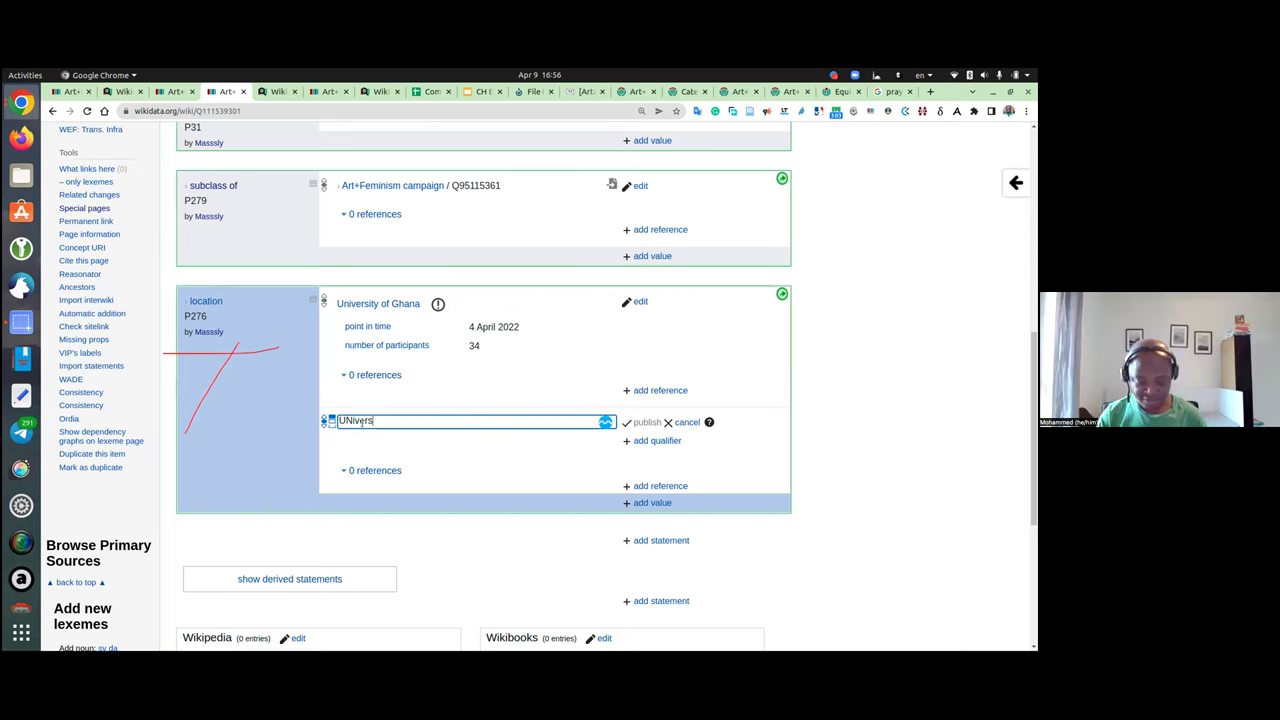
pyautogui.write('ity of ni')
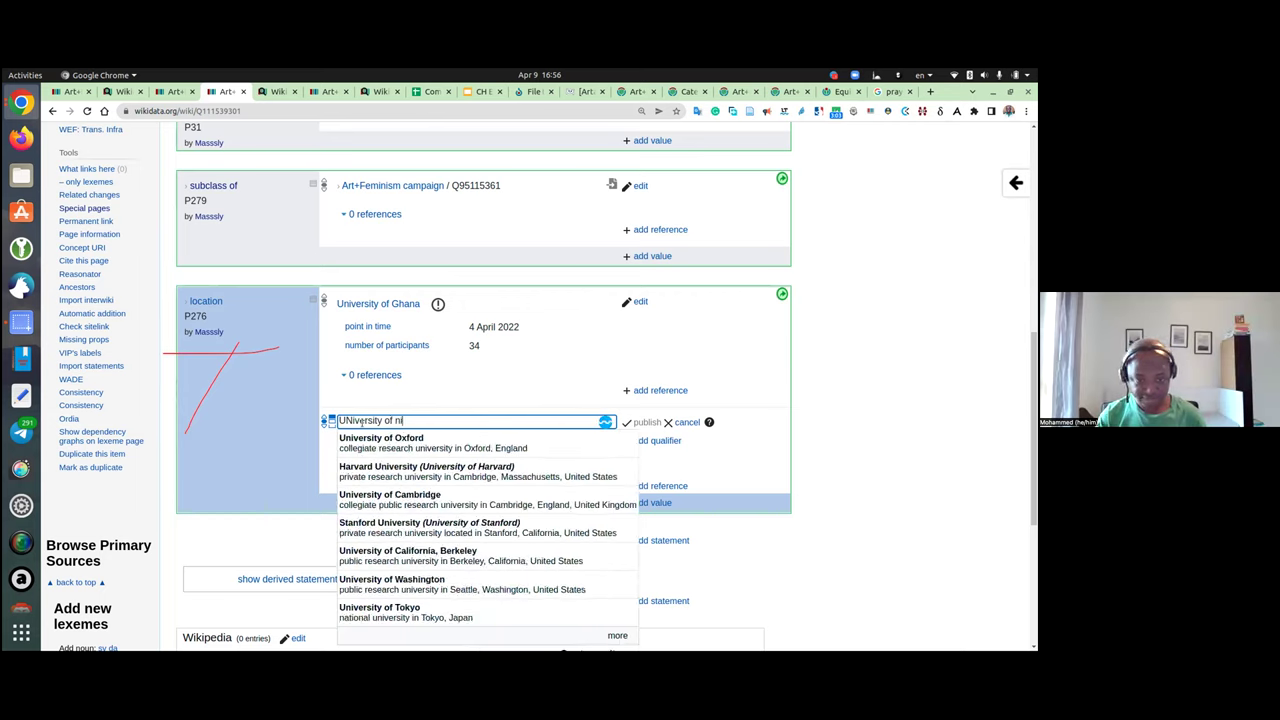
pyautogui.write('geria')
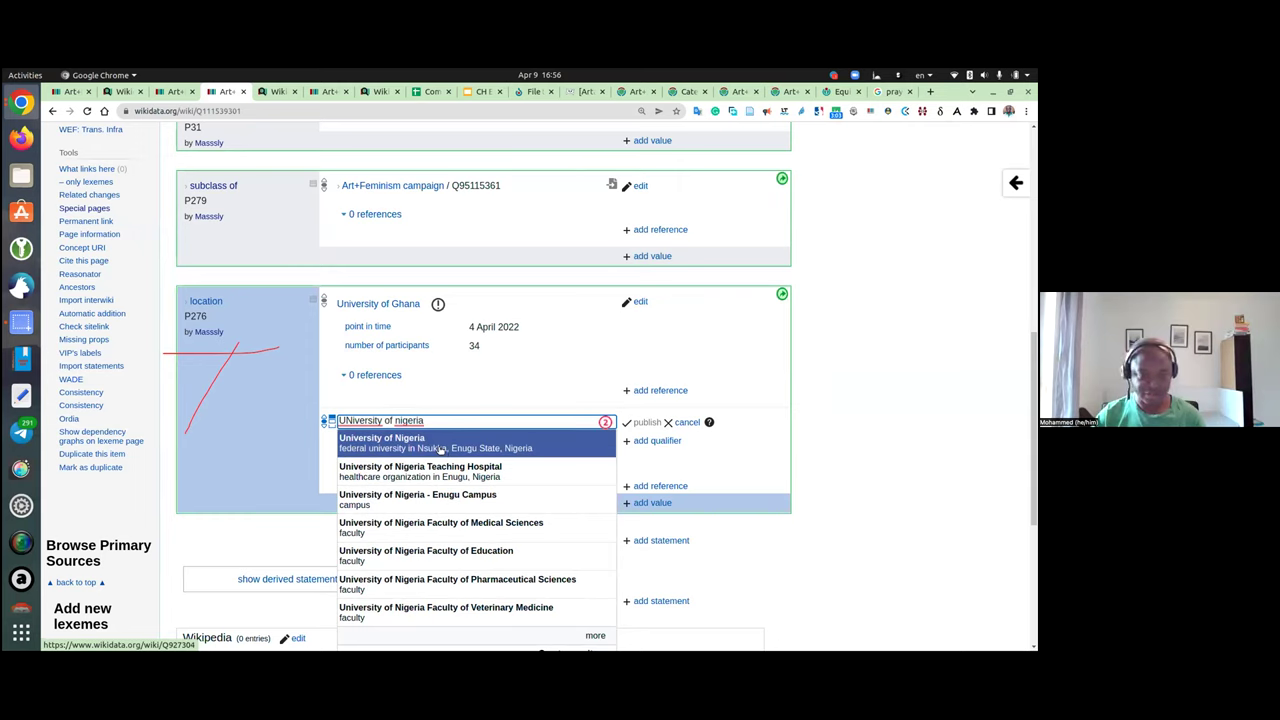
pyautogui.press('Escape')
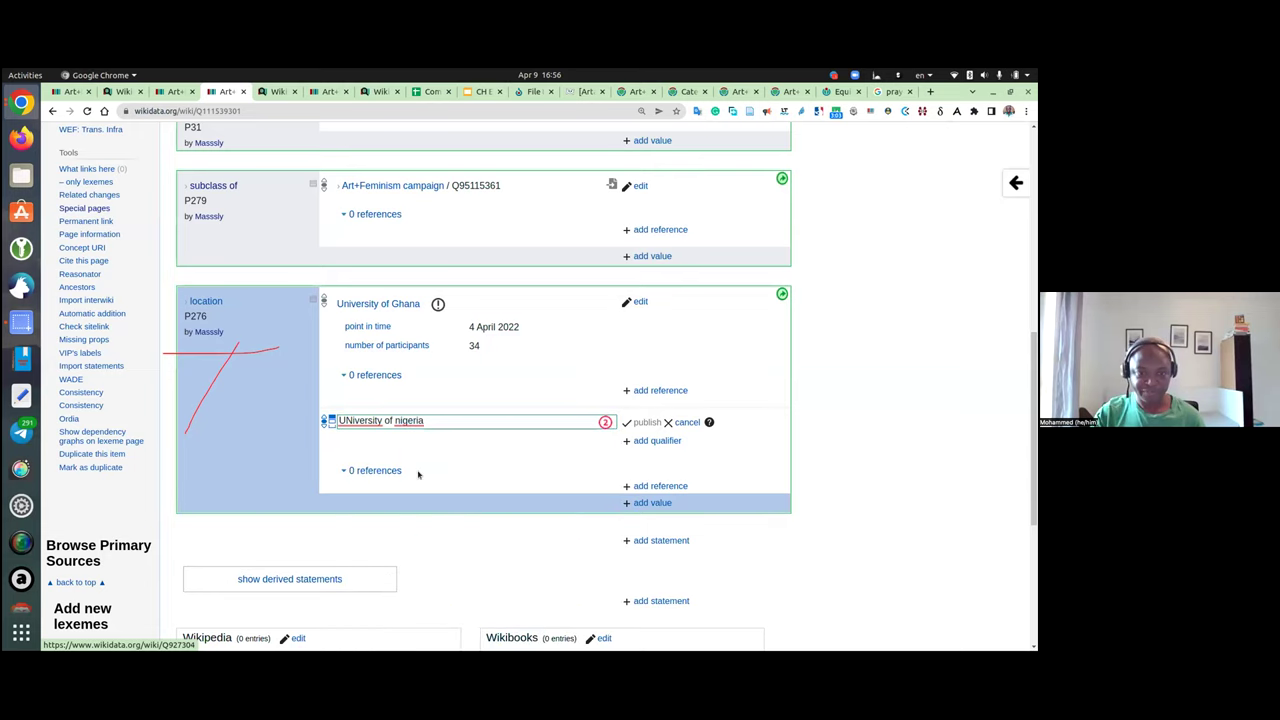
pyautogui.click(640, 422)
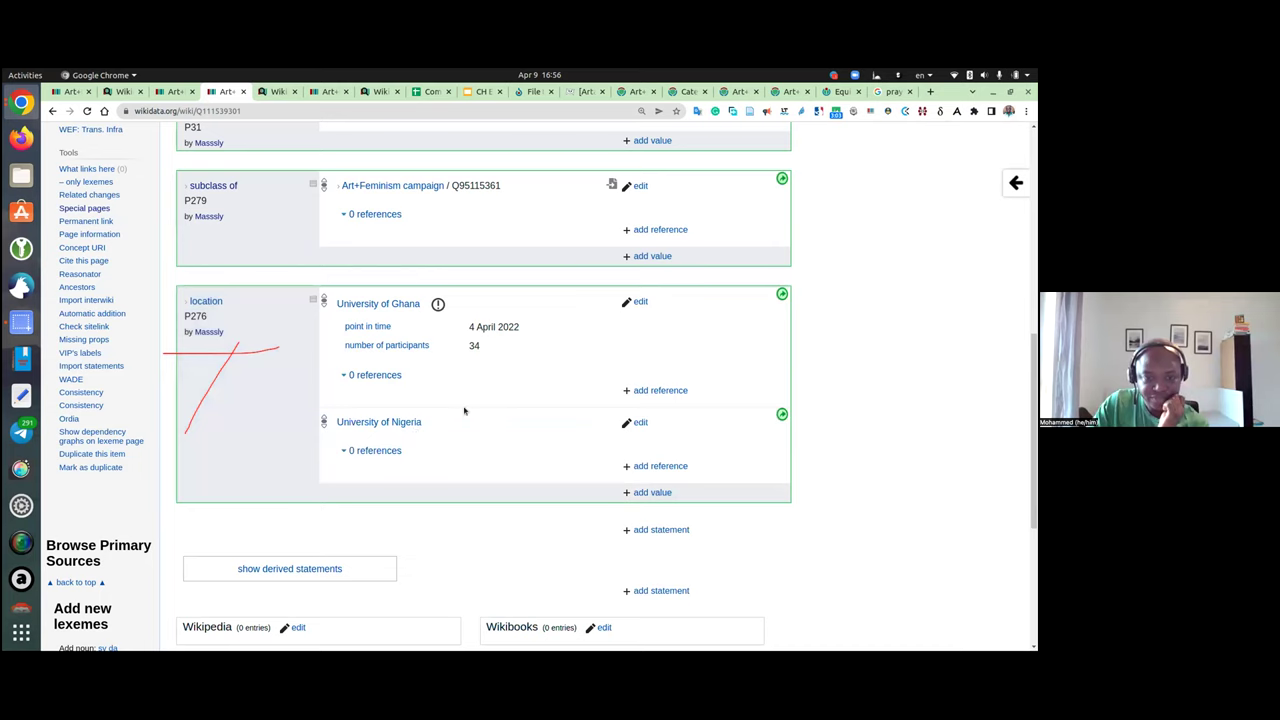
pyautogui.scroll(-1, 464, 411)
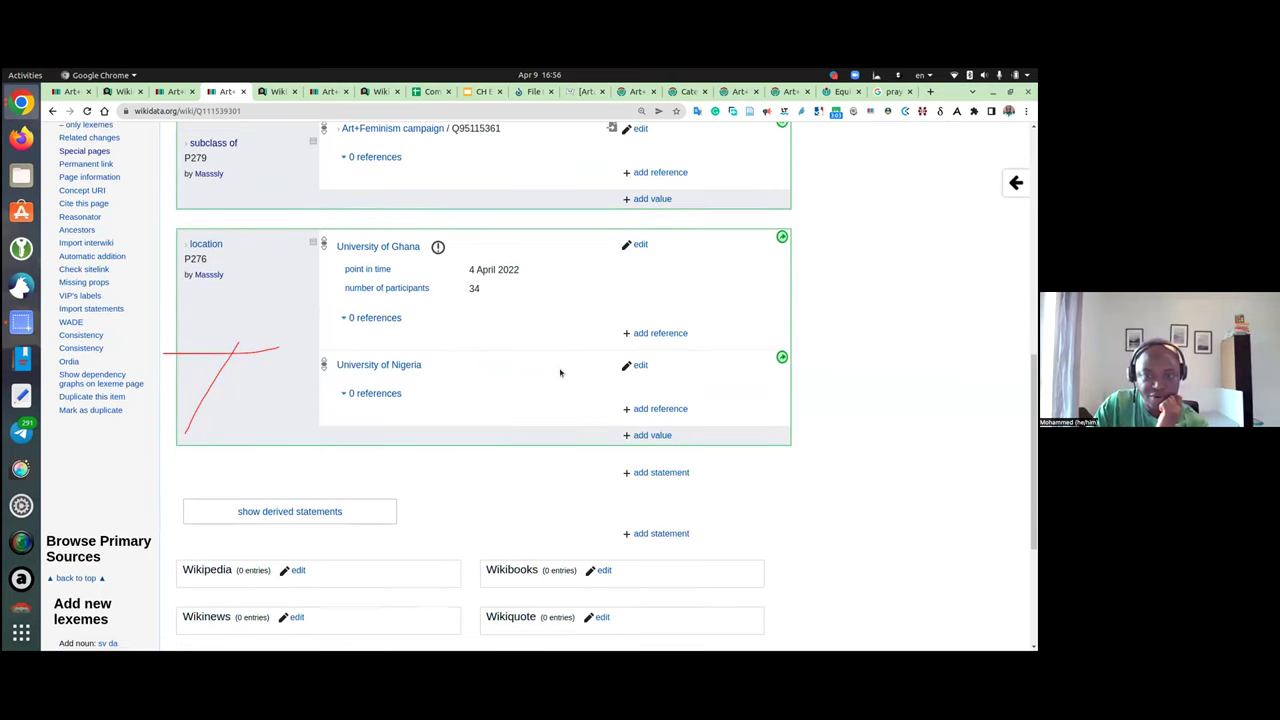
# Step: Add a start time qualifier of 5 April 2022 to the University of Nigeria location and publish it
pyautogui.click(640, 365)
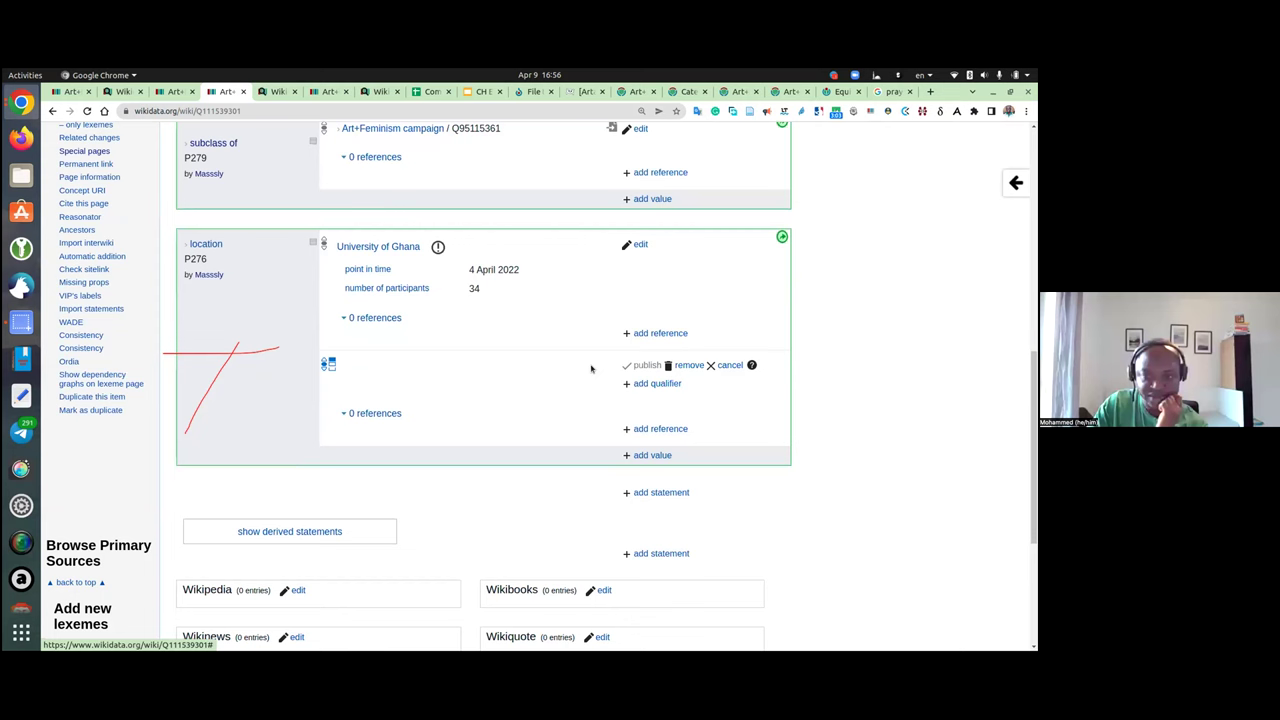
pyautogui.click(643, 384)
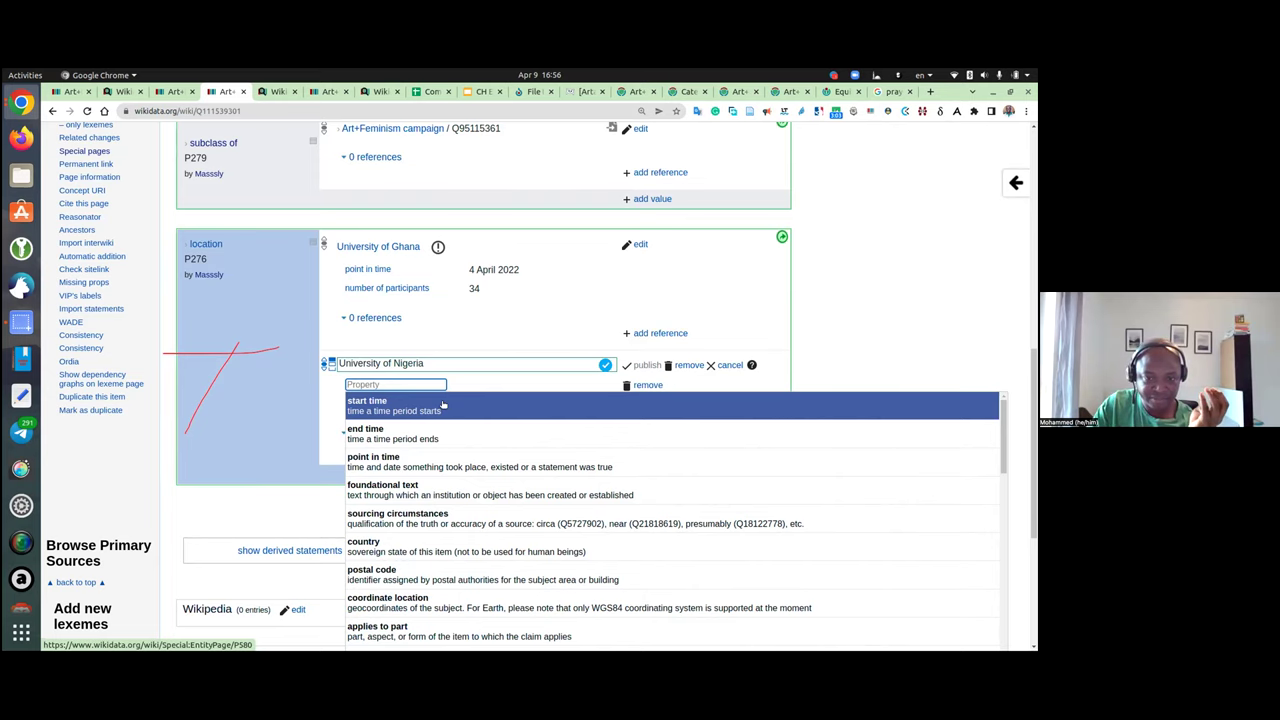
pyautogui.click(443, 404)
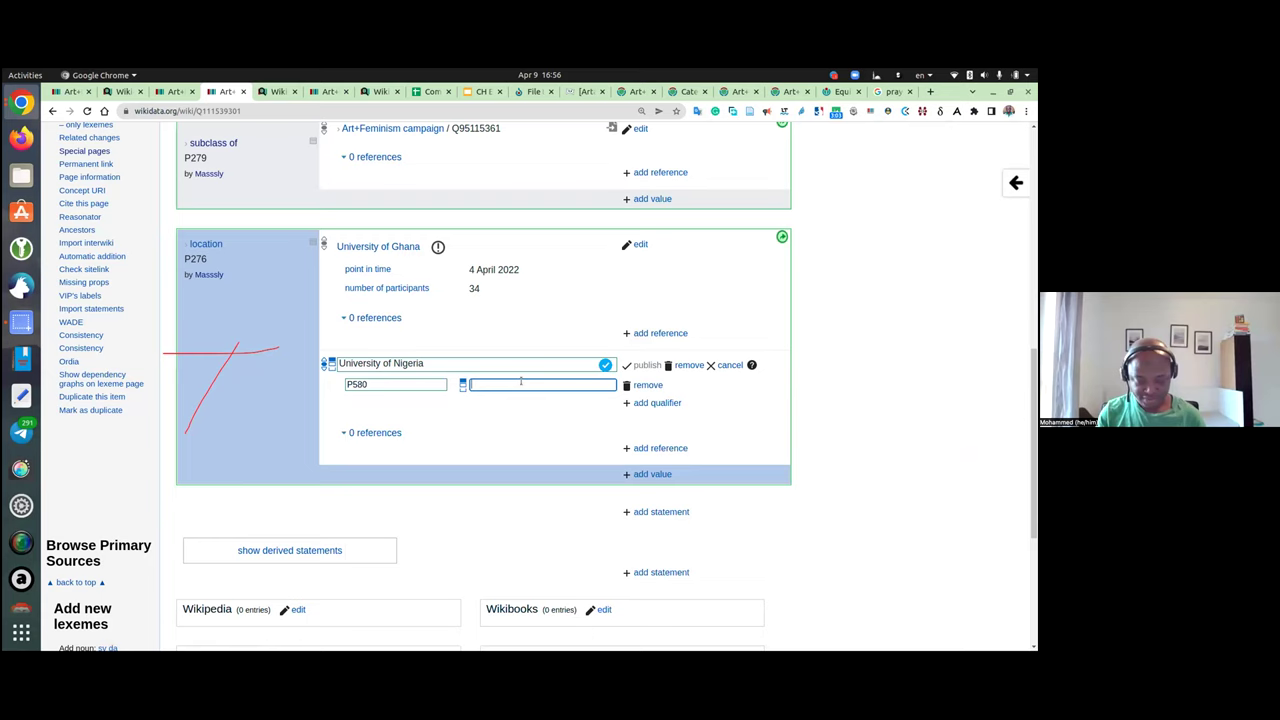
pyautogui.write('april')
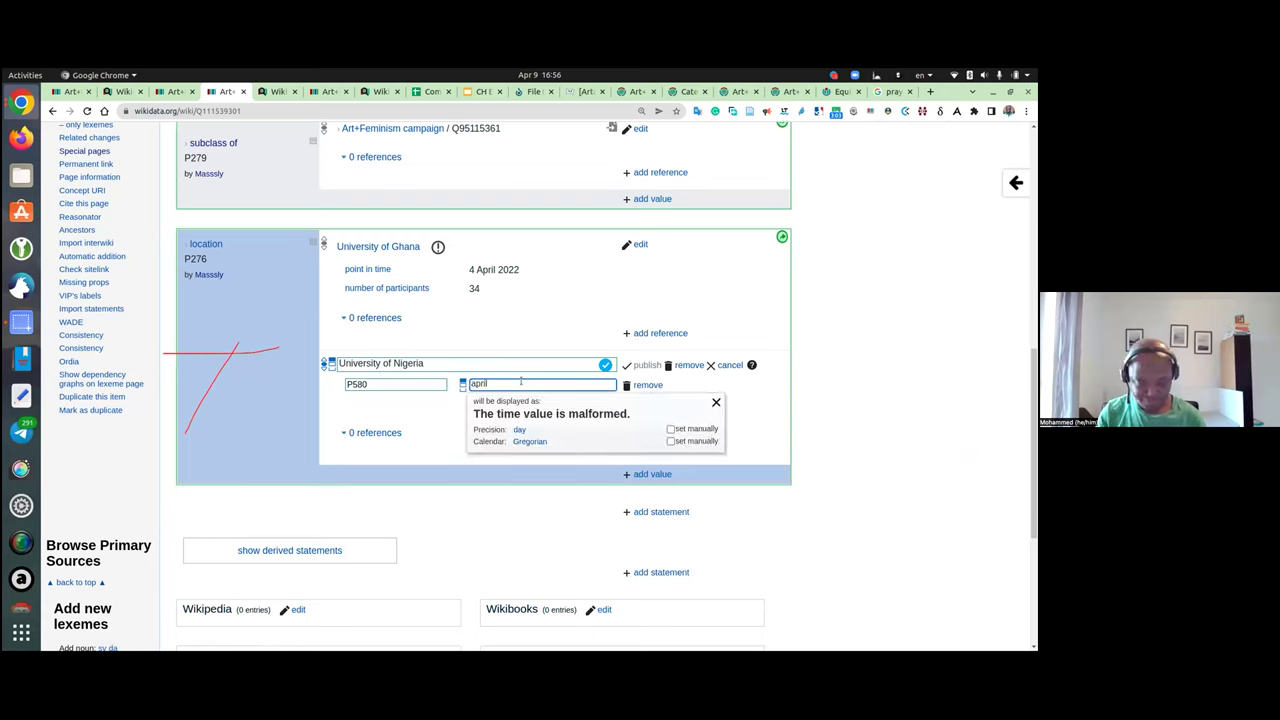
pyautogui.write(' 5 202')
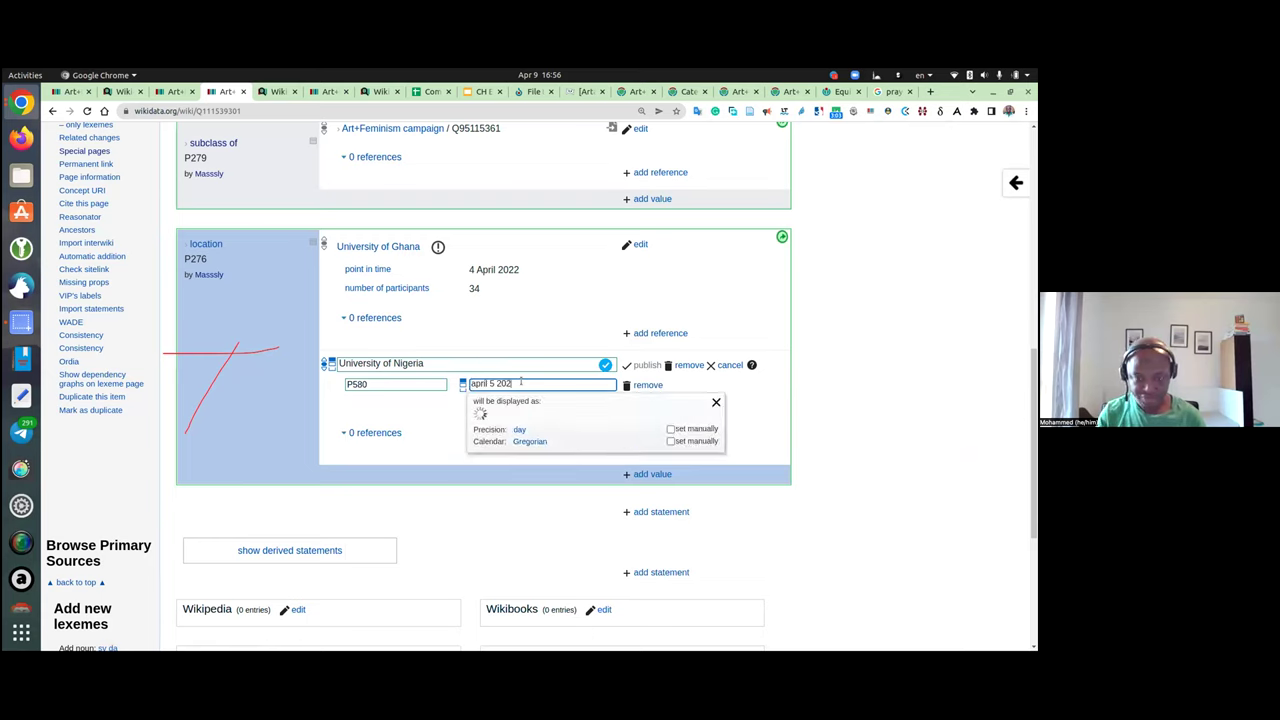
pyautogui.write('2')
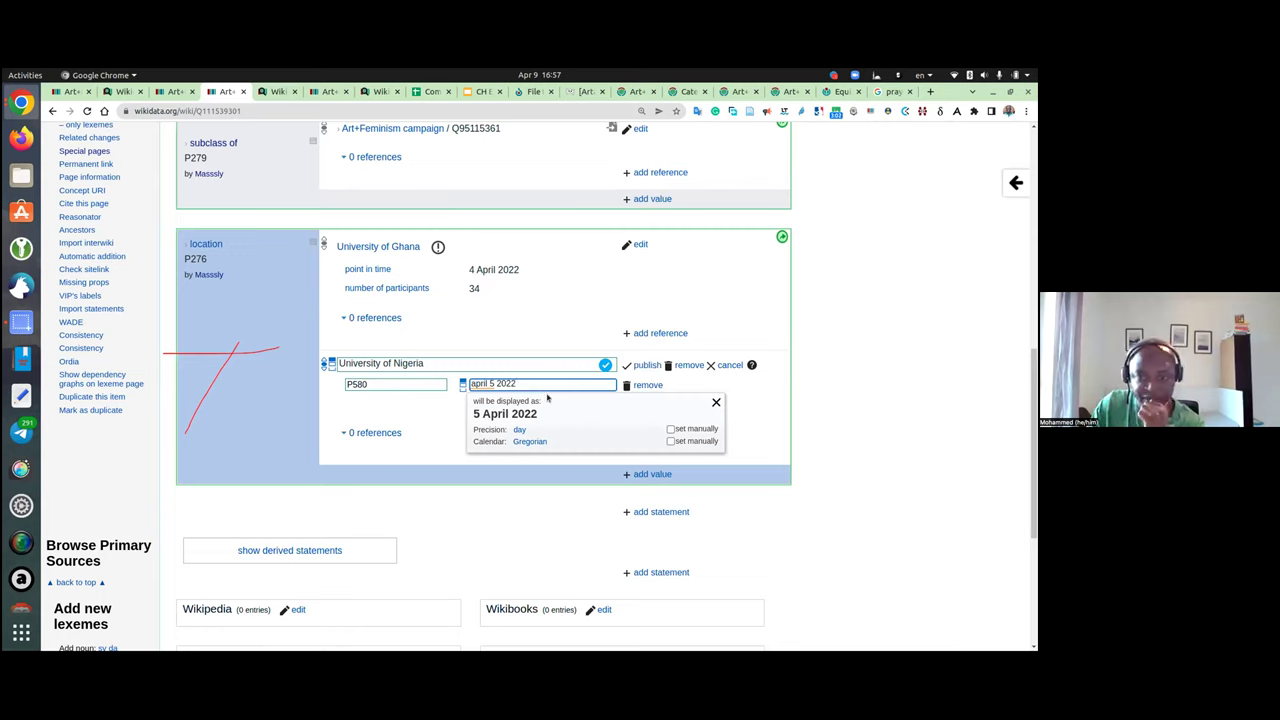
pyautogui.click(641, 366)
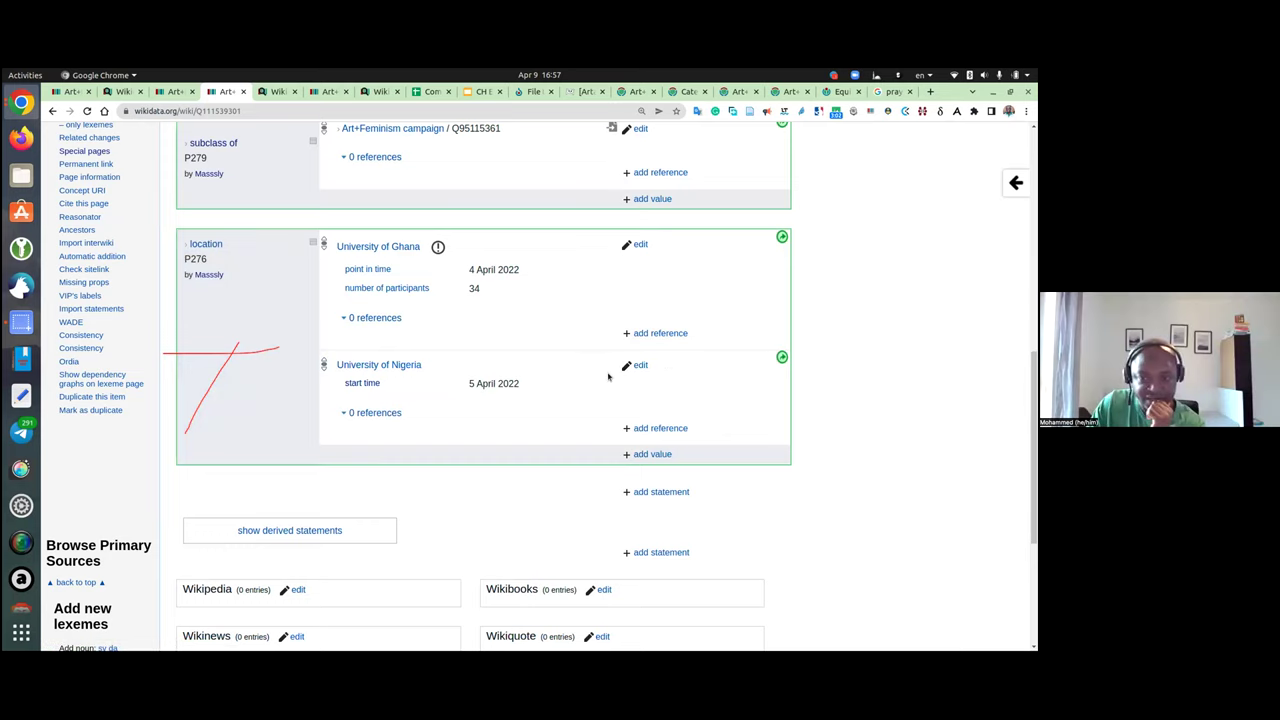
# Step: Add an end time qualifier of 6 April 2022 to the University of Nigeria location and publish it
pyautogui.click(630, 367)
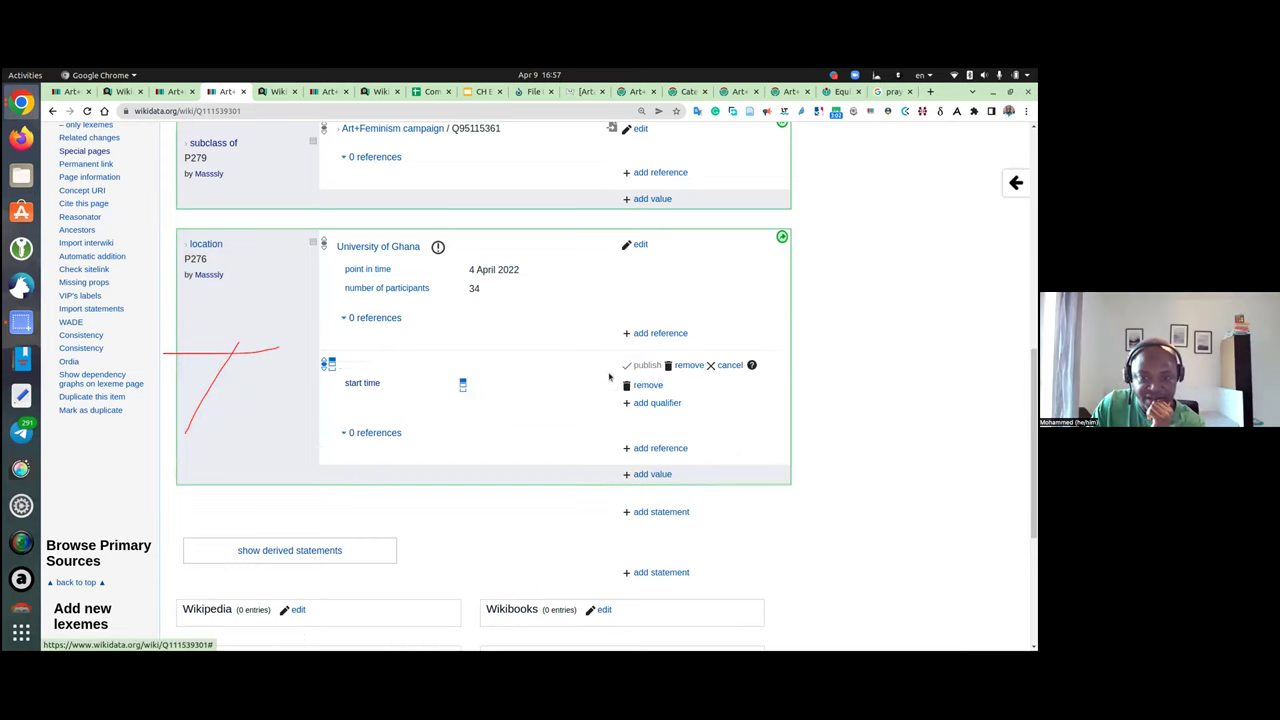
pyautogui.click(655, 403)
pyautogui.write('P582')
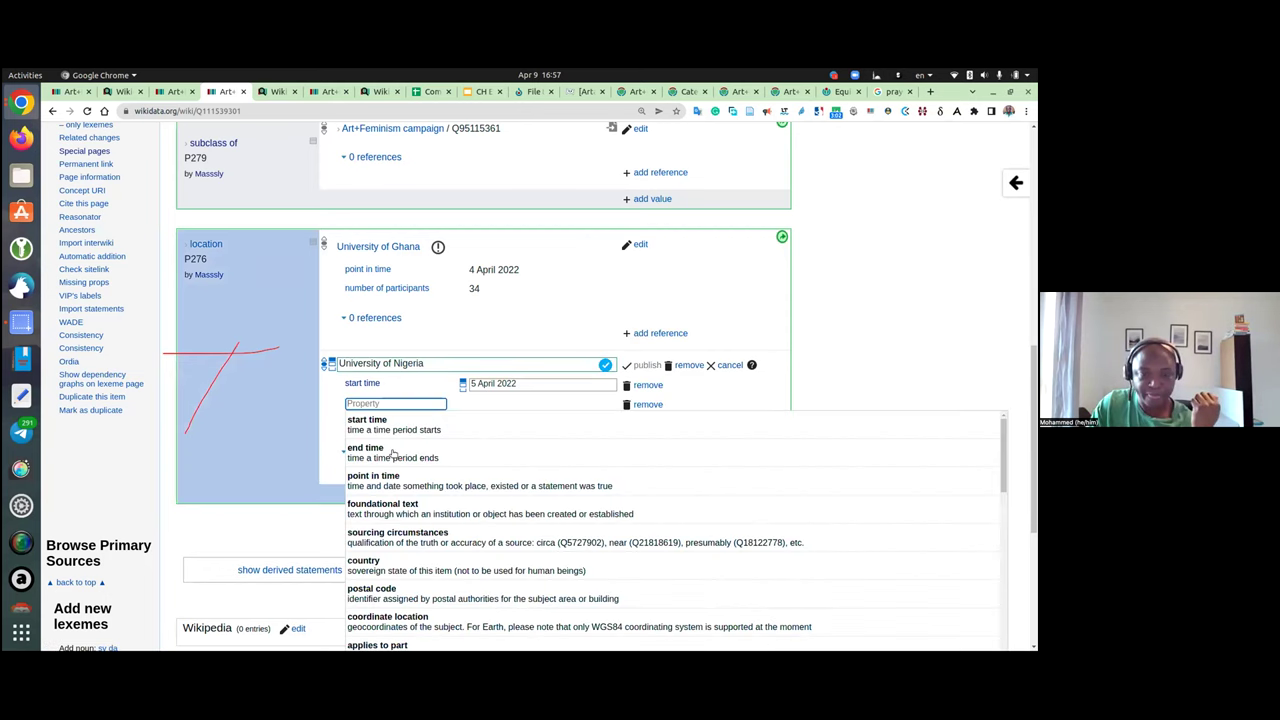
pyautogui.press('Return')
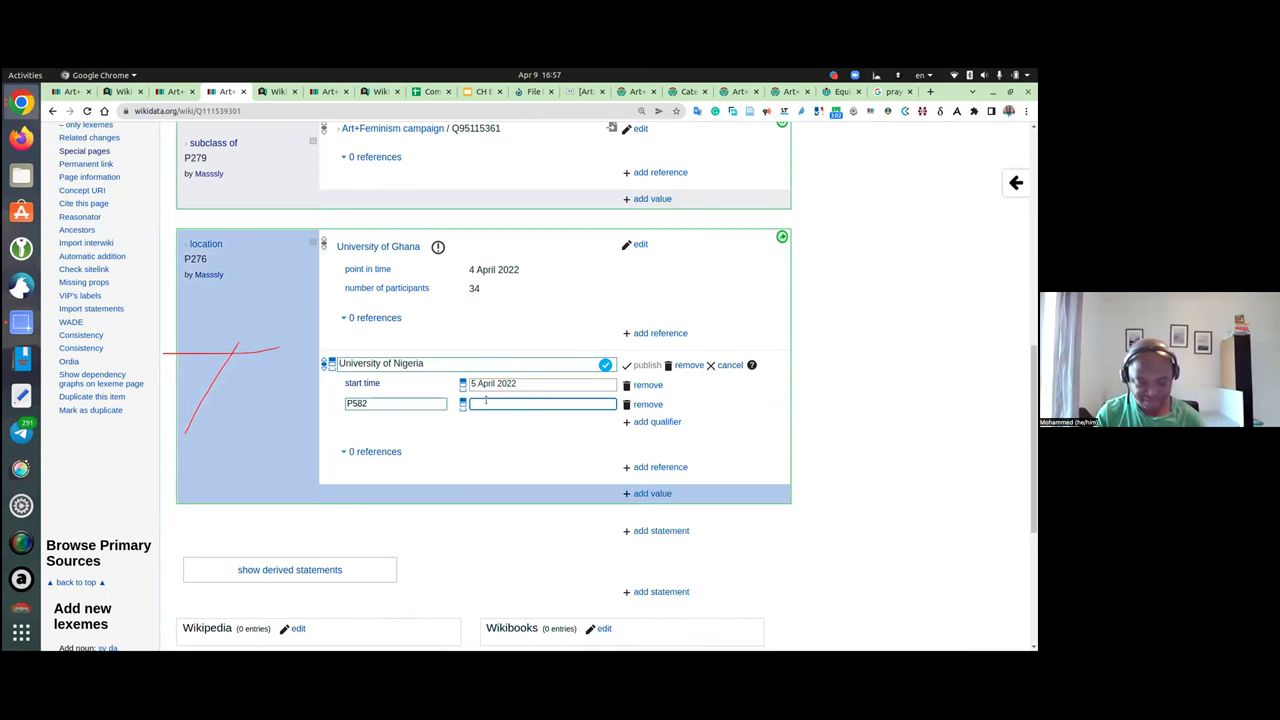
pyautogui.write('6')
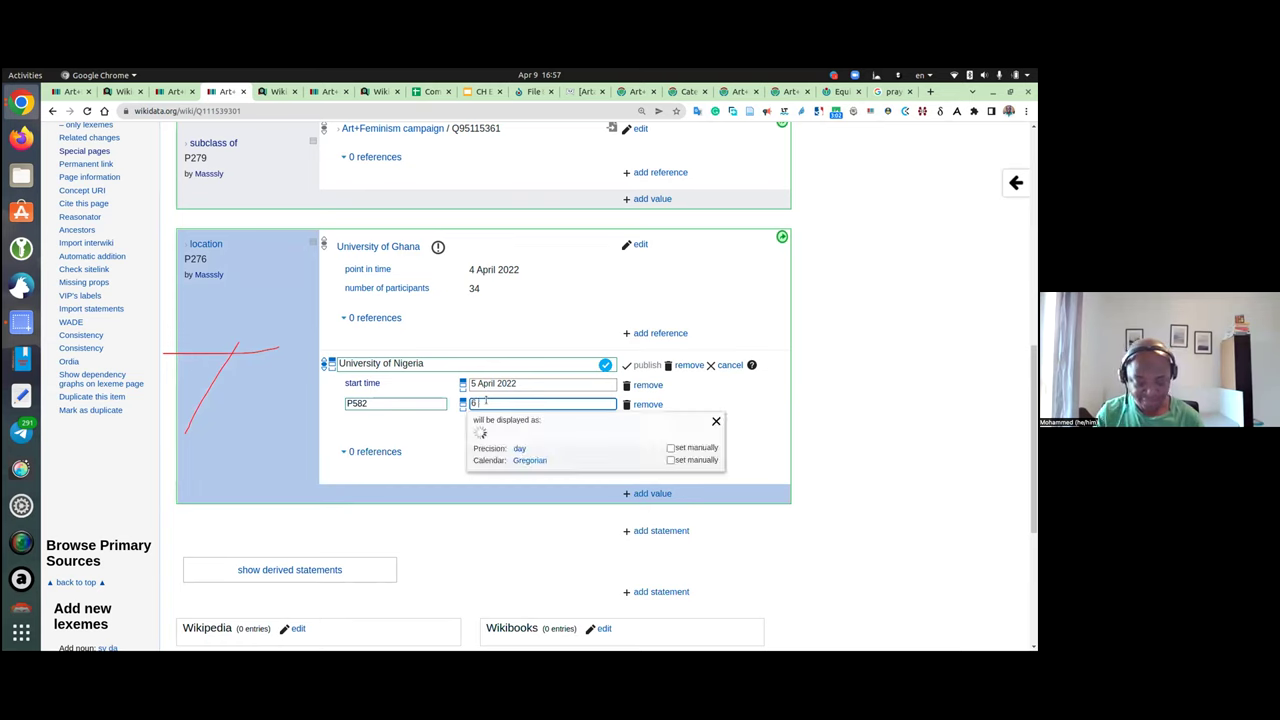
pyautogui.write(' april 2022')
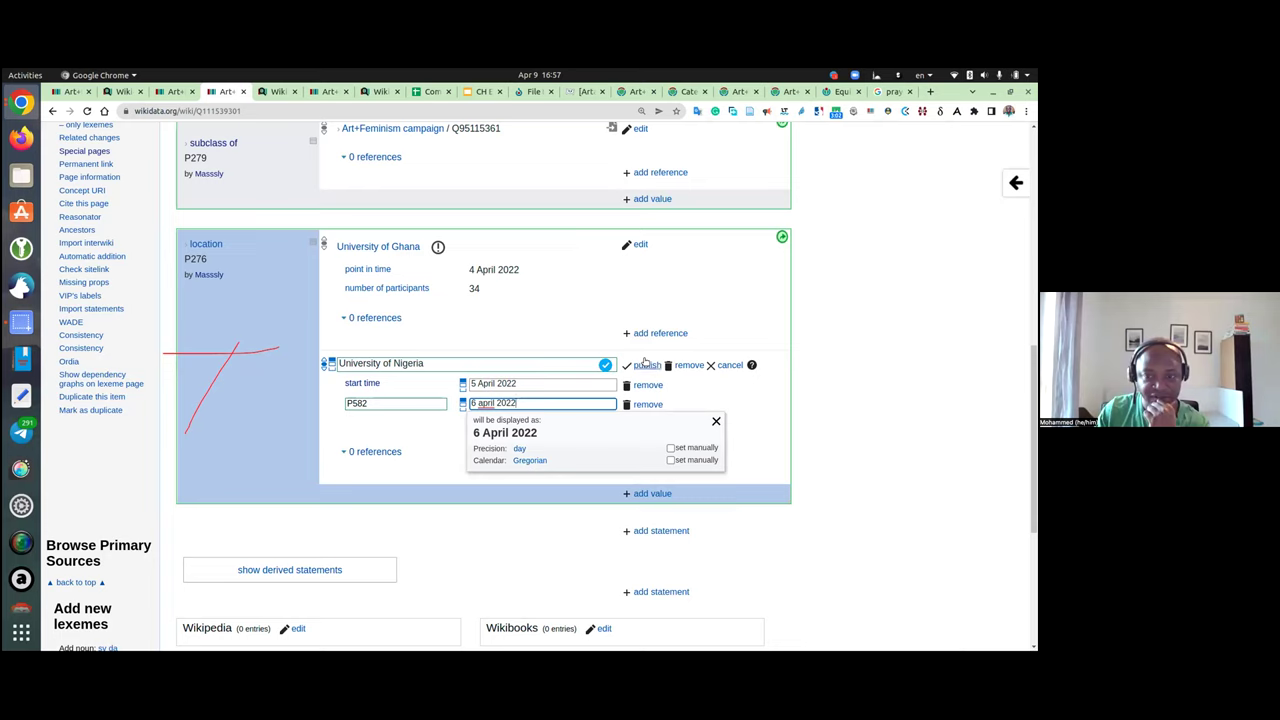
pyautogui.click(646, 364)
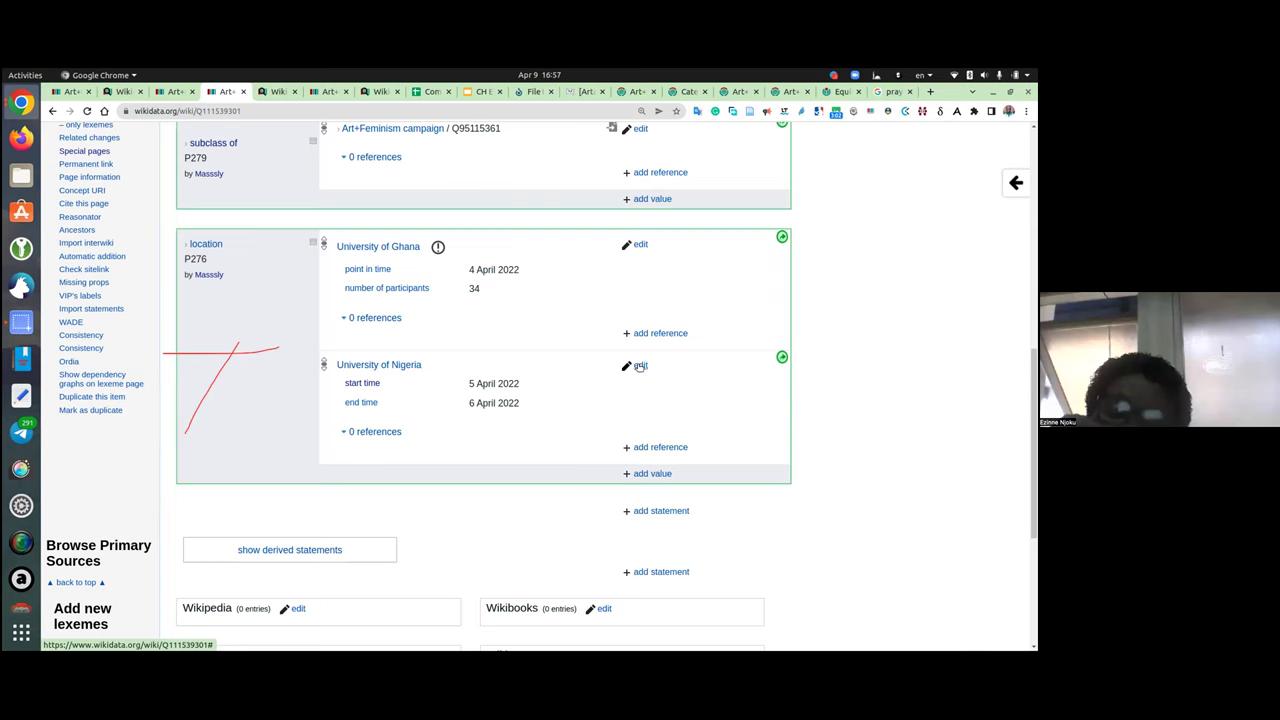
# Step: Add a number of participants qualifier of 43 to the University of Nigeria location and publish it
pyautogui.click(640, 366)
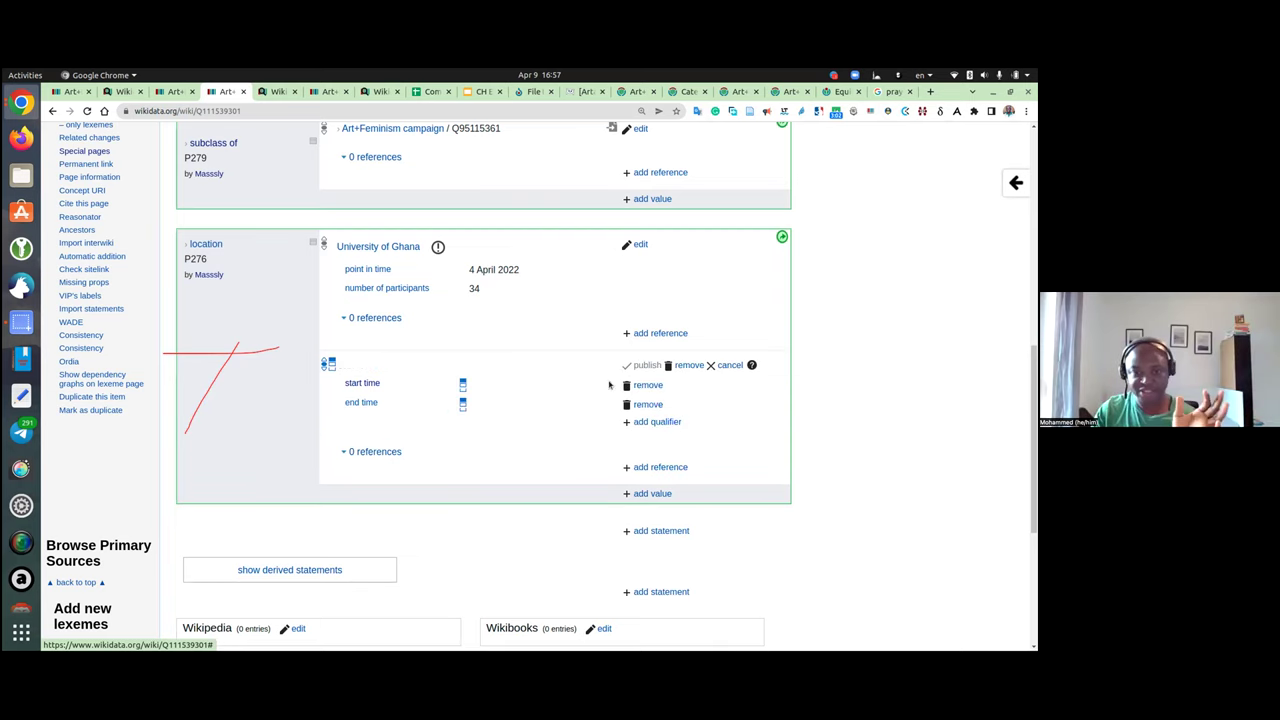
pyautogui.click(645, 422)
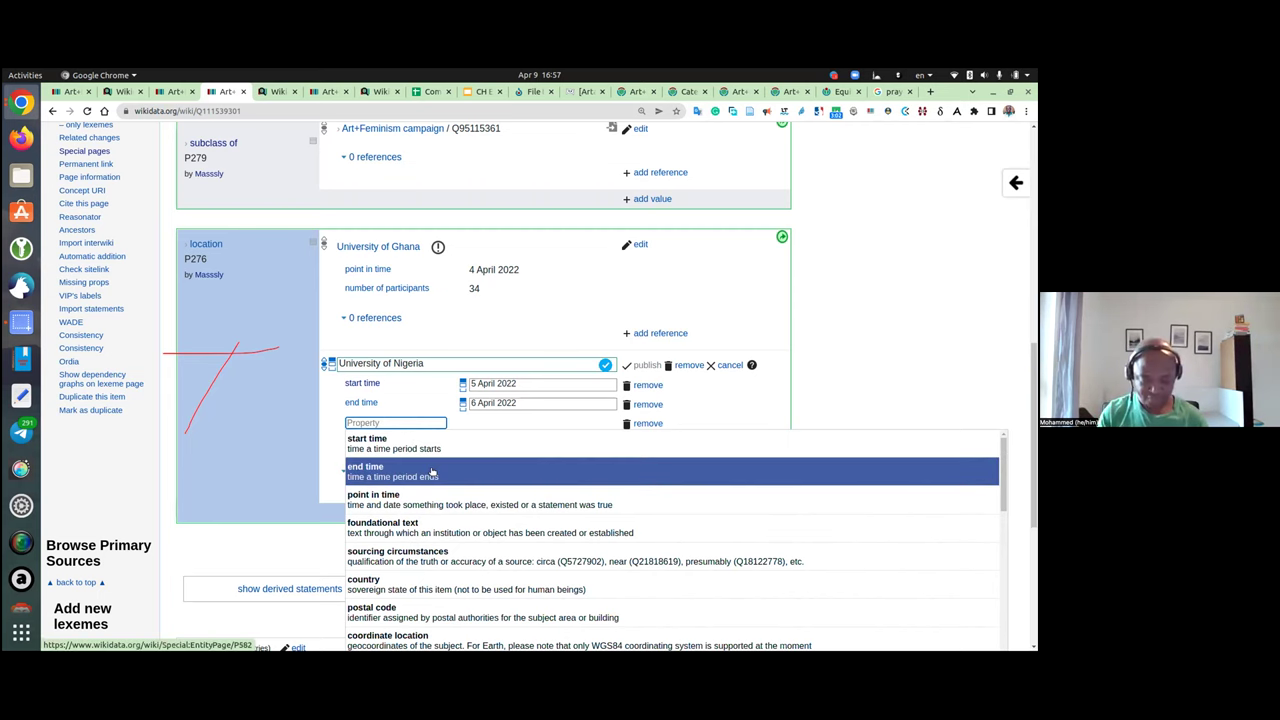
pyautogui.write('numb')
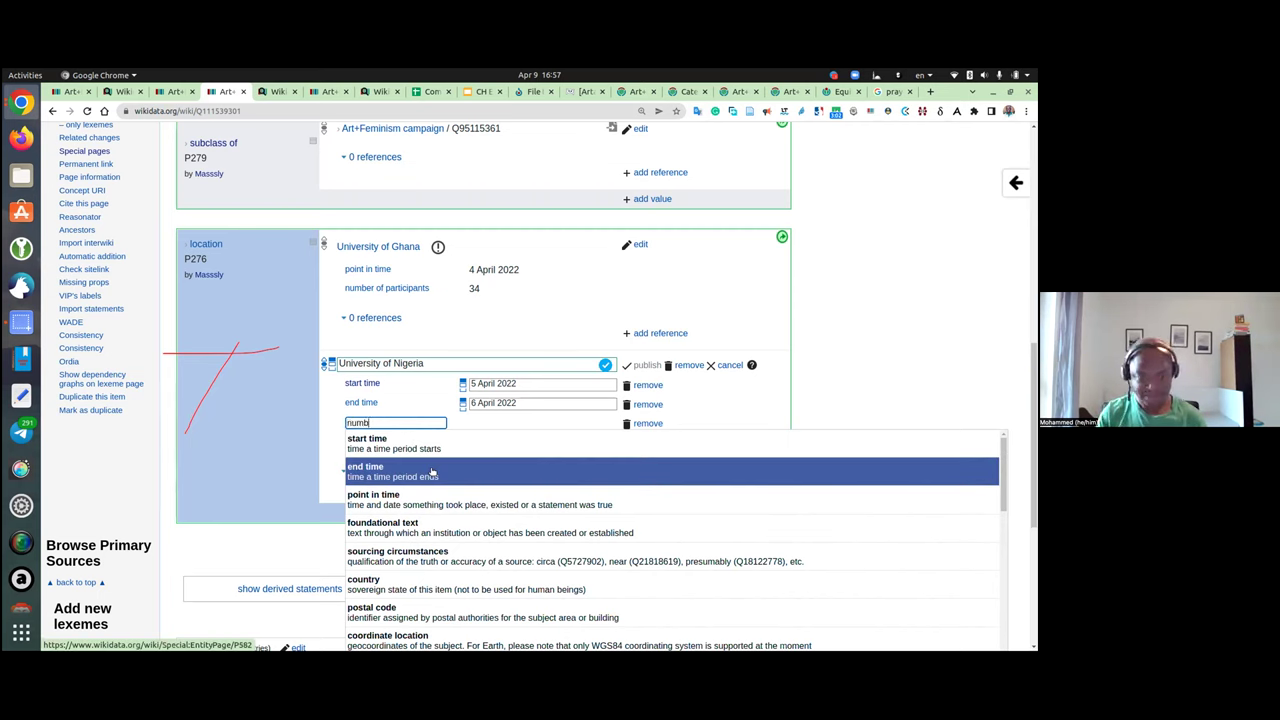
pyautogui.write('er of partic')
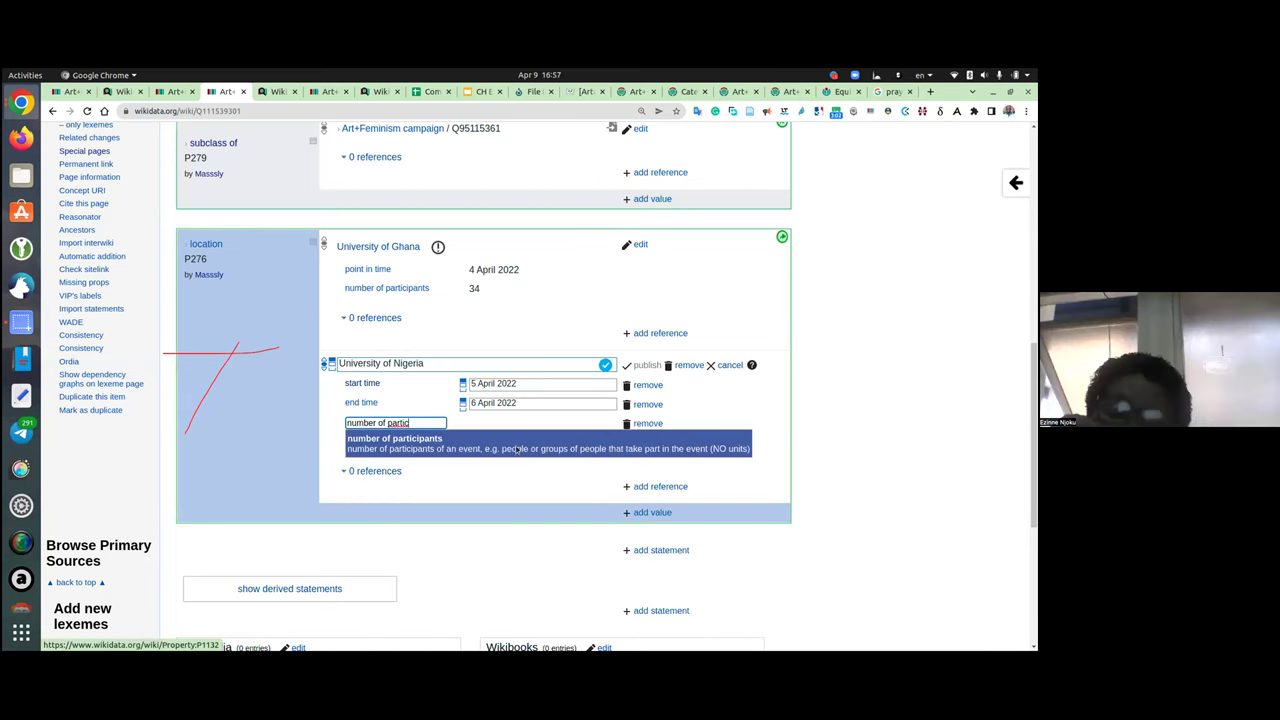
pyautogui.click(519, 436)
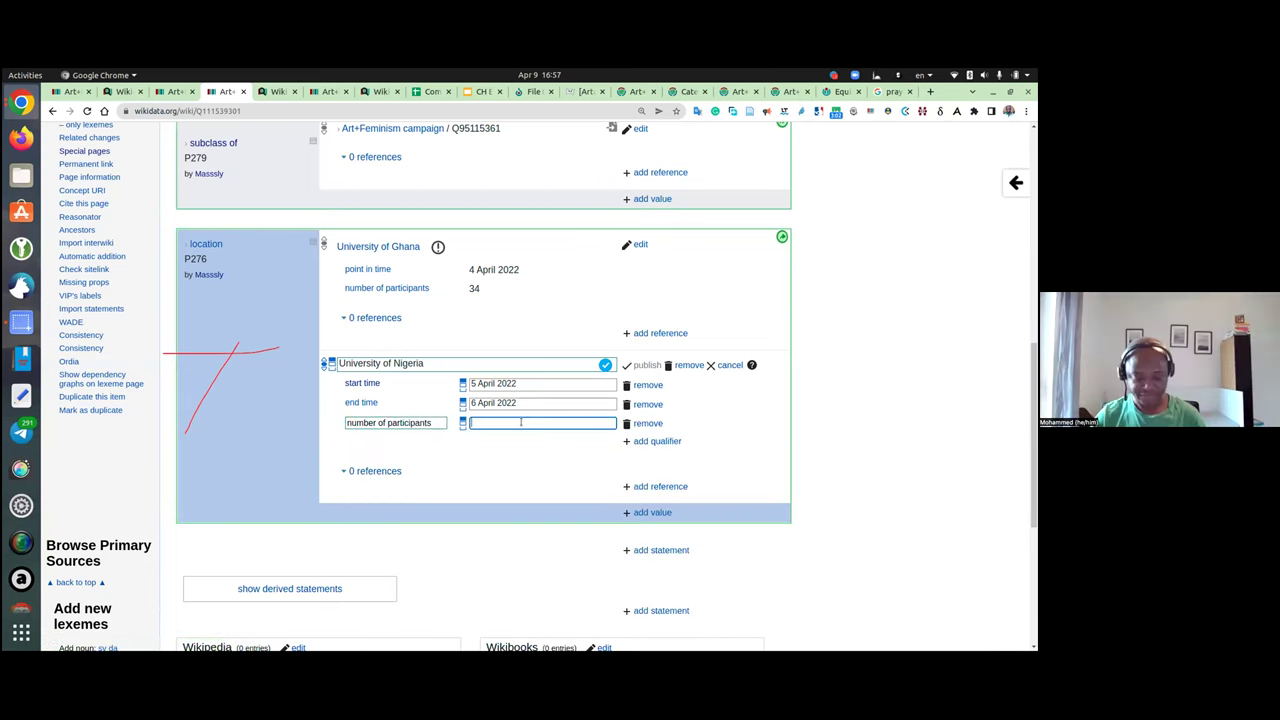
pyautogui.write('43')
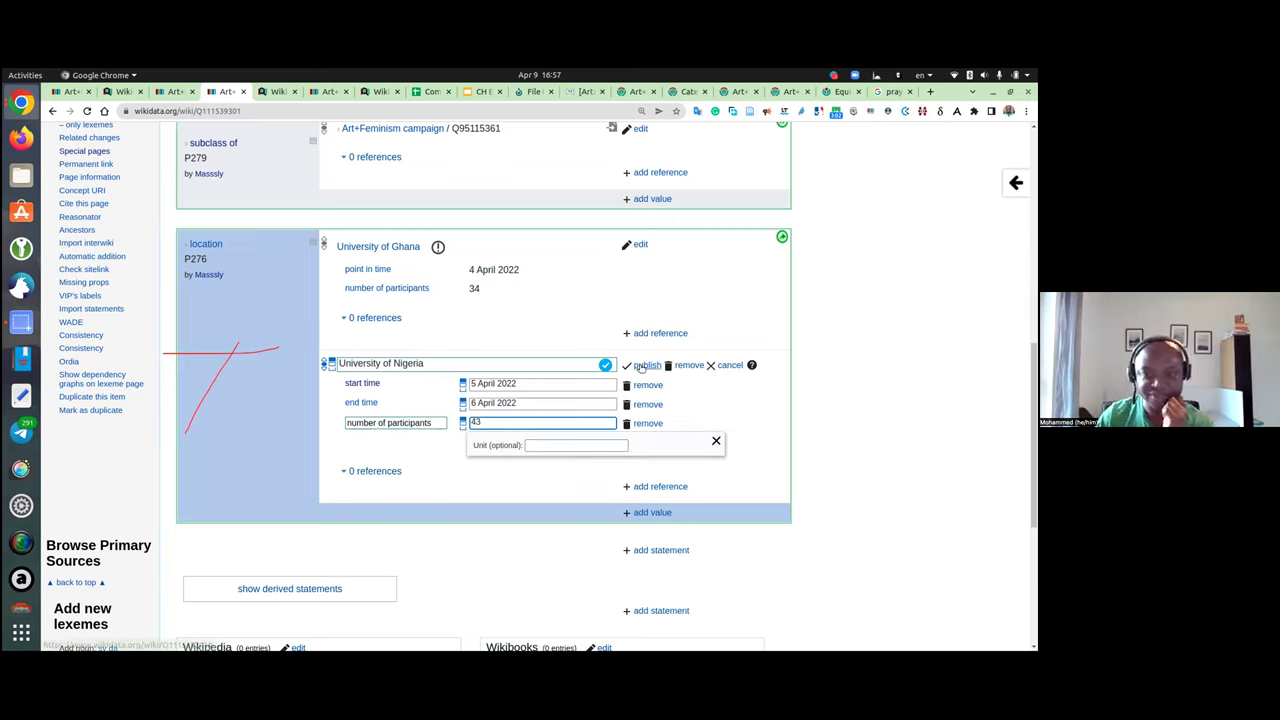
pyautogui.click(643, 366)
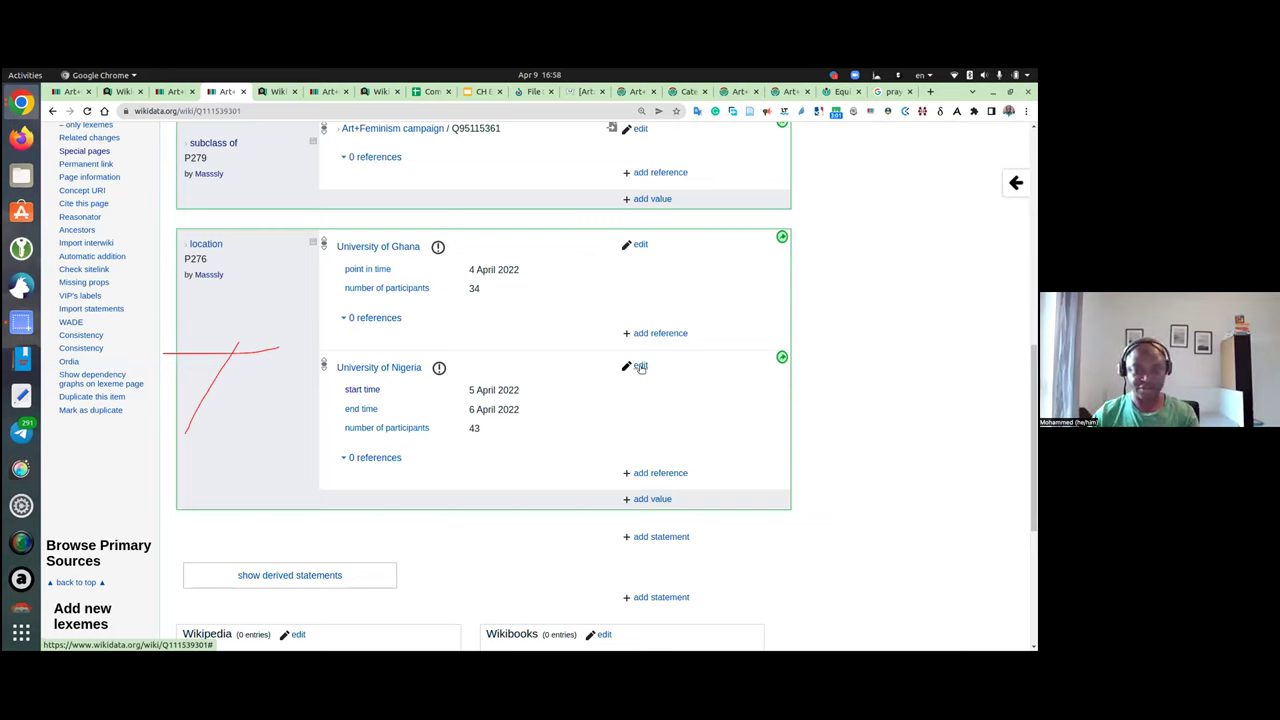
pyautogui.click(640, 367)
pyautogui.click(656, 441)
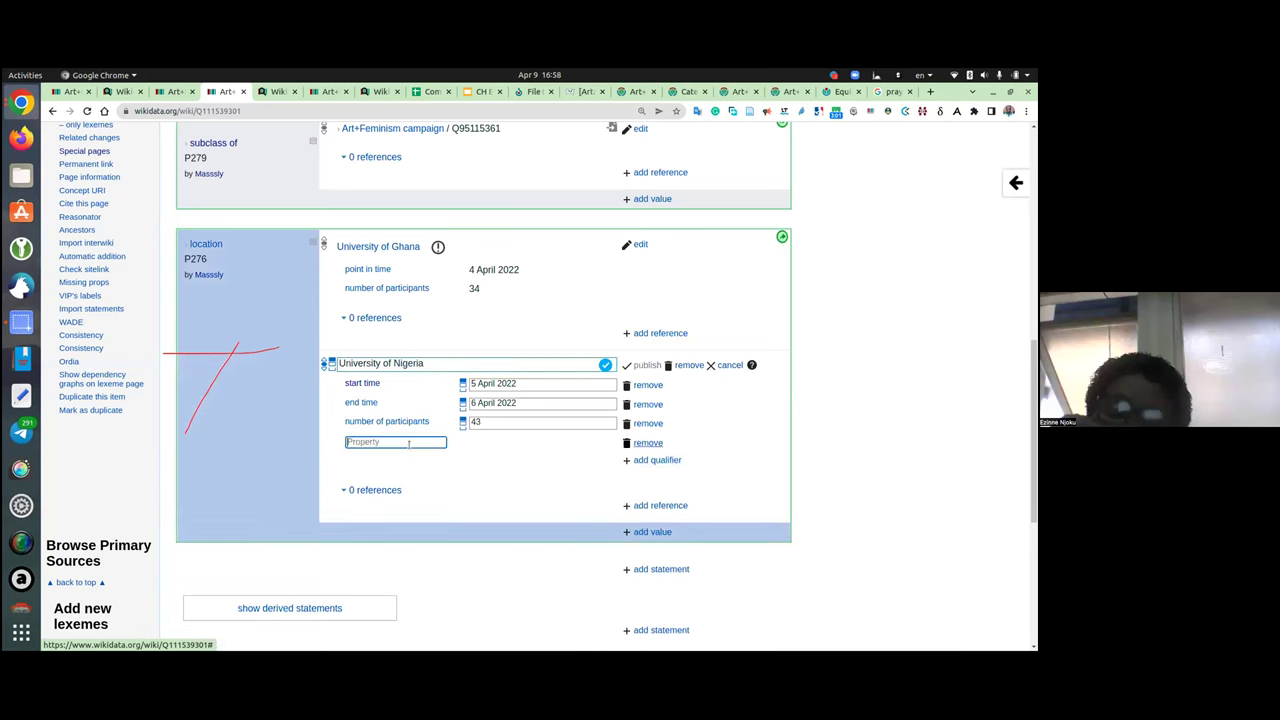
pyautogui.write('we')
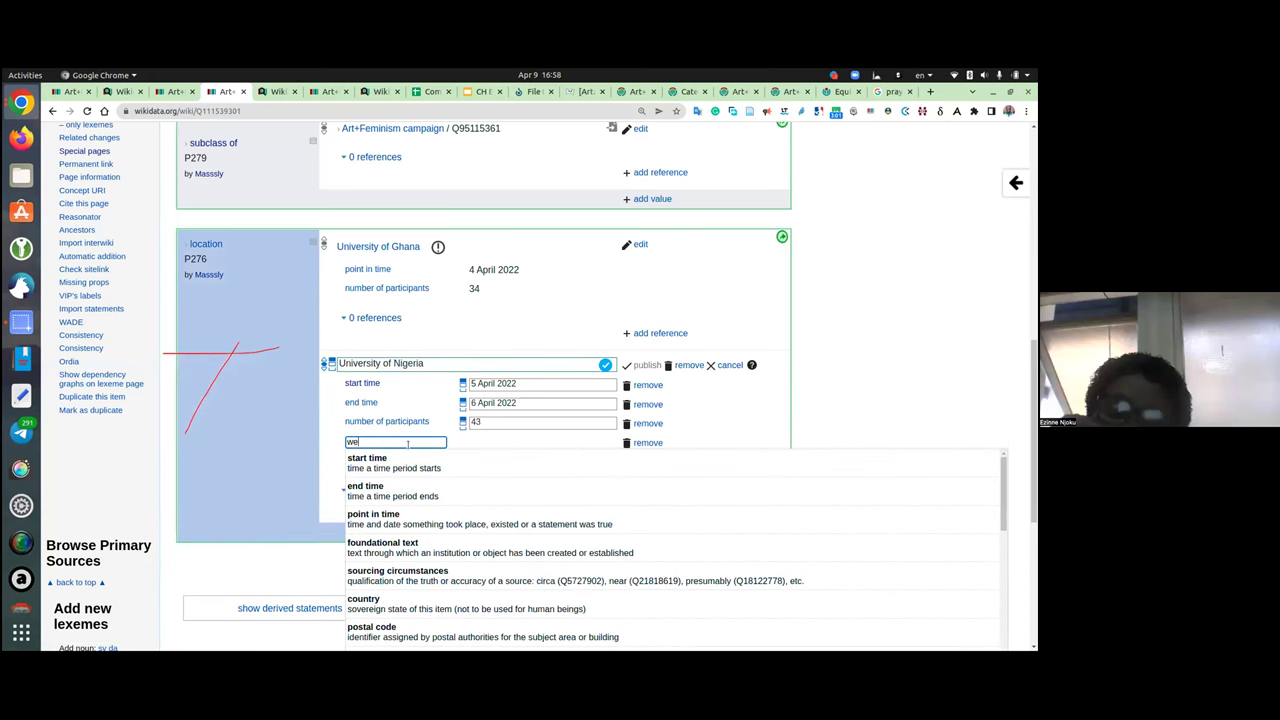
pyautogui.write('bsite')
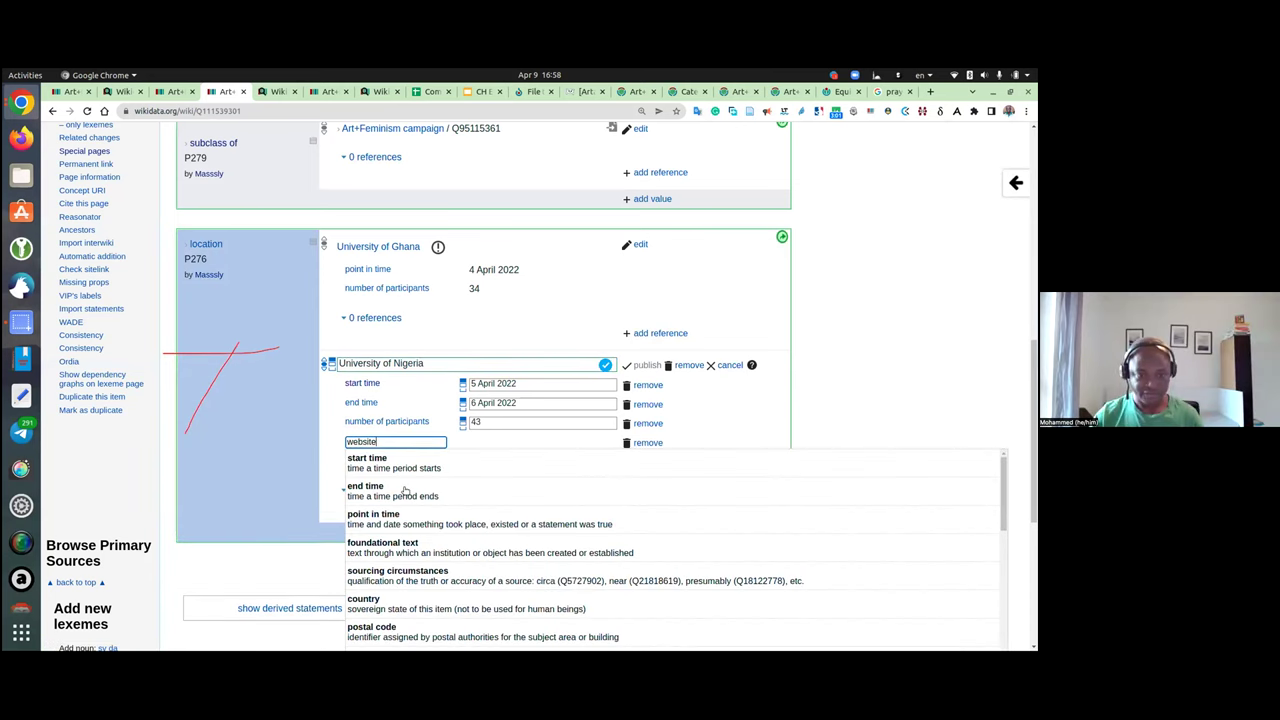
pyautogui.click(527, 442)
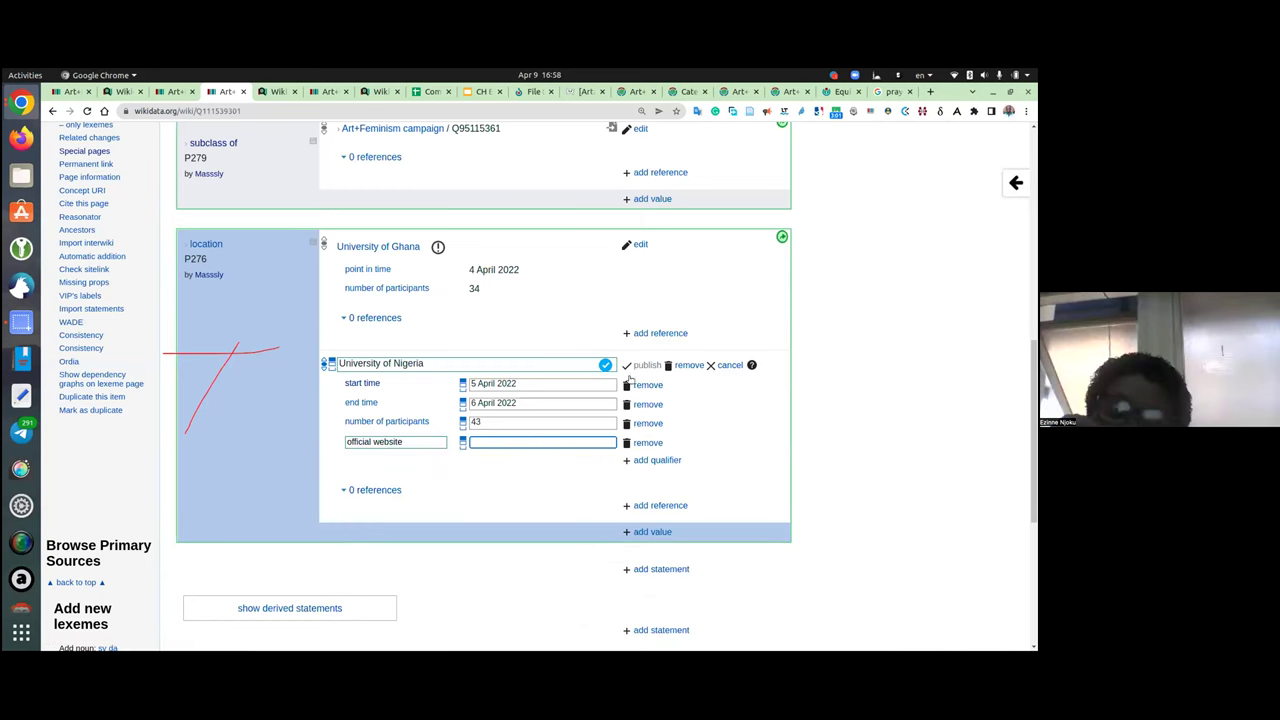
pyautogui.click(727, 365)
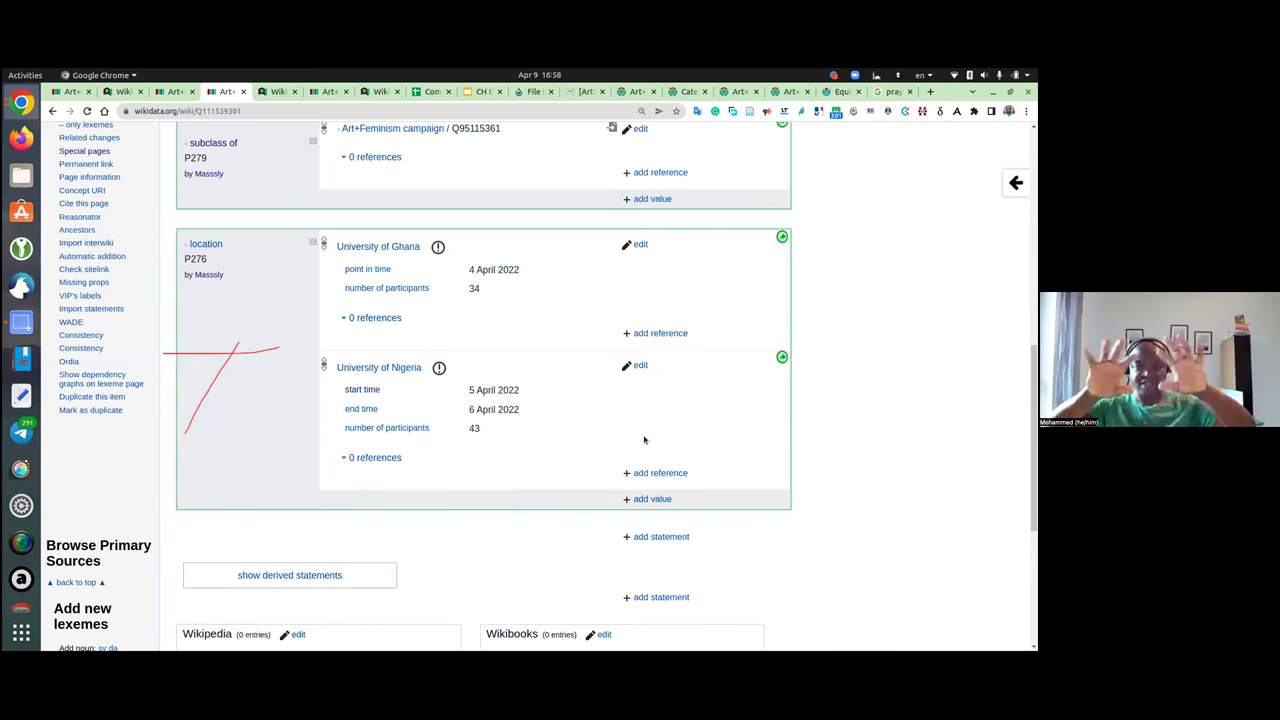
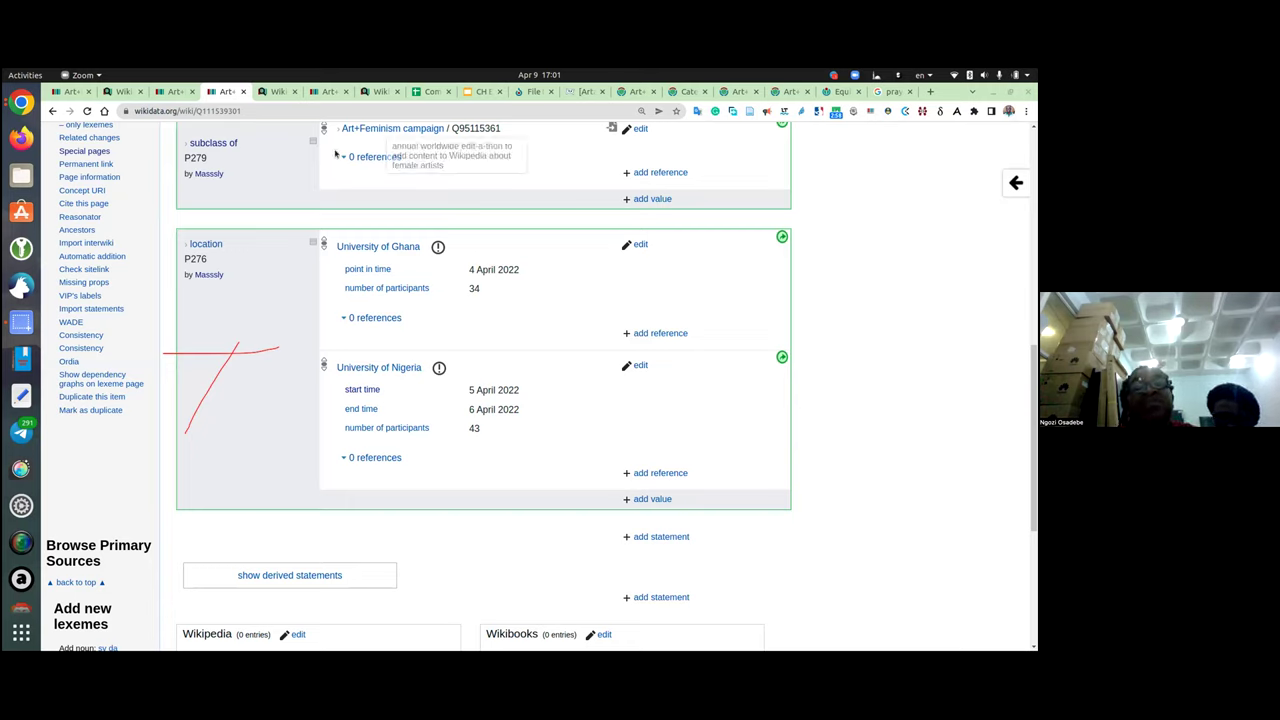
# Step: Open the Art+Feminism 2021 editathons map full-page from the query's copied short result link, and return to the 2022 campaign item
pyautogui.scroll(2, 360, 445)
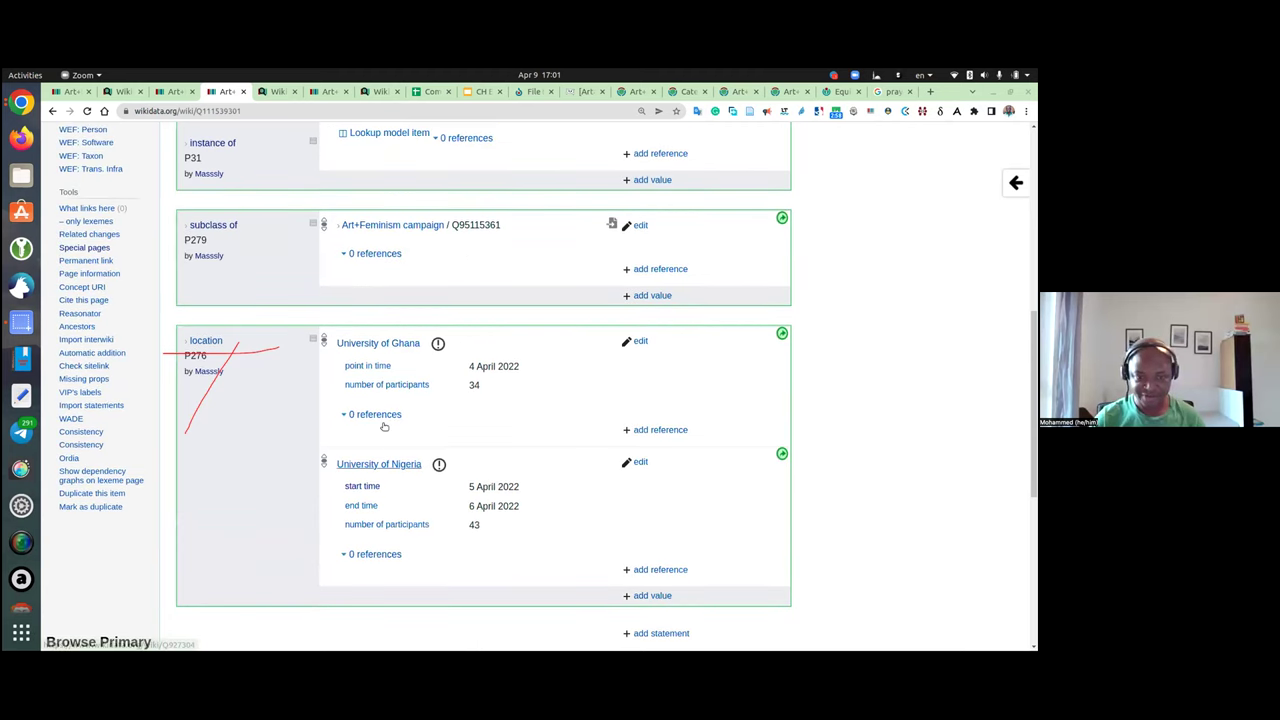
pyautogui.scroll(1, 380, 427)
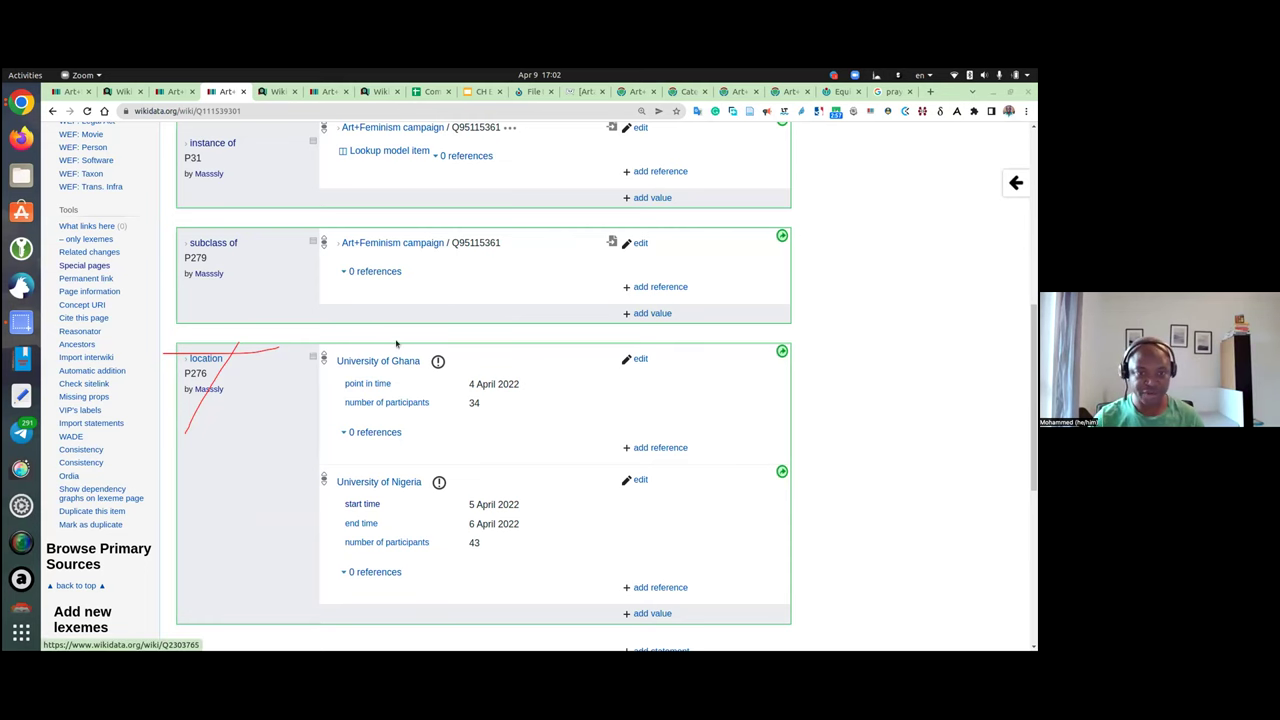
pyautogui.scroll(2, 396, 343)
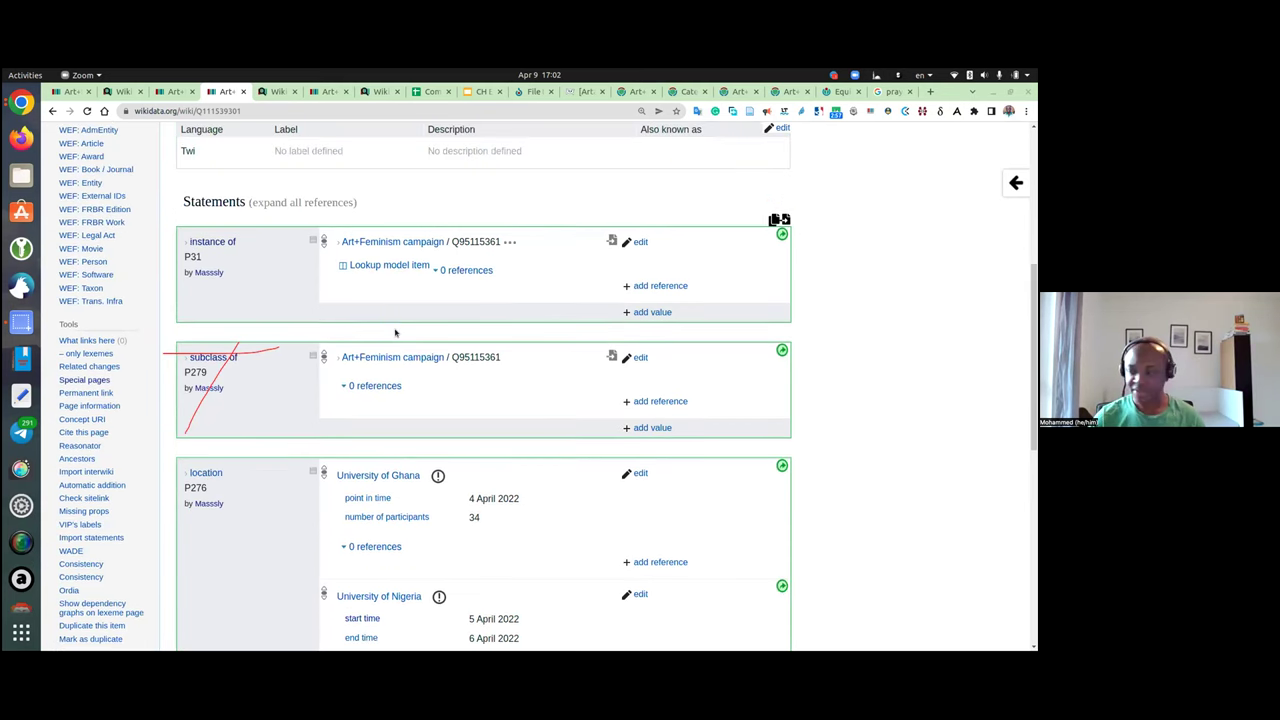
pyautogui.scroll(3, 395, 333)
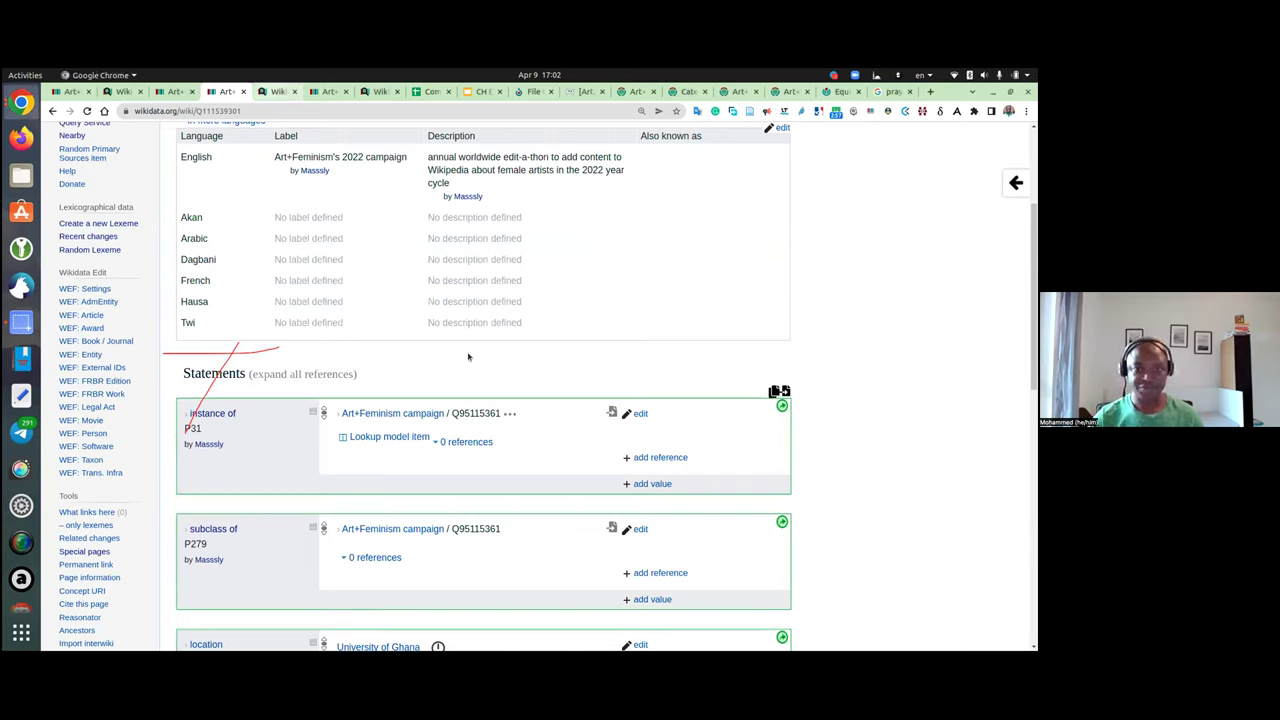
pyautogui.hotkey('ctrl', 'Tab')
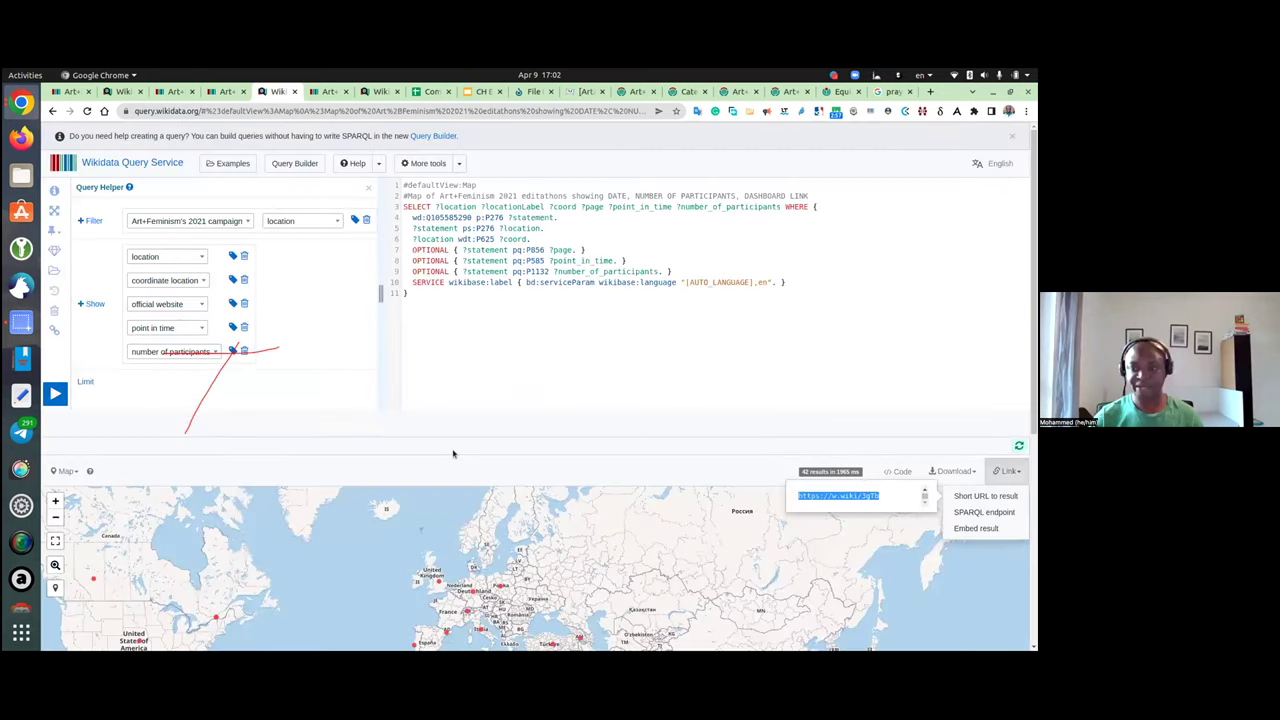
pyautogui.rightClick(800, 492)
pyautogui.click(830, 503)
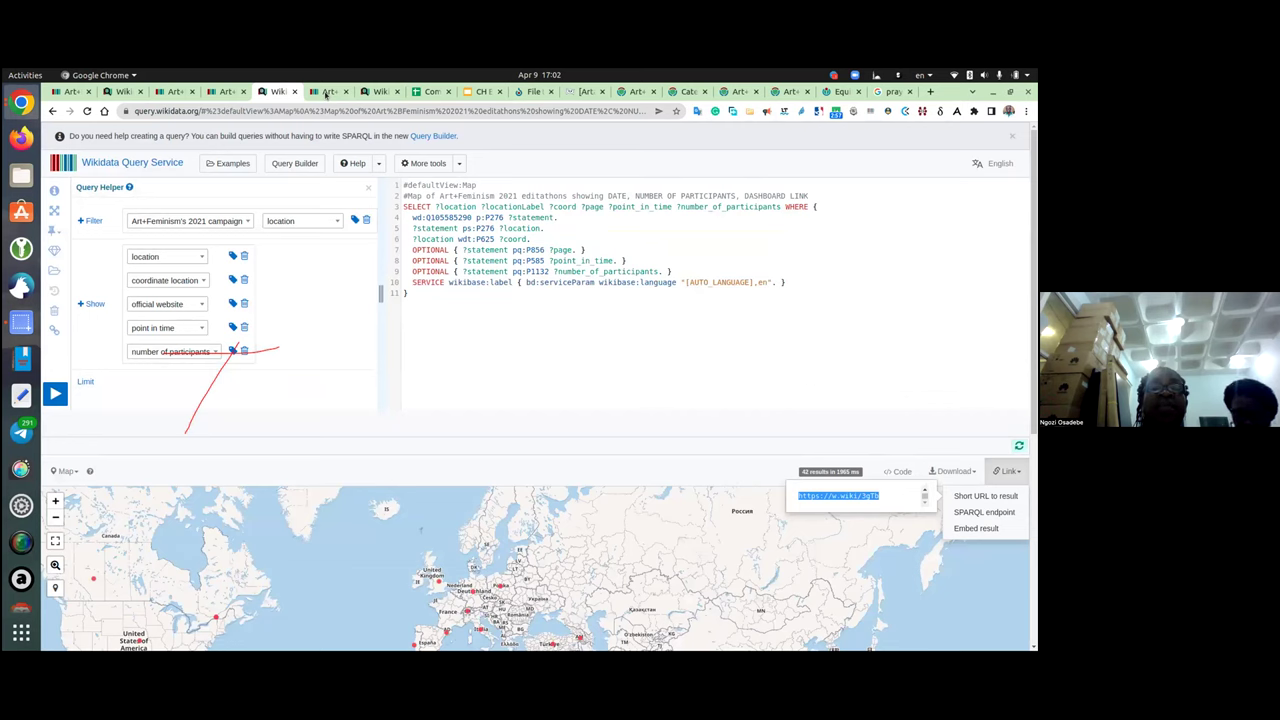
pyautogui.click(289, 112)
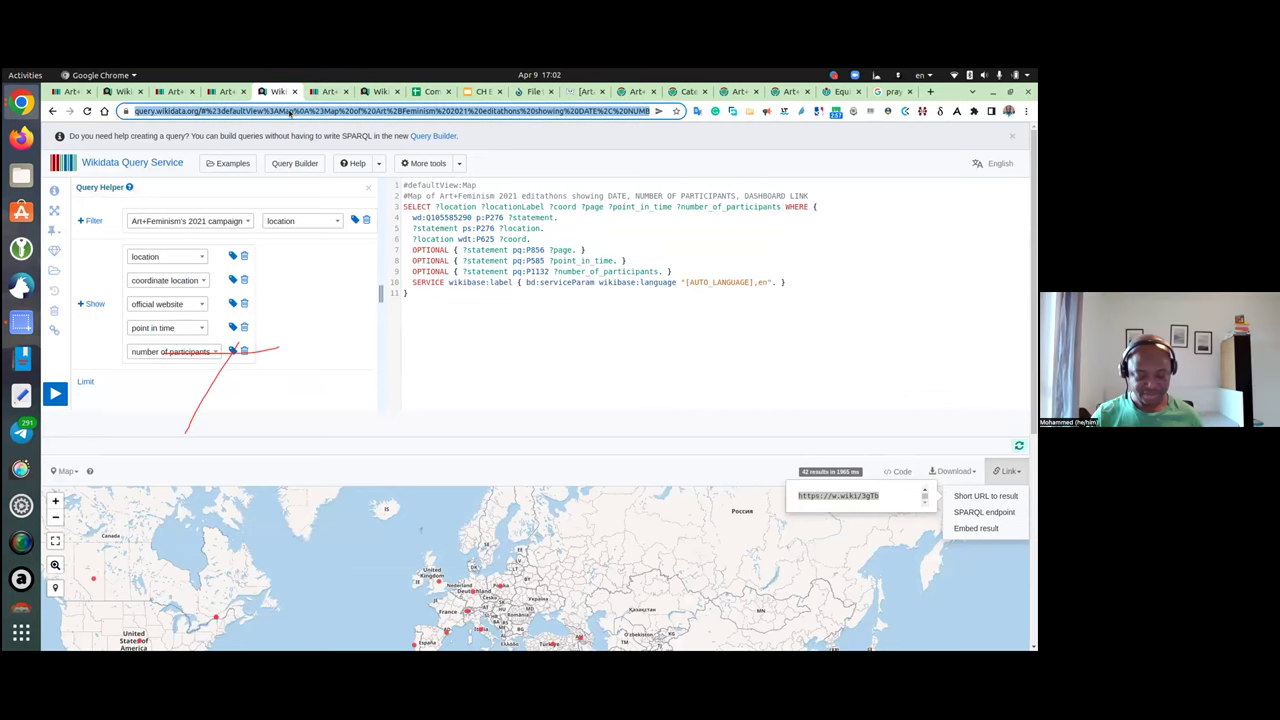
pyautogui.hotkey('ctrl', 'v')
pyautogui.press('Return')
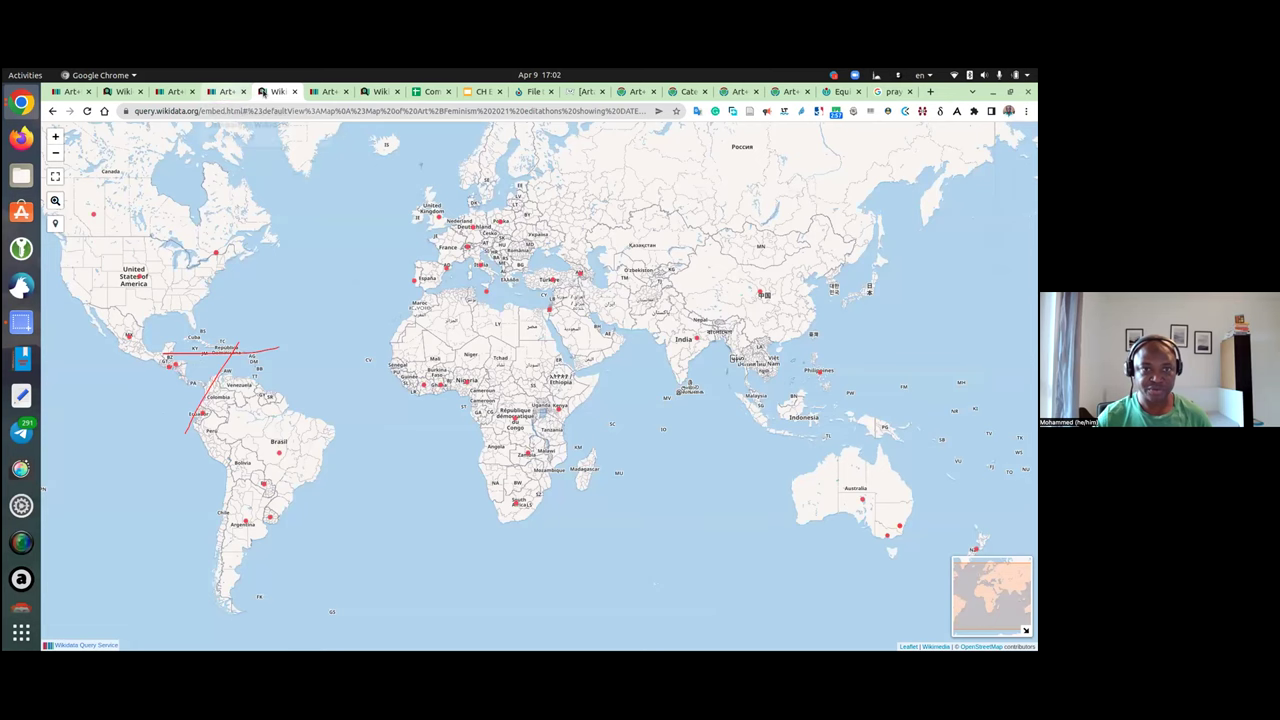
pyautogui.click(225, 91)
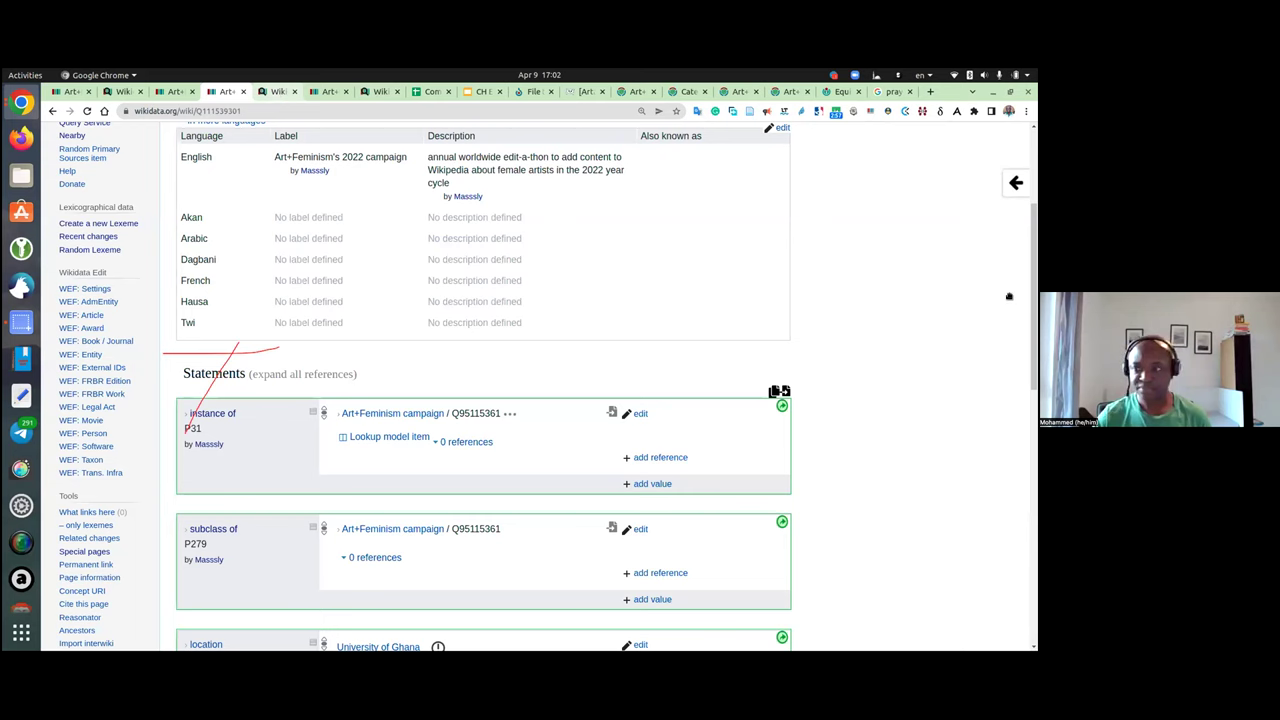
# Step: Reopen the Art+Feminism 2021 editathons map query, set its filter item to Art+Feminism's 2022 campaign (Q111539301), and run it
pyautogui.hotkey('ctrl', 'shift', 't')
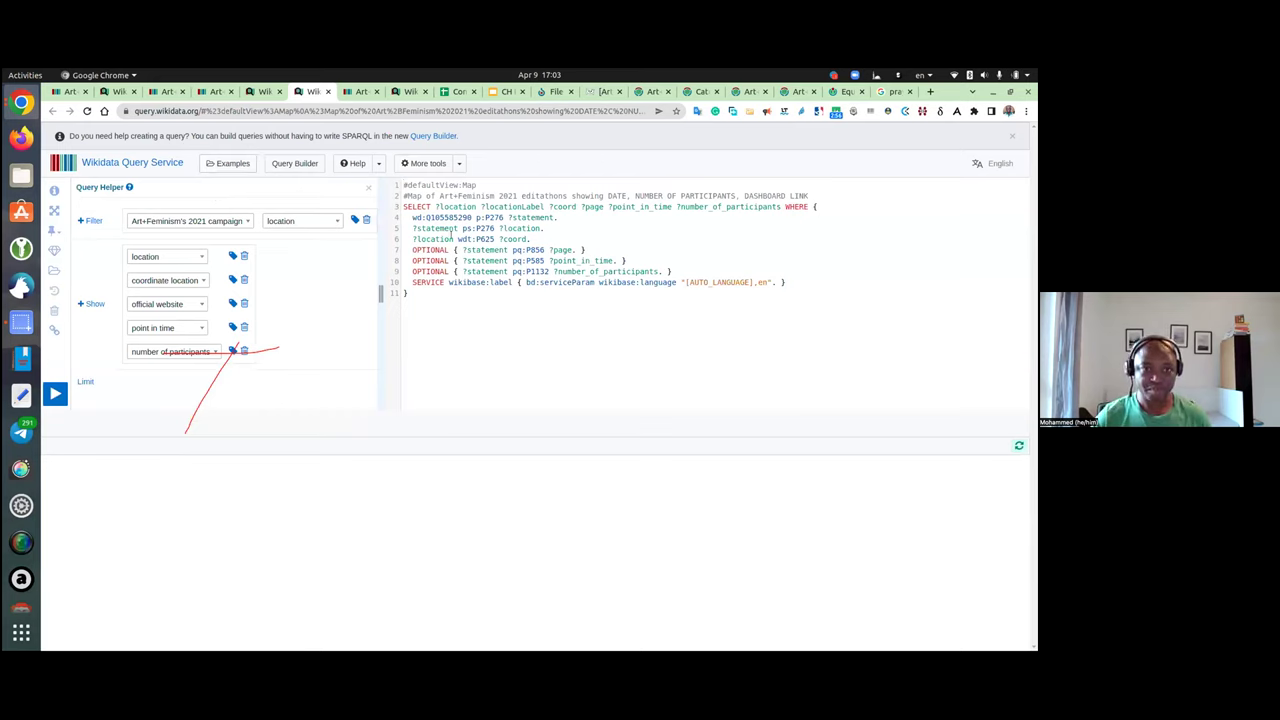
pyautogui.click(238, 222)
pyautogui.write('Art')
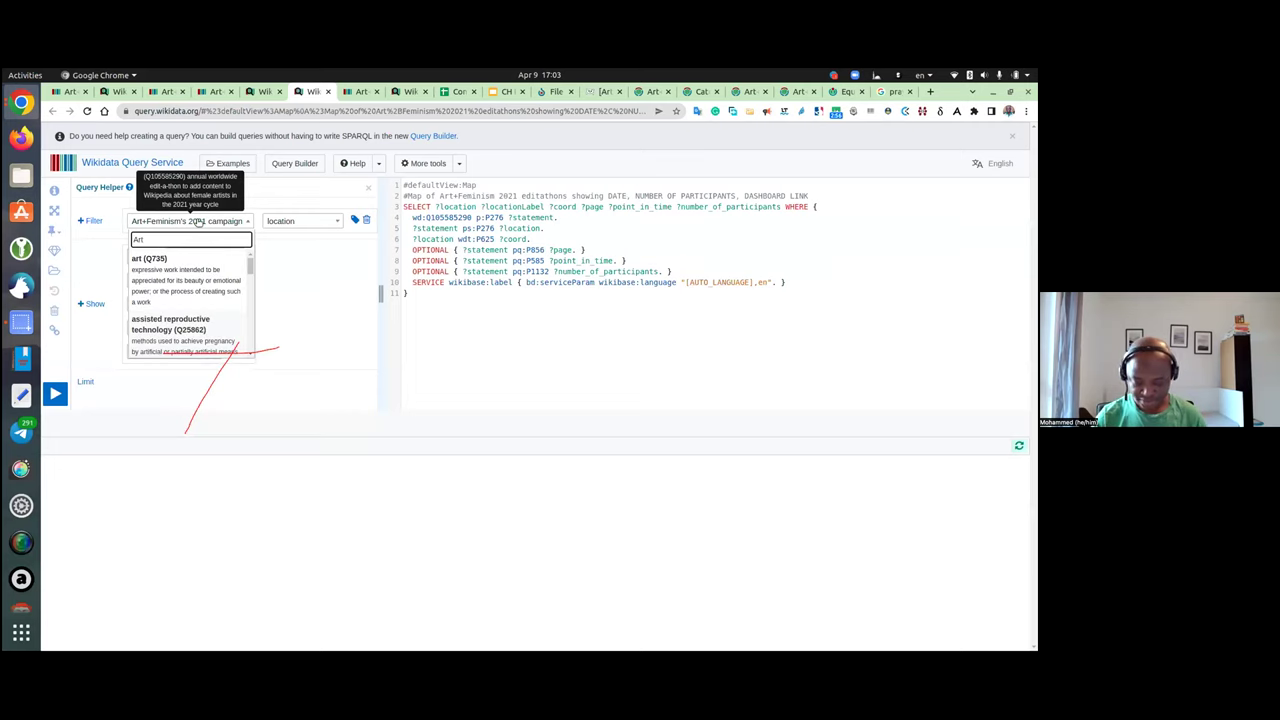
pyautogui.write('+feminism')
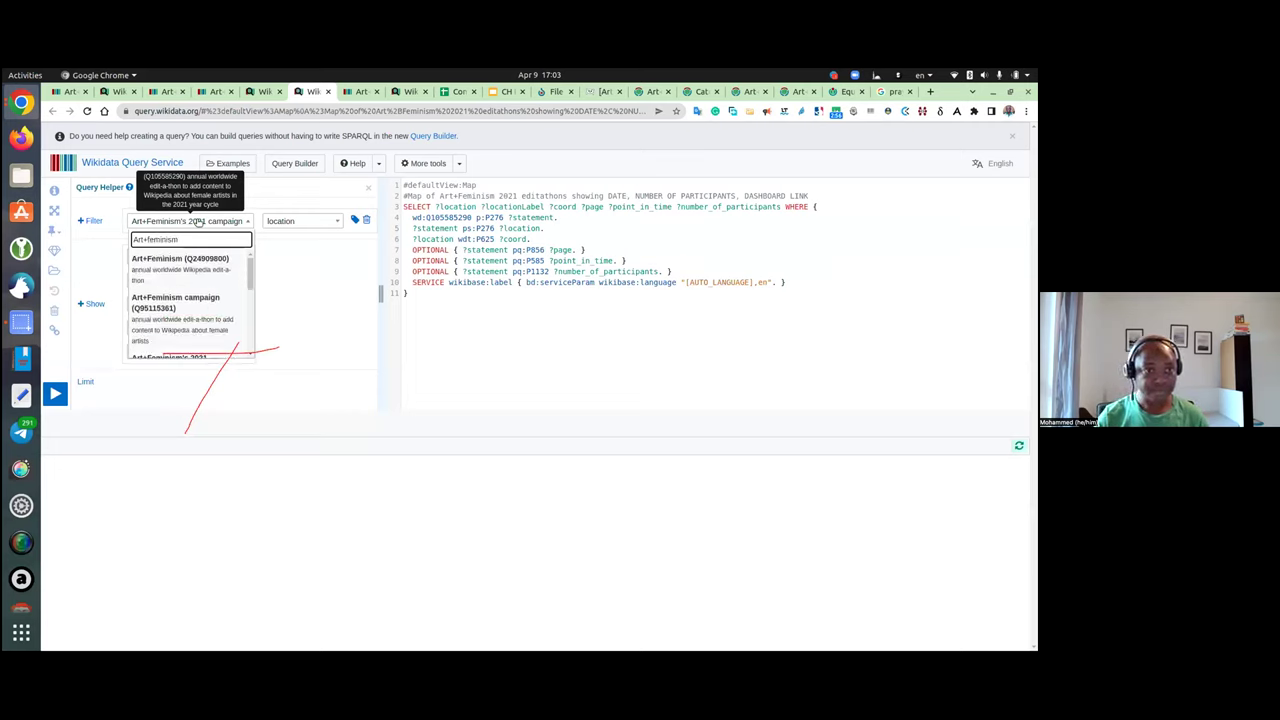
pyautogui.write(' s 2022')
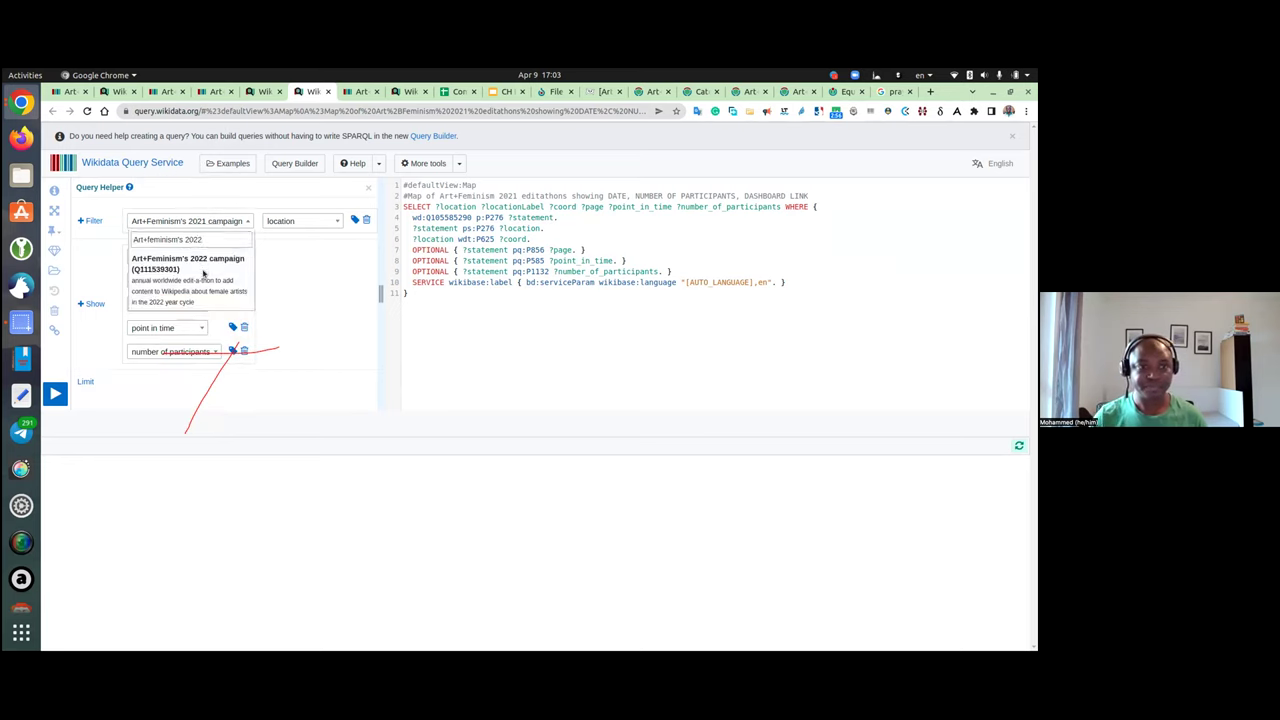
pyautogui.click(188, 262)
pyautogui.click(55, 394)
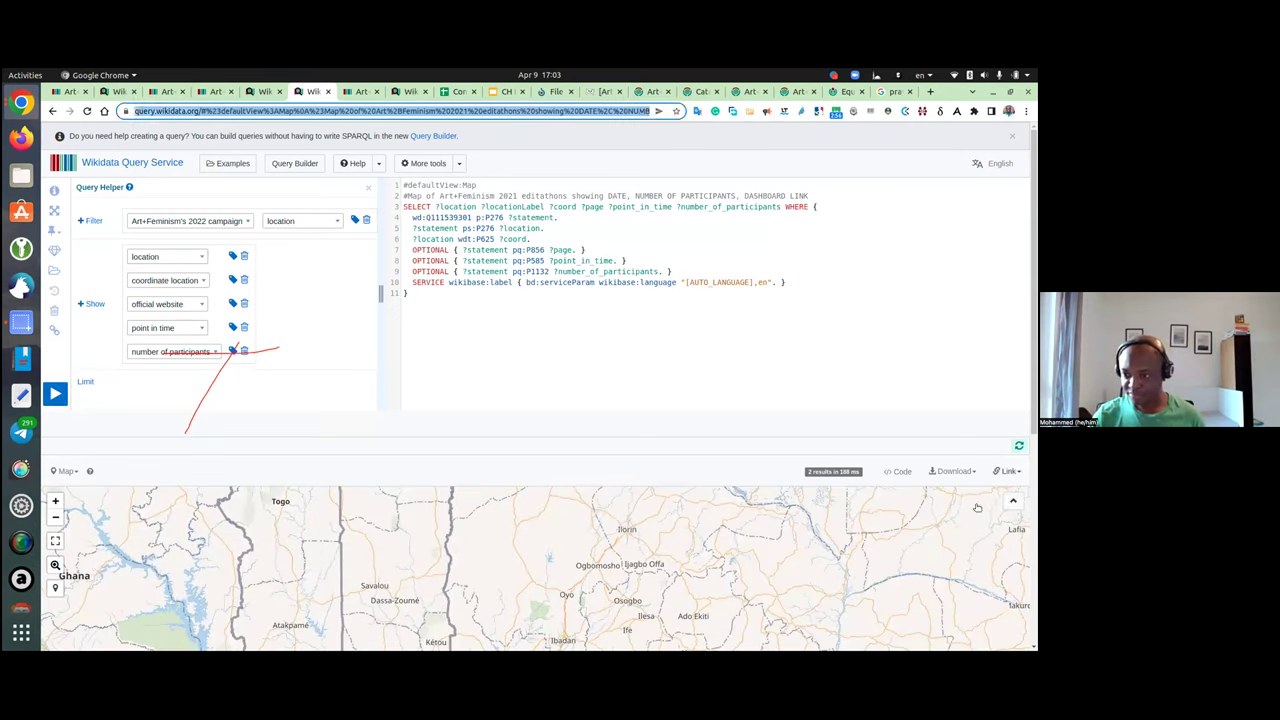
# Step: Generate a short URL to the 2022 campaign map result, copy it, and switch to the Zoom window
pyautogui.click(1008, 471)
pyautogui.click(985, 496)
pyautogui.moveTo(879, 496); pyautogui.dragTo(797, 496)
pyautogui.rightClick(808, 496)
pyautogui.click(830, 502)
pyautogui.hotkey('alt', 'Tab')
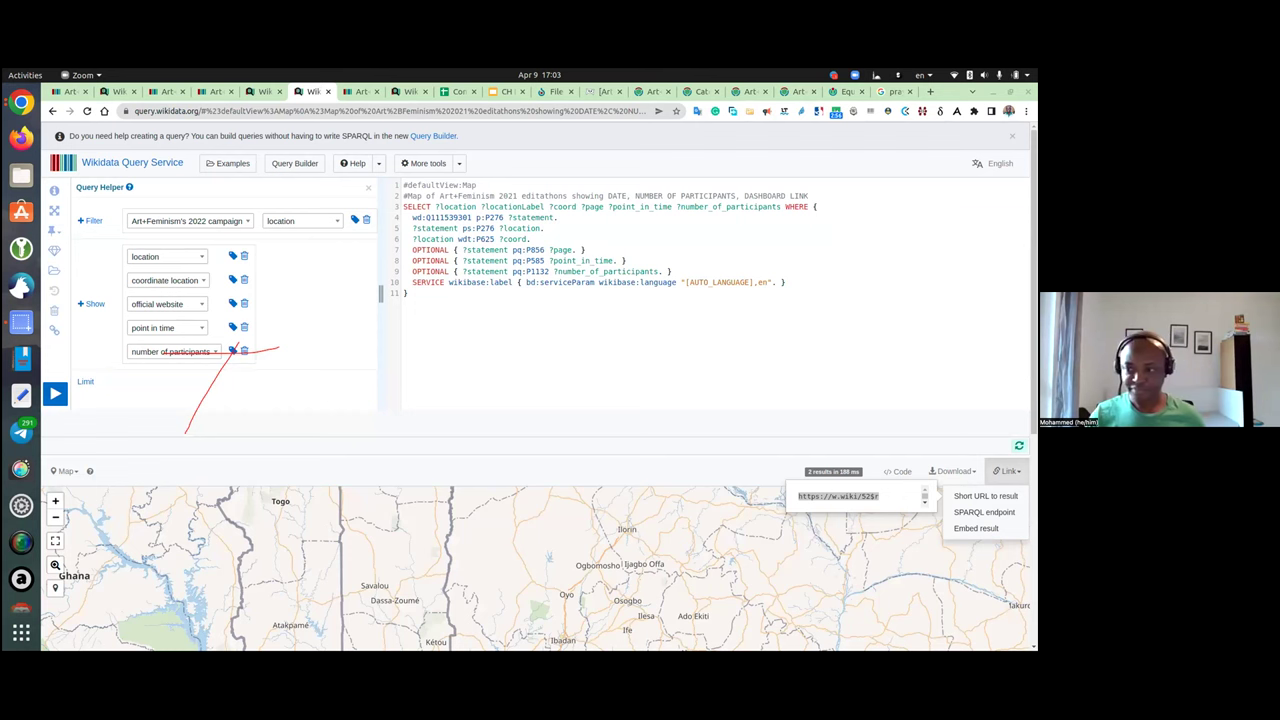
# Step: Examine the 2022 campaign's event locations on the result map between Ghana and Nigeria
pyautogui.moveTo(1034, 323); pyautogui.dragTo(1031, 486)
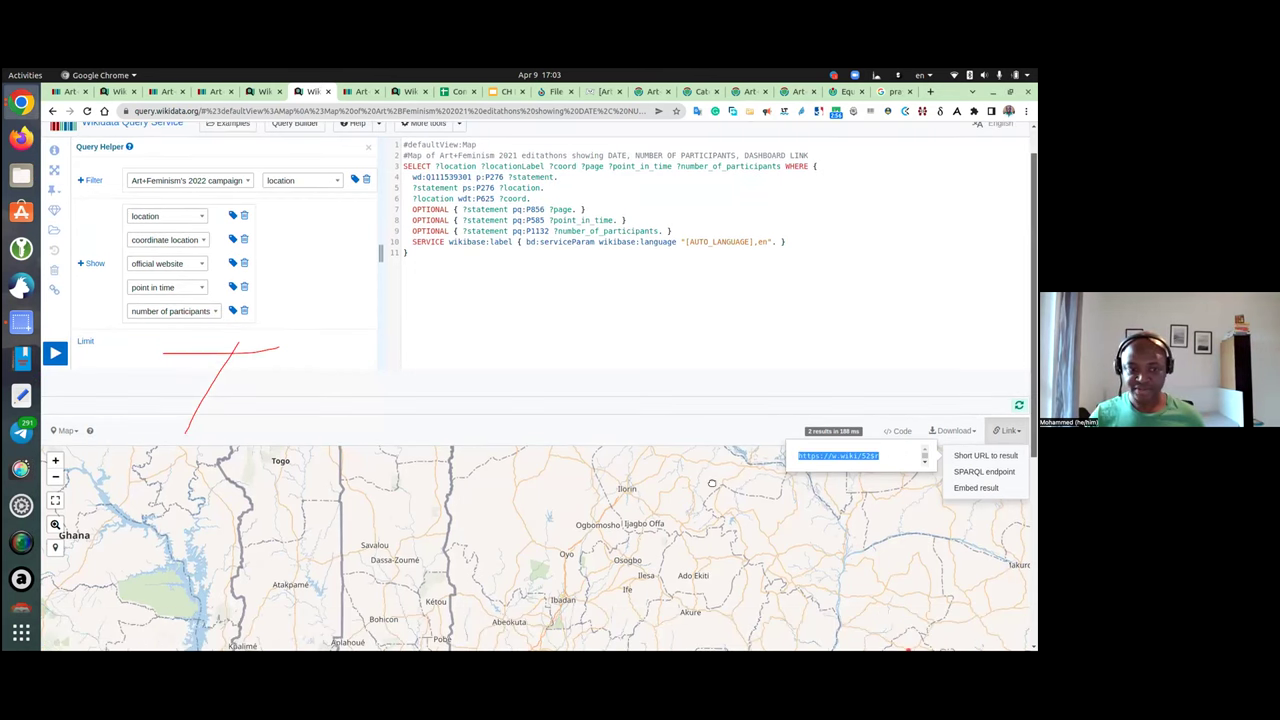
pyautogui.scroll(-3, 693, 457)
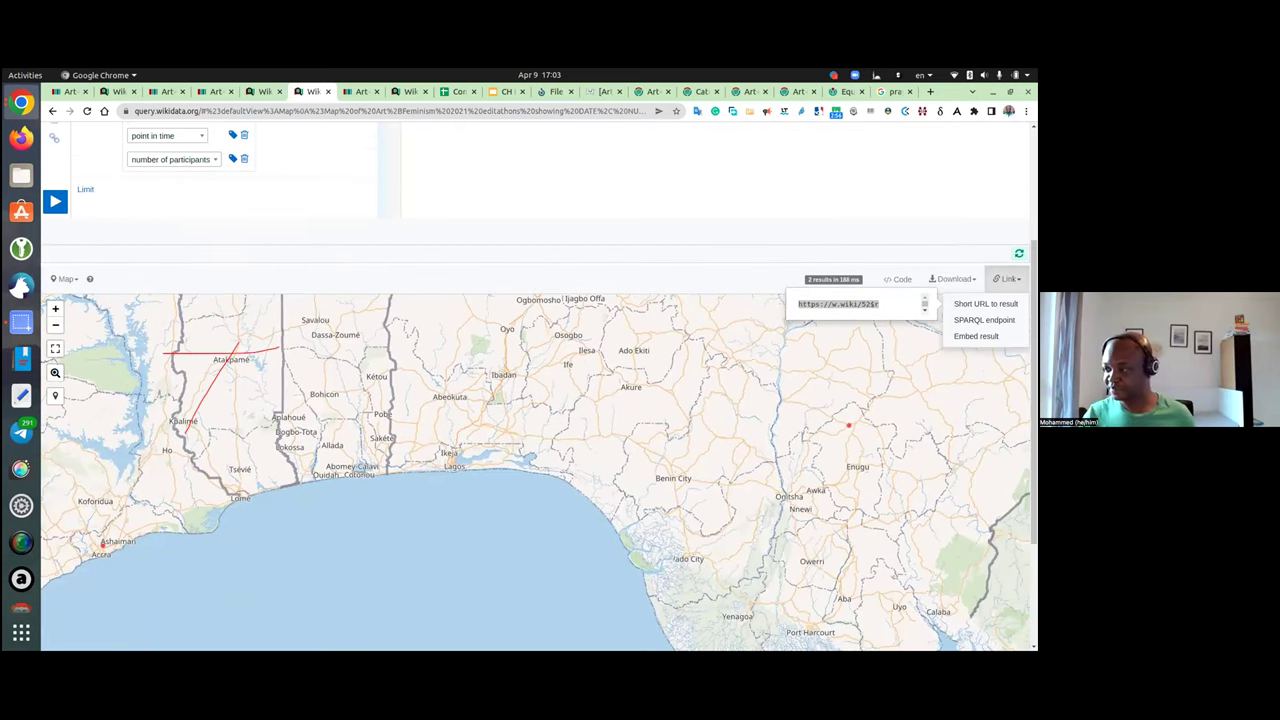
pyautogui.click(888, 390)
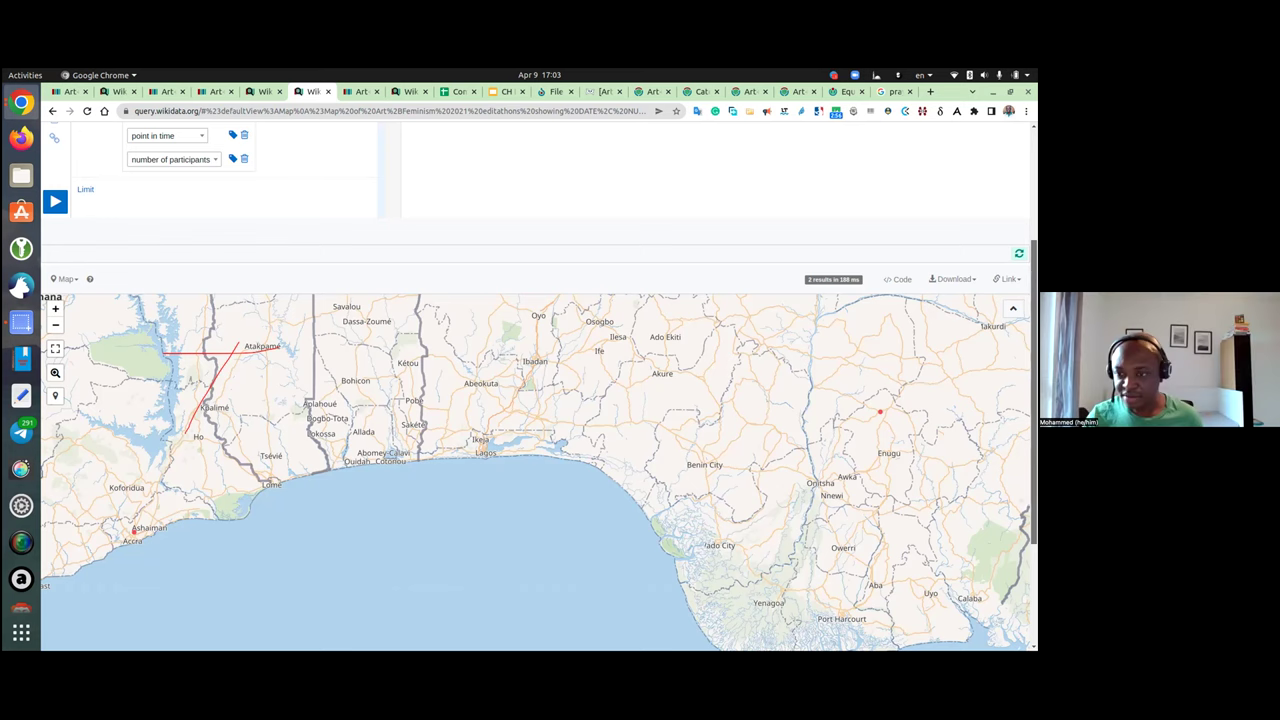
pyautogui.moveTo(1032, 282); pyautogui.dragTo(1033, 284)
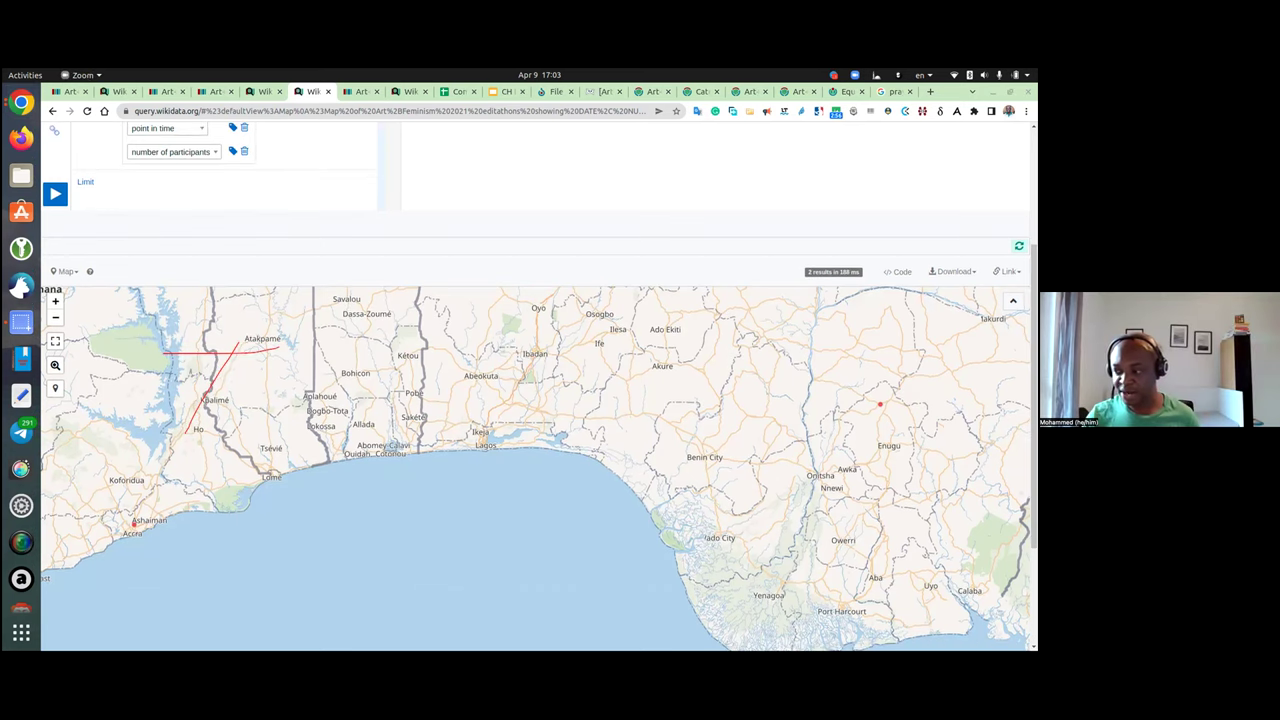